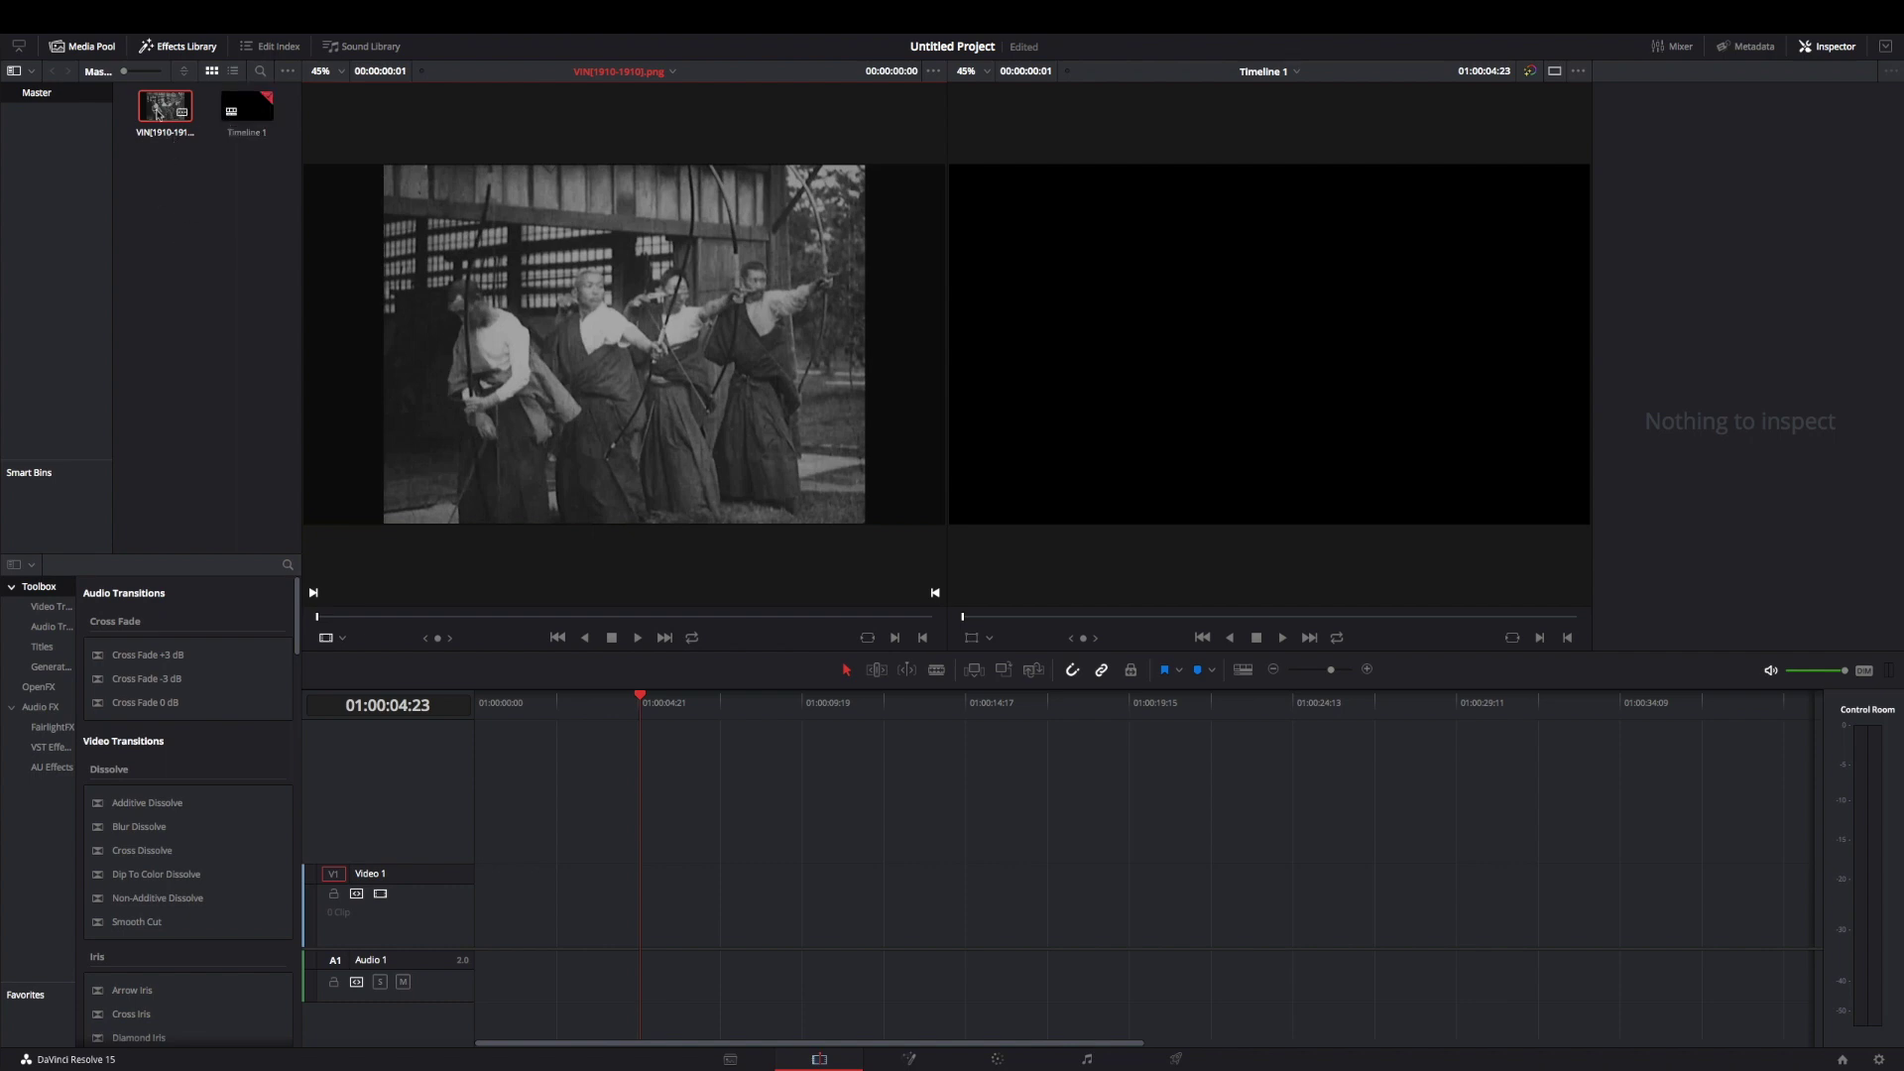
Place the archers photo on Video 1 and return the playhead to 01:00:00:00
{"action": "left_click_drag", "start_coordinate": [161, 111], "coordinate": [481, 905]}
{"action": "left_click_drag", "start_coordinate": [497, 702], "coordinate": [636, 723]}
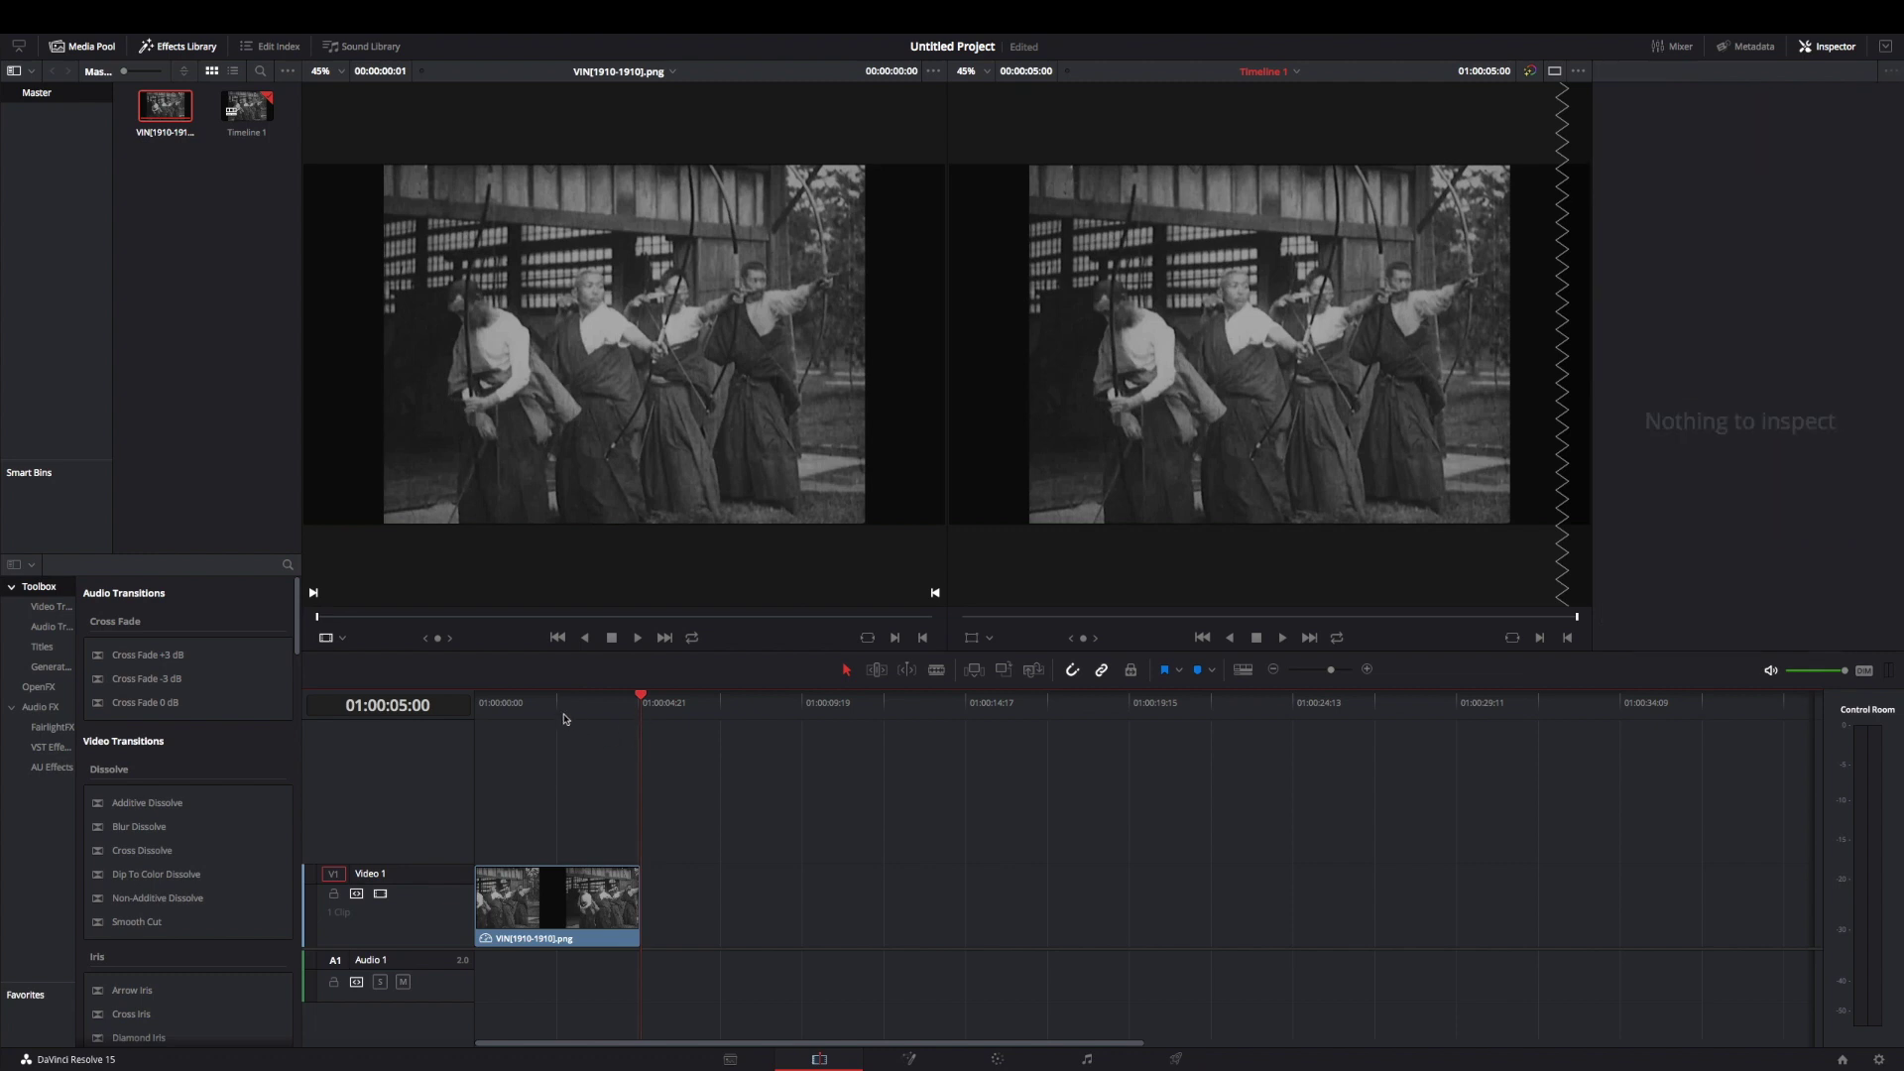
{"action": "left_click_drag", "start_coordinate": [564, 718], "coordinate": [485, 712]}
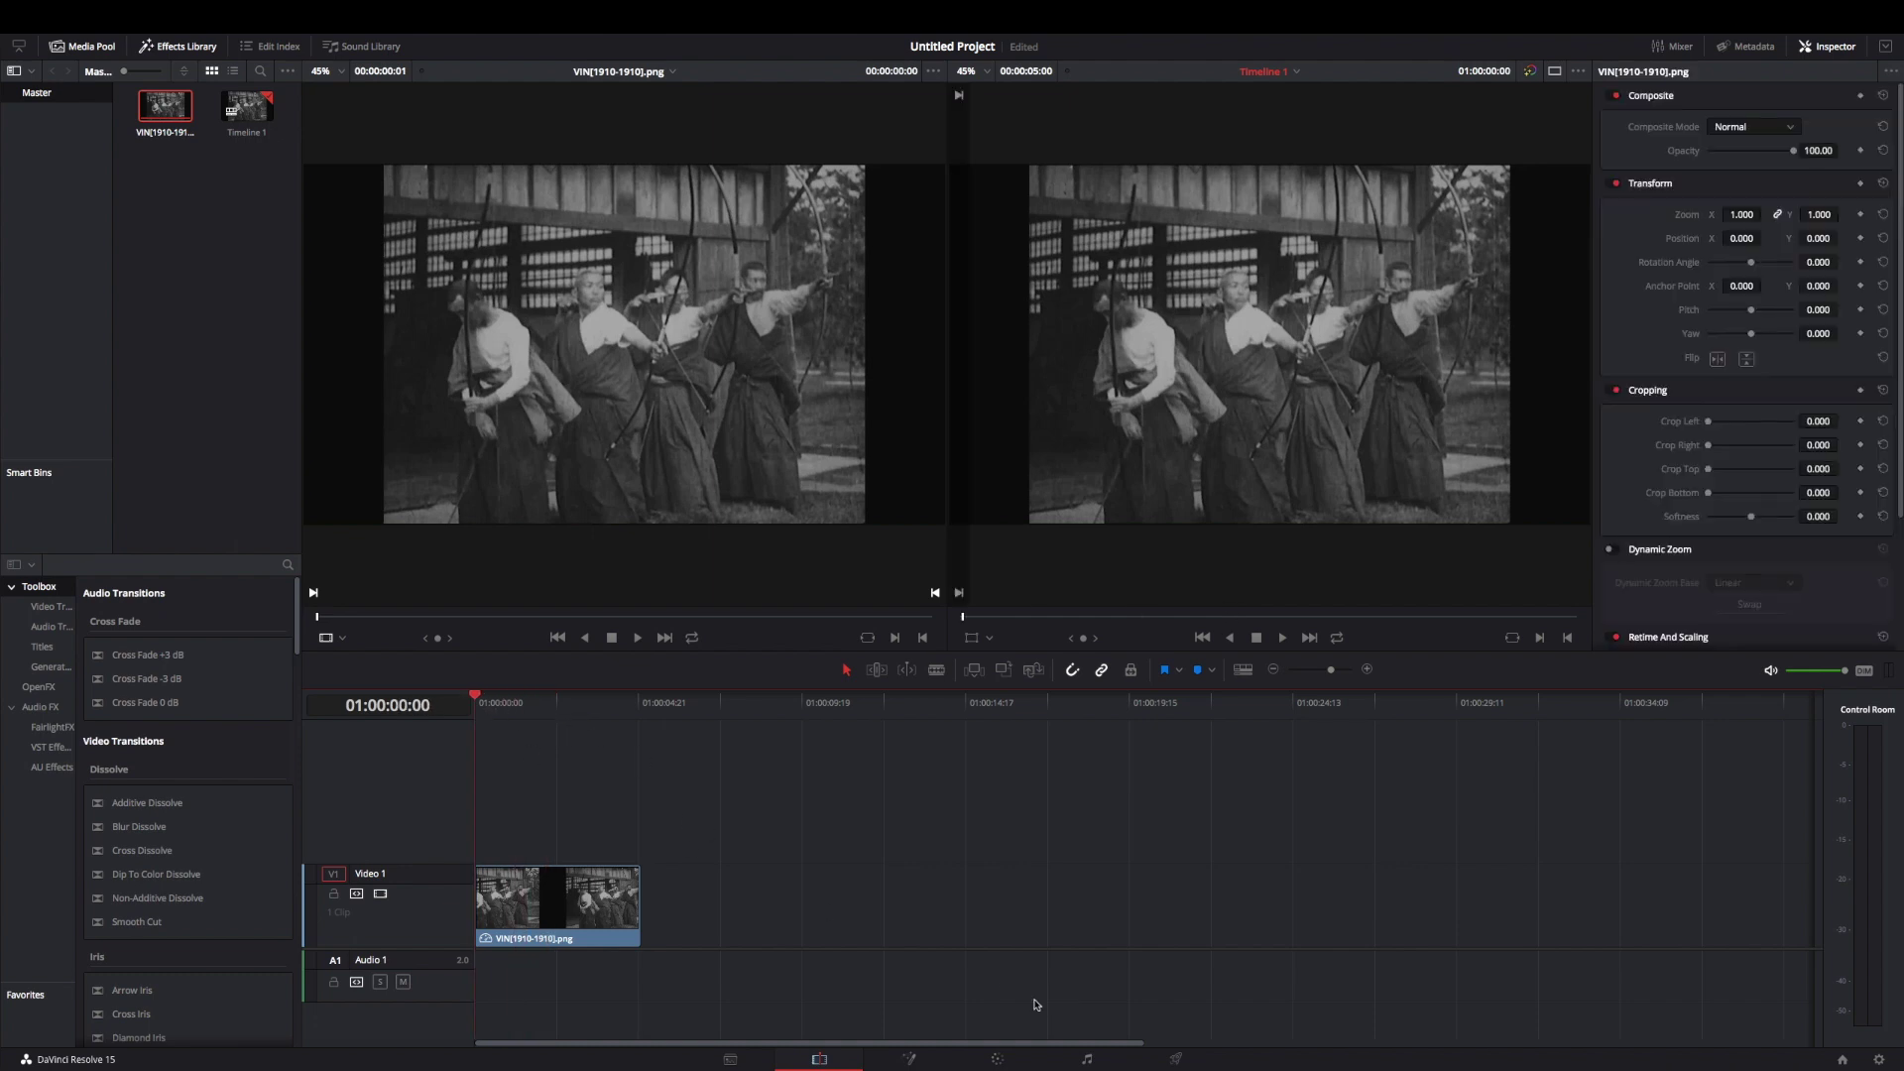
Switch to the Color page with the Clips and Timeline panels hidden
{"action": "left_click", "coordinate": [1000, 1059]}
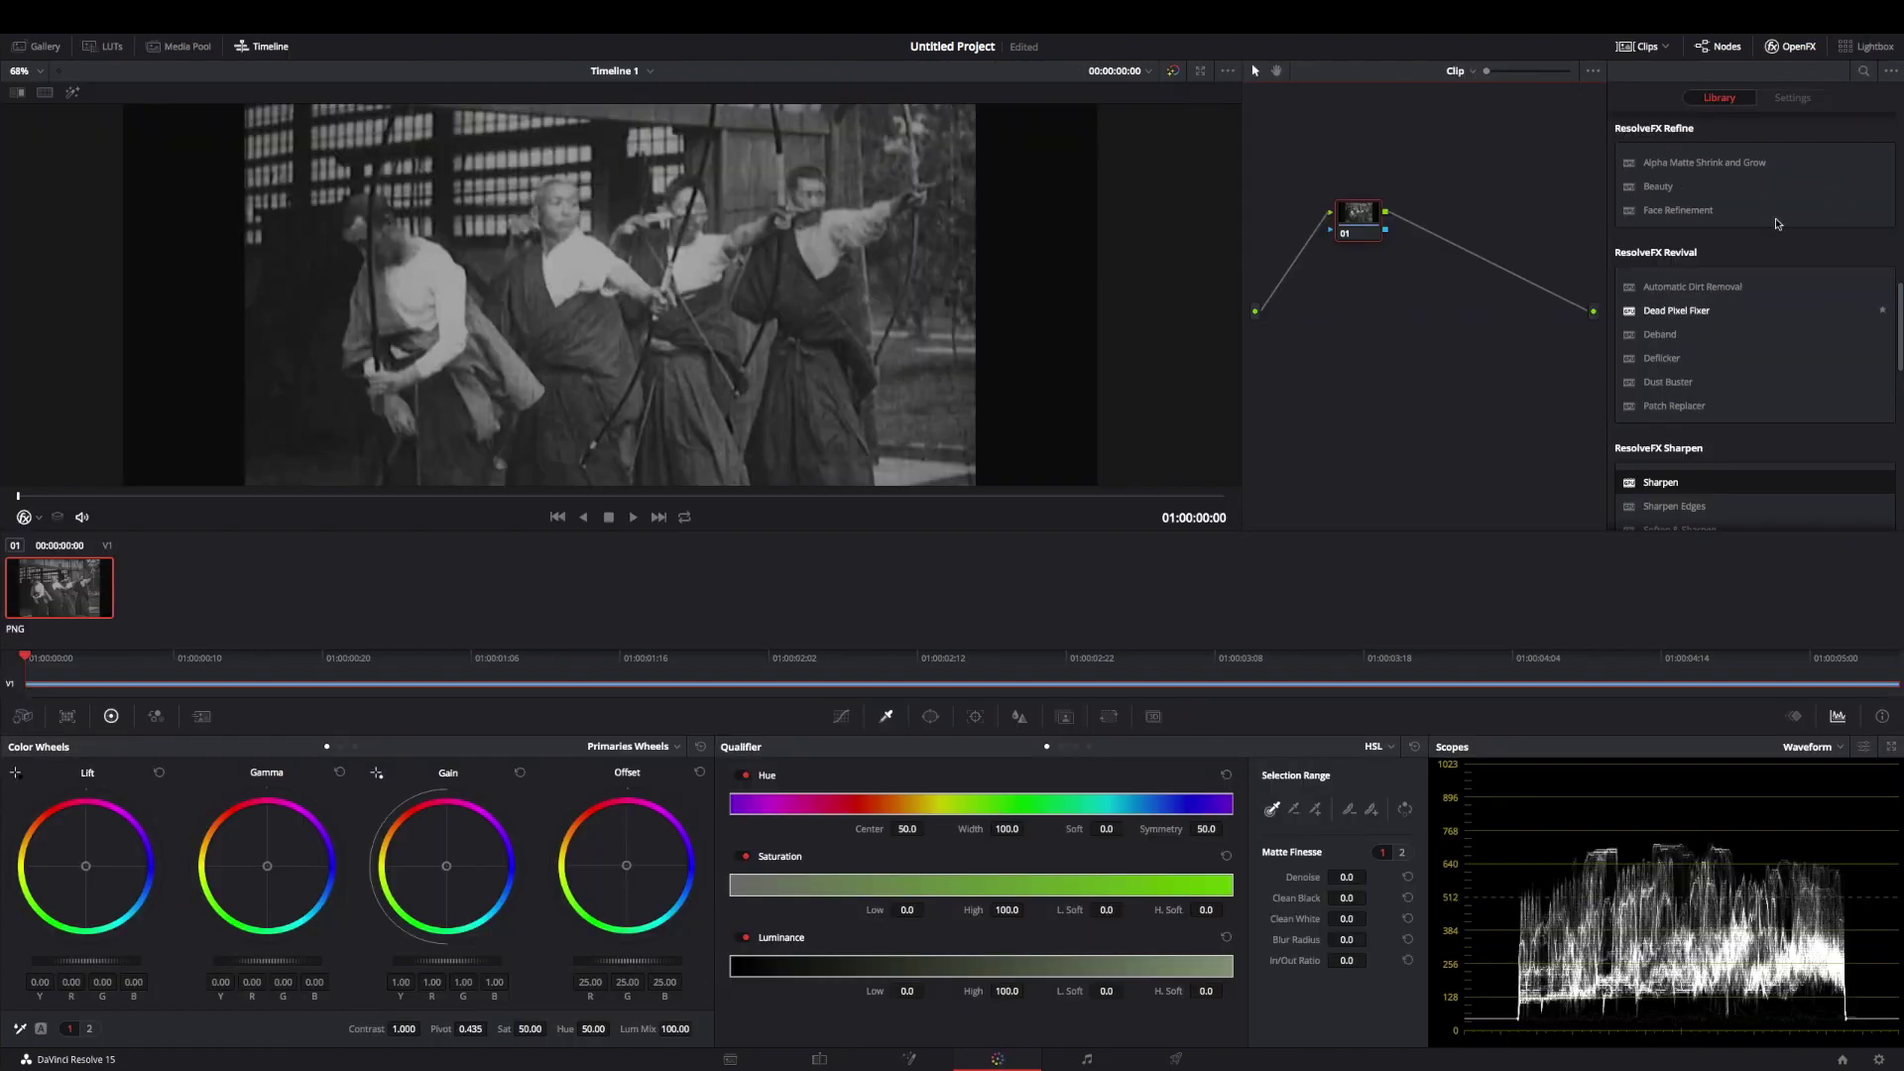
{"action": "left_click", "coordinate": [1641, 46]}
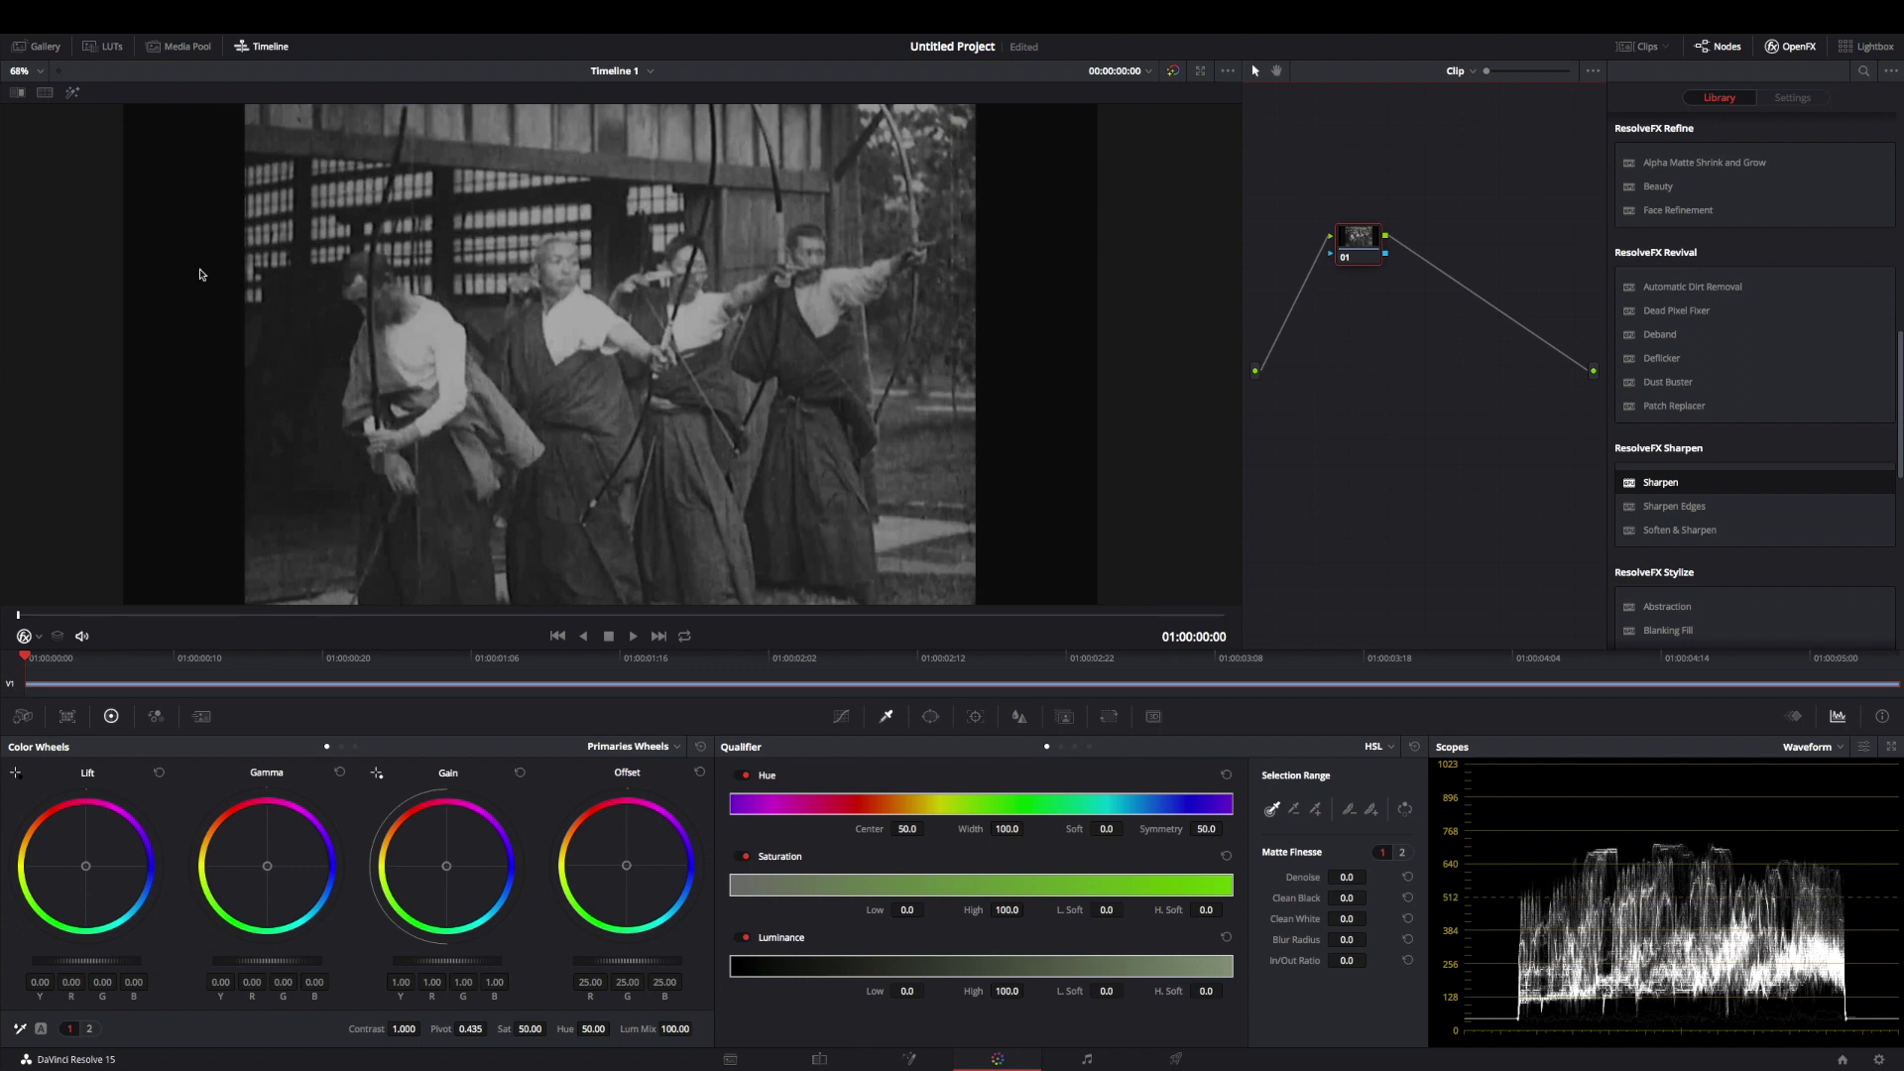
{"action": "left_click", "coordinate": [256, 46]}
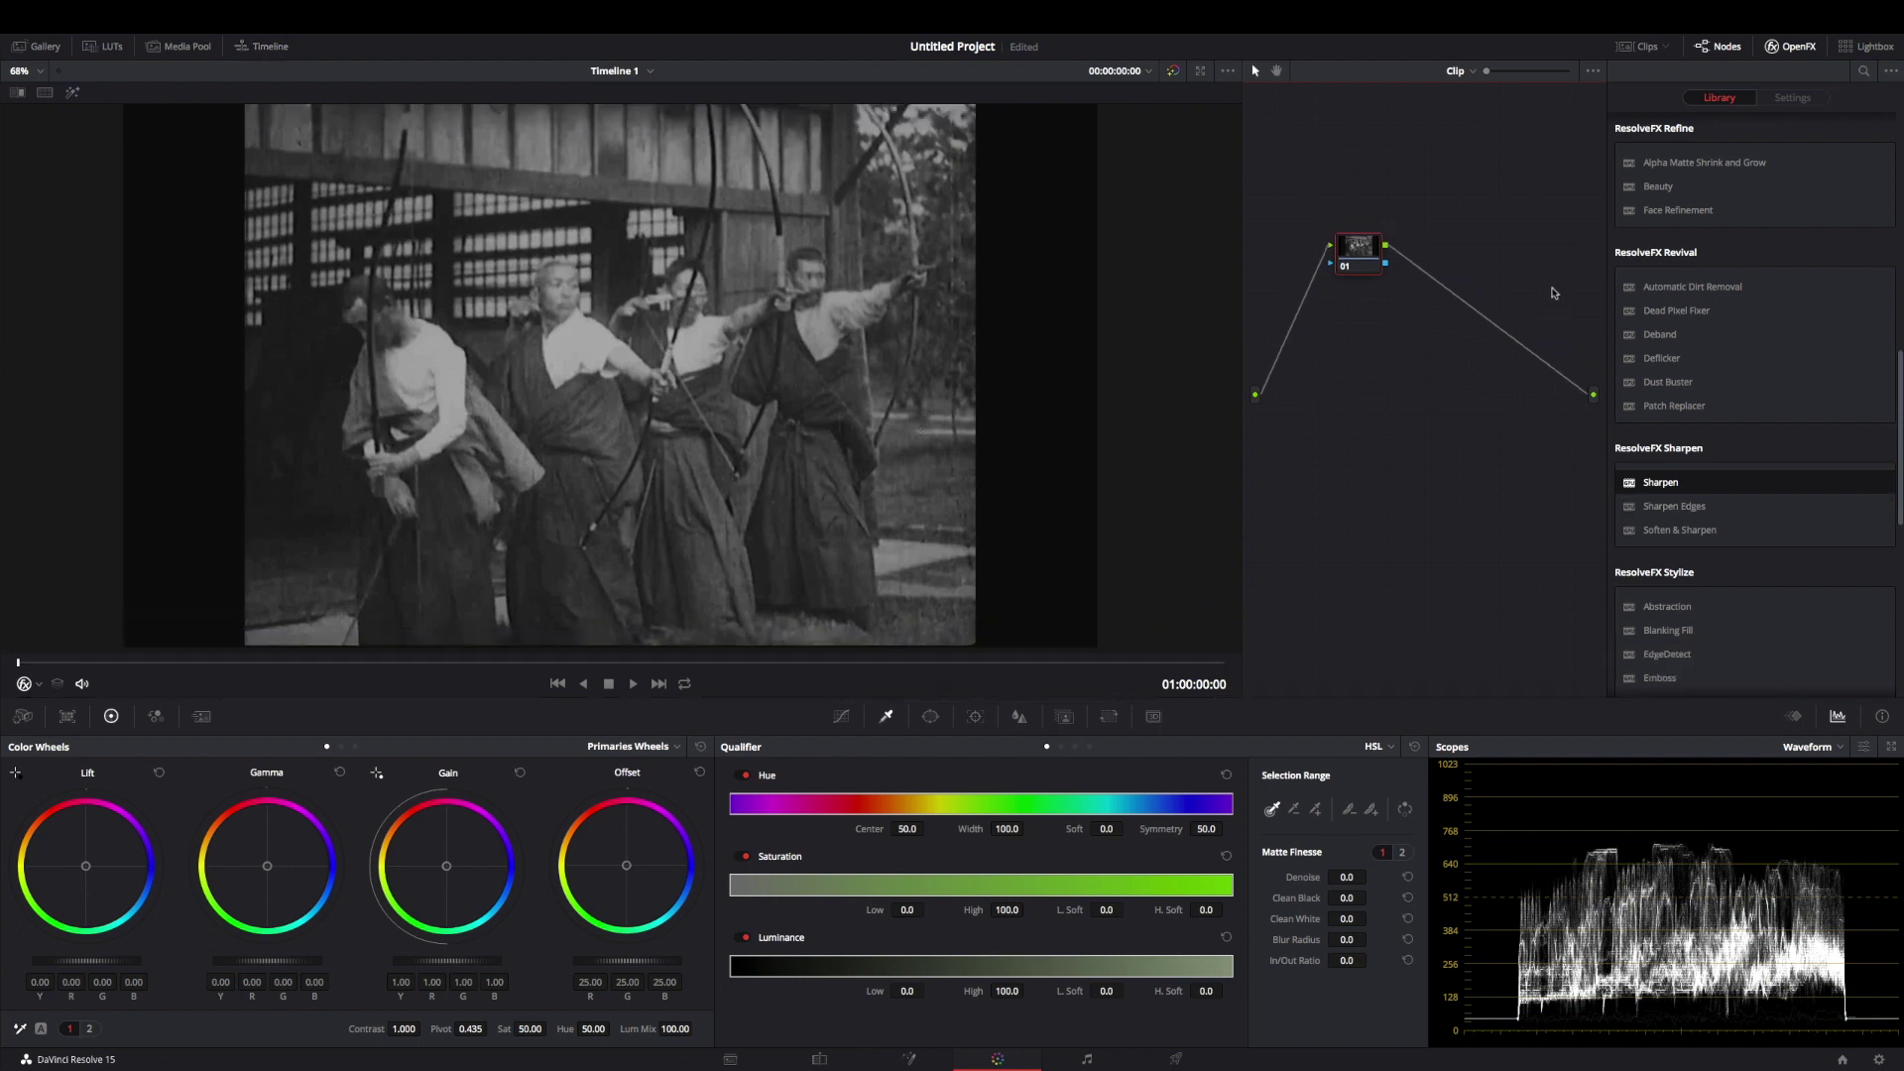
Apply the OpenFX Sharpen effect to node 01 with Sharpen Amount 1.612
{"action": "left_click_drag", "start_coordinate": [1677, 485], "coordinate": [1365, 258]}
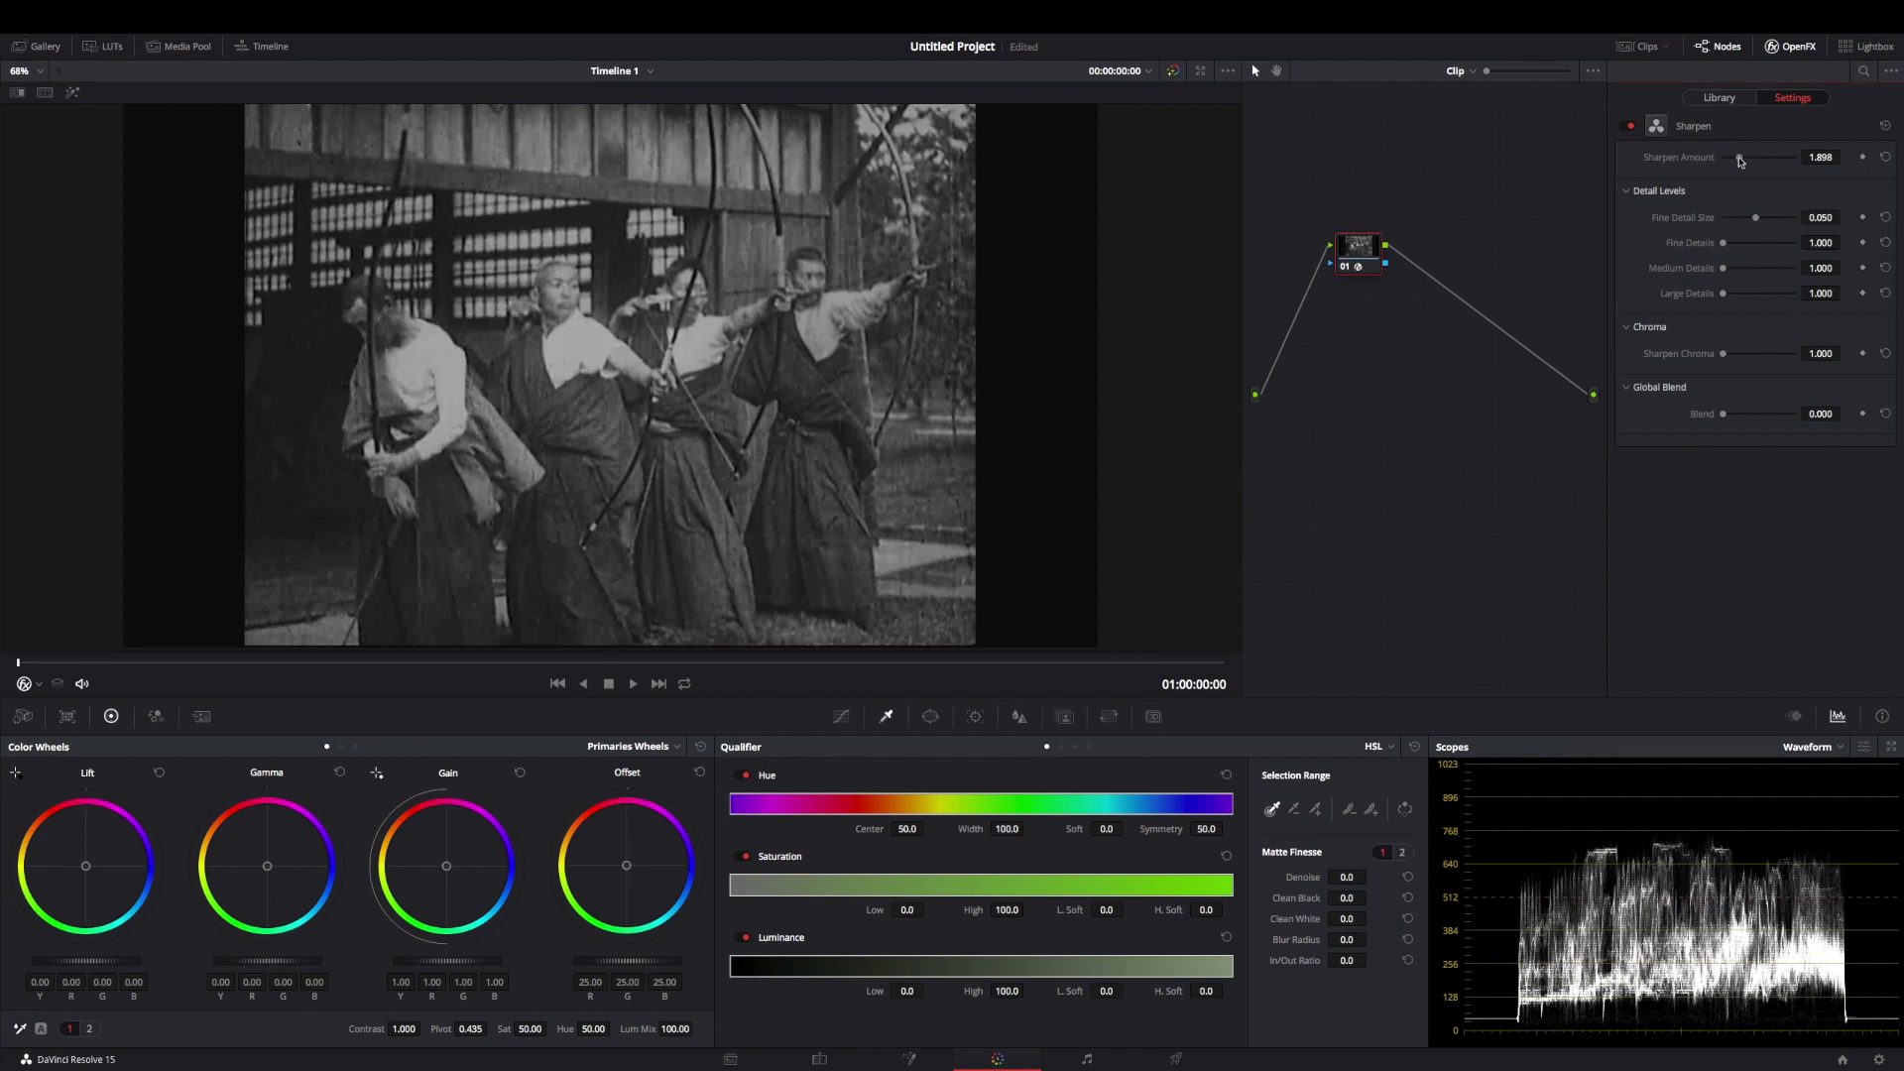
{"action": "left_click_drag", "start_coordinate": [1740, 161], "coordinate": [1683, 171]}
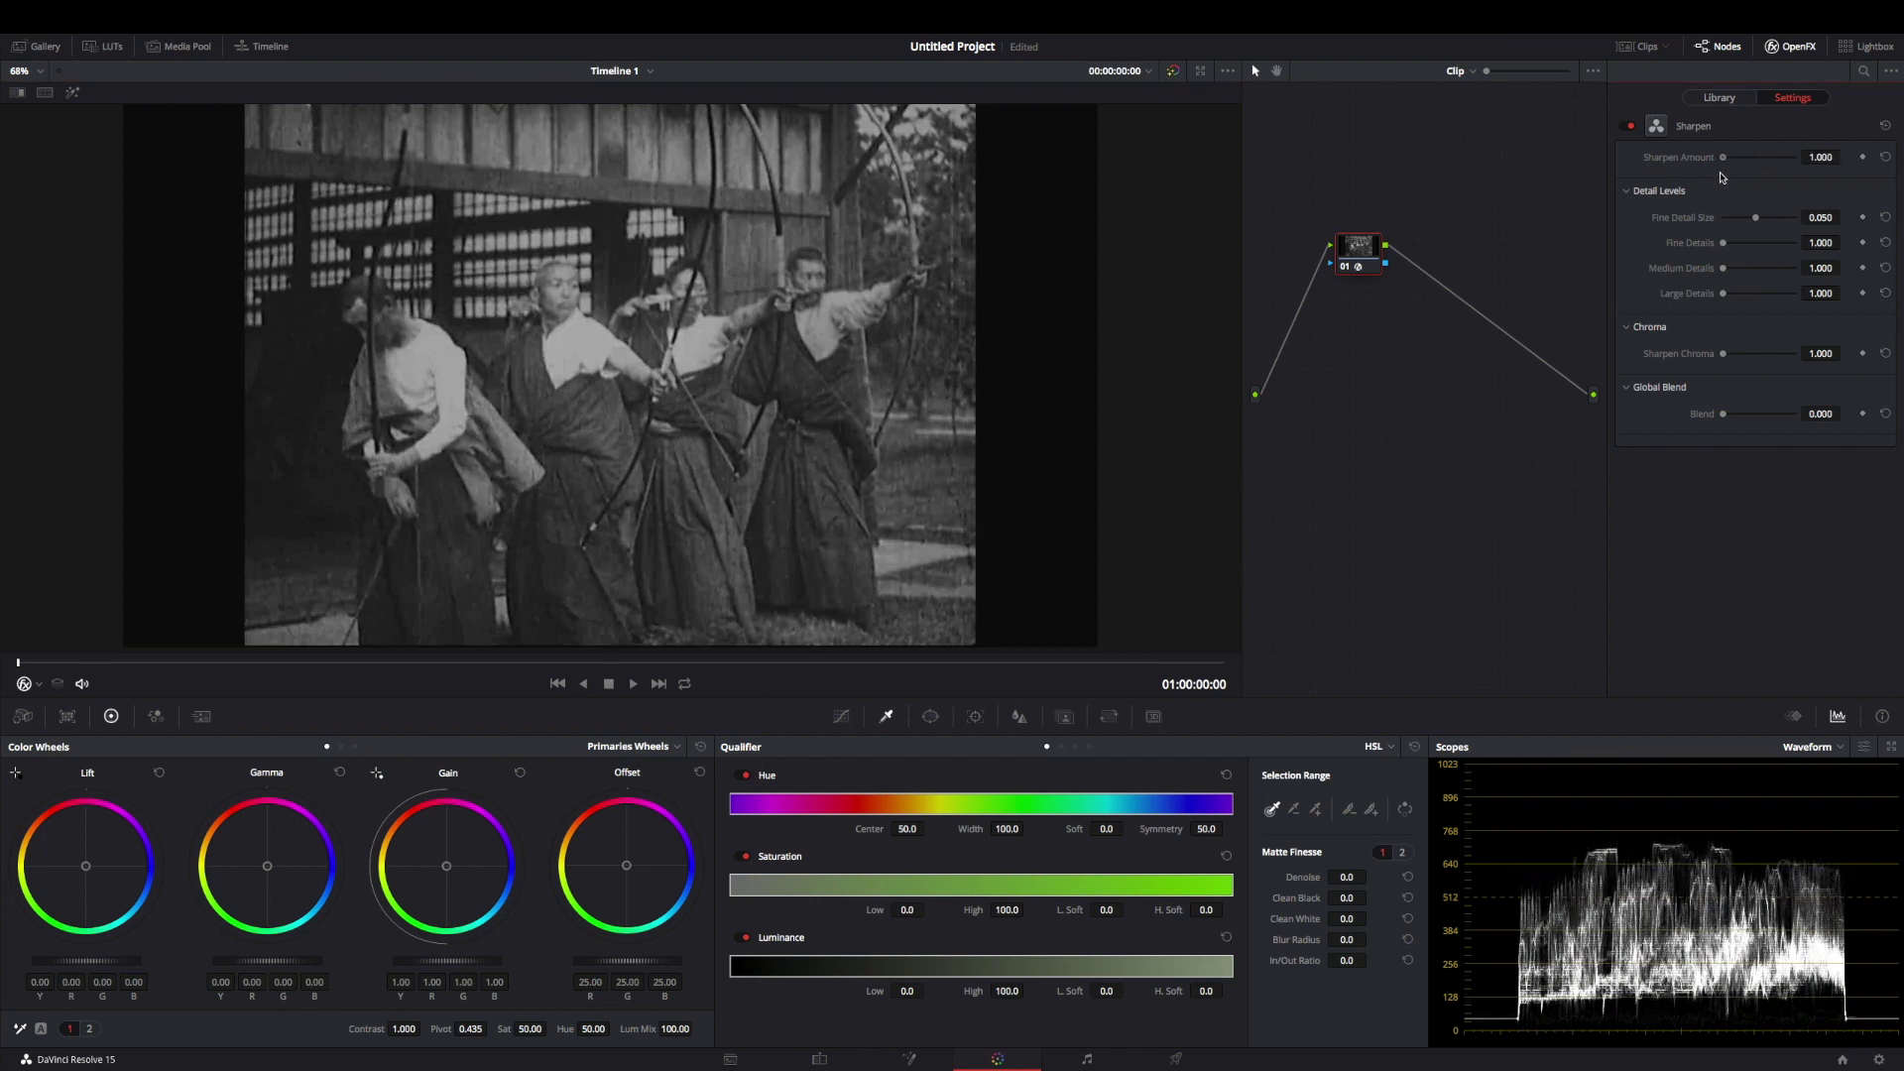
{"action": "left_click_drag", "start_coordinate": [1725, 178], "coordinate": [1736, 177]}
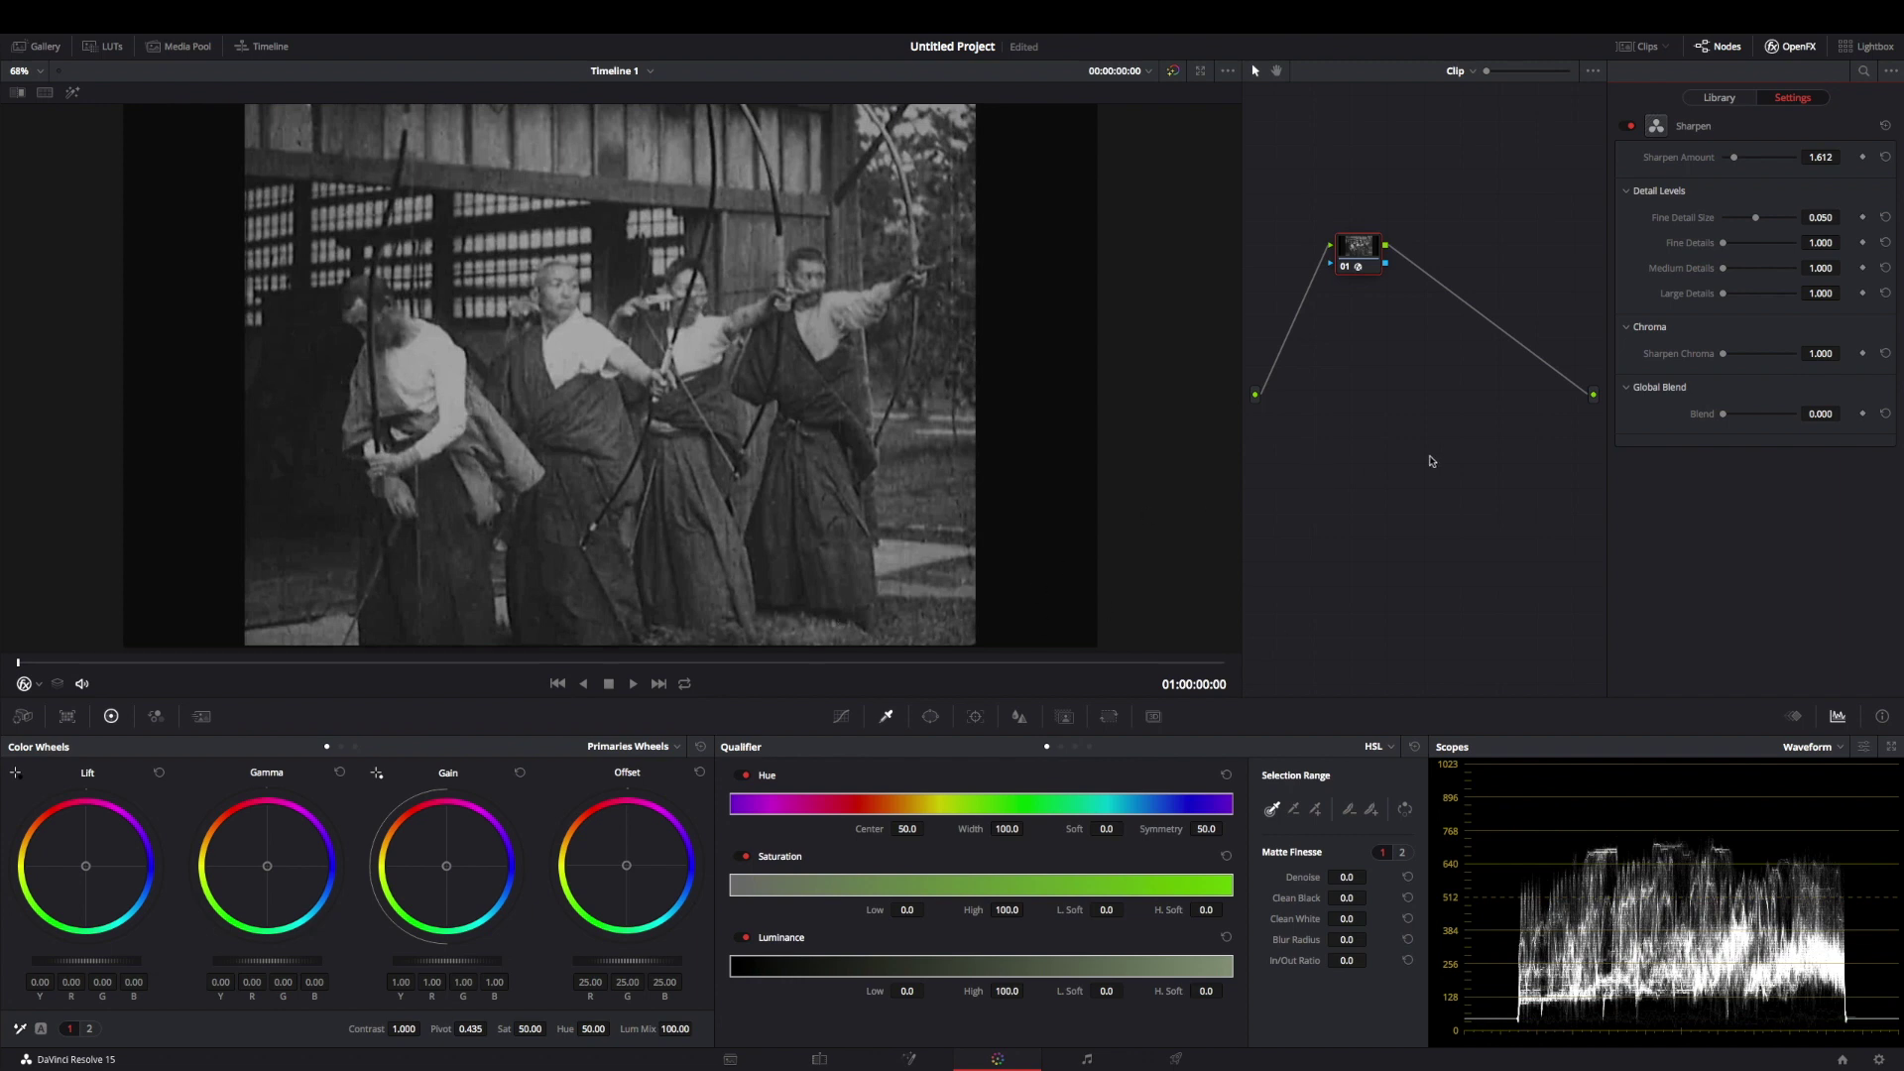
{"action": "left_click_drag", "start_coordinate": [1366, 254], "coordinate": [1330, 196]}
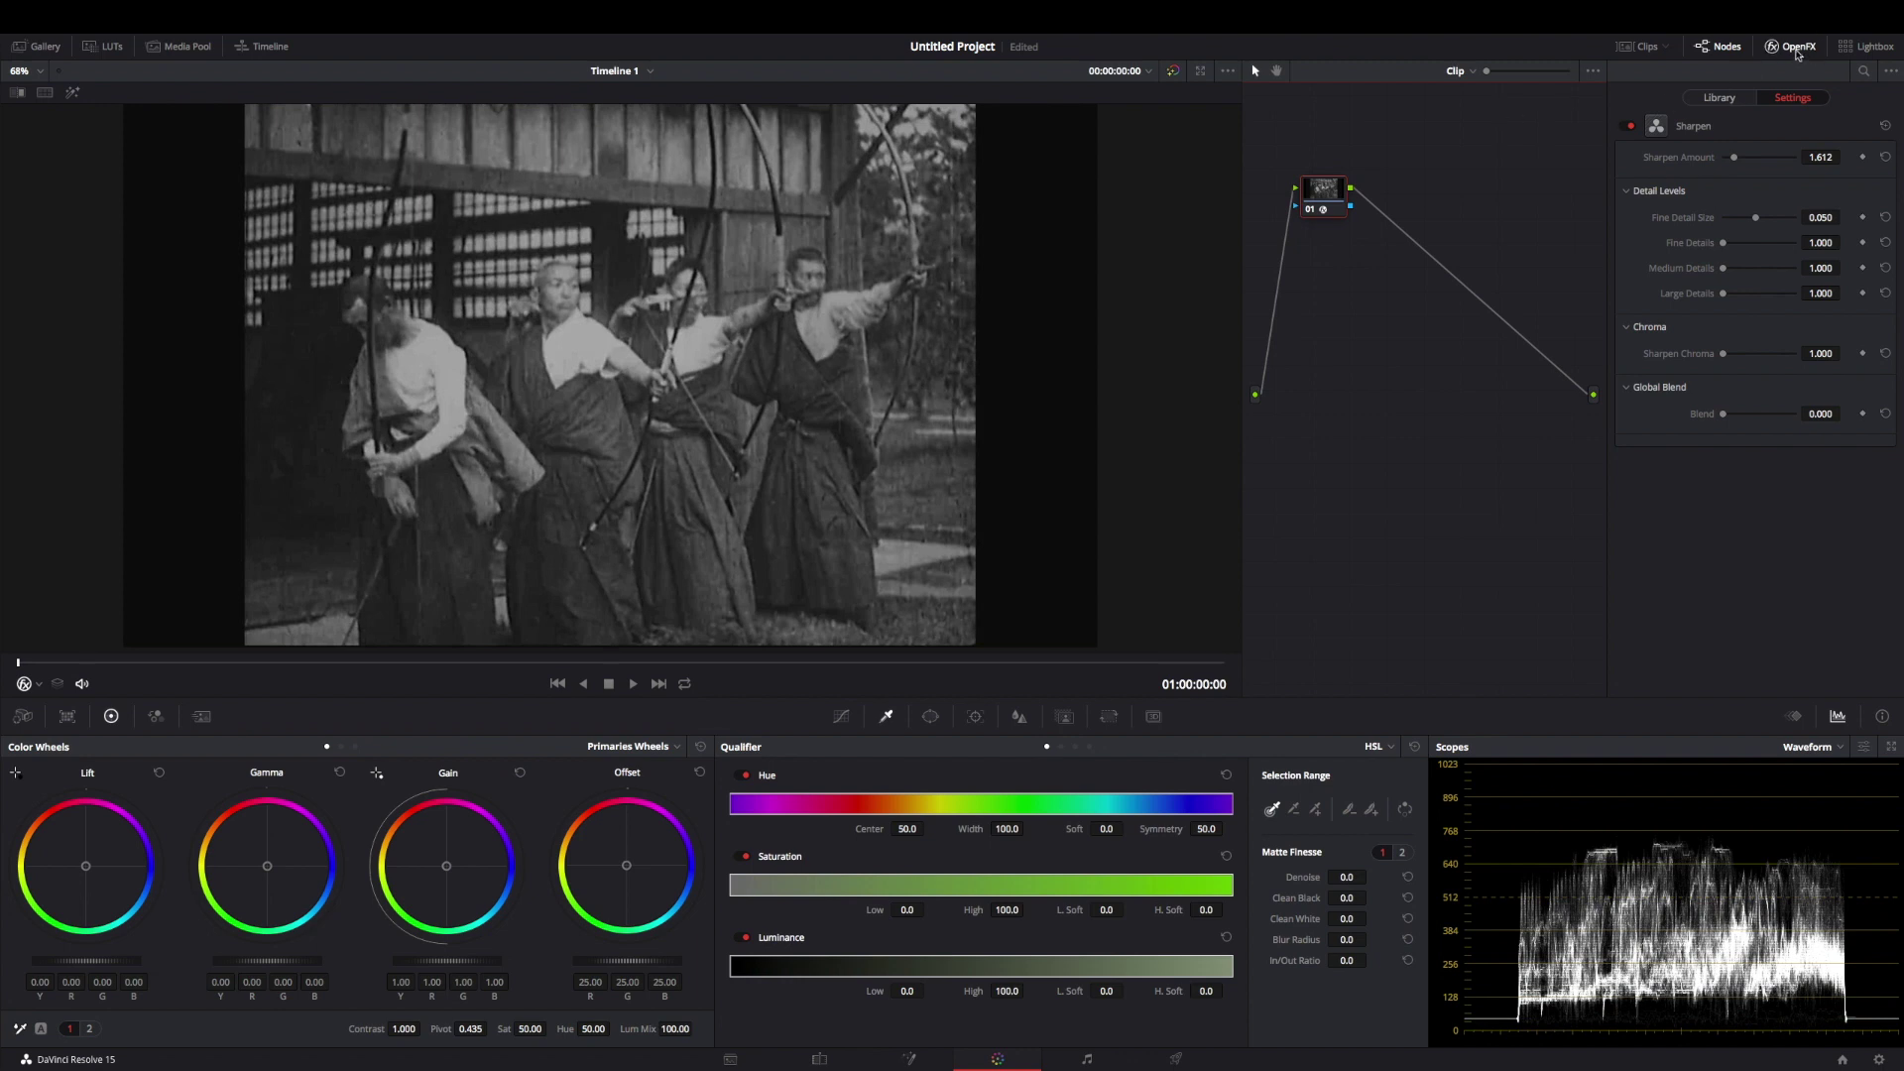
{"action": "left_click", "coordinate": [1797, 48]}
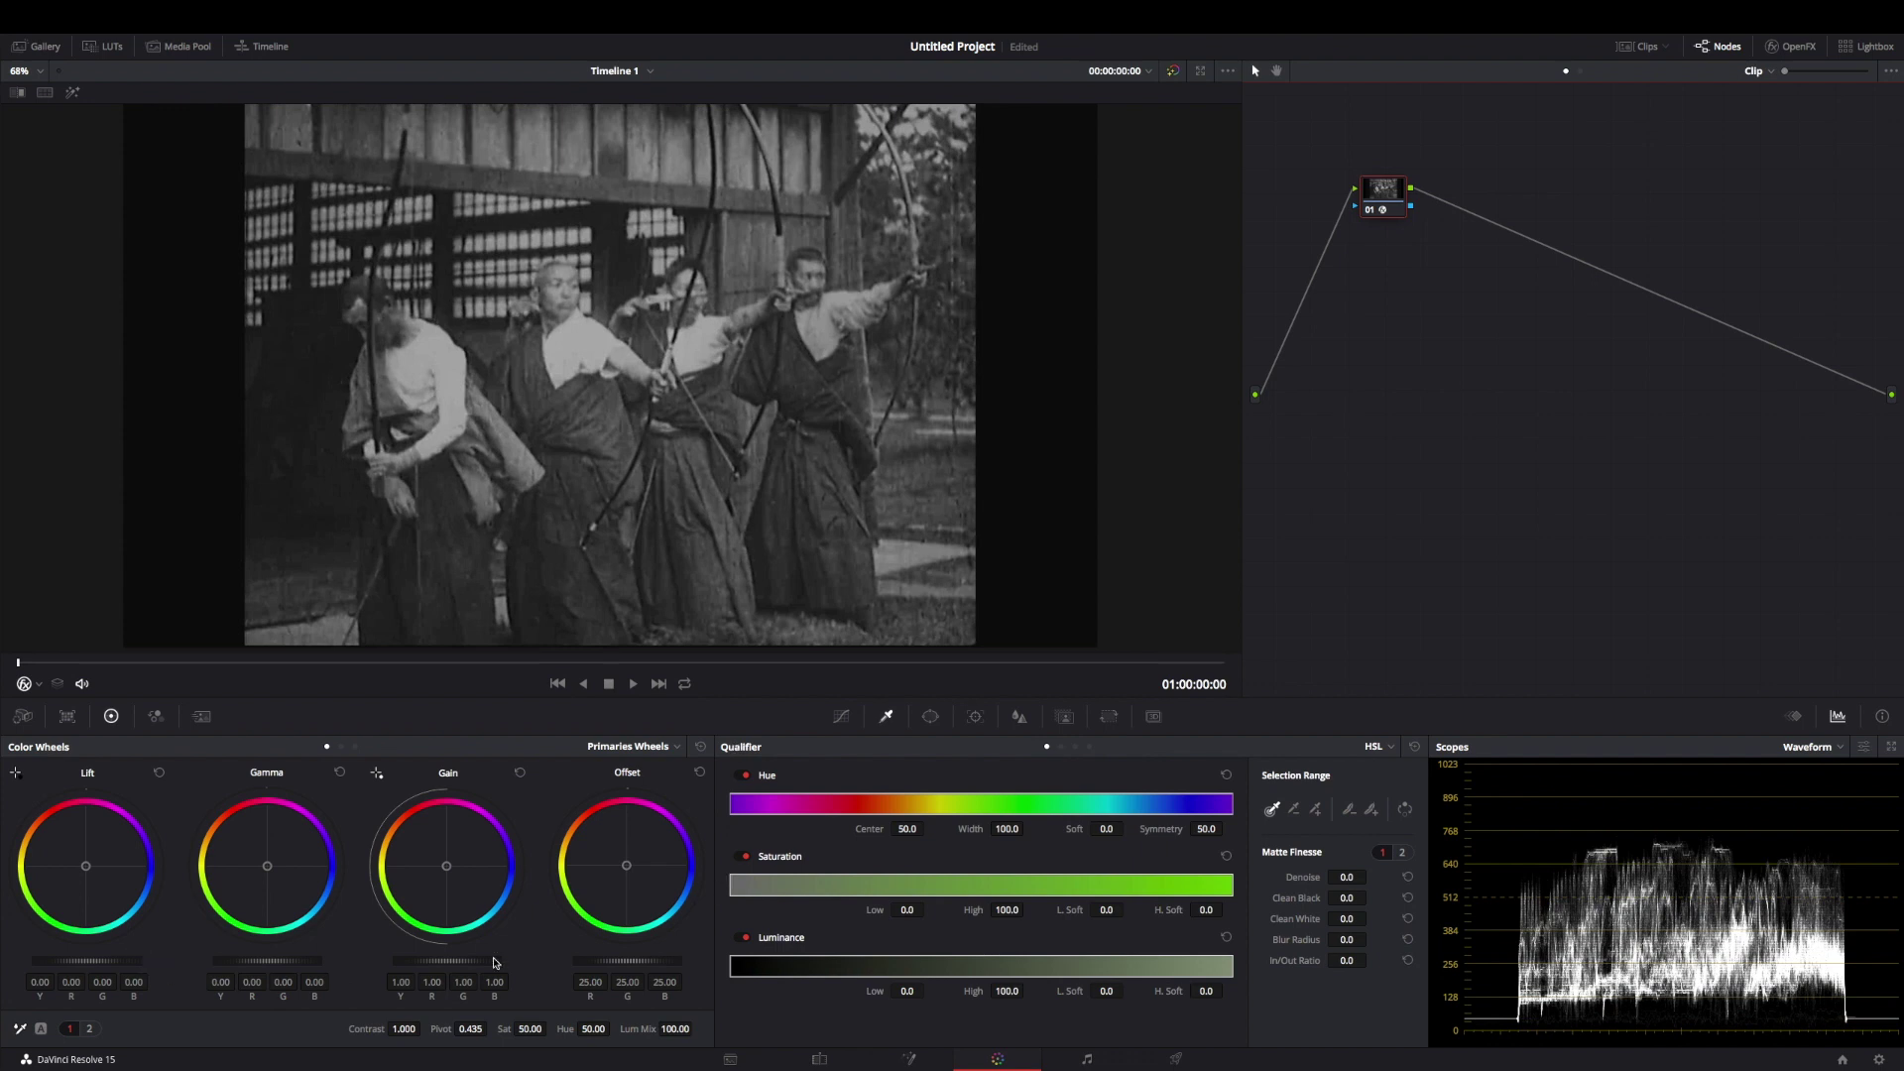
Raise node 01's Gain master wheel to 1.24 and lower Lift to -0.05
{"action": "left_click_drag", "start_coordinate": [451, 962], "coordinate": [494, 962]}
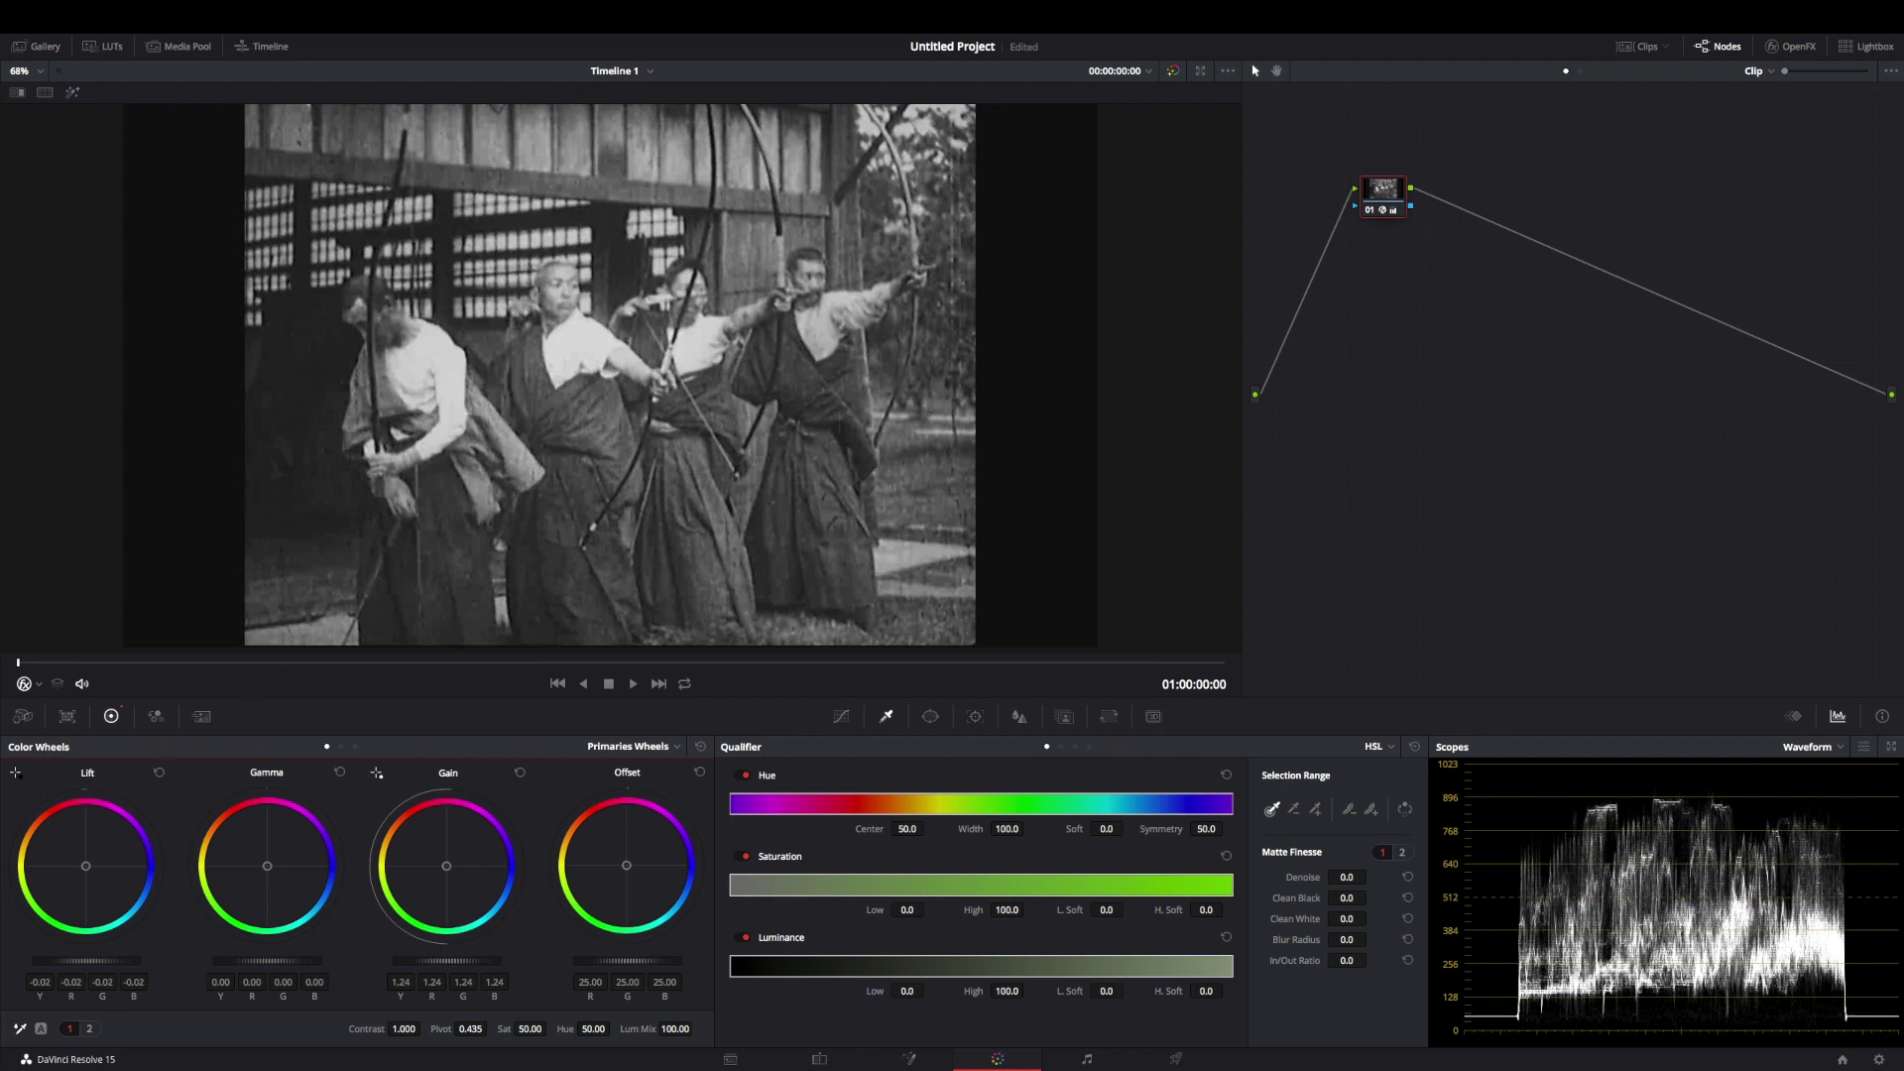
{"action": "left_click_drag", "start_coordinate": [87, 960], "coordinate": [69, 960]}
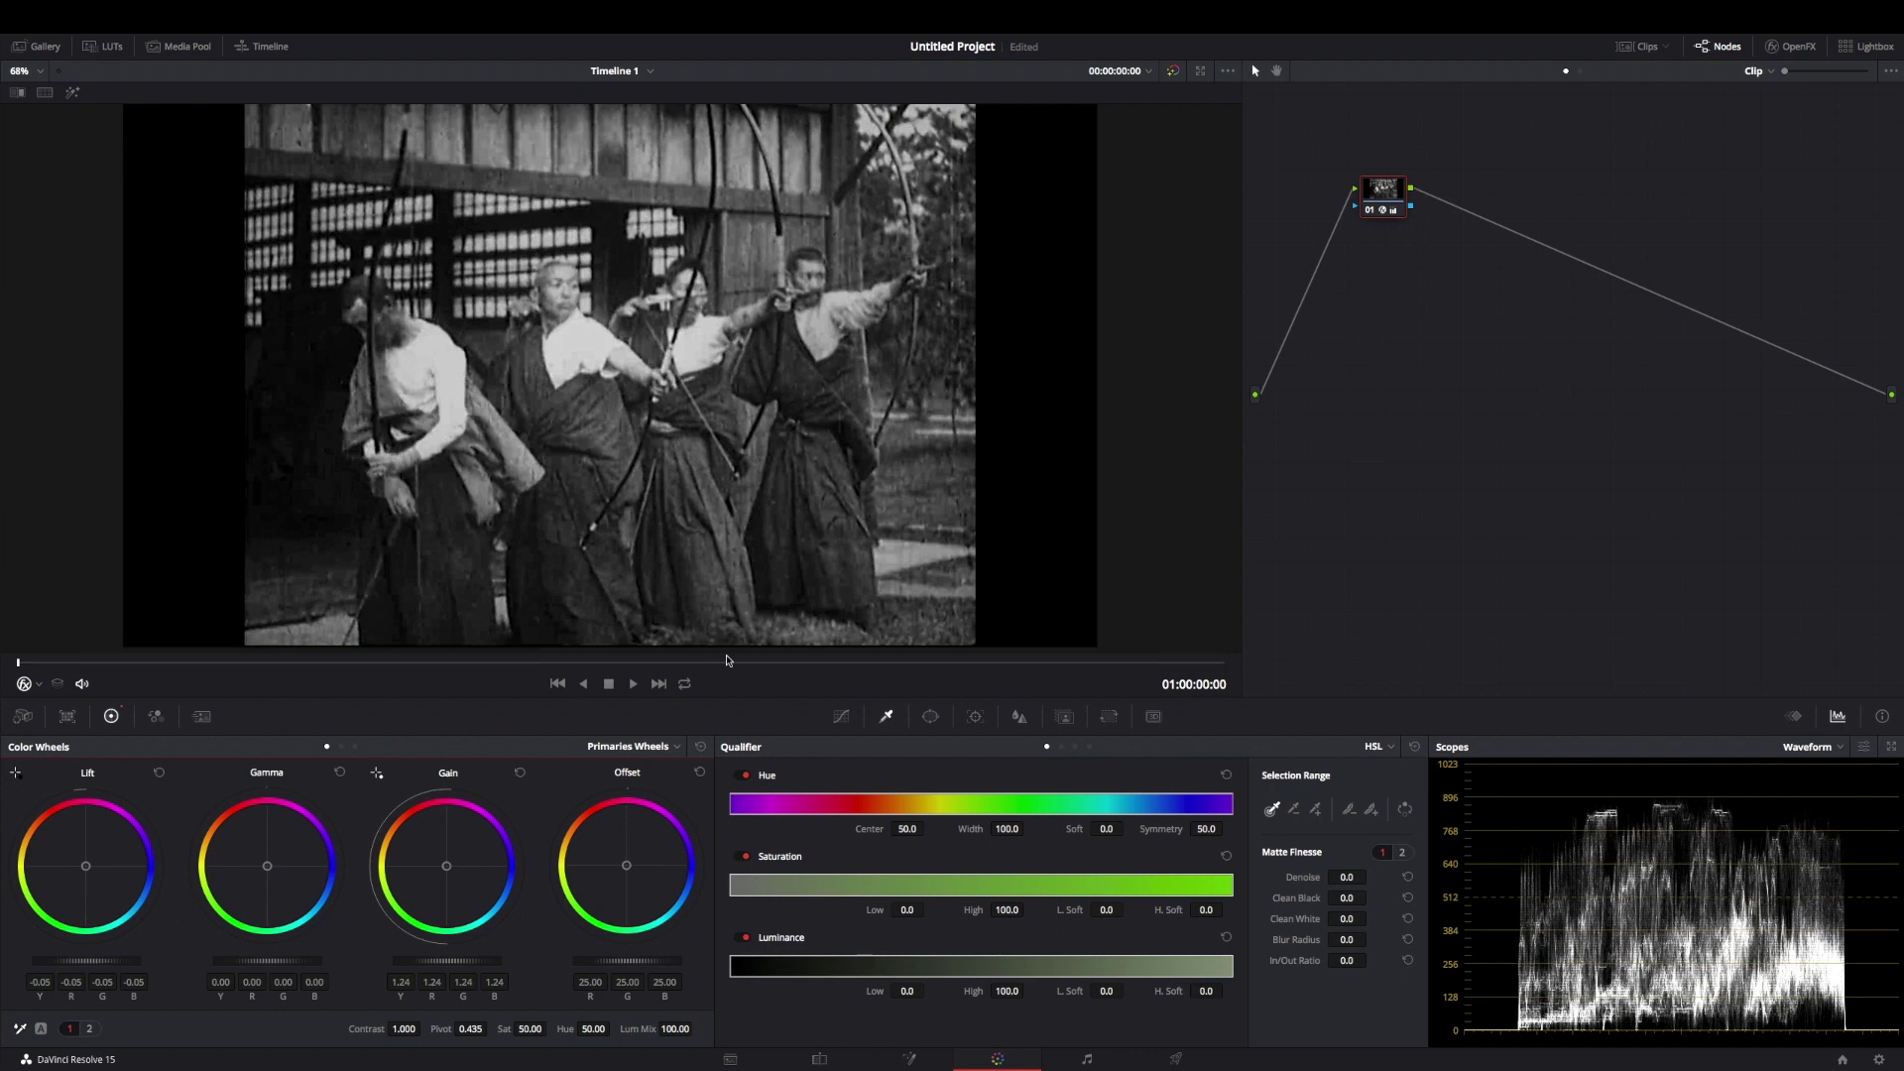
{"action": "left_click_drag", "start_coordinate": [1380, 199], "coordinate": [1313, 218]}
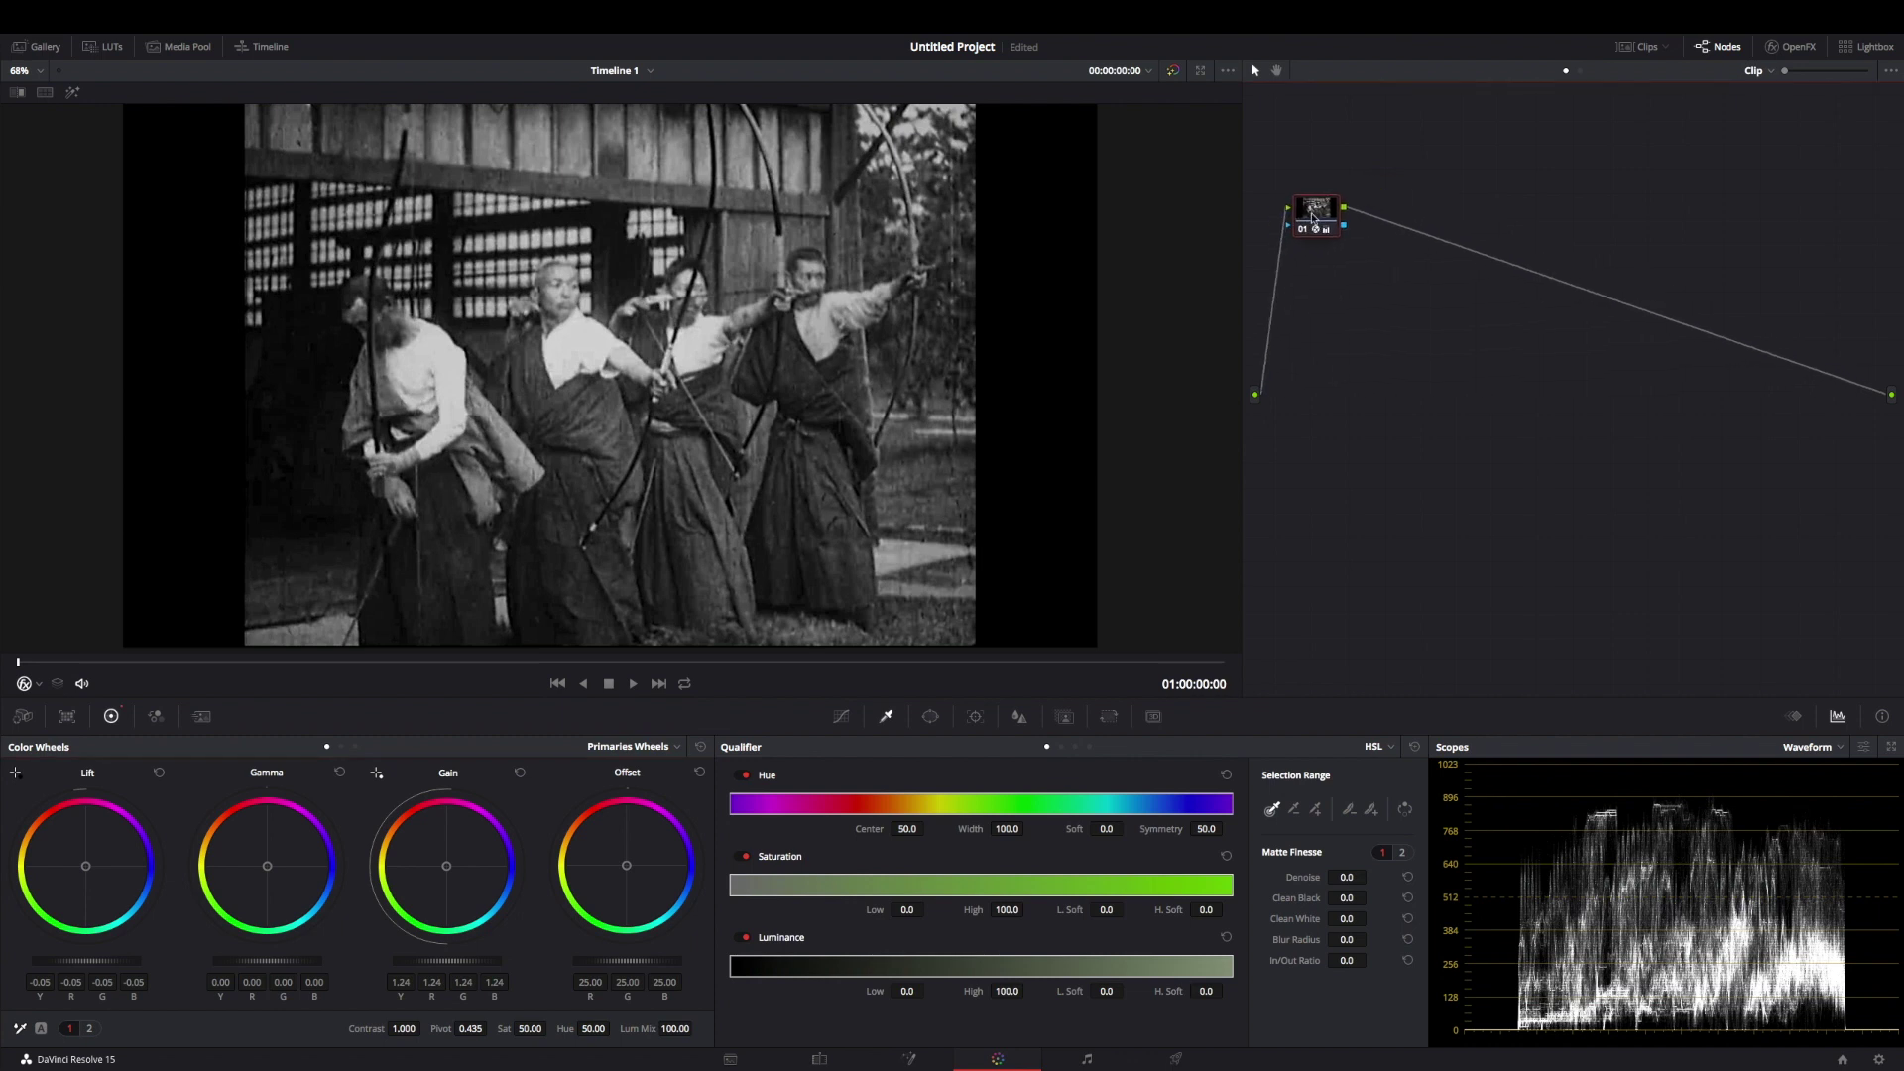
Label node 01 'corrector' in the node graph
{"action": "right_click", "coordinate": [1319, 220]}
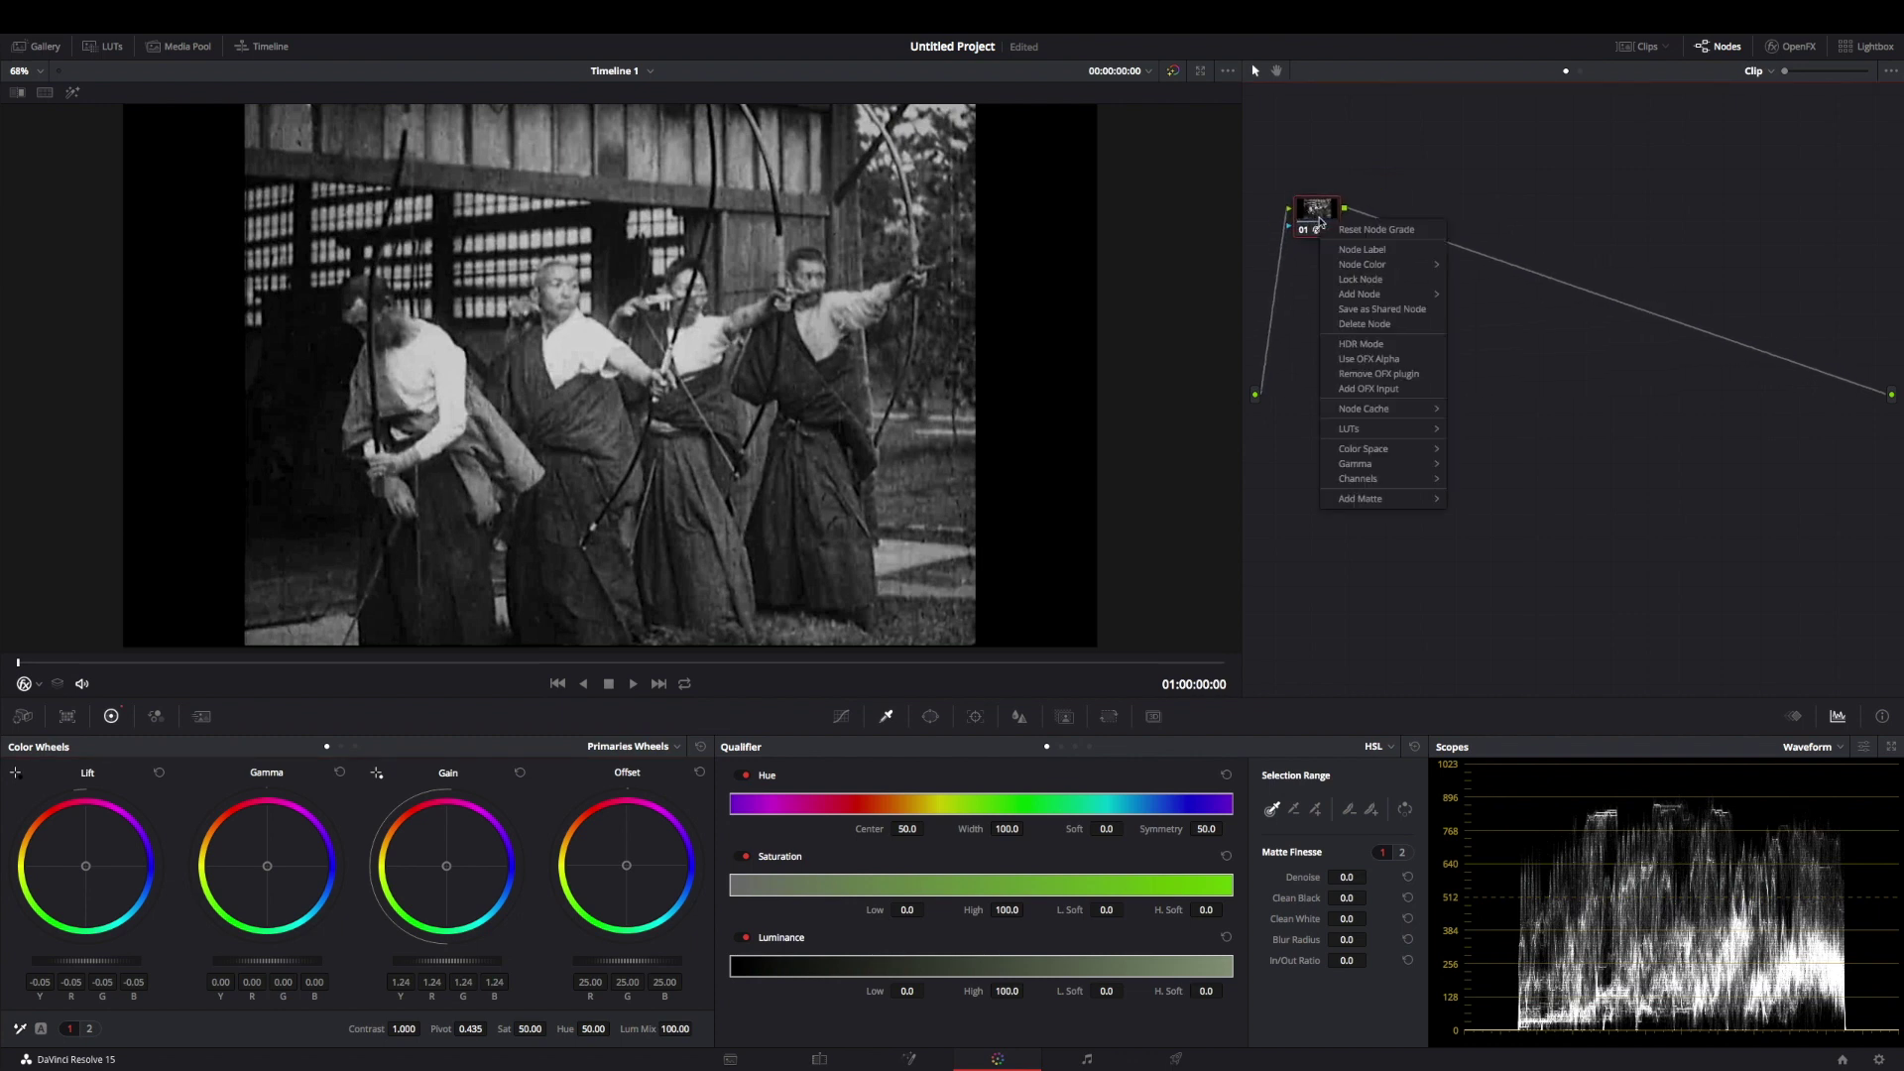
{"action": "left_click", "coordinate": [1363, 251]}
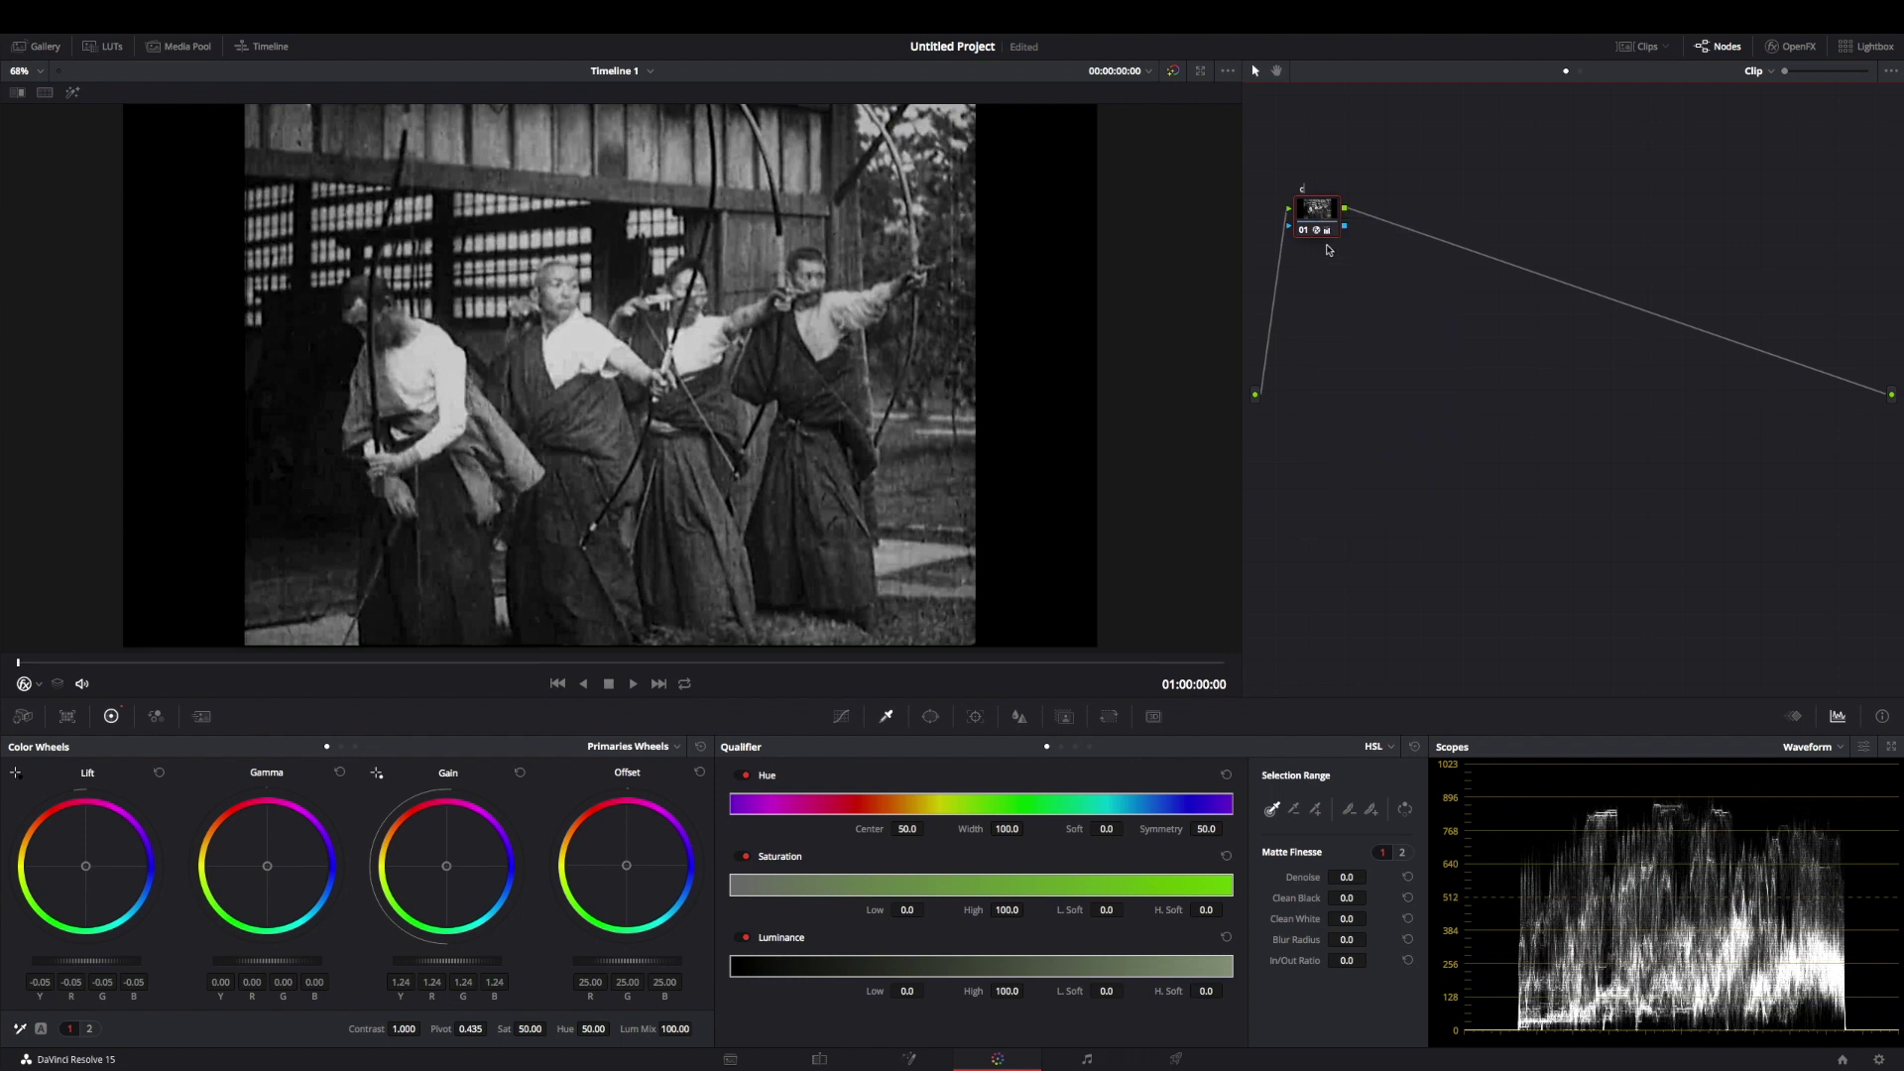
{"action": "type", "text": "corrector"}
{"action": "left_click_drag", "start_coordinate": [1325, 215], "coordinate": [1317, 273]}
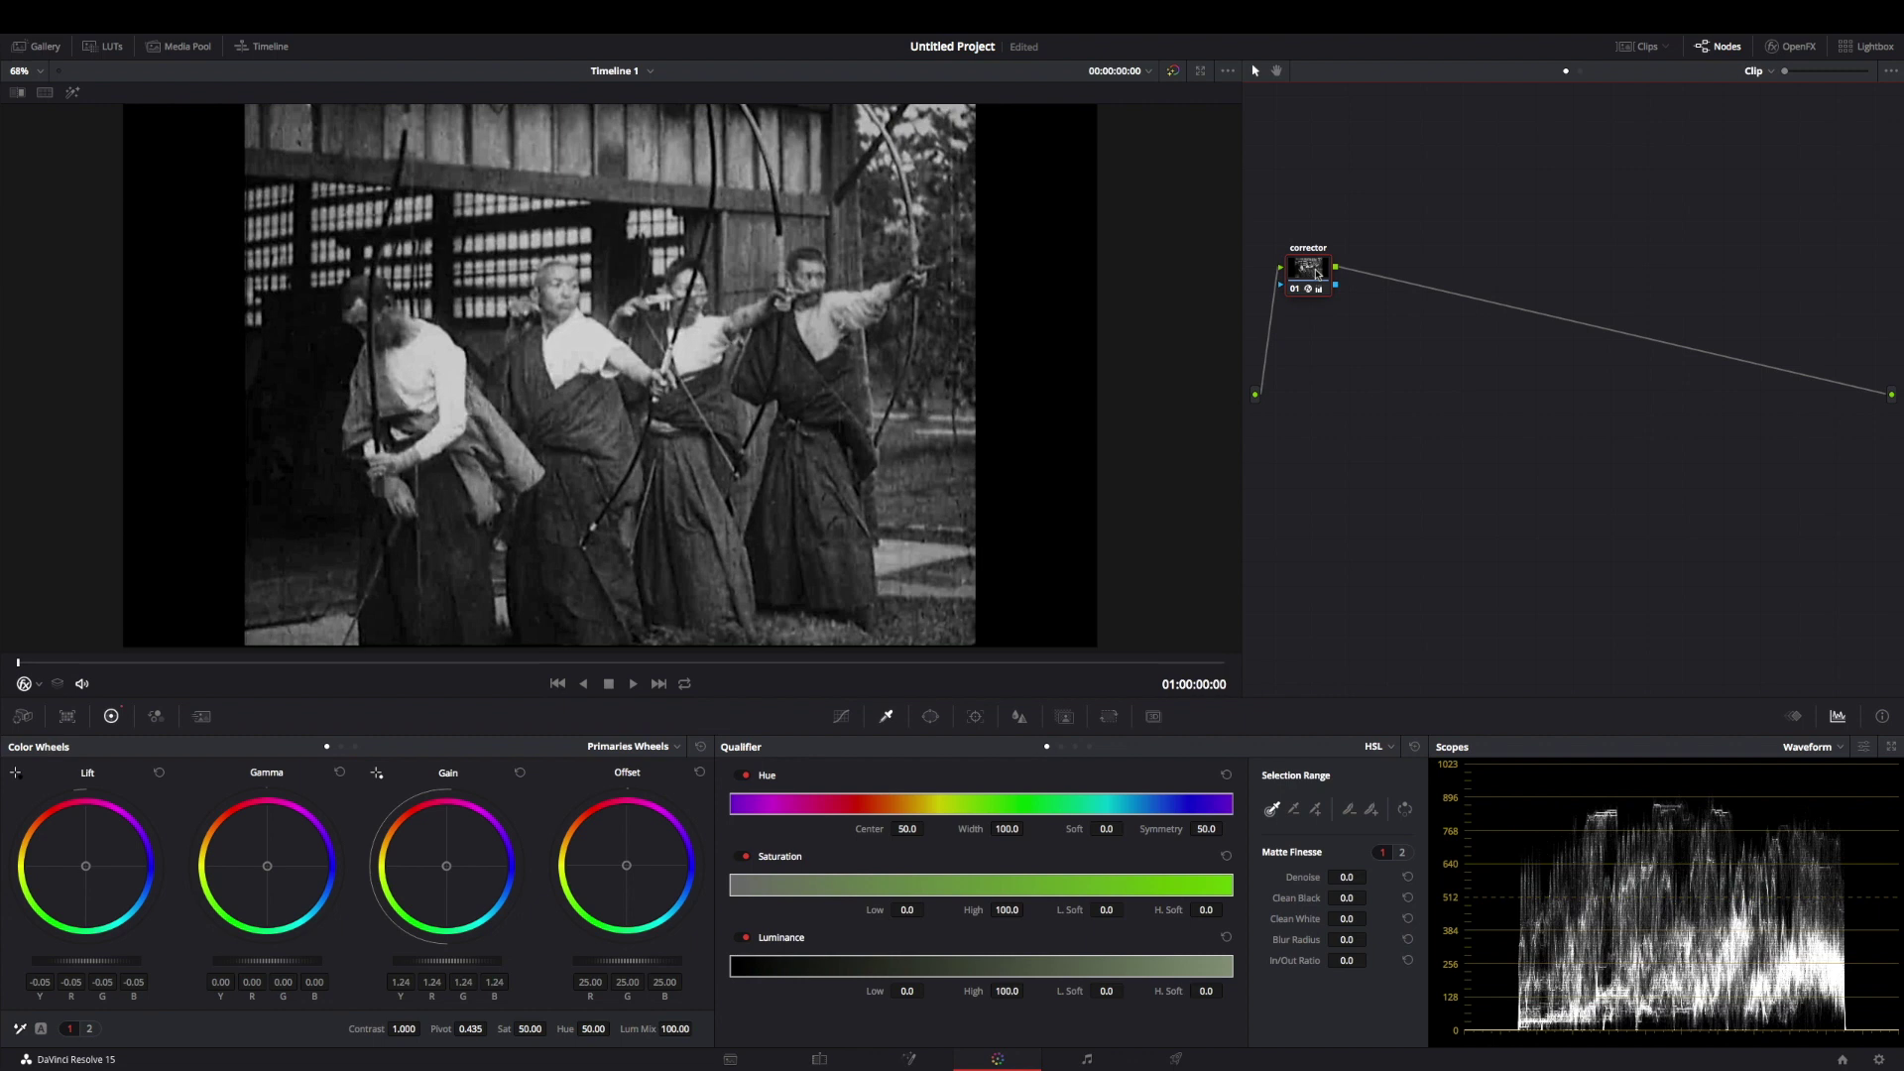
Add serial node 02 after the corrector with Alt+S and arrange both nodes
{"action": "key", "text": "alt+s"}
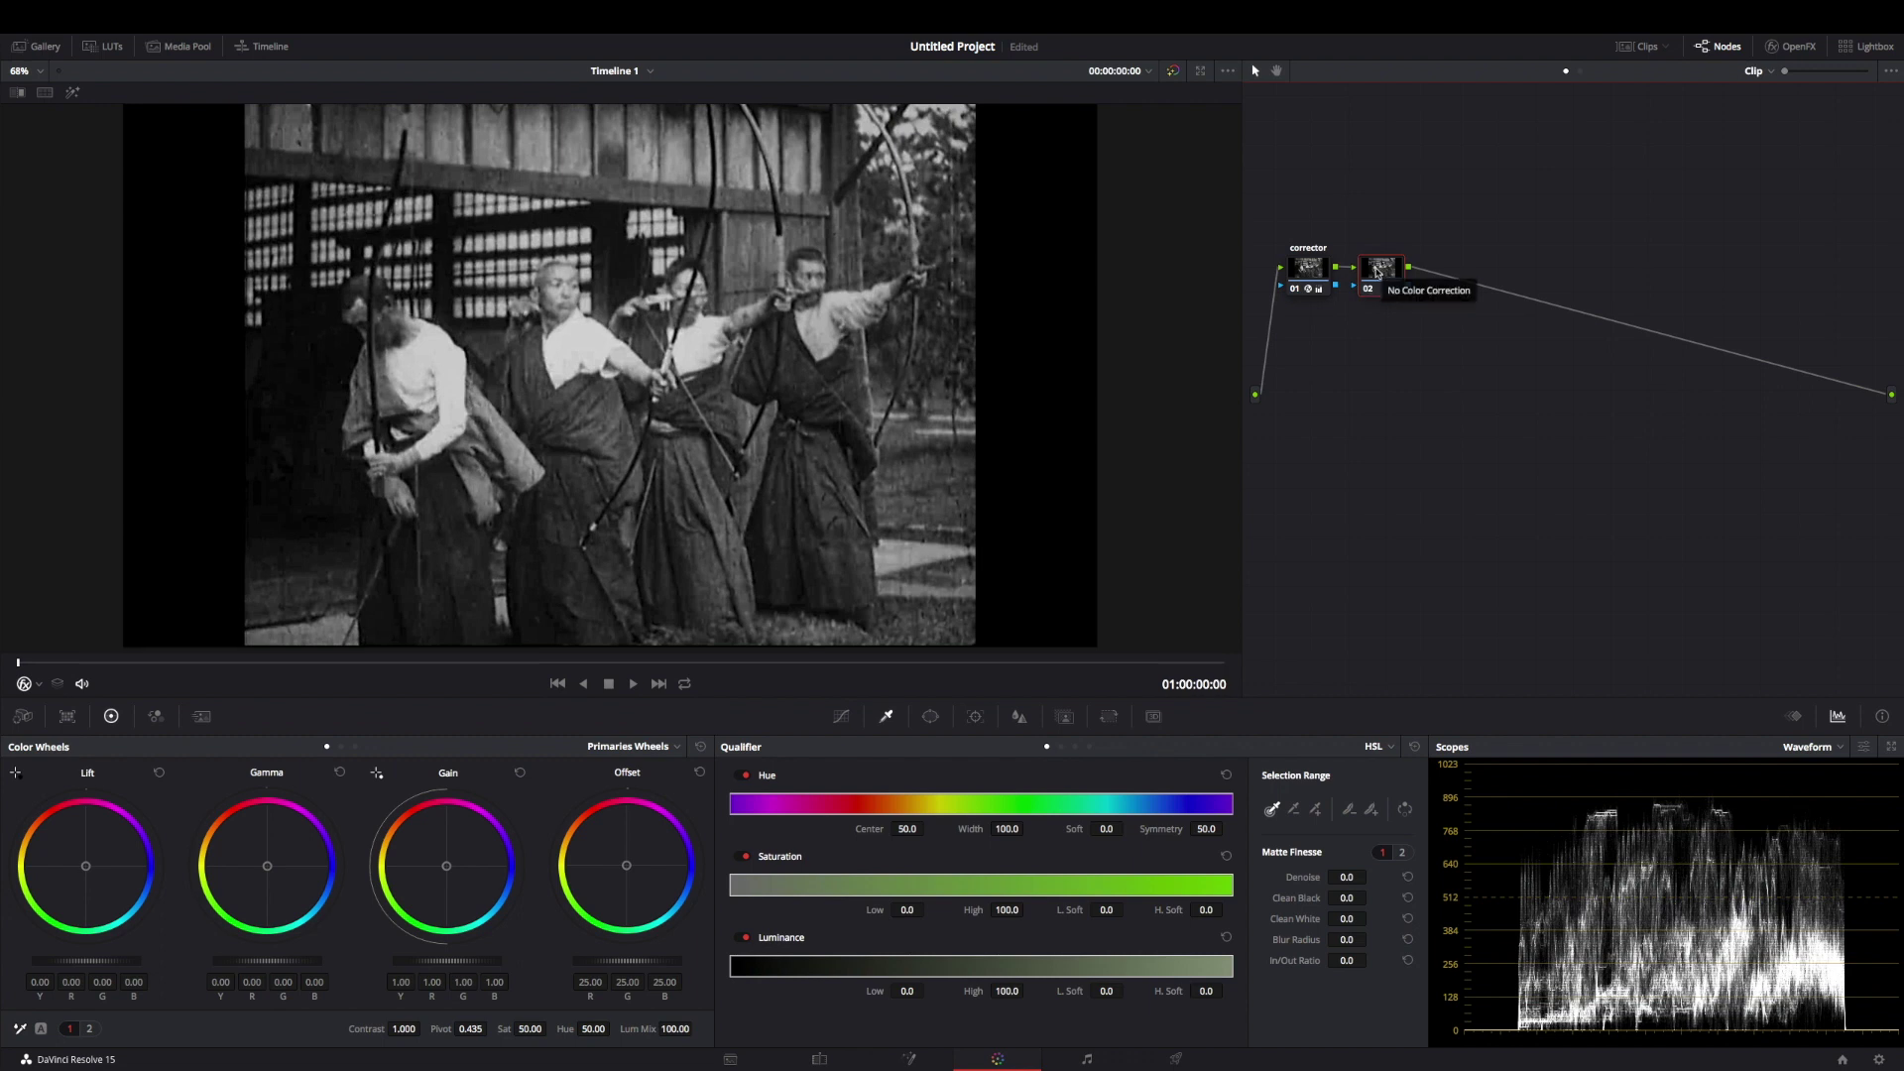
{"action": "left_click_drag", "start_coordinate": [1381, 270], "coordinate": [1413, 267]}
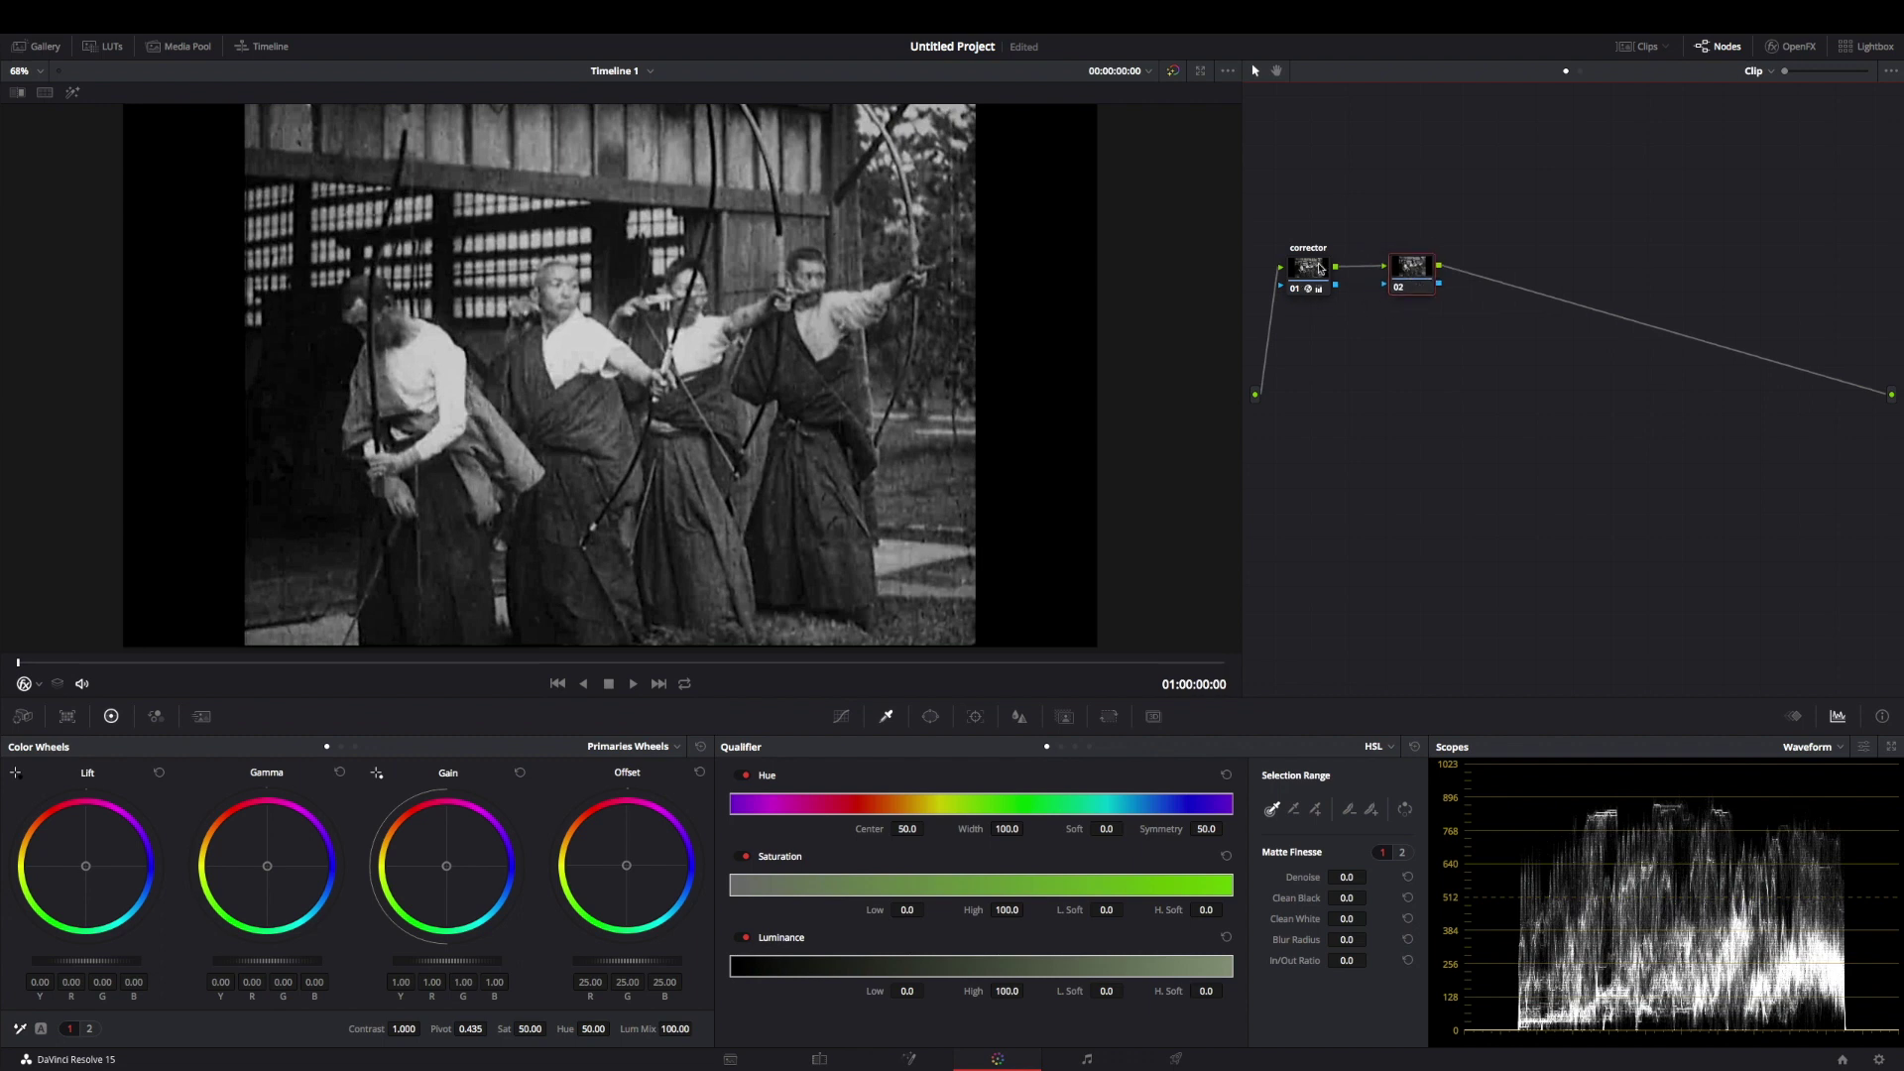
{"action": "left_click_drag", "start_coordinate": [1320, 273], "coordinate": [1336, 174]}
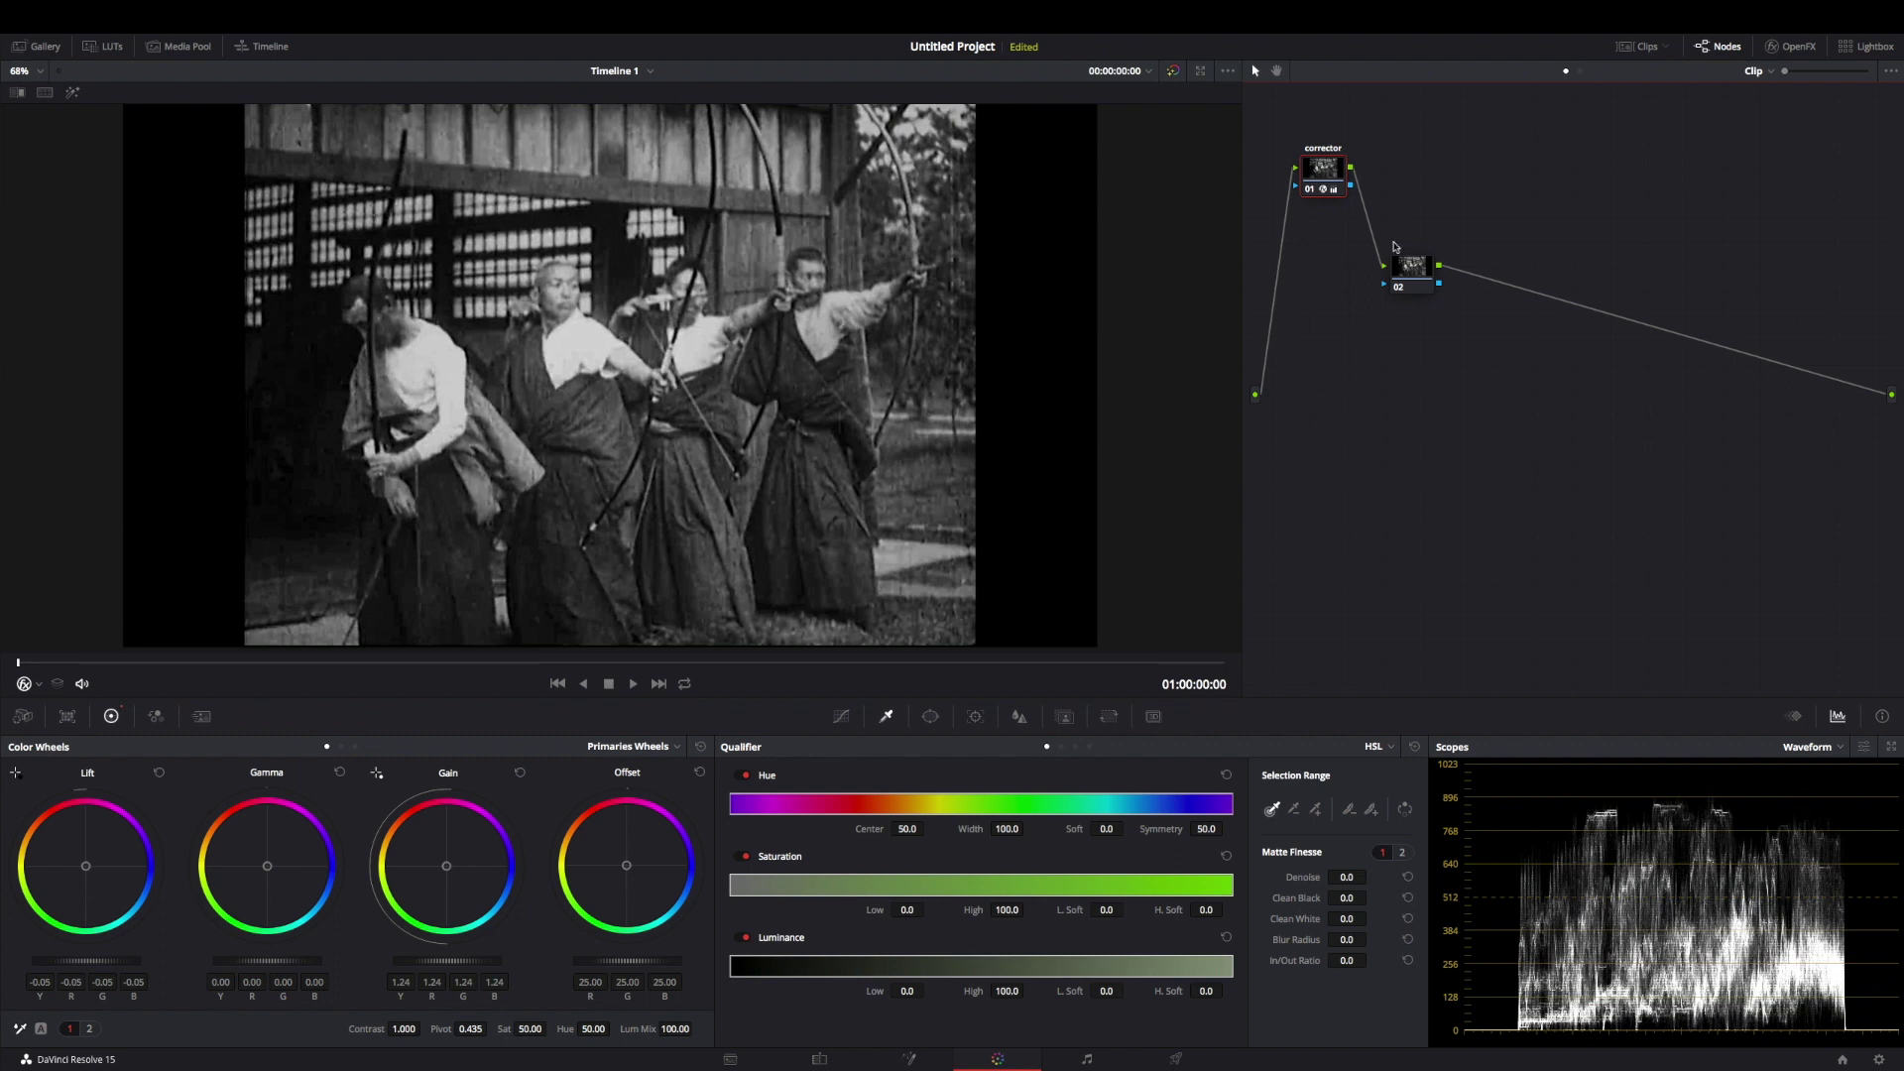
{"action": "left_click_drag", "start_coordinate": [1414, 275], "coordinate": [1337, 276]}
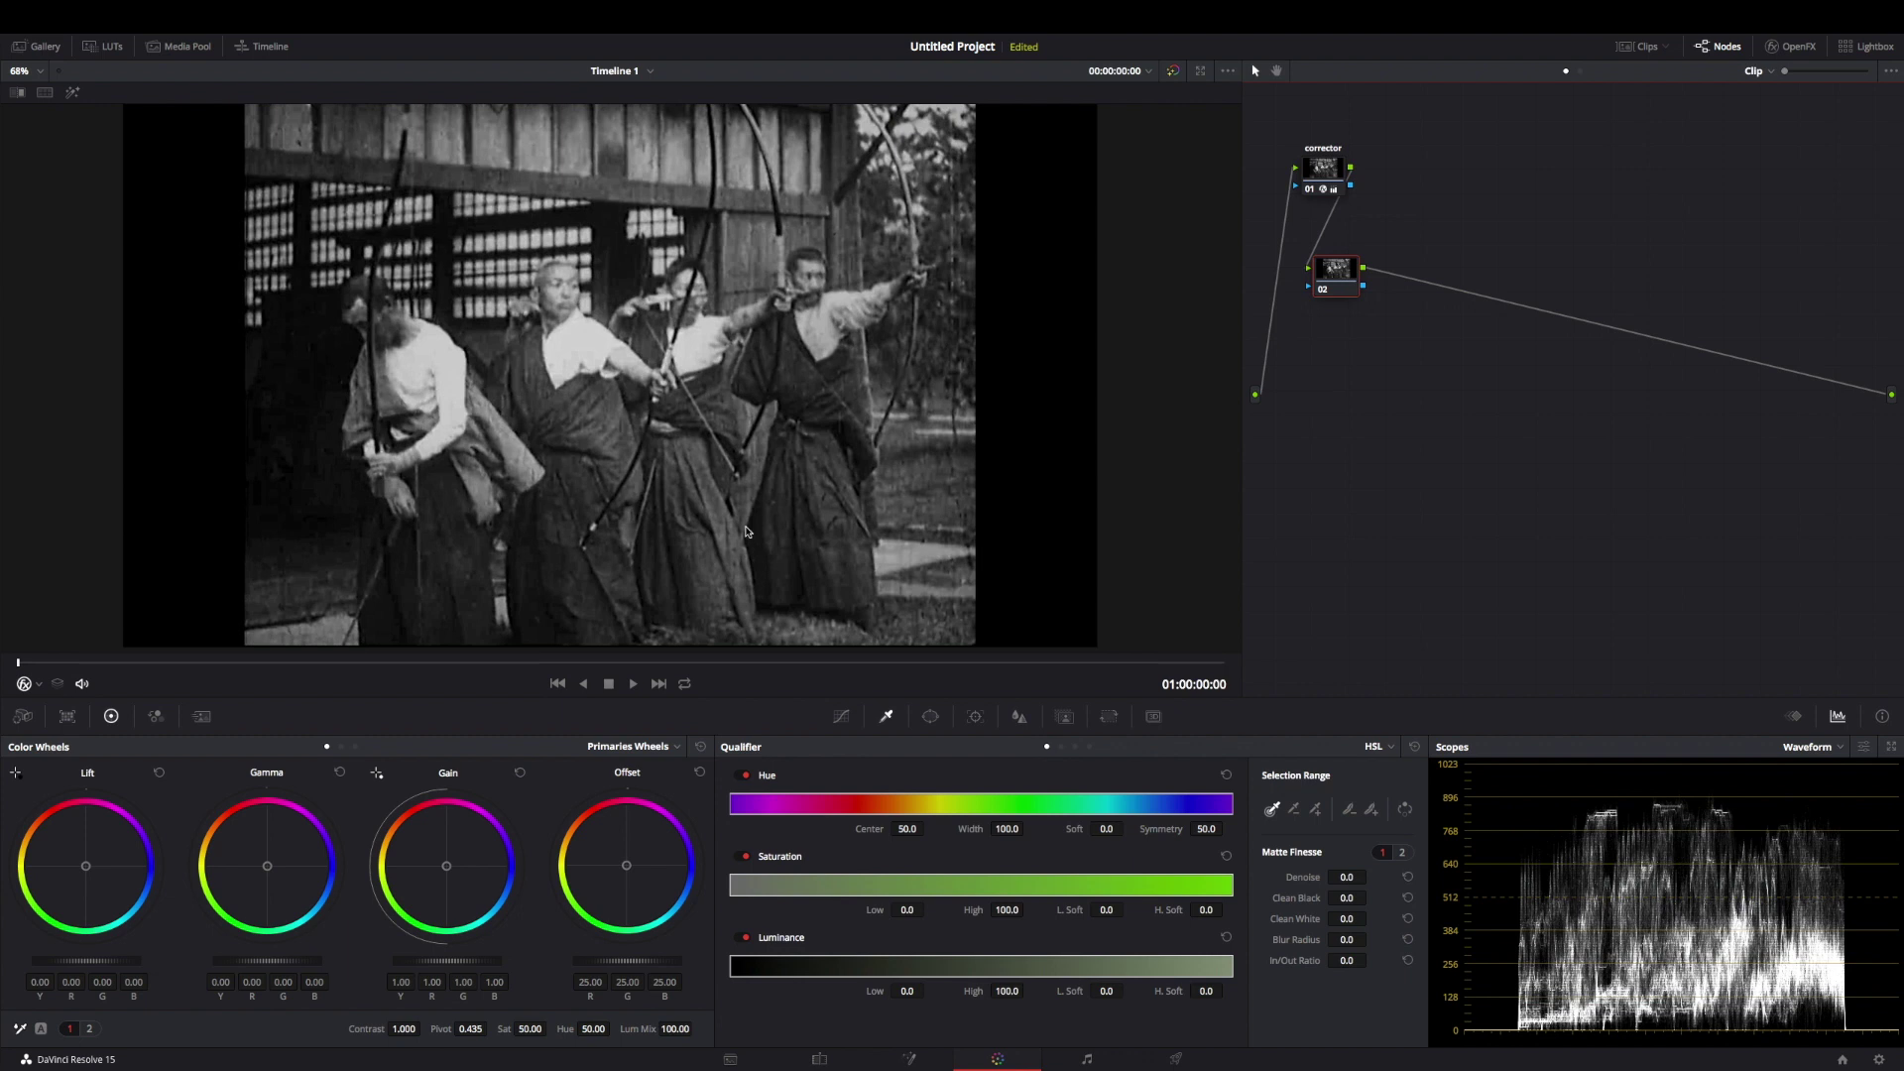
{"action": "scroll", "coordinate": [747, 532], "scroll_direction": "down", "scroll_amount": 2}
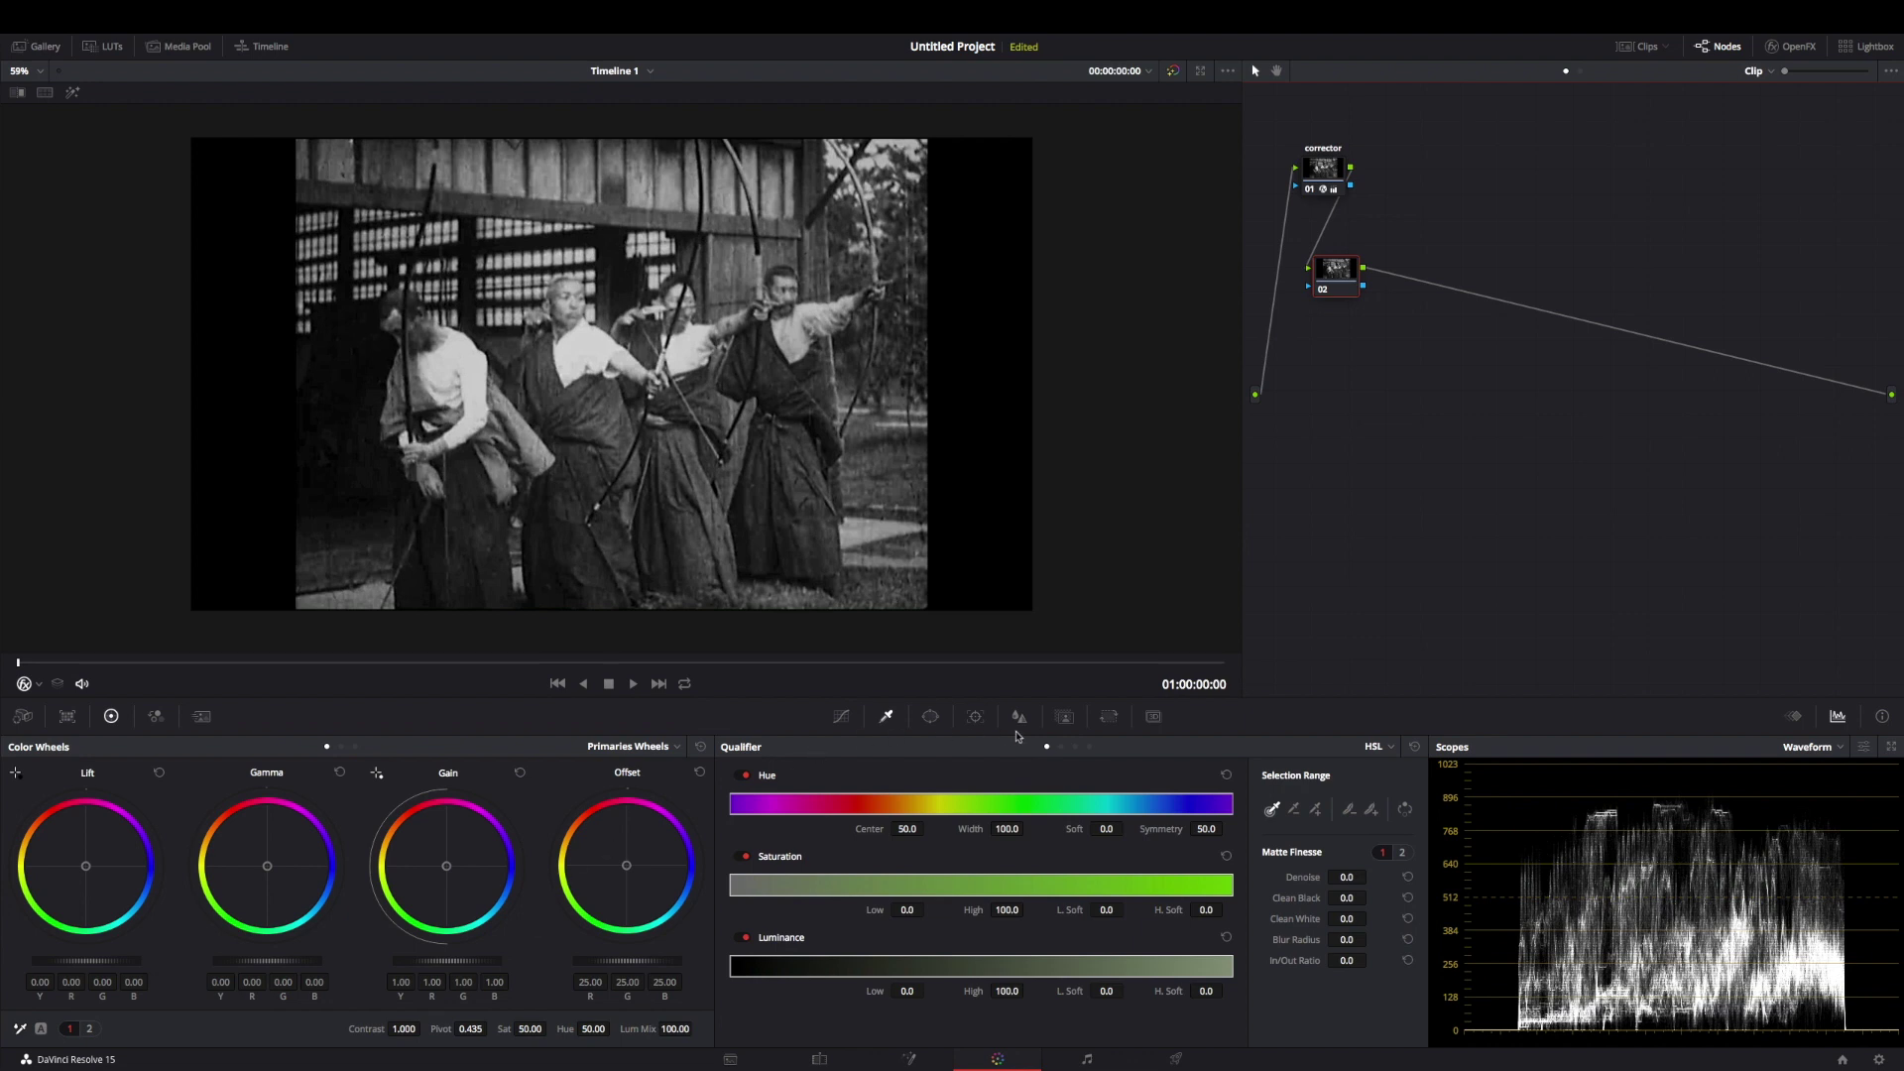
Enable a Curve window on node 02 and zoom the viewer
{"action": "left_click", "coordinate": [930, 716]}
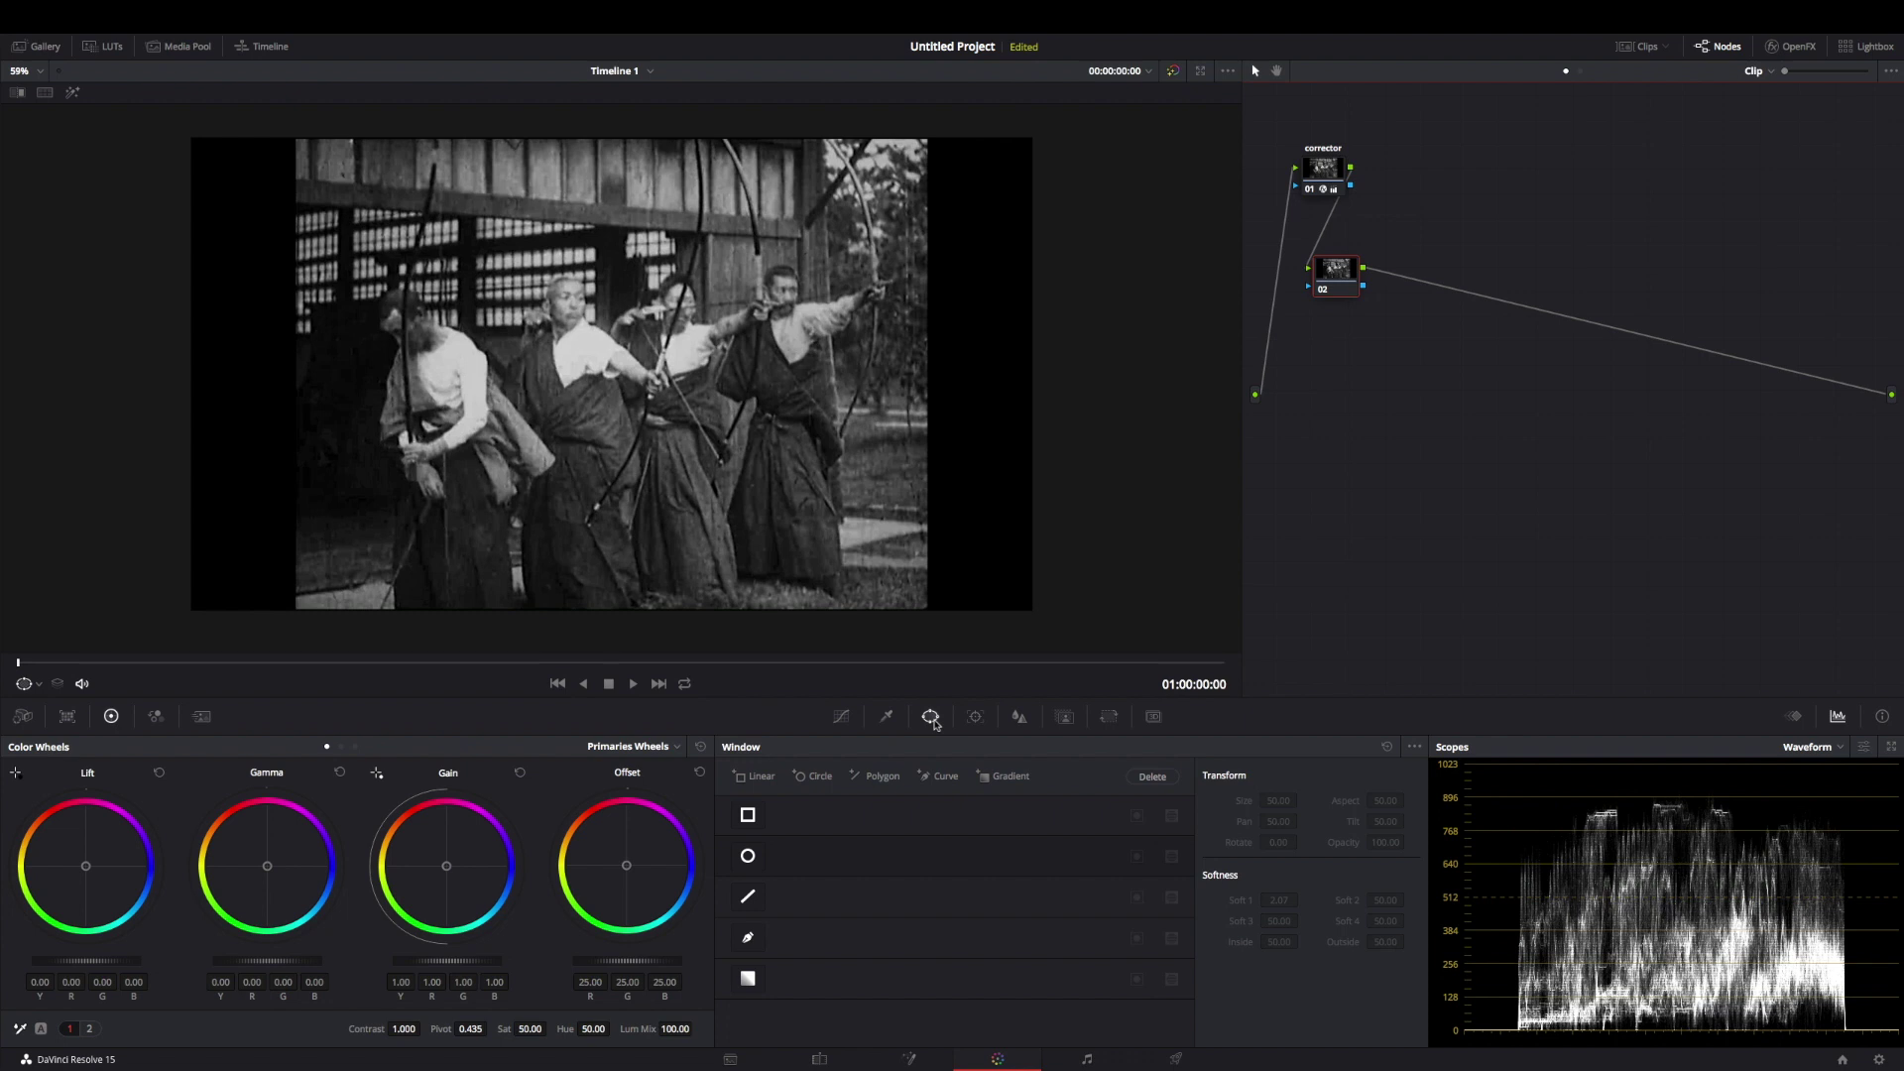
{"action": "left_click", "coordinate": [749, 938]}
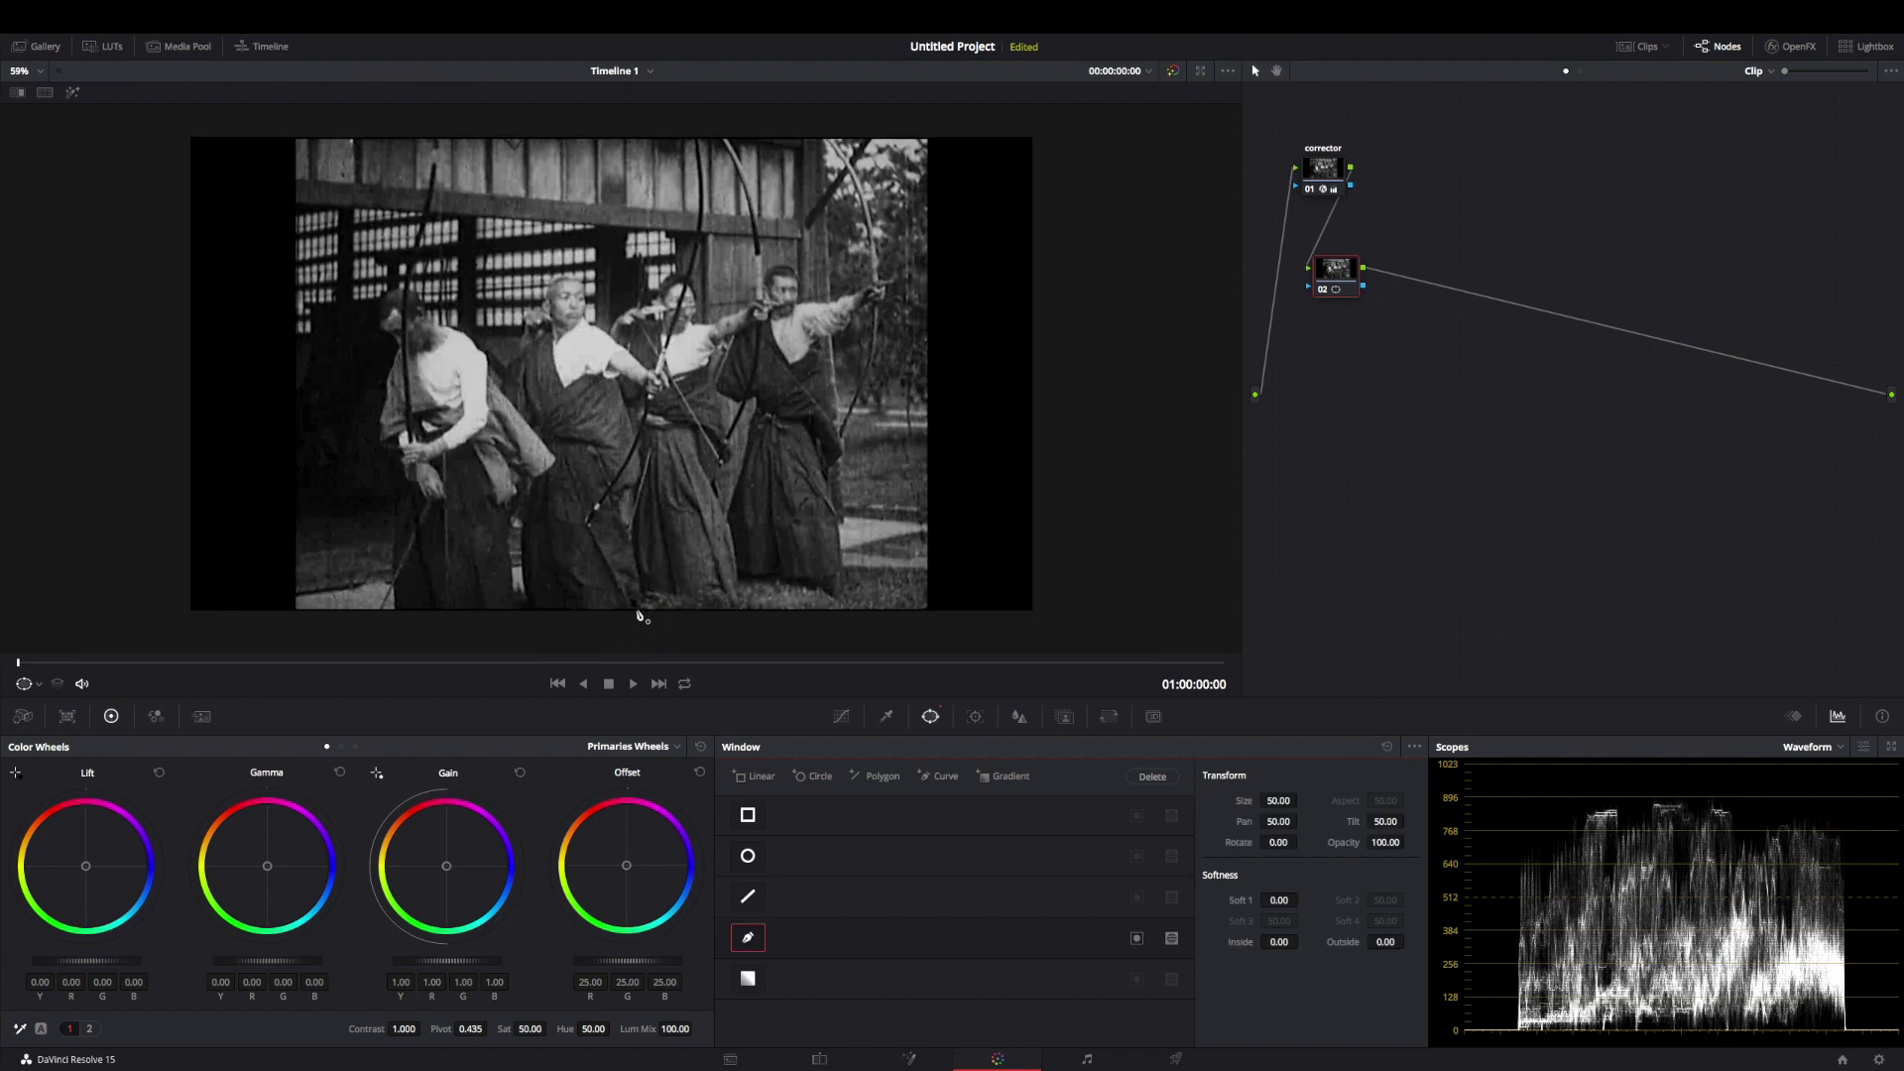
{"action": "scroll", "coordinate": [681, 529], "scroll_direction": "up", "scroll_amount": 4}
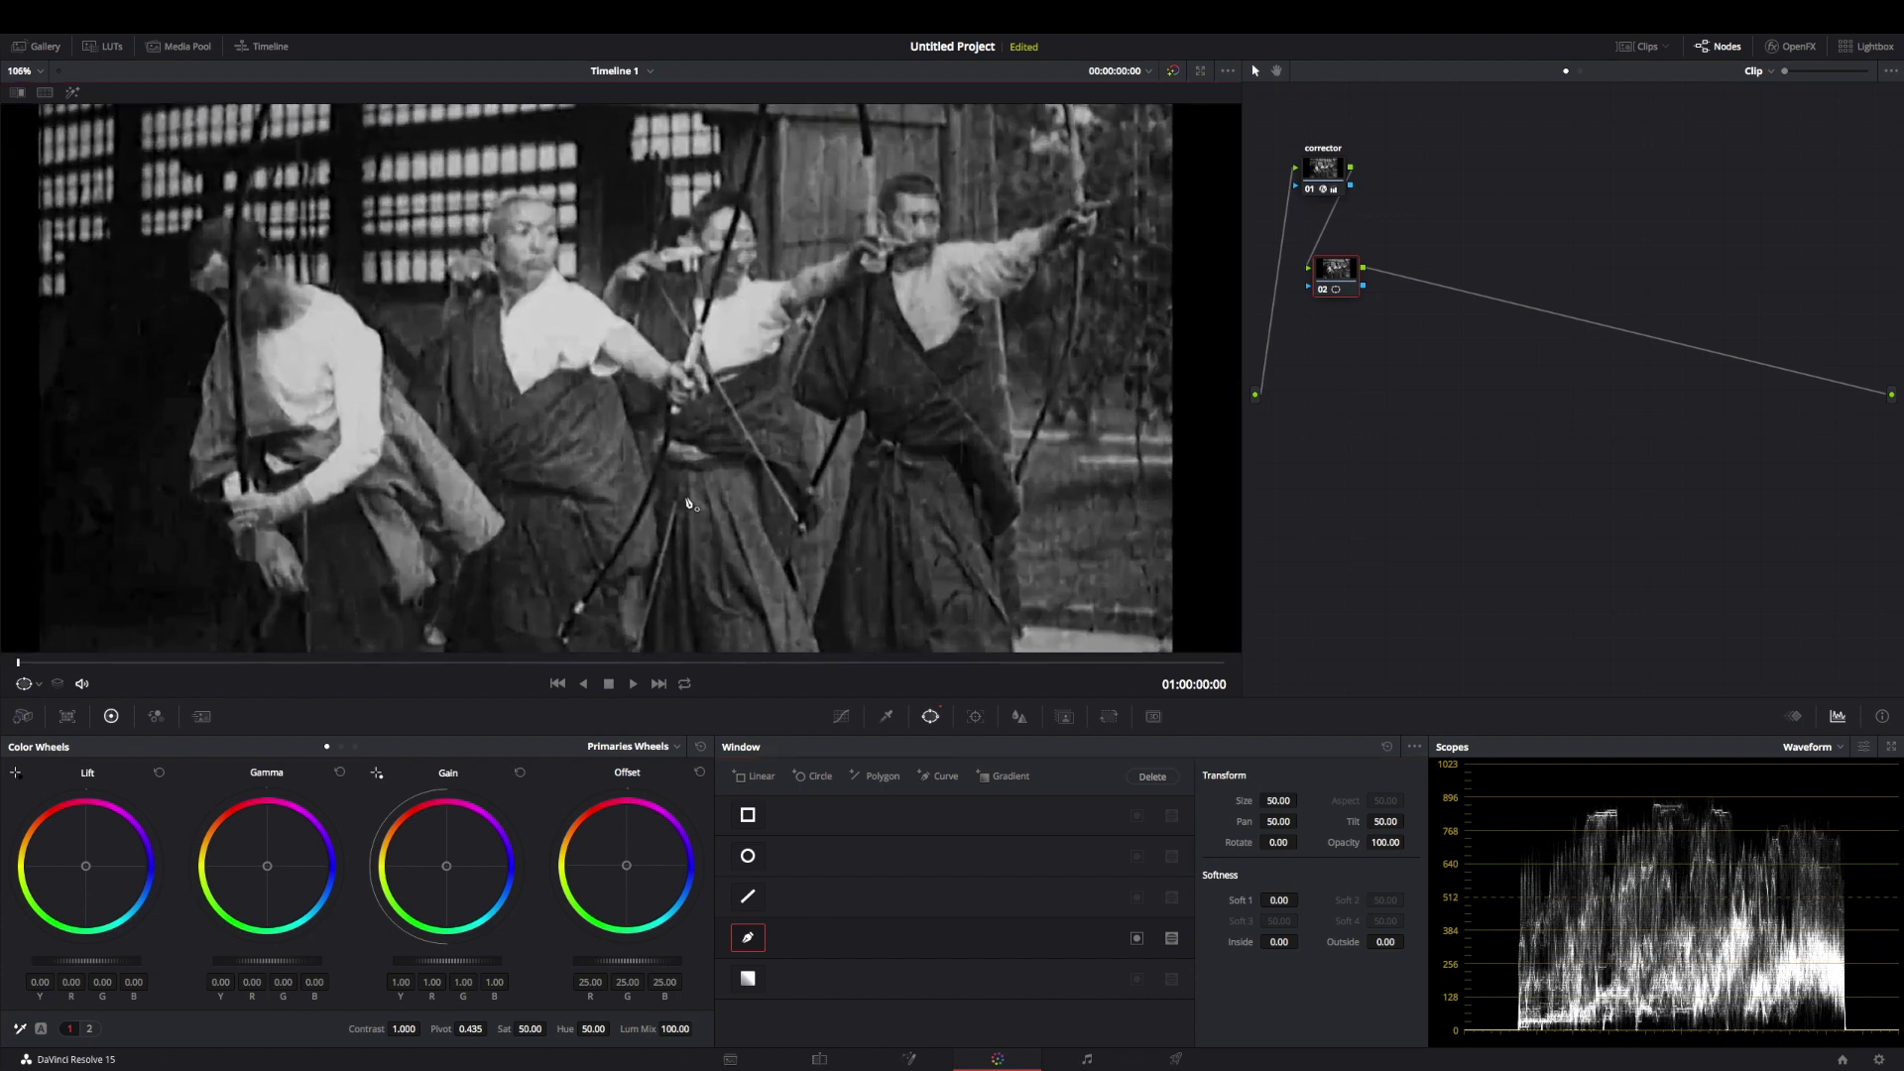
{"action": "scroll", "coordinate": [689, 503], "scroll_direction": "down", "scroll_amount": 5}
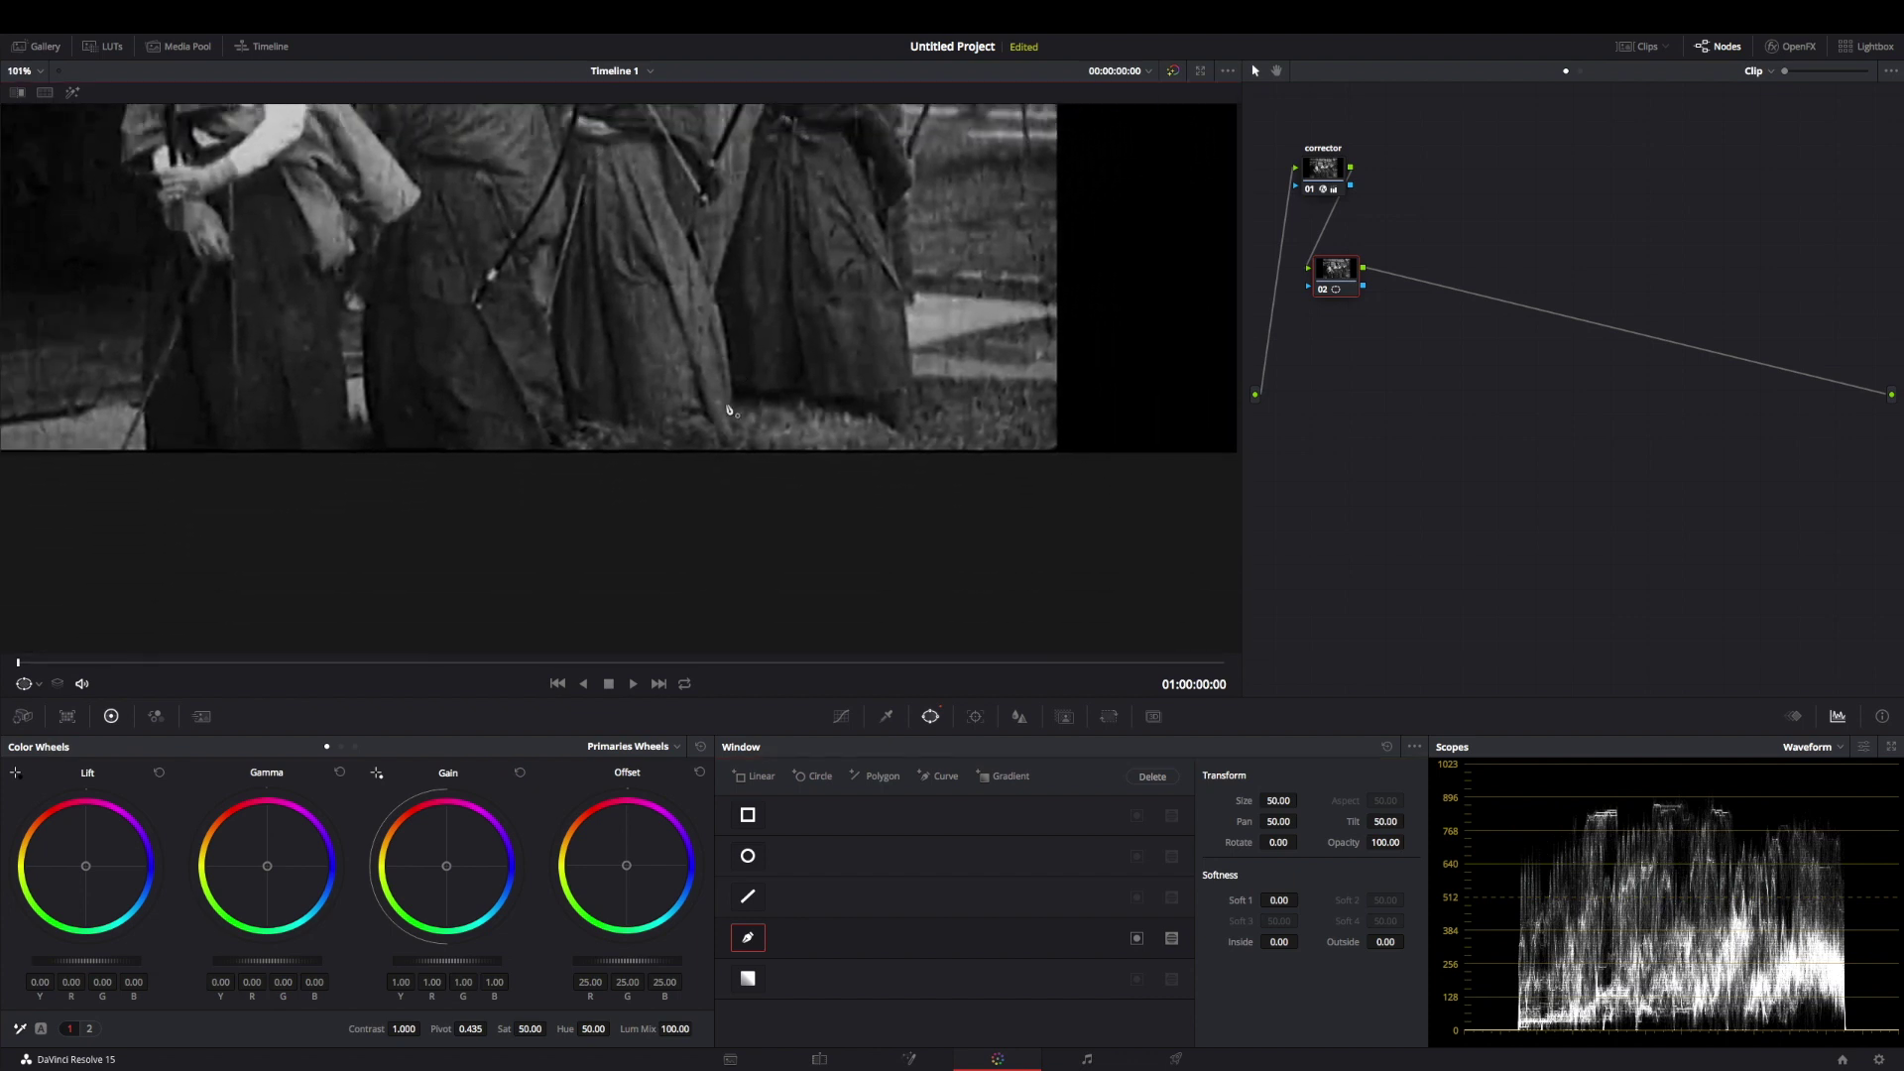
Place curve points along the grass at the photo's bottom edge, moving right
{"action": "left_click", "coordinate": [549, 447]}
{"action": "left_click", "coordinate": [561, 440]}
{"action": "left_click", "coordinate": [570, 432]}
{"action": "left_click", "coordinate": [571, 422]}
{"action": "left_click", "coordinate": [585, 419]}
{"action": "left_click", "coordinate": [596, 422]}
{"action": "left_click", "coordinate": [622, 423]}
{"action": "left_click", "coordinate": [638, 428]}
{"action": "left_click", "coordinate": [655, 430]}
{"action": "left_click", "coordinate": [668, 423]}
{"action": "left_click", "coordinate": [692, 419]}
{"action": "left_click", "coordinate": [706, 424]}
Trace along the robe hems to the right corners, close the grass shape, and enable Highlight
{"action": "mouse_move", "coordinate": [714, 443]}
{"action": "left_mouse_down"}
{"action": "mouse_move", "coordinate": [732, 408]}
{"action": "mouse_move", "coordinate": [764, 402]}
{"action": "mouse_move", "coordinate": [900, 434]}
{"action": "mouse_move", "coordinate": [950, 377]}
{"action": "left_mouse_up"}
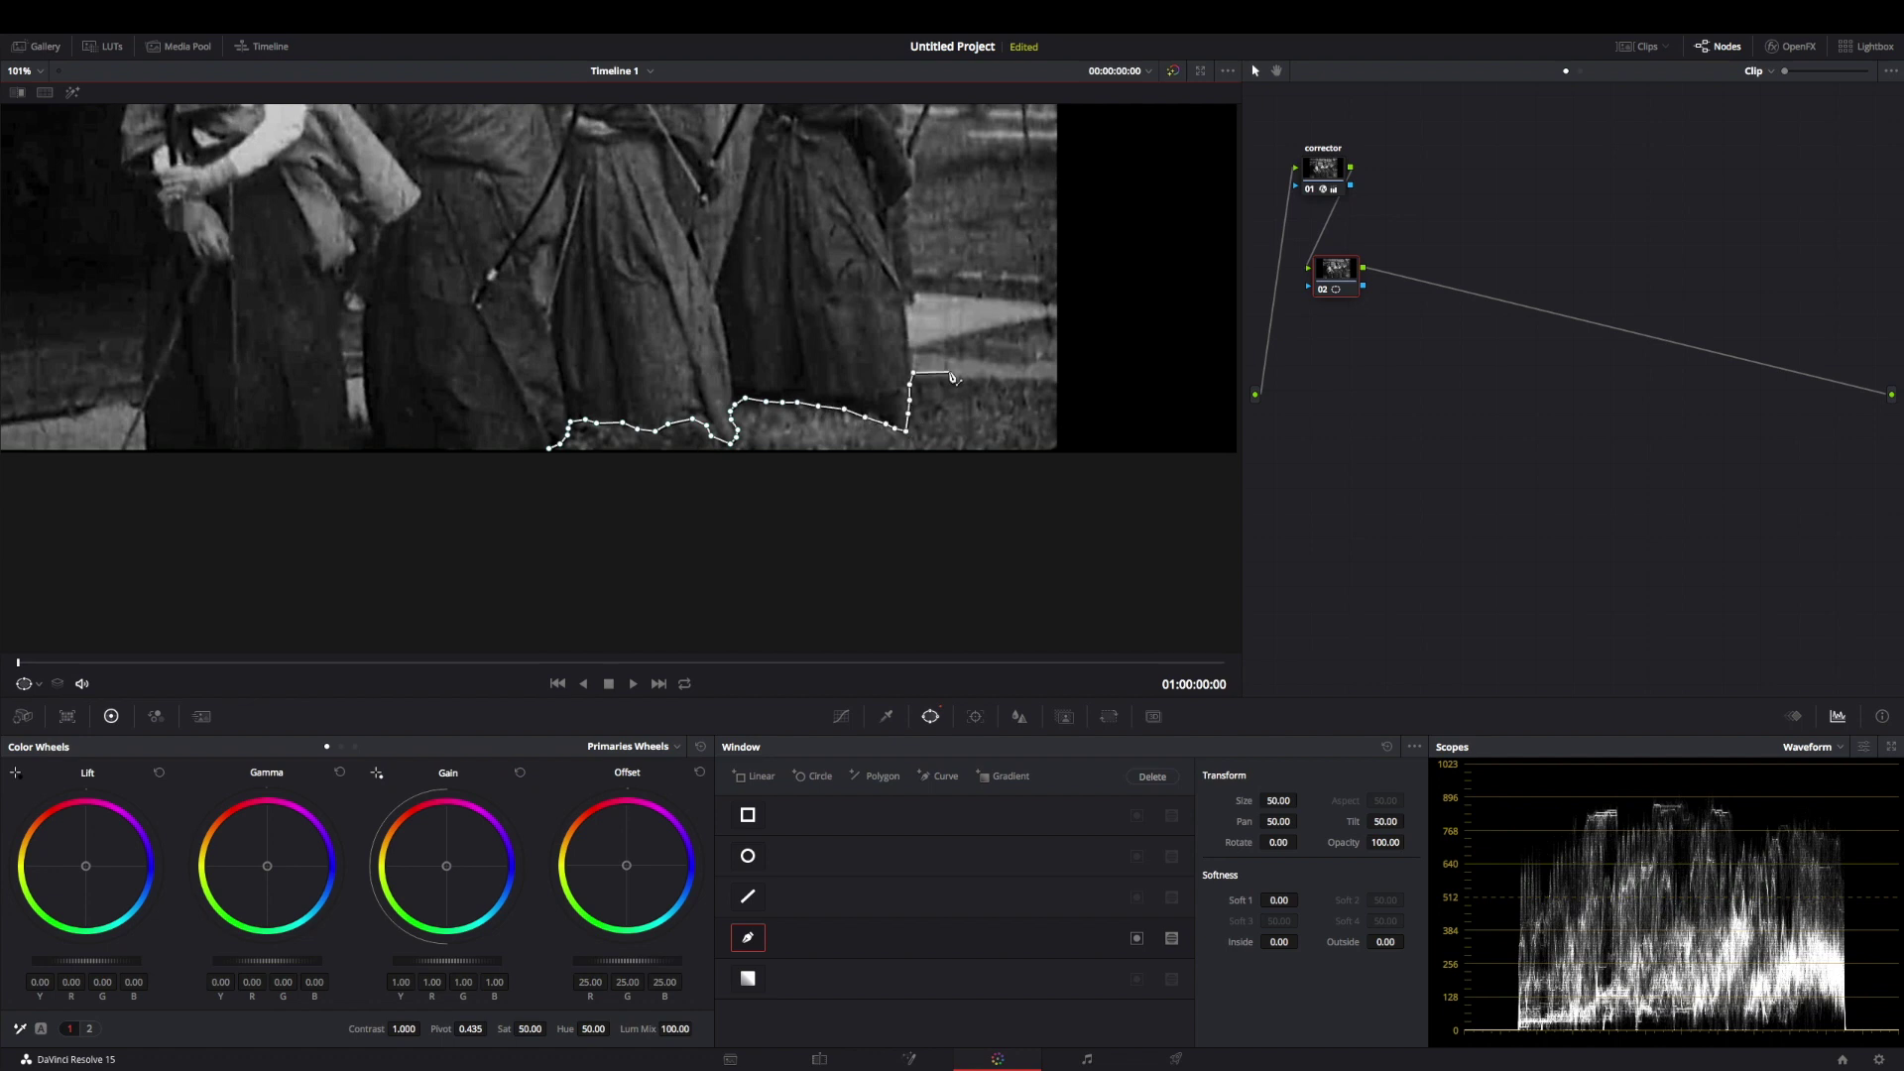
{"action": "left_click", "coordinate": [1055, 379]}
{"action": "left_click", "coordinate": [1060, 450]}
{"action": "left_click", "coordinate": [550, 451]}
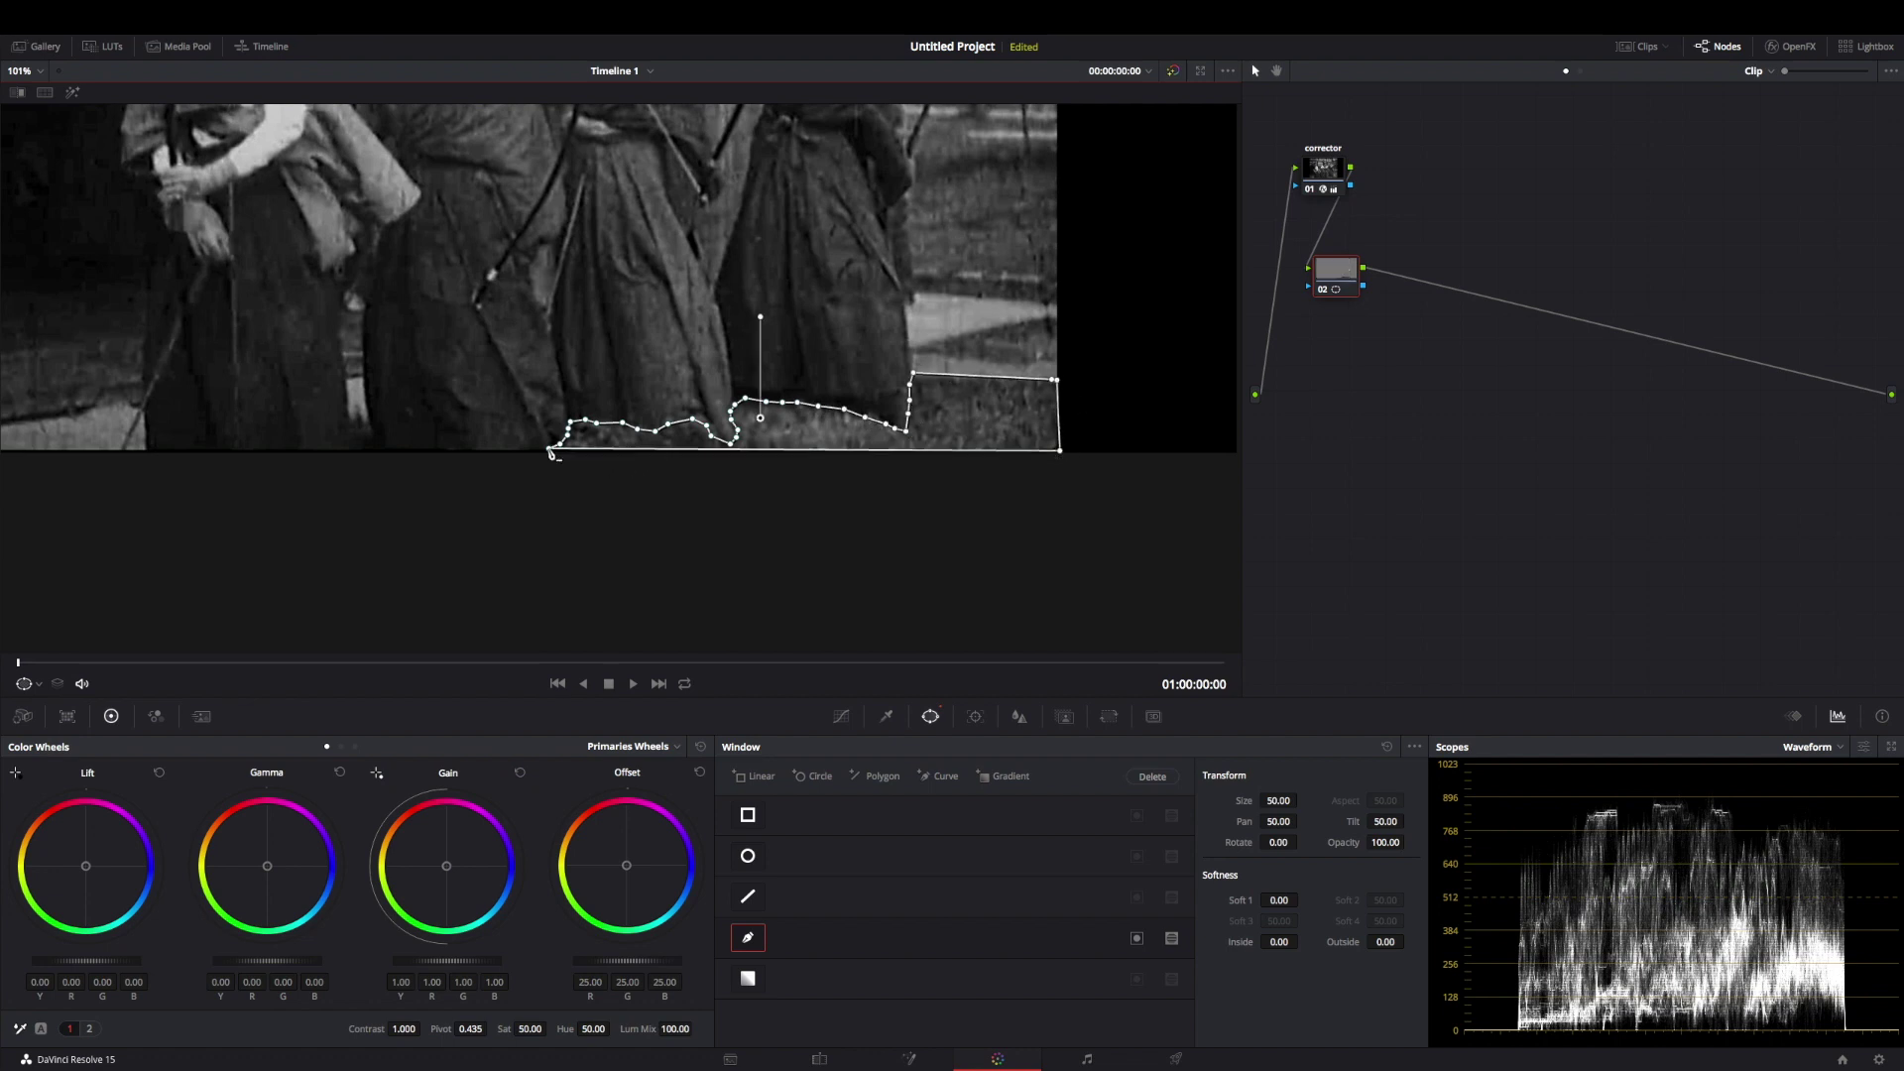
{"action": "left_click", "coordinate": [71, 93]}
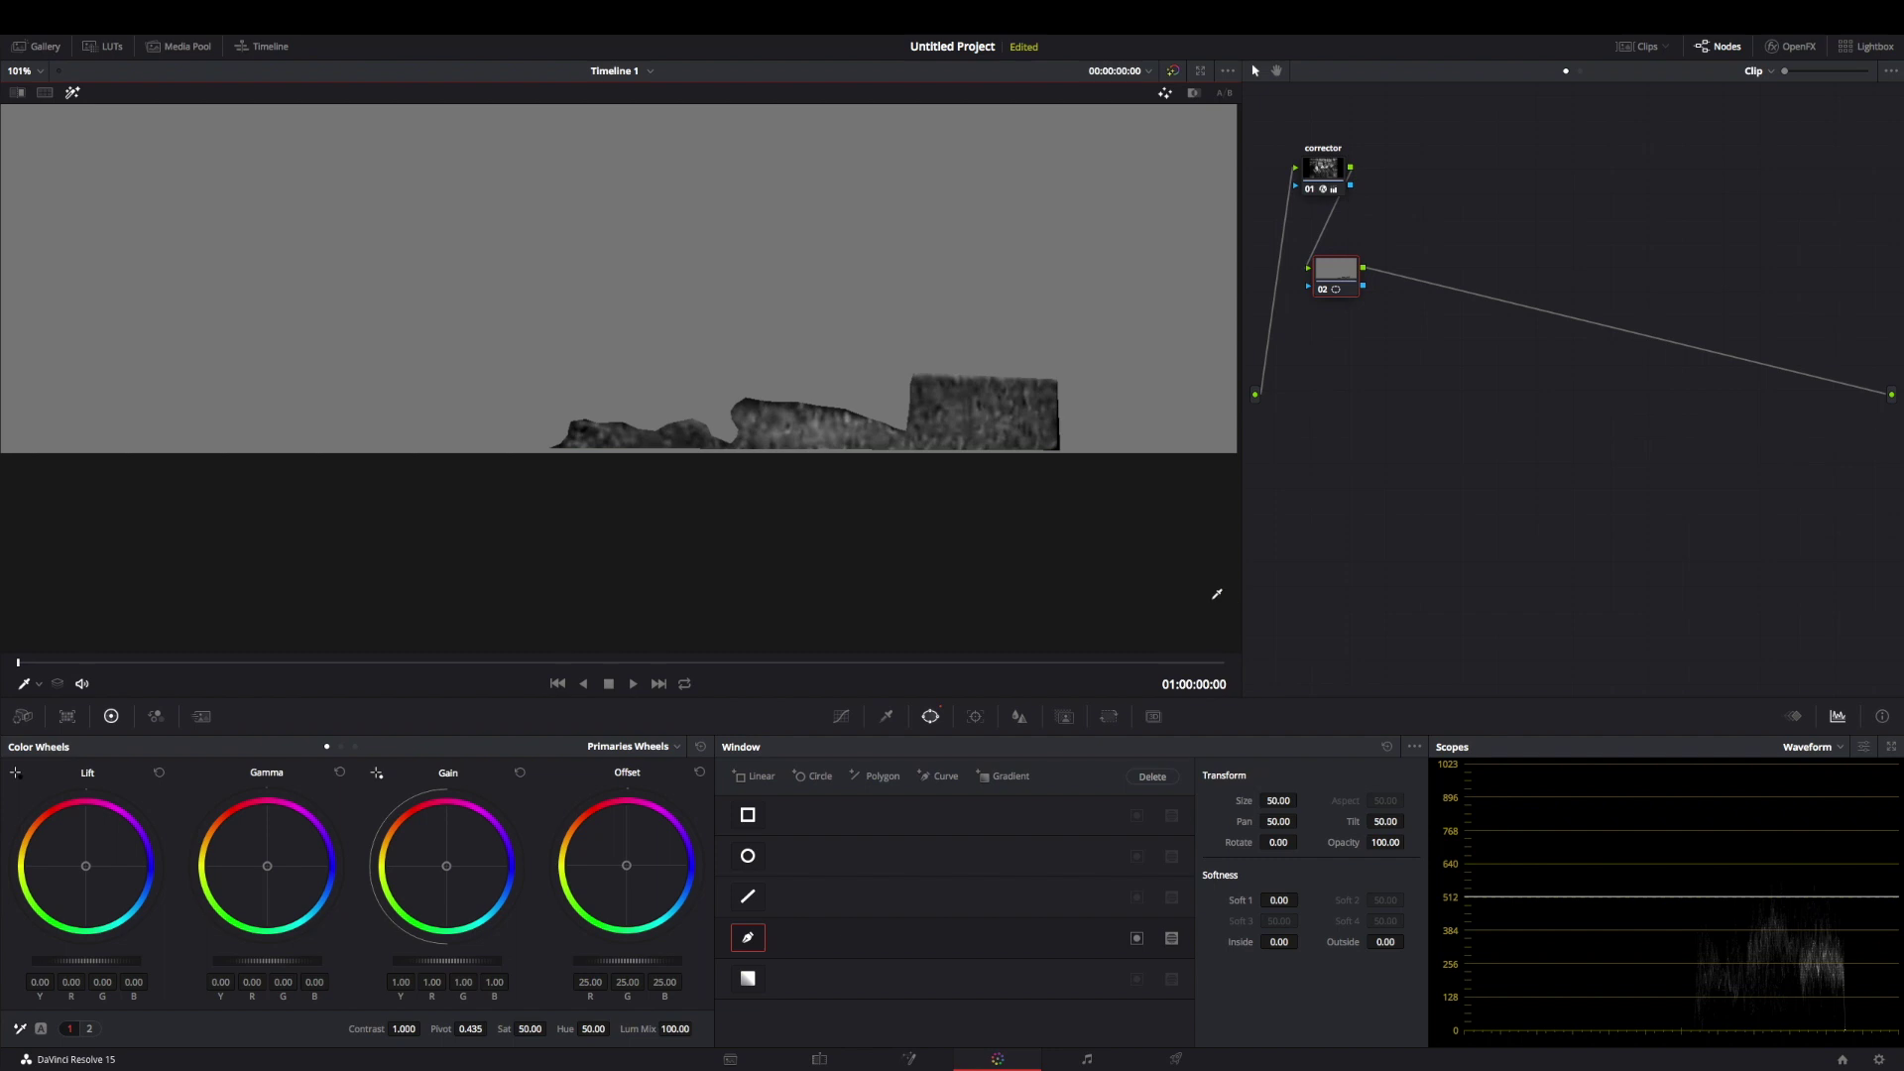
Tint the masked grass green with Gain at R 0.80, G 1.09, B 0.67
{"action": "scroll", "coordinate": [1059, 458], "scroll_direction": "down", "scroll_amount": 3}
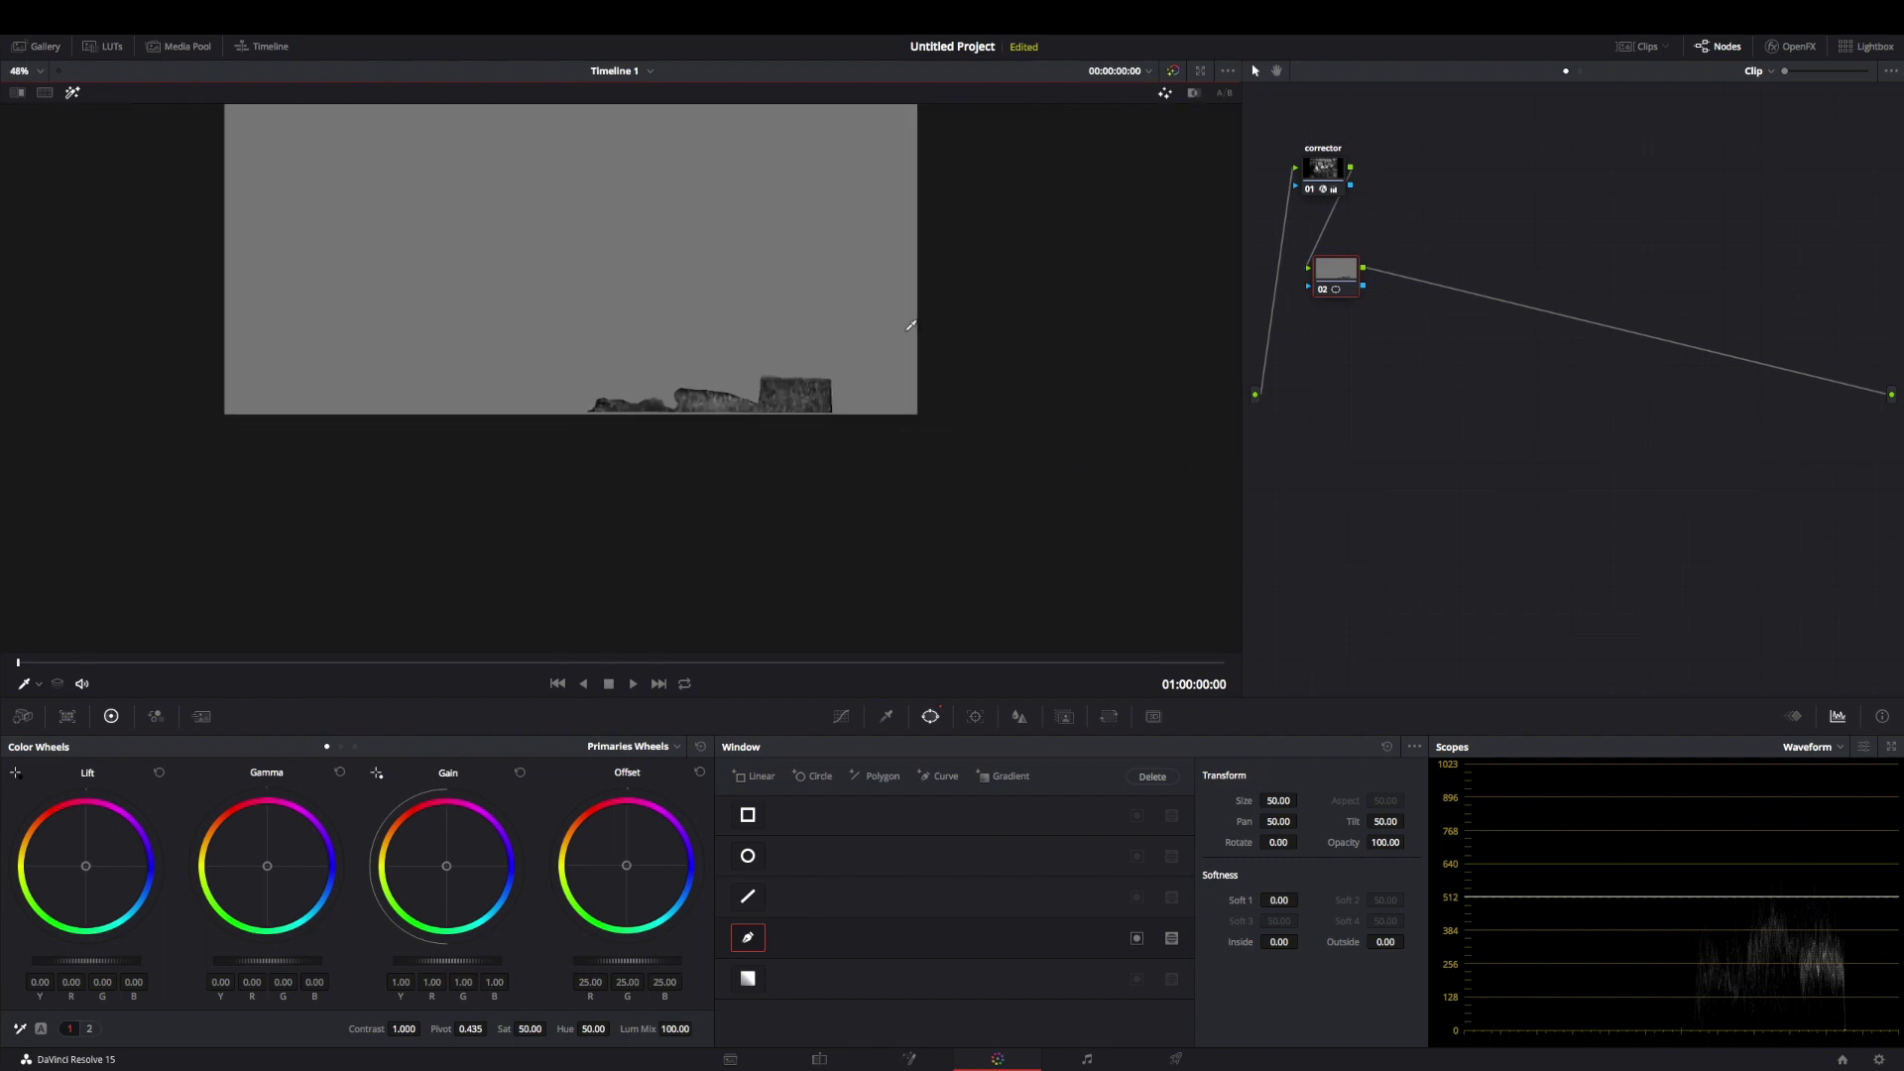
{"action": "left_click_drag", "start_coordinate": [910, 325], "coordinate": [989, 455]}
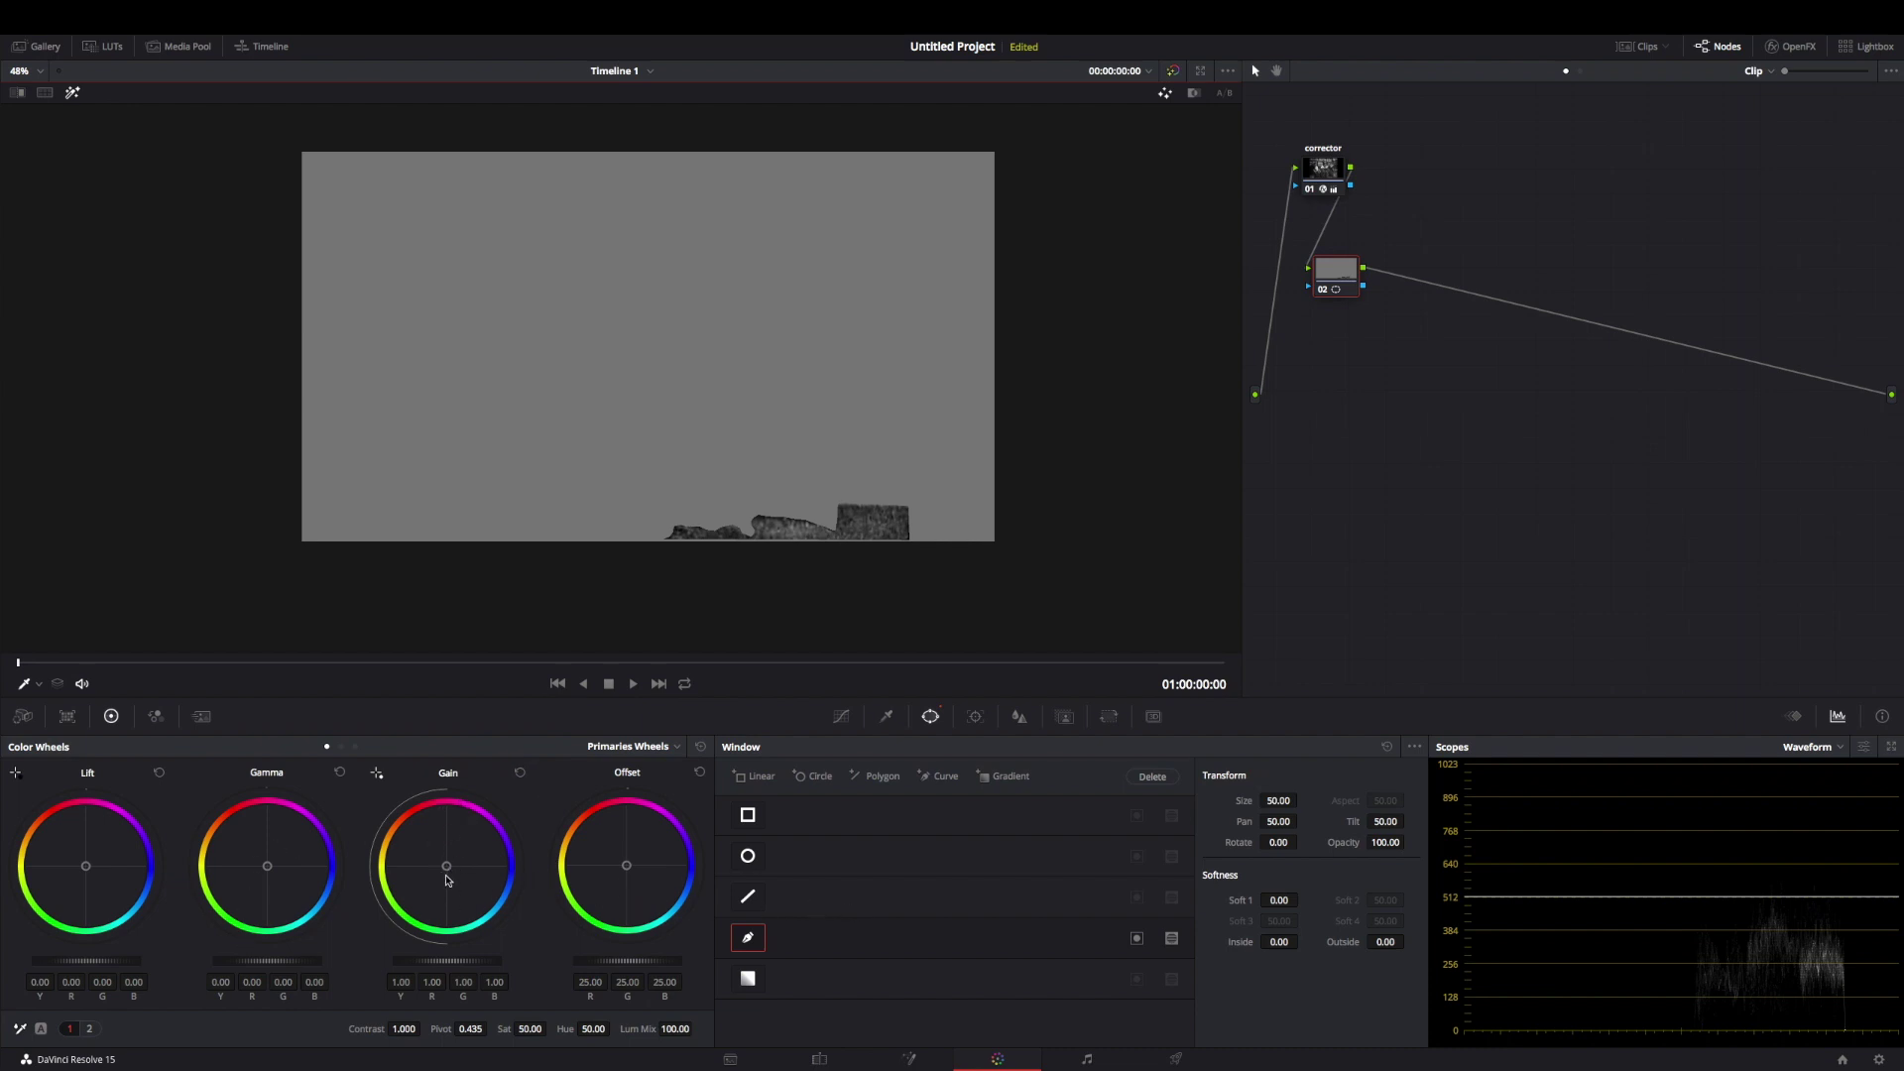
{"action": "left_click_drag", "start_coordinate": [447, 866], "coordinate": [437, 873]}
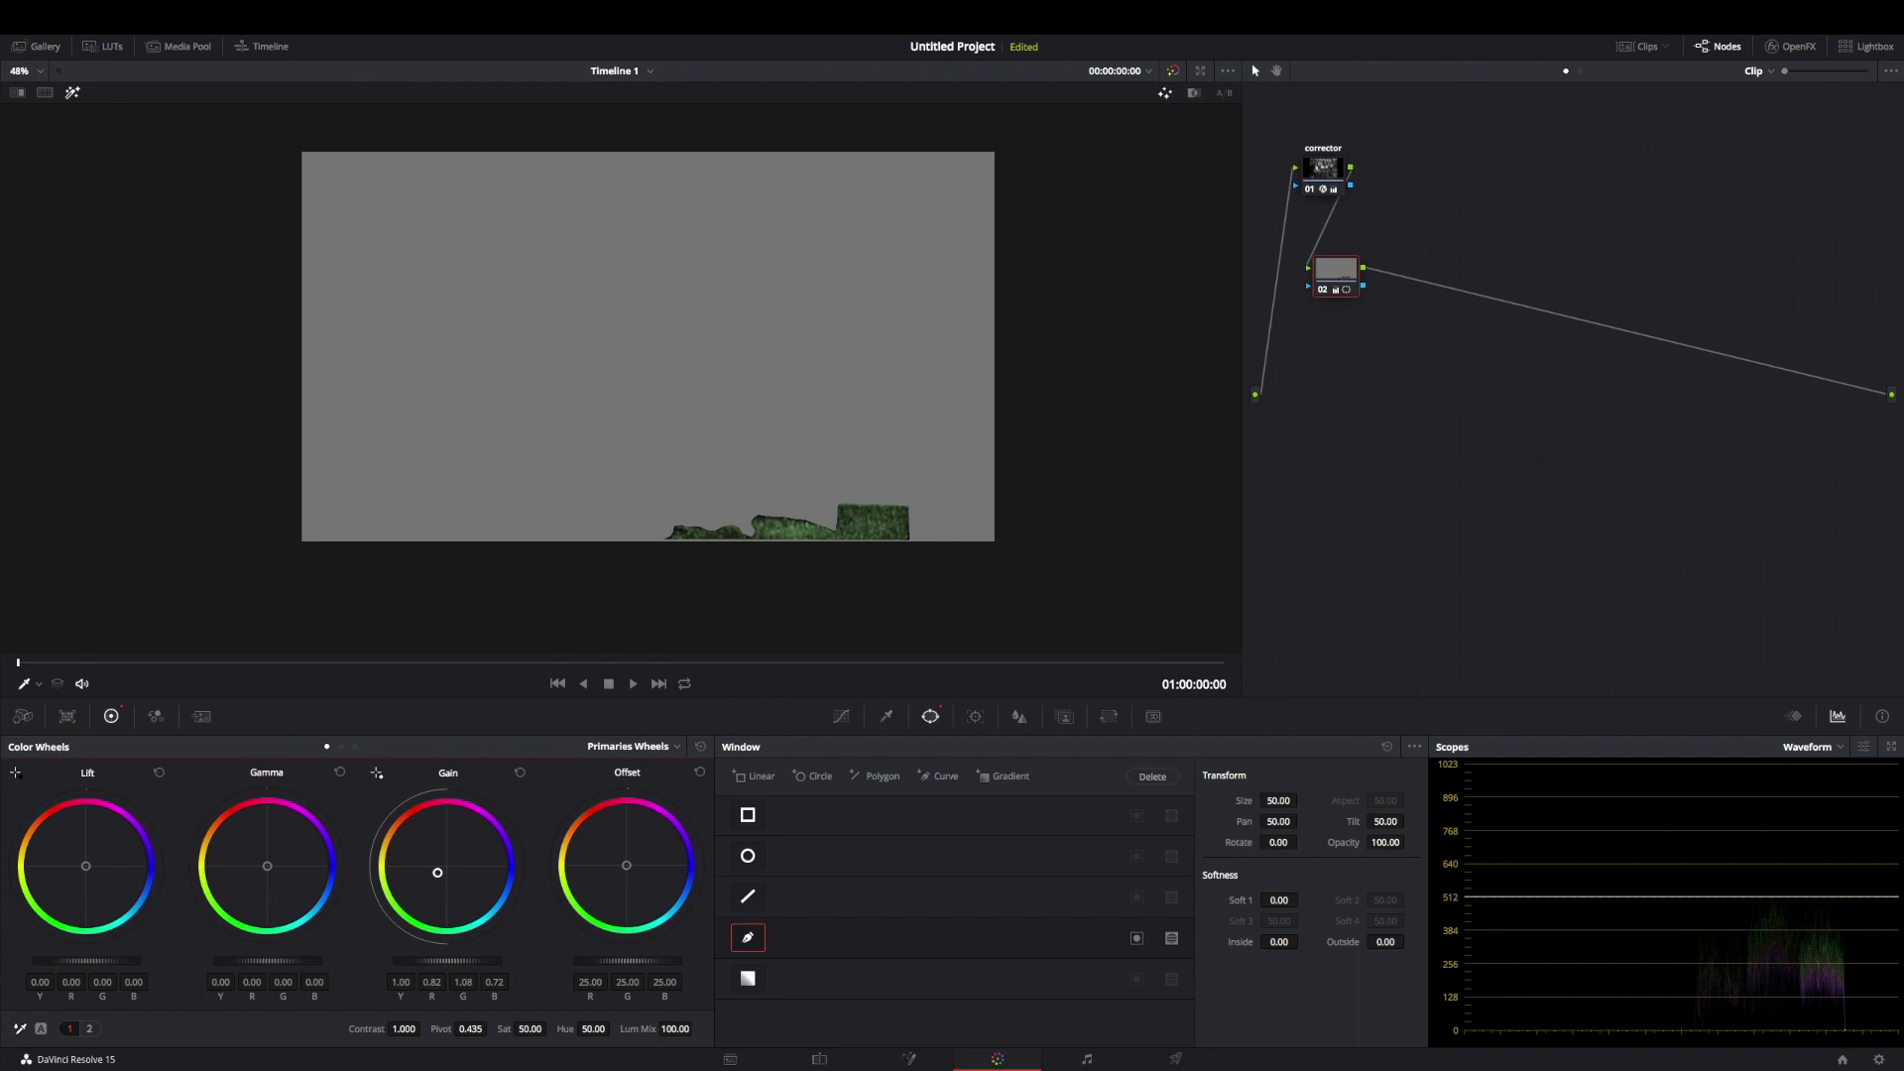
{"action": "left_click_drag", "start_coordinate": [437, 873], "coordinate": [437, 875]}
Turn Highlight off to review the green grass in the full picture
{"action": "left_click", "coordinate": [75, 93]}
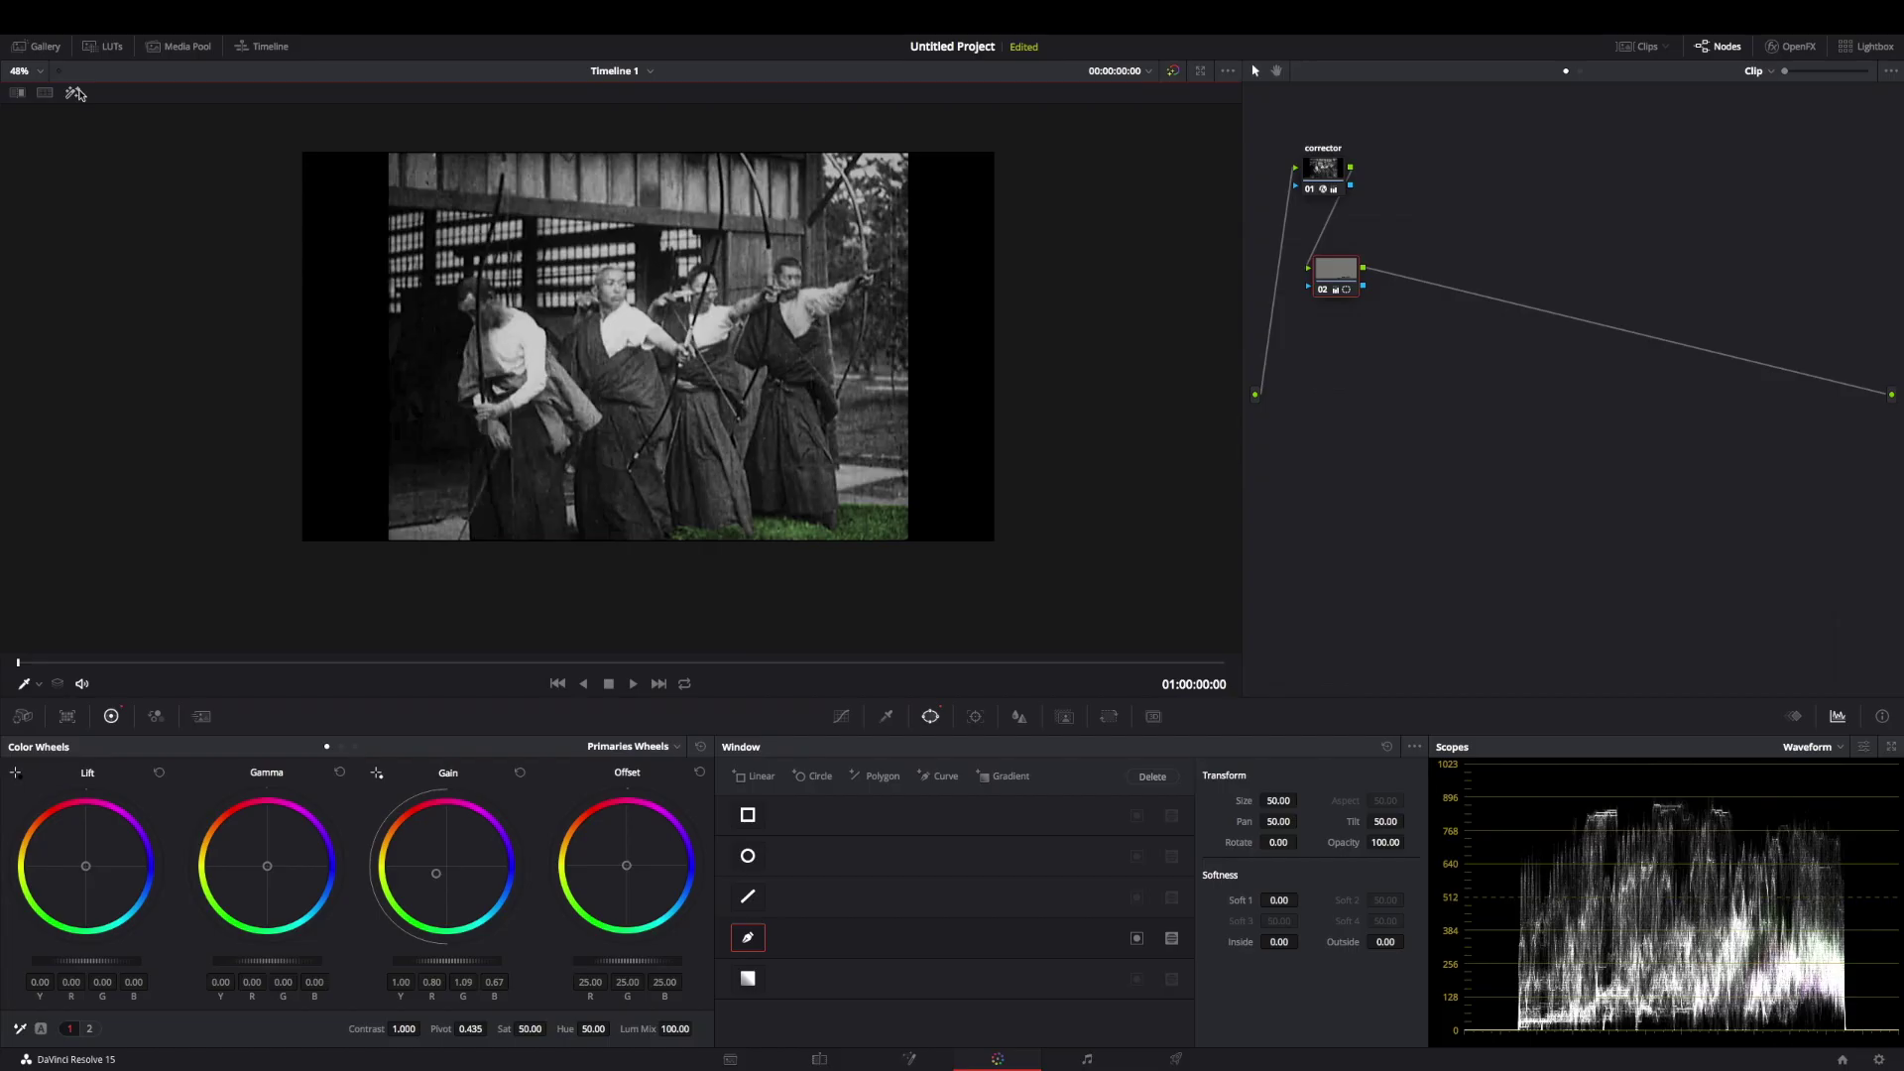
{"action": "left_click", "coordinate": [75, 93]}
{"action": "left_click", "coordinate": [75, 92]}
{"action": "scroll", "coordinate": [838, 525], "scroll_direction": "up", "scroll_amount": 2}
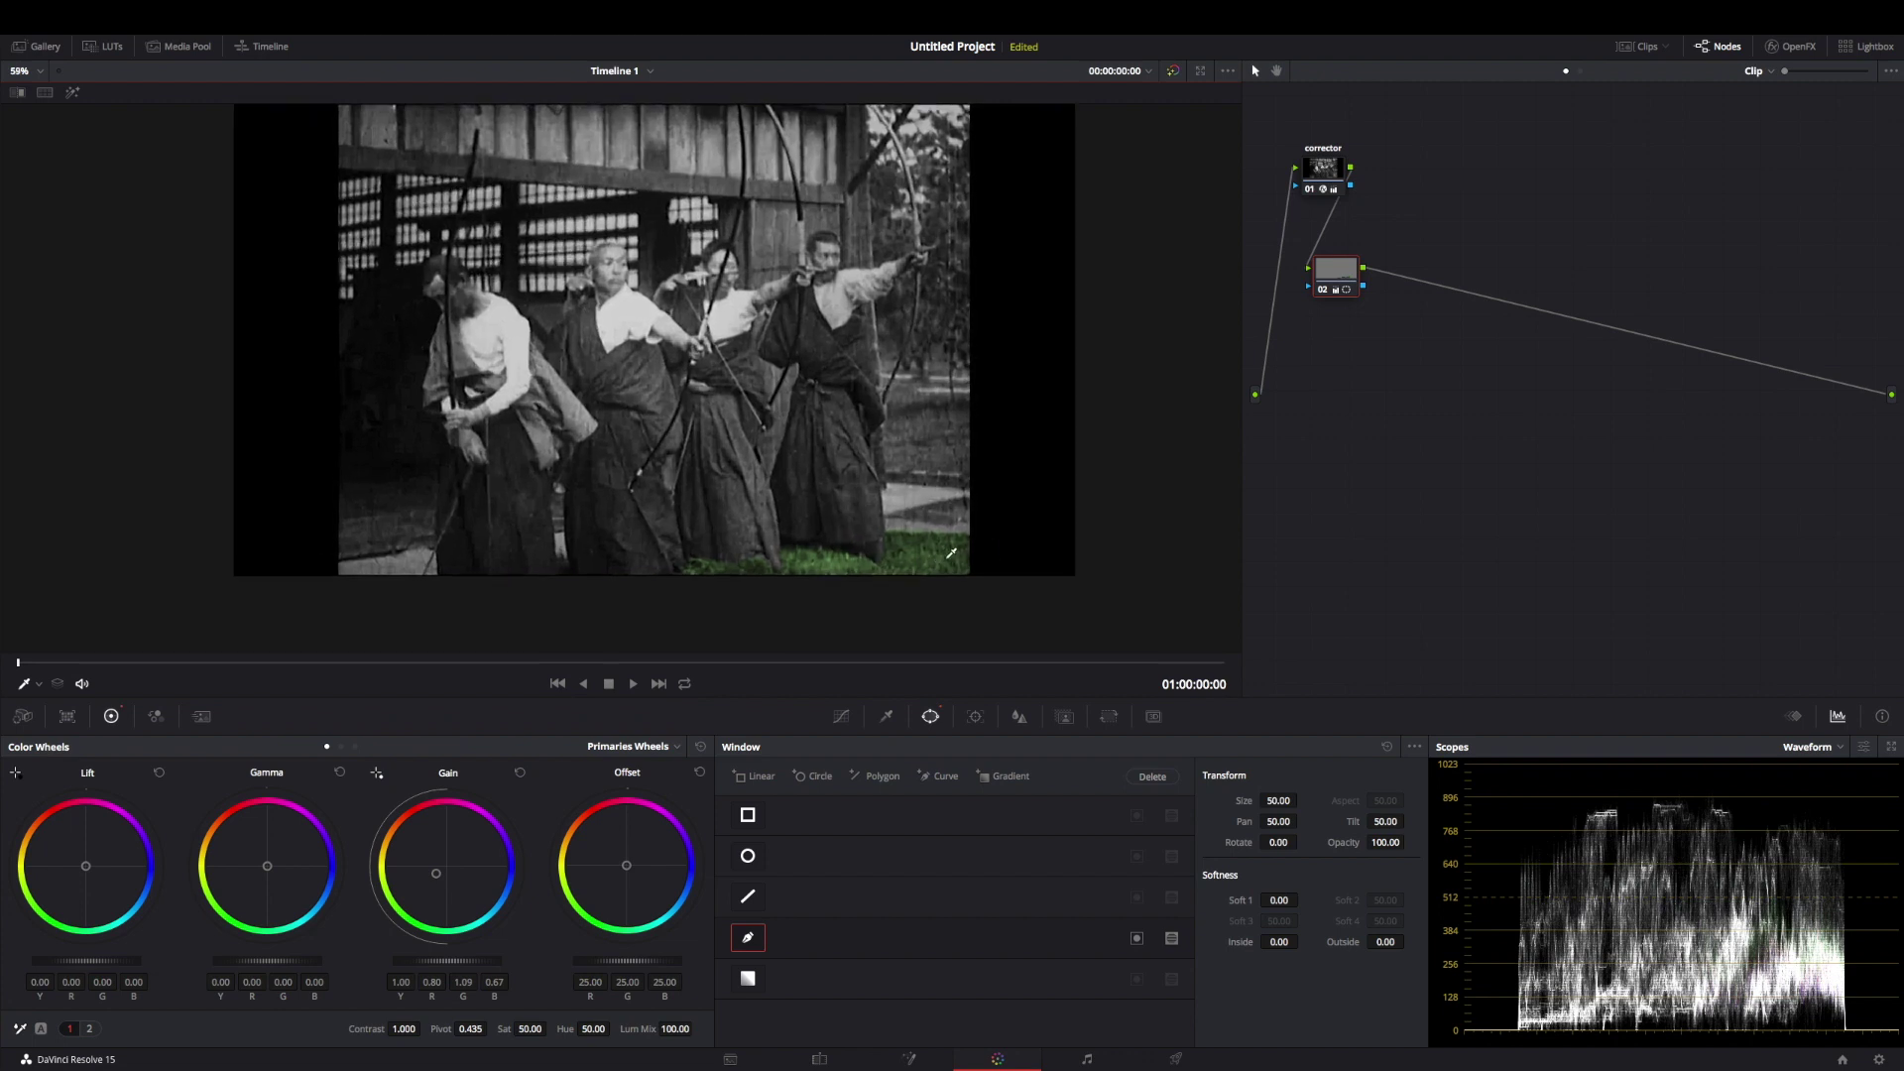
{"action": "scroll", "coordinate": [950, 553], "scroll_direction": "up", "scroll_amount": 2}
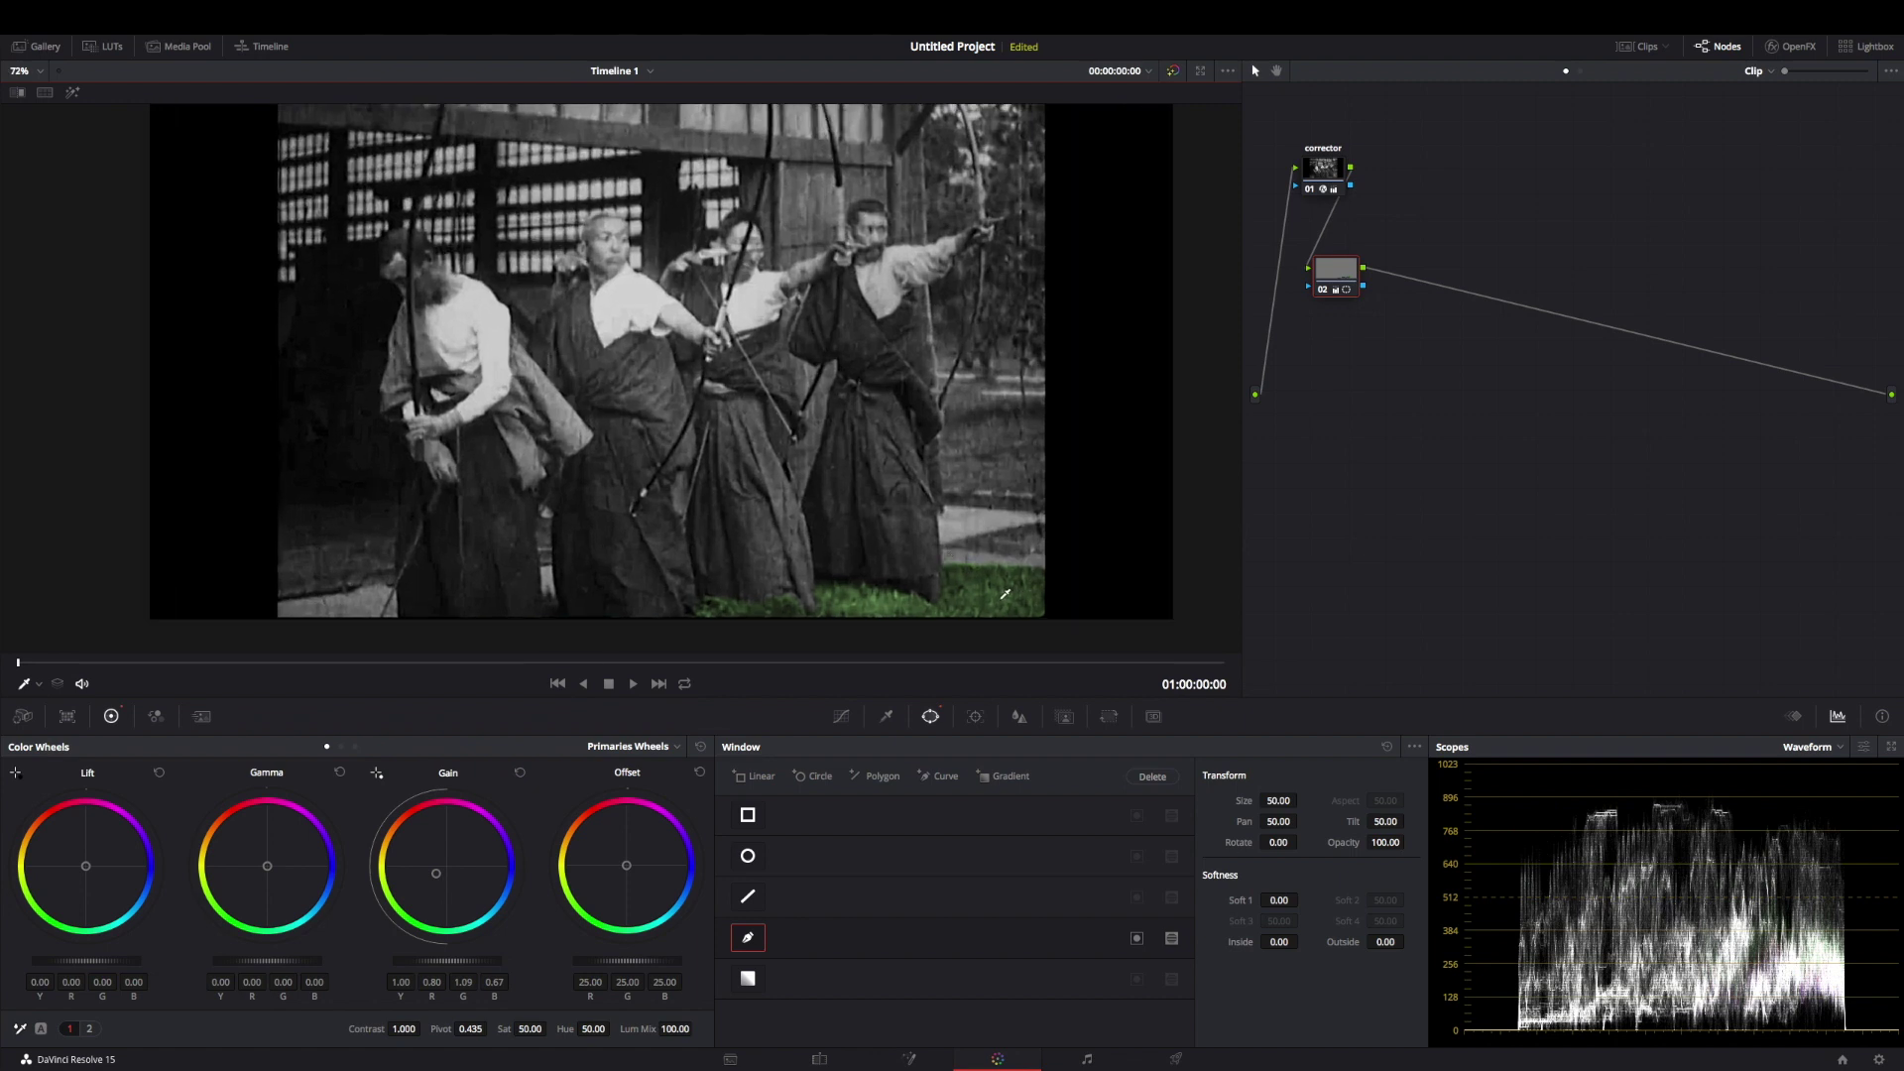
{"action": "scroll", "coordinate": [1004, 593], "scroll_direction": "down", "scroll_amount": 1}
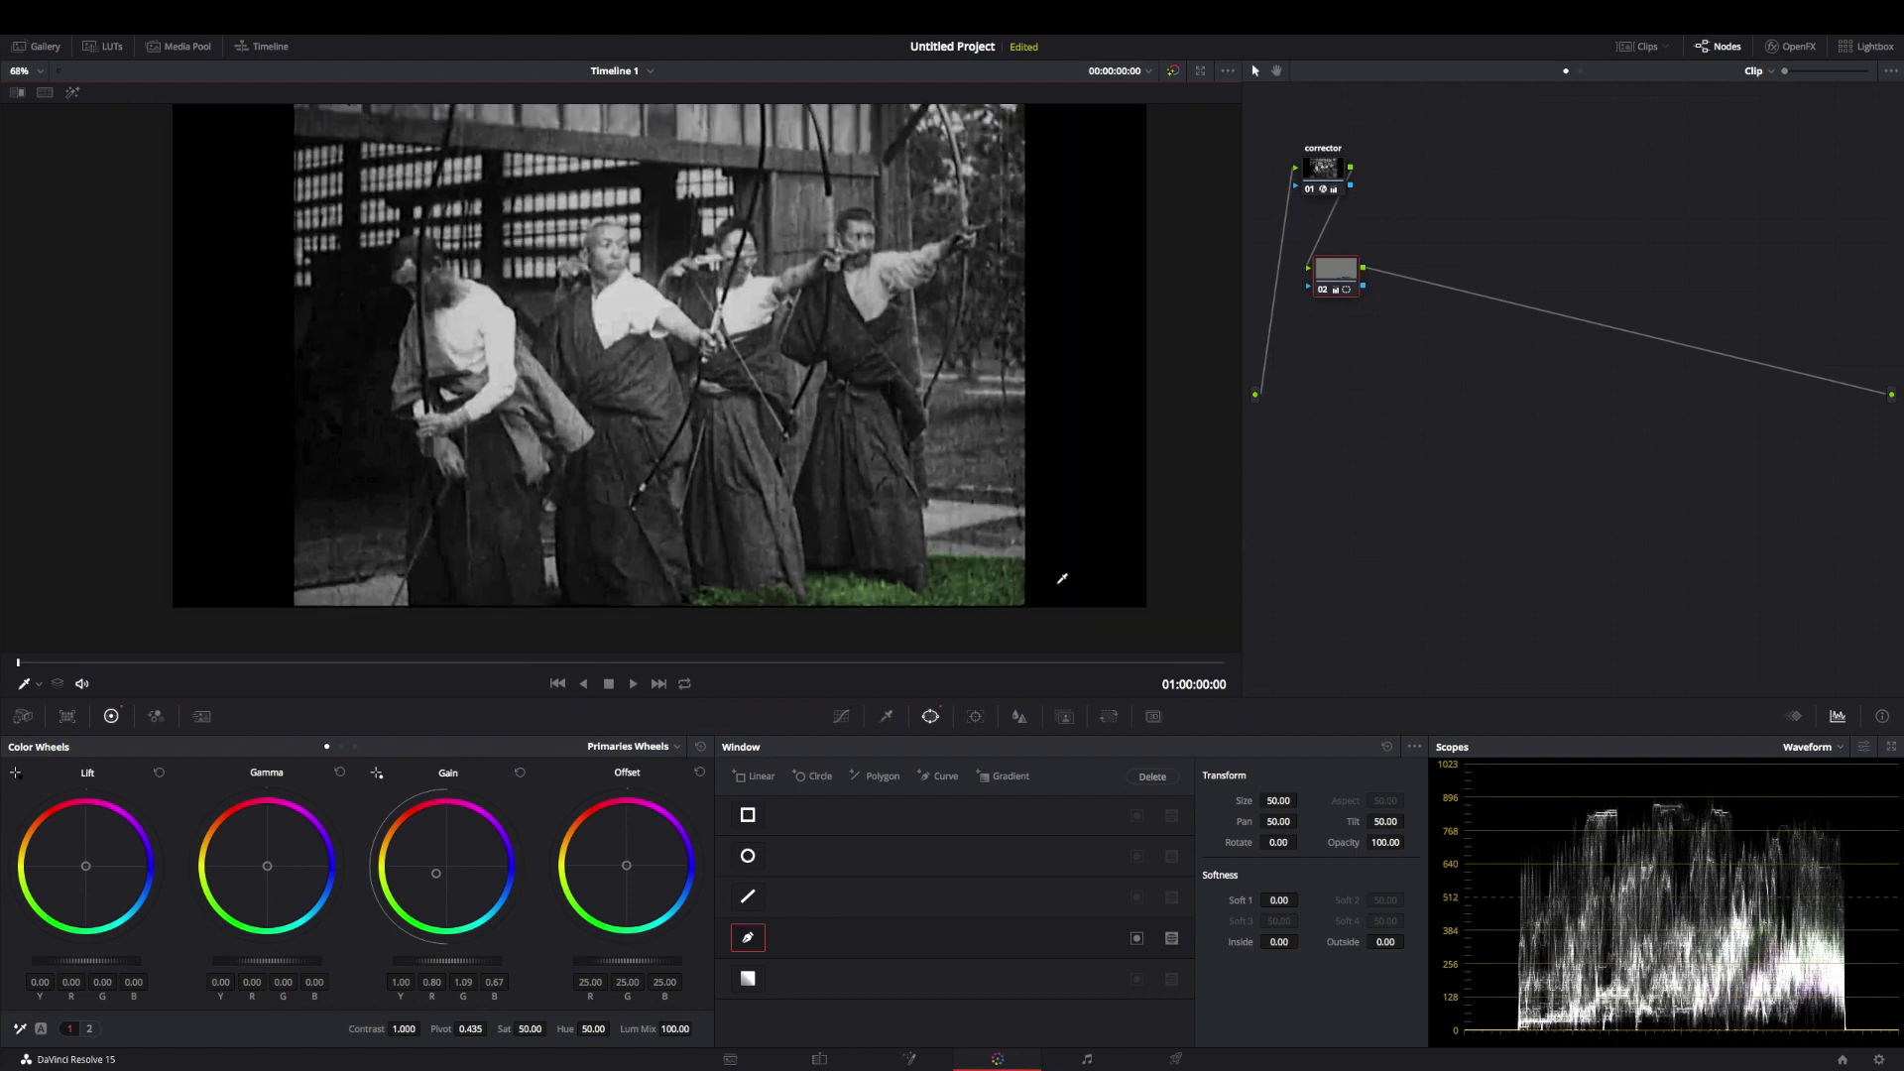
{"action": "scroll", "coordinate": [942, 476], "scroll_direction": "up", "scroll_amount": 3}
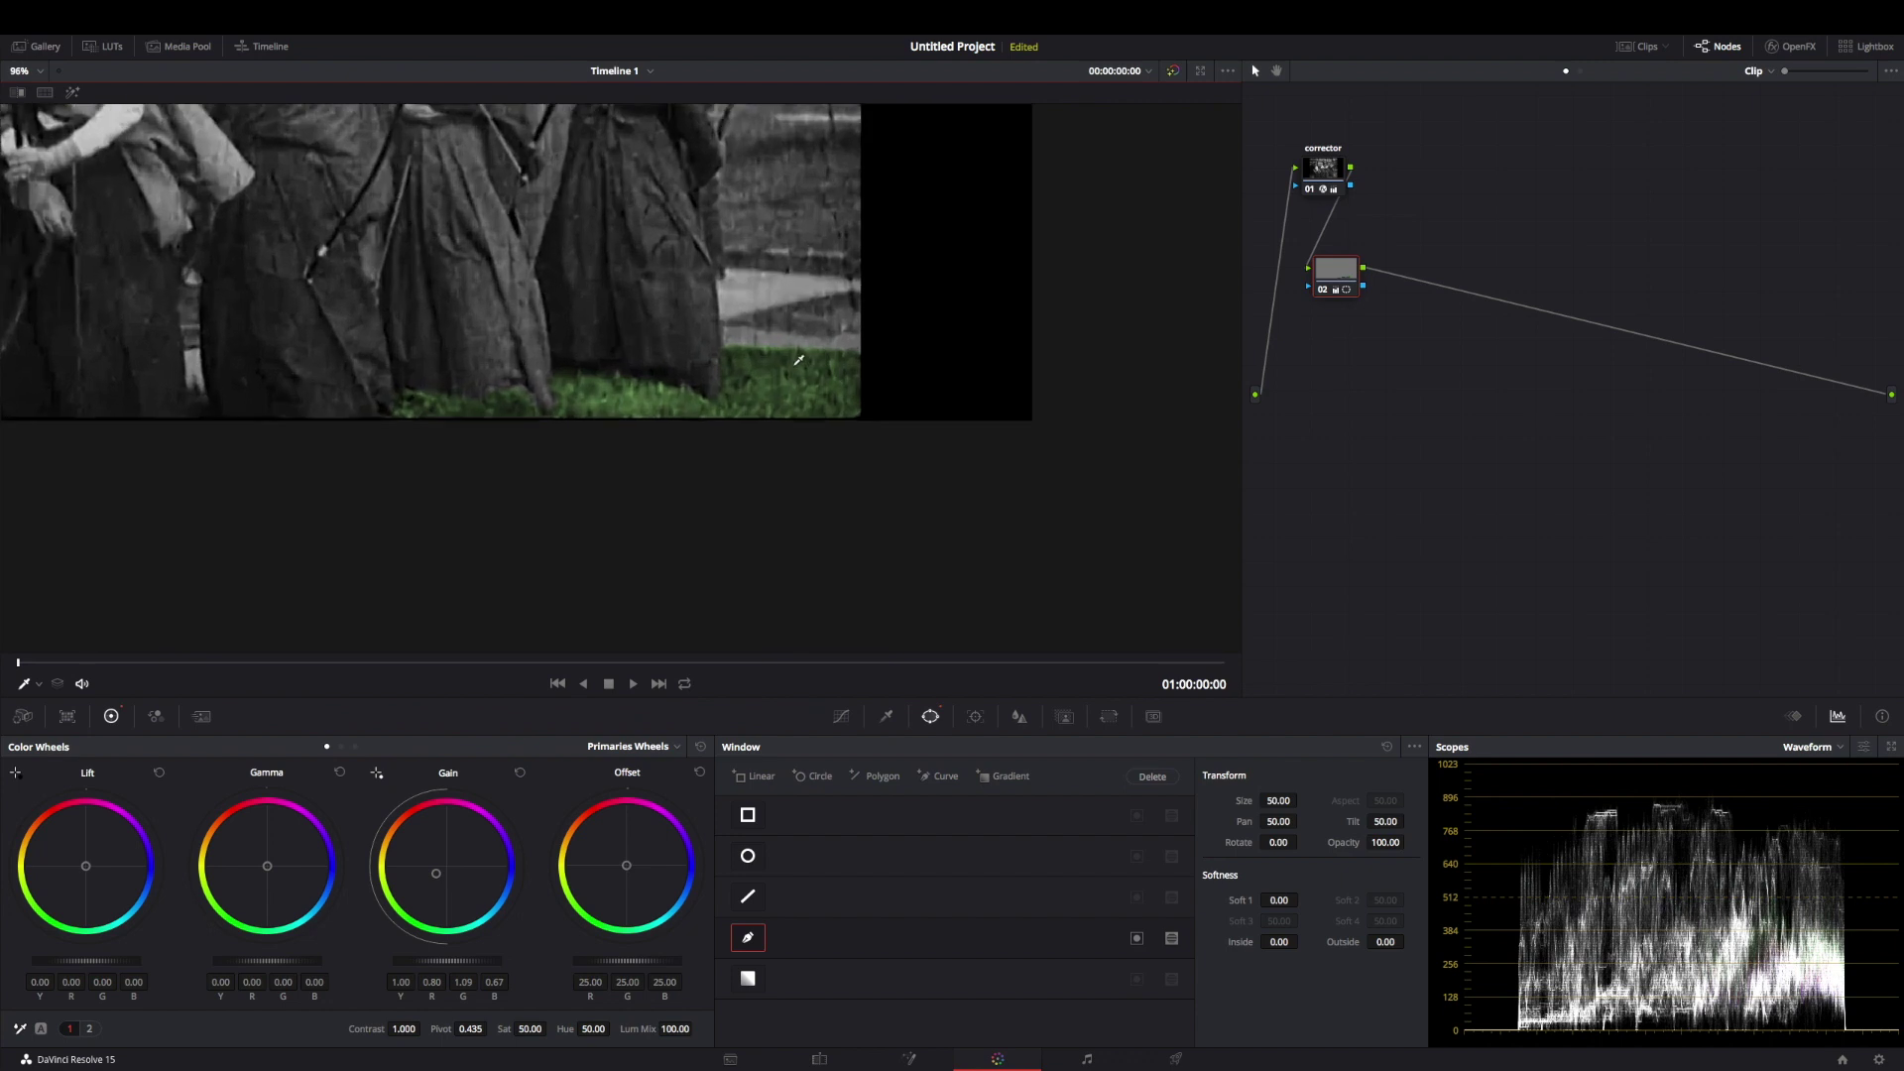
{"action": "scroll", "coordinate": [798, 360], "scroll_direction": "up", "scroll_amount": 5}
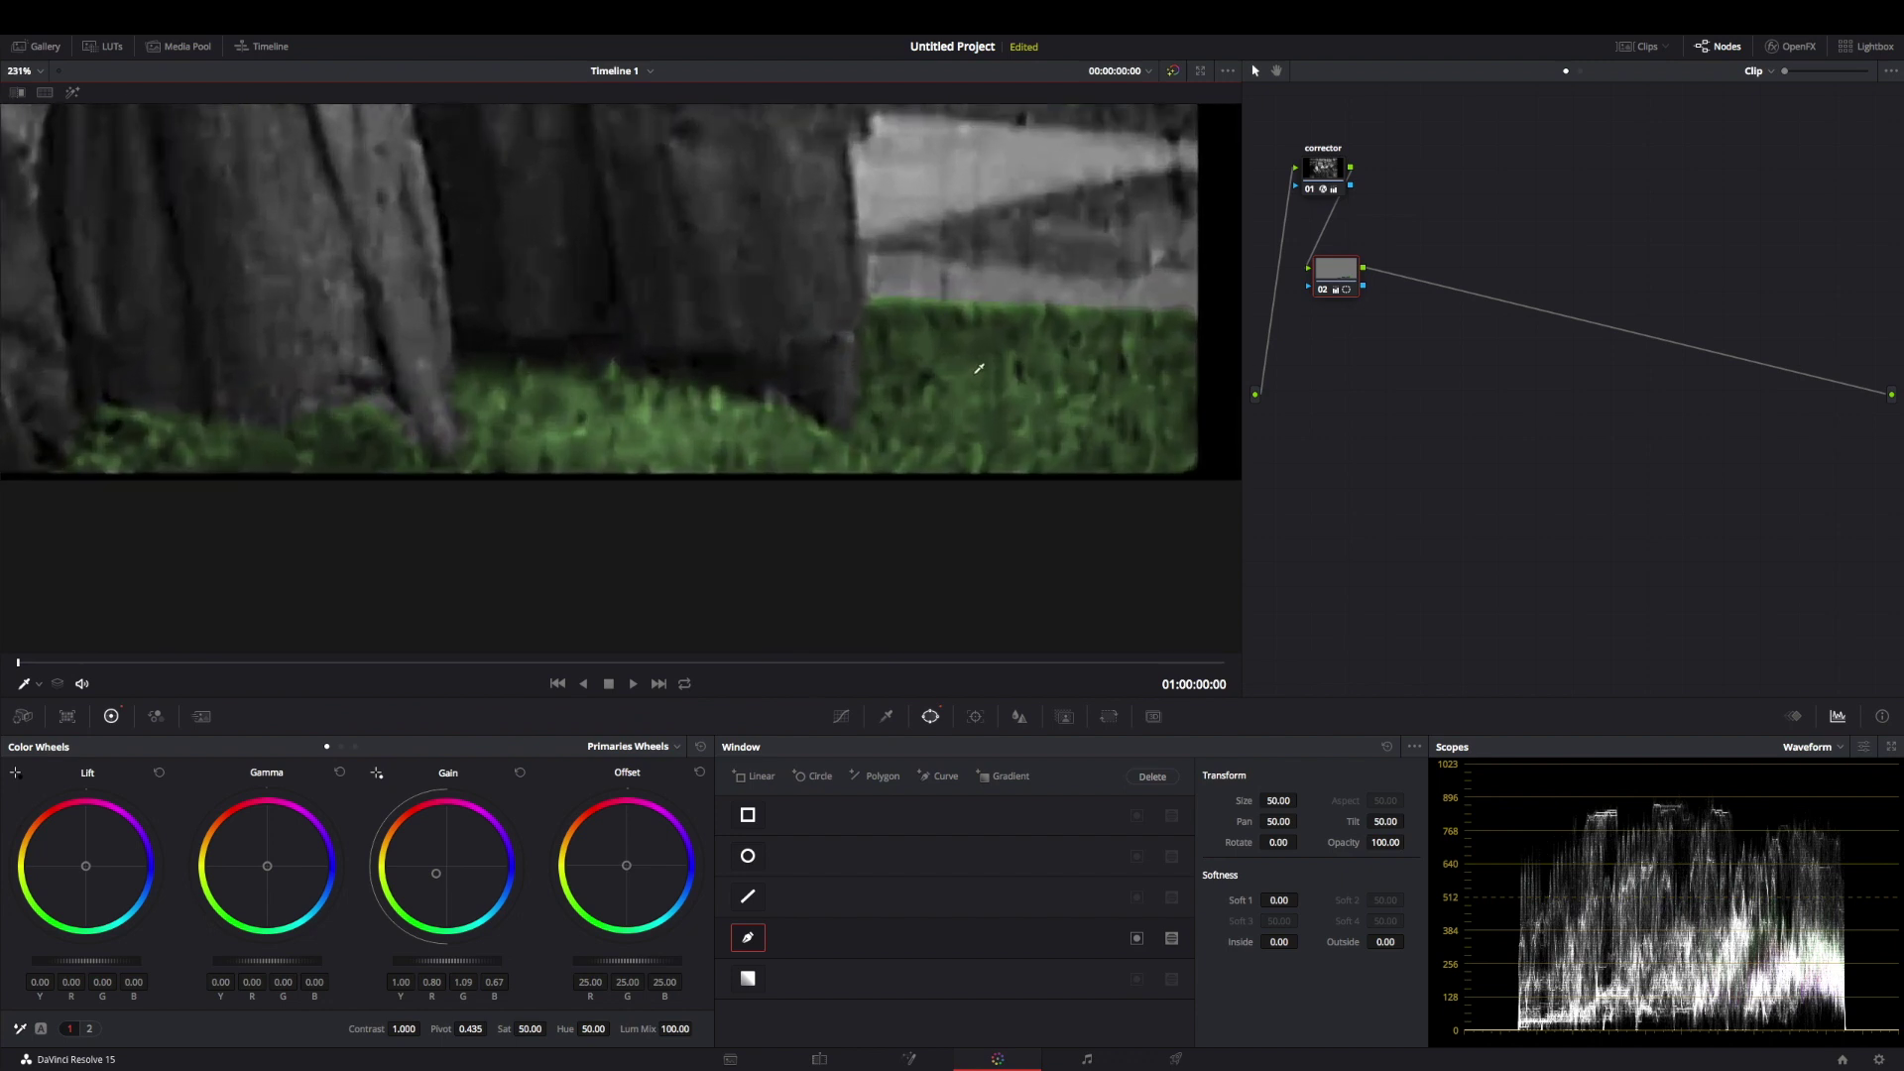
Set the grass mask's Soft 1 softness to 0.86 and nudge node 02 left
{"action": "left_click_drag", "start_coordinate": [979, 369], "coordinate": [808, 364]}
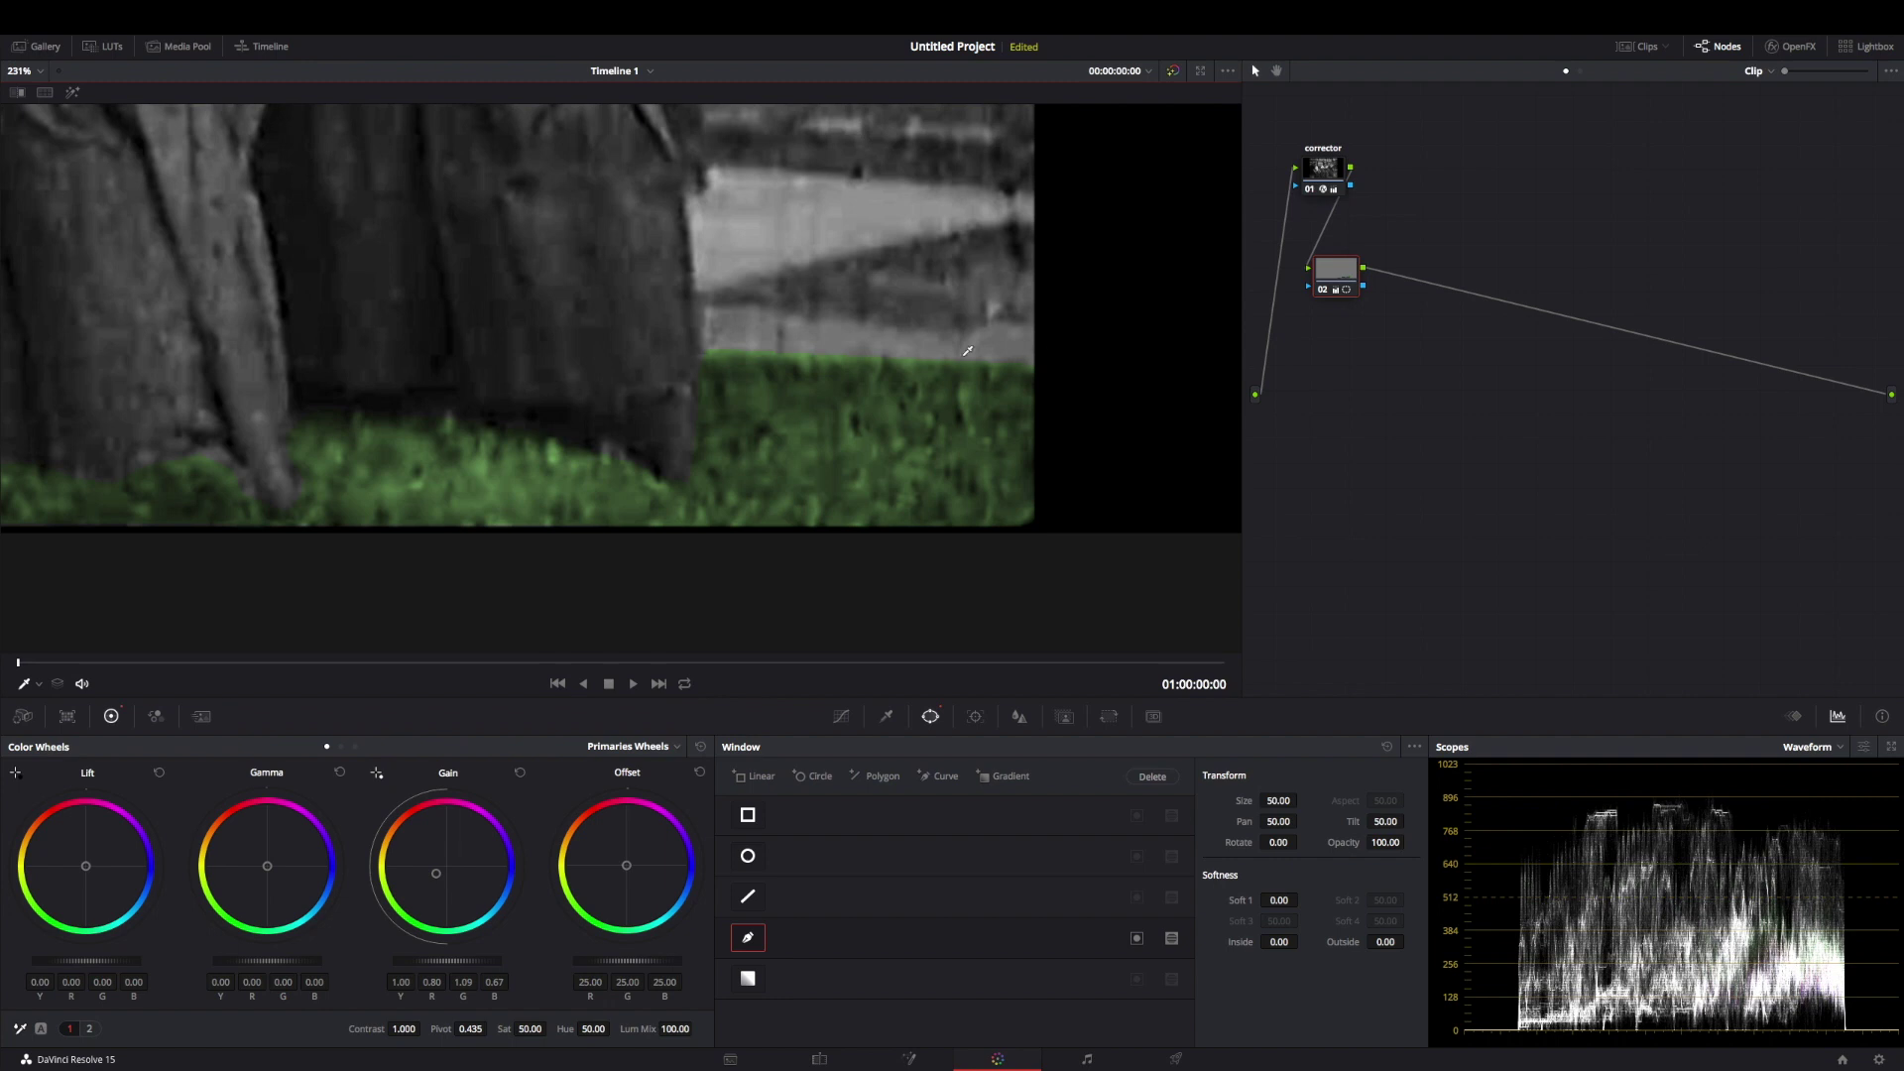
{"action": "scroll", "coordinate": [923, 349], "scroll_direction": "up", "scroll_amount": 4}
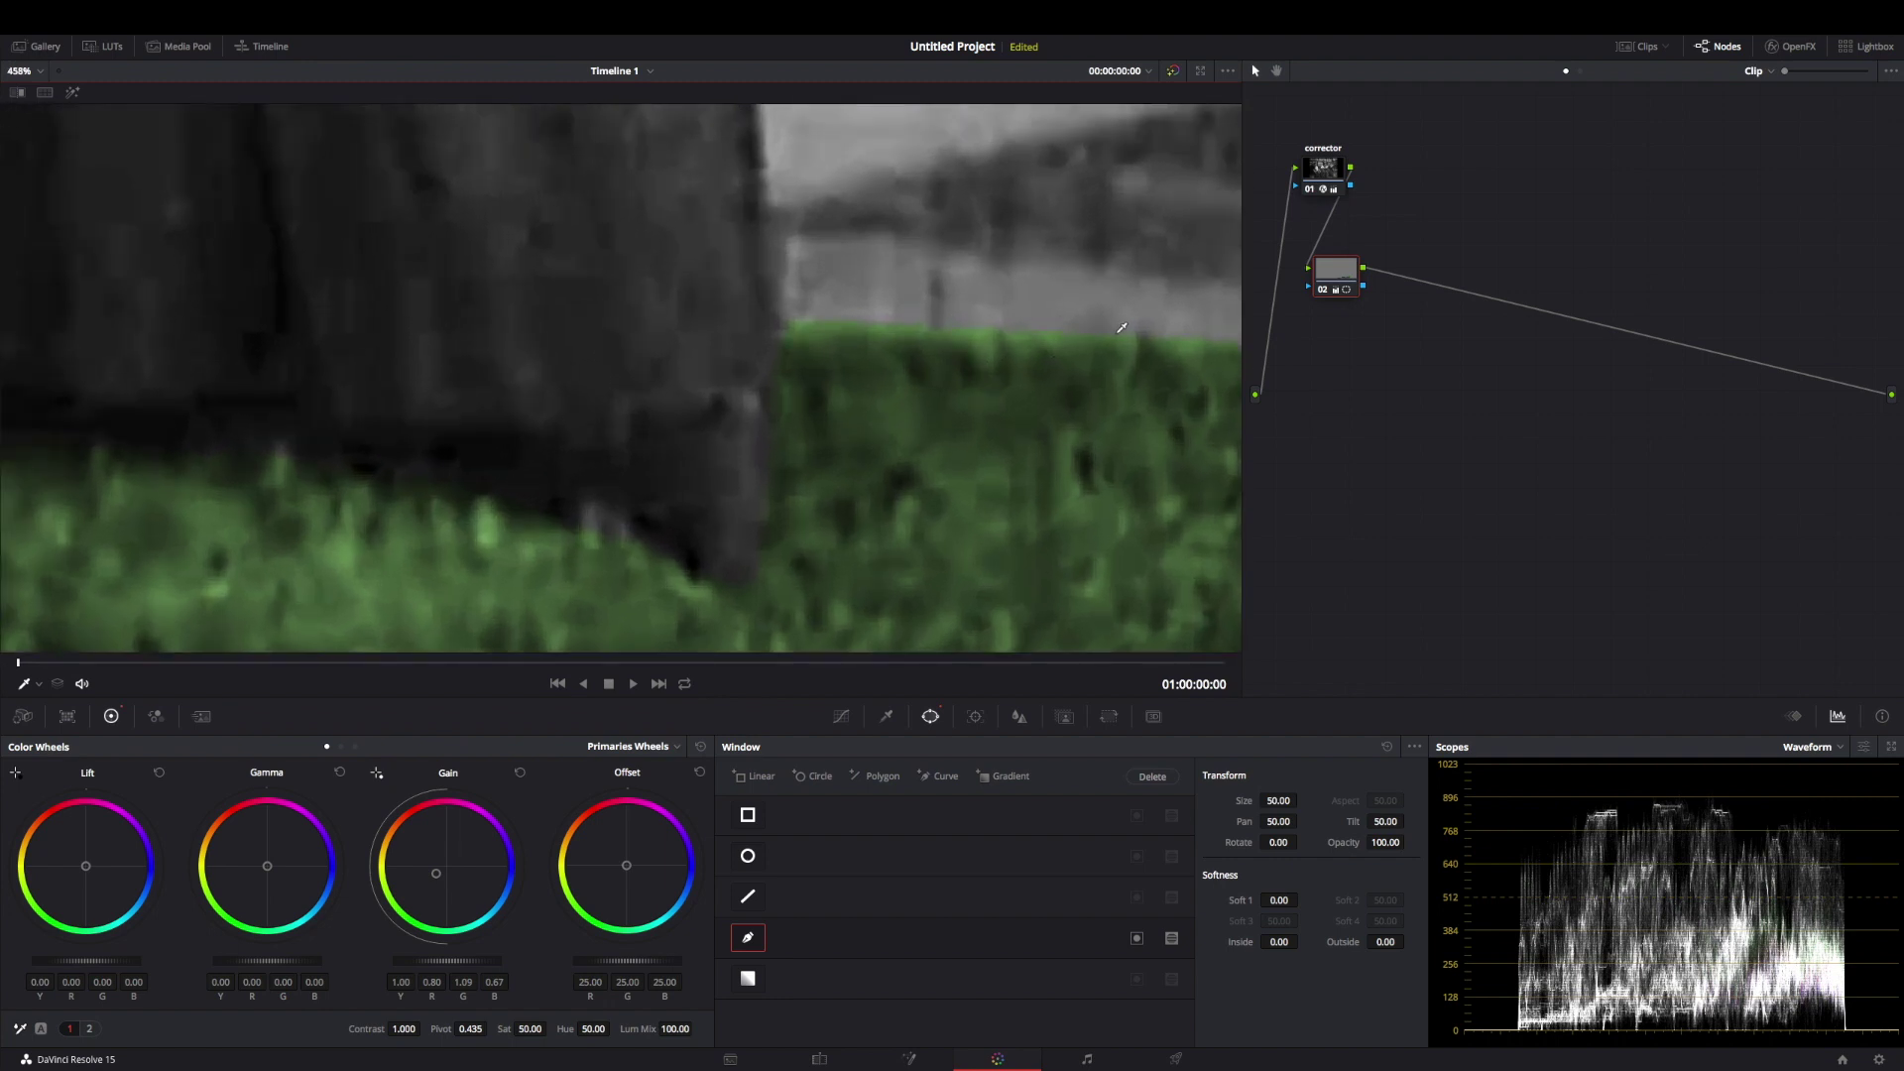
{"action": "scroll", "coordinate": [1053, 407], "scroll_direction": "down", "scroll_amount": 5}
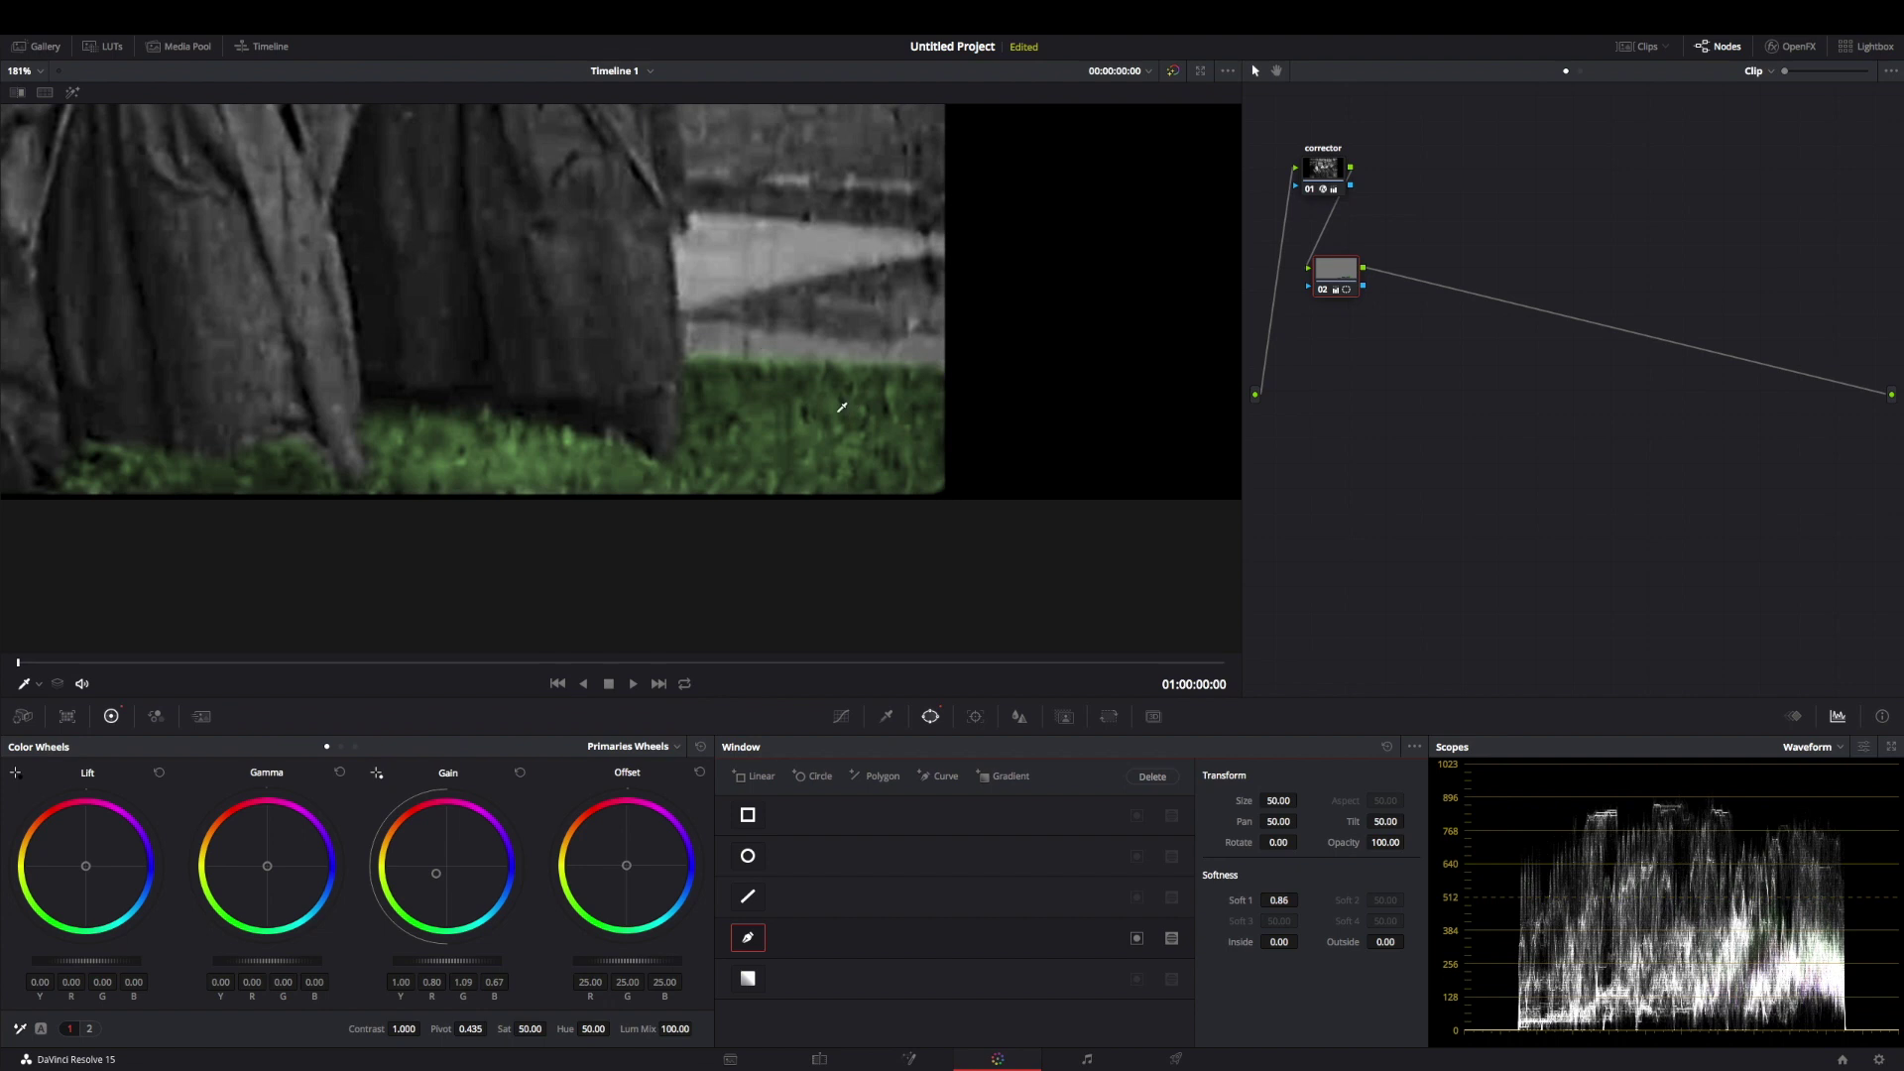
{"action": "scroll", "coordinate": [533, 348], "scroll_direction": "down", "scroll_amount": 4}
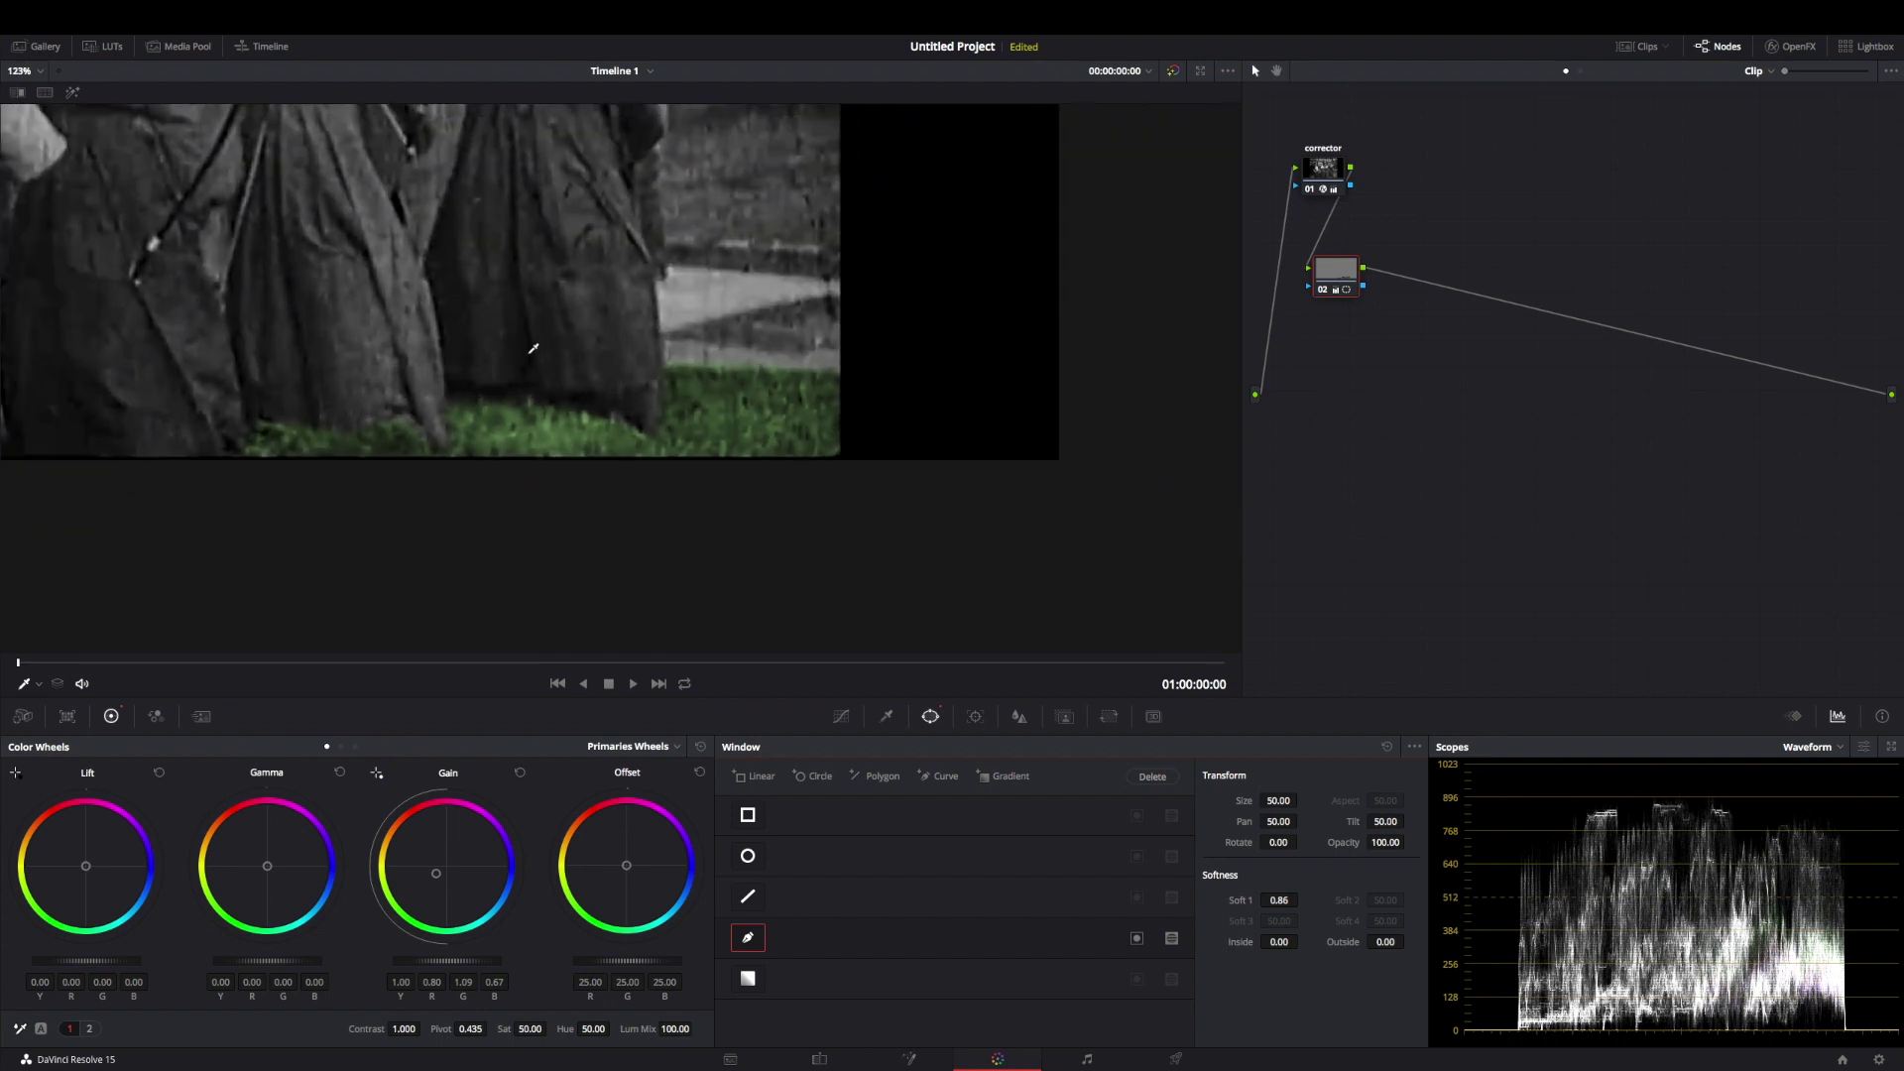
{"action": "scroll", "coordinate": [756, 565], "scroll_direction": "up", "scroll_amount": 4}
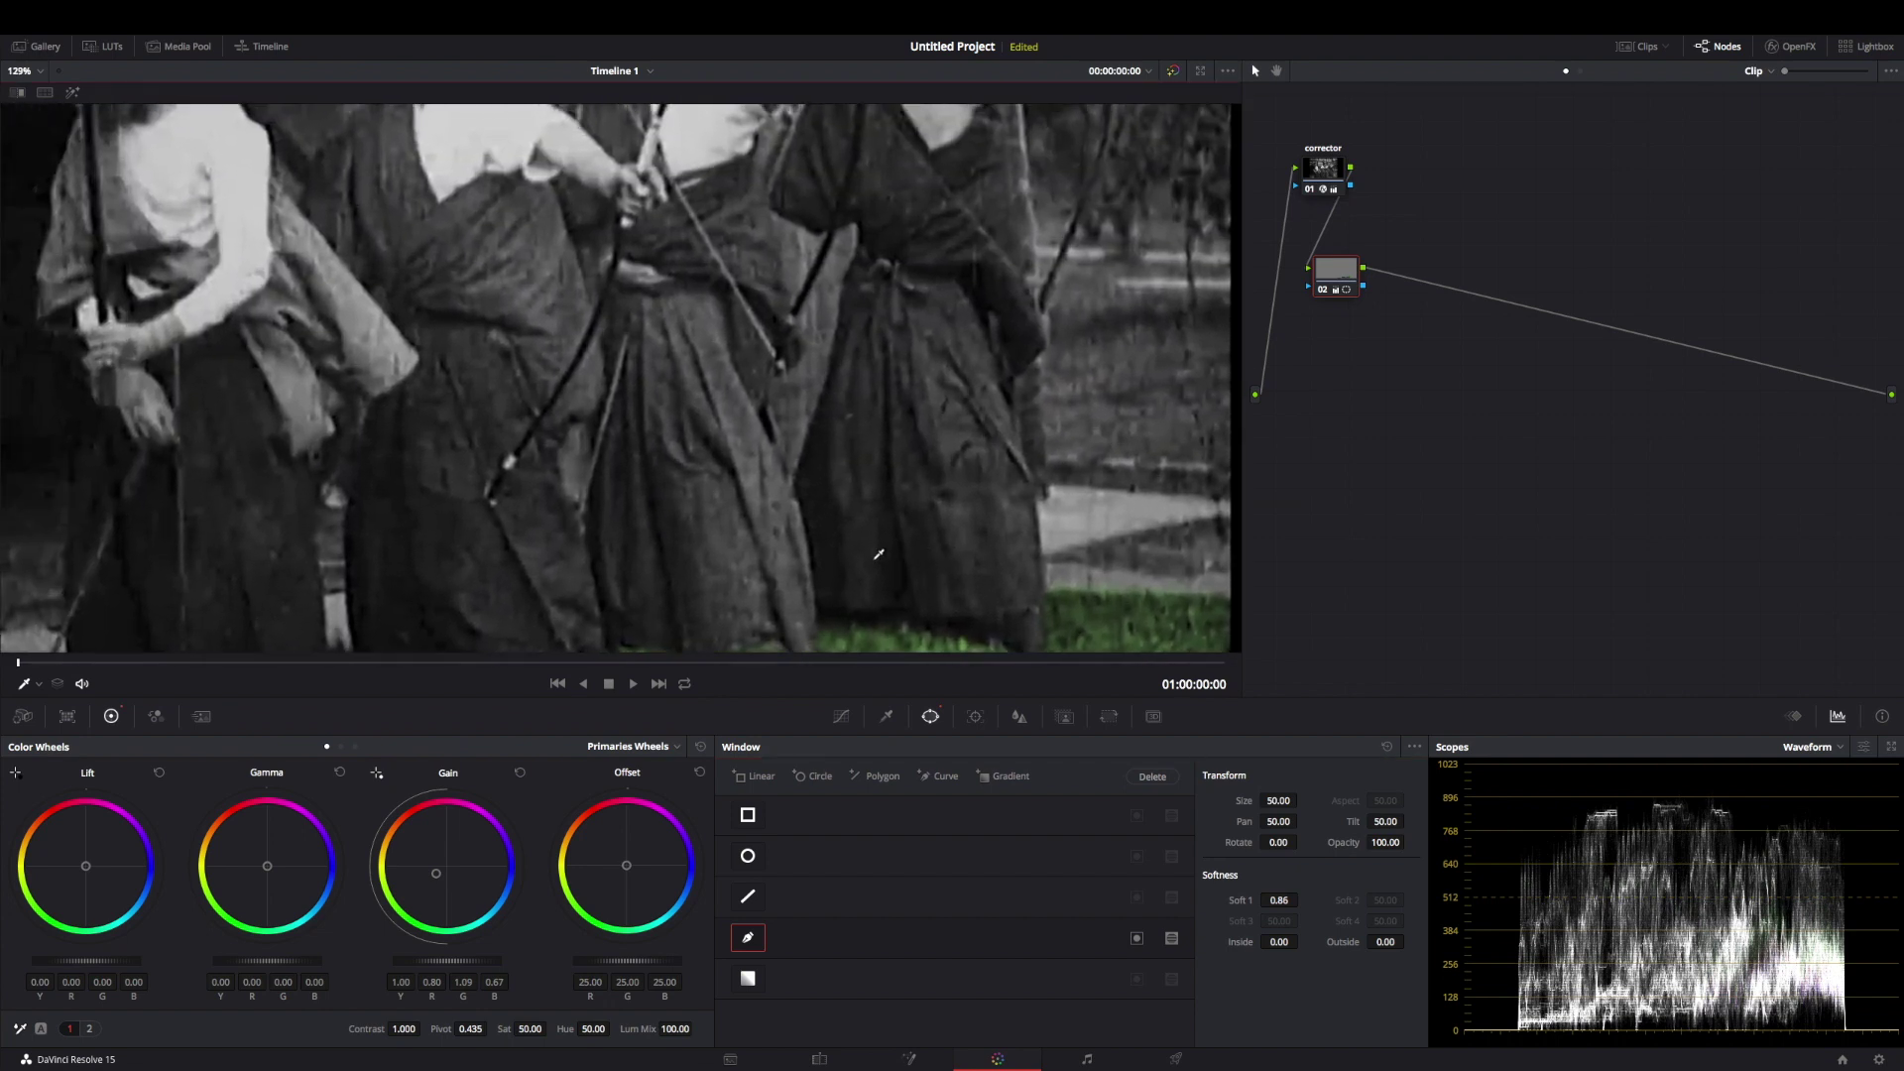
{"action": "scroll", "coordinate": [878, 554], "scroll_direction": "down", "scroll_amount": 5}
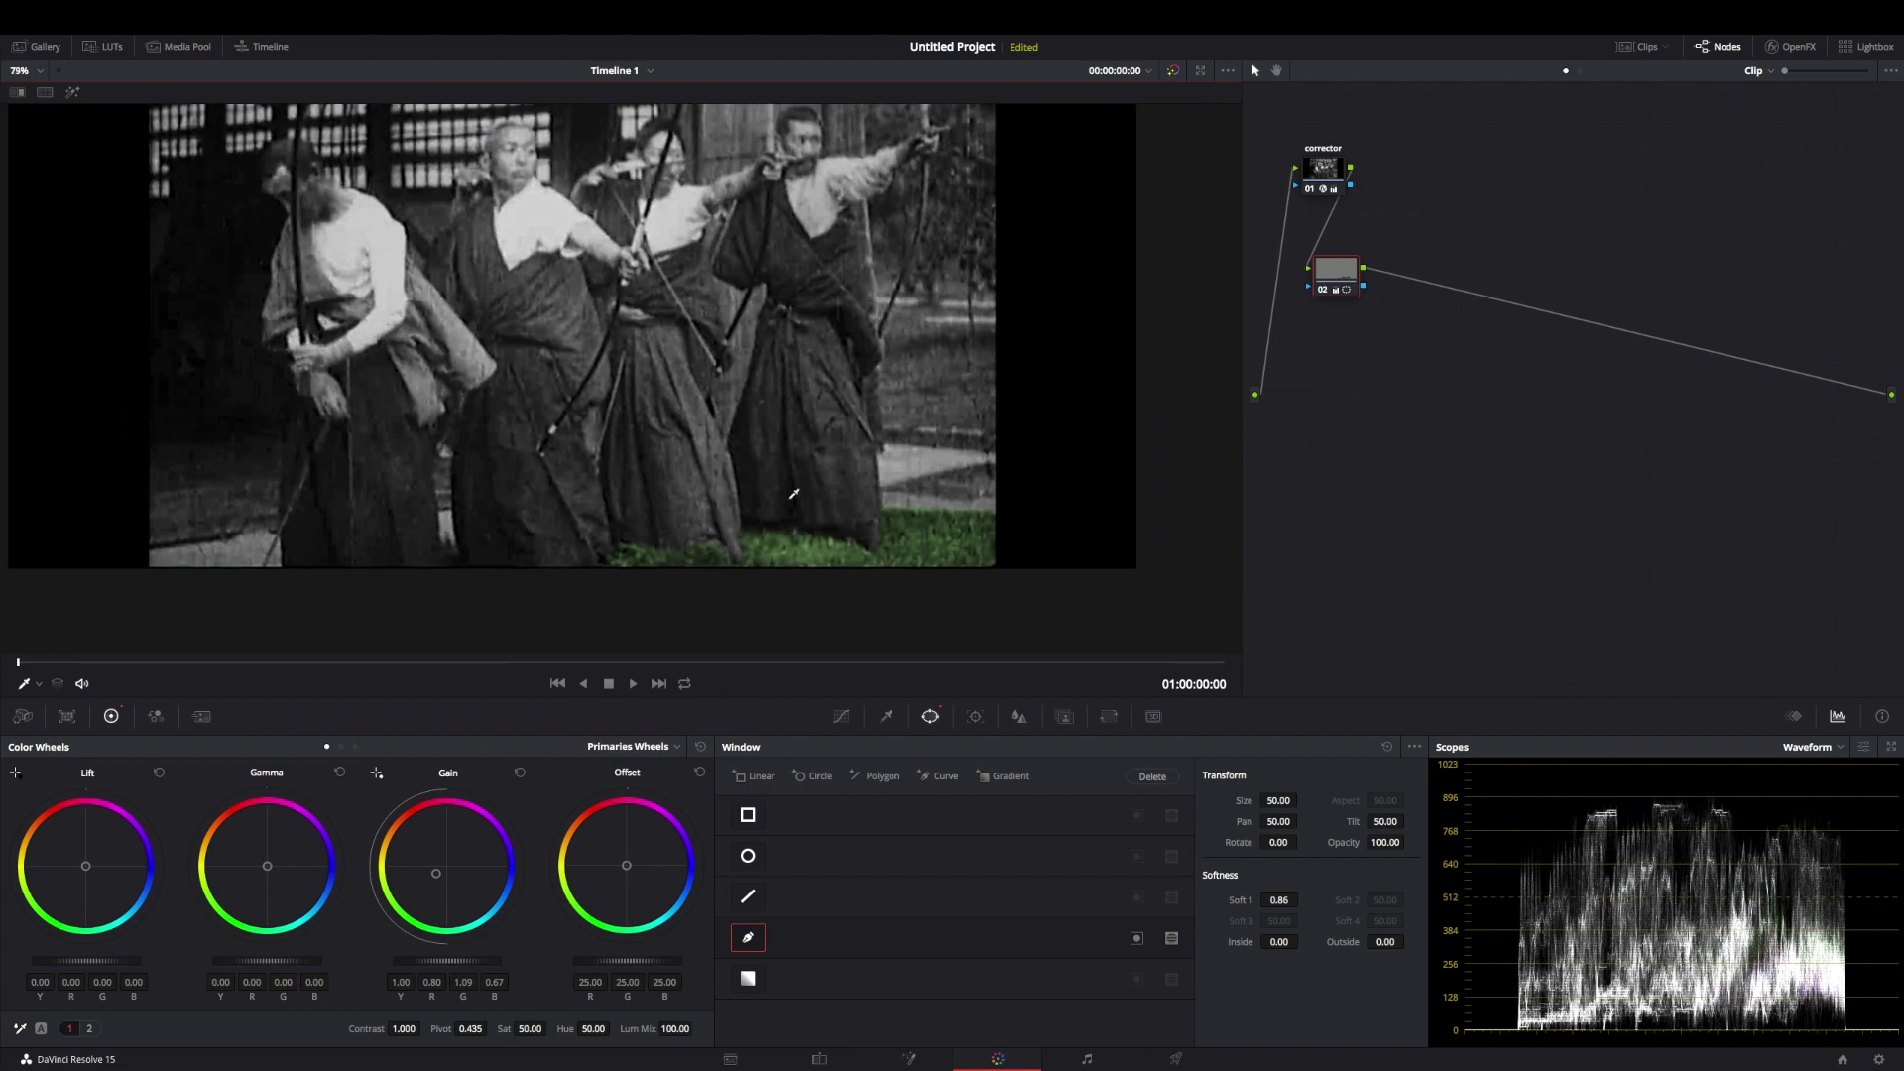
{"action": "scroll", "coordinate": [743, 453], "scroll_direction": "down", "scroll_amount": 1}
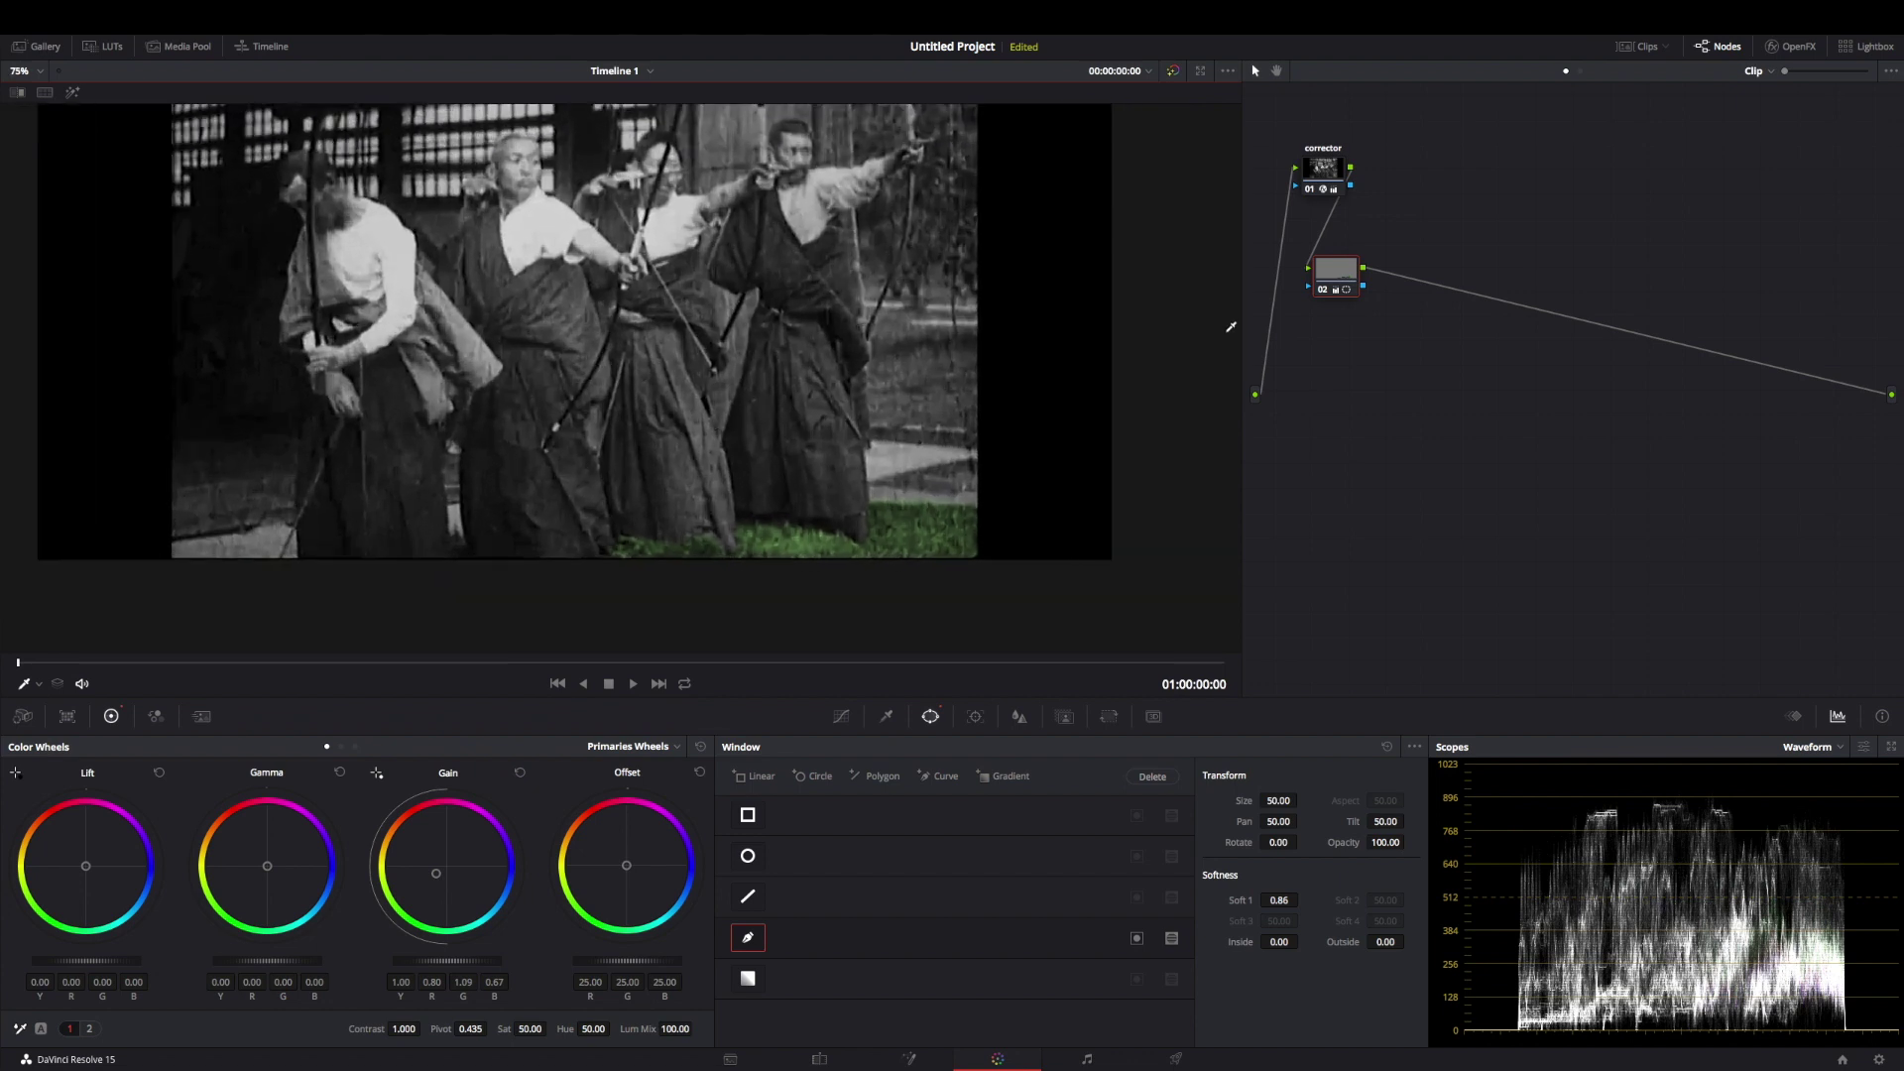
{"action": "left_click_drag", "start_coordinate": [1343, 275], "coordinate": [1322, 274]}
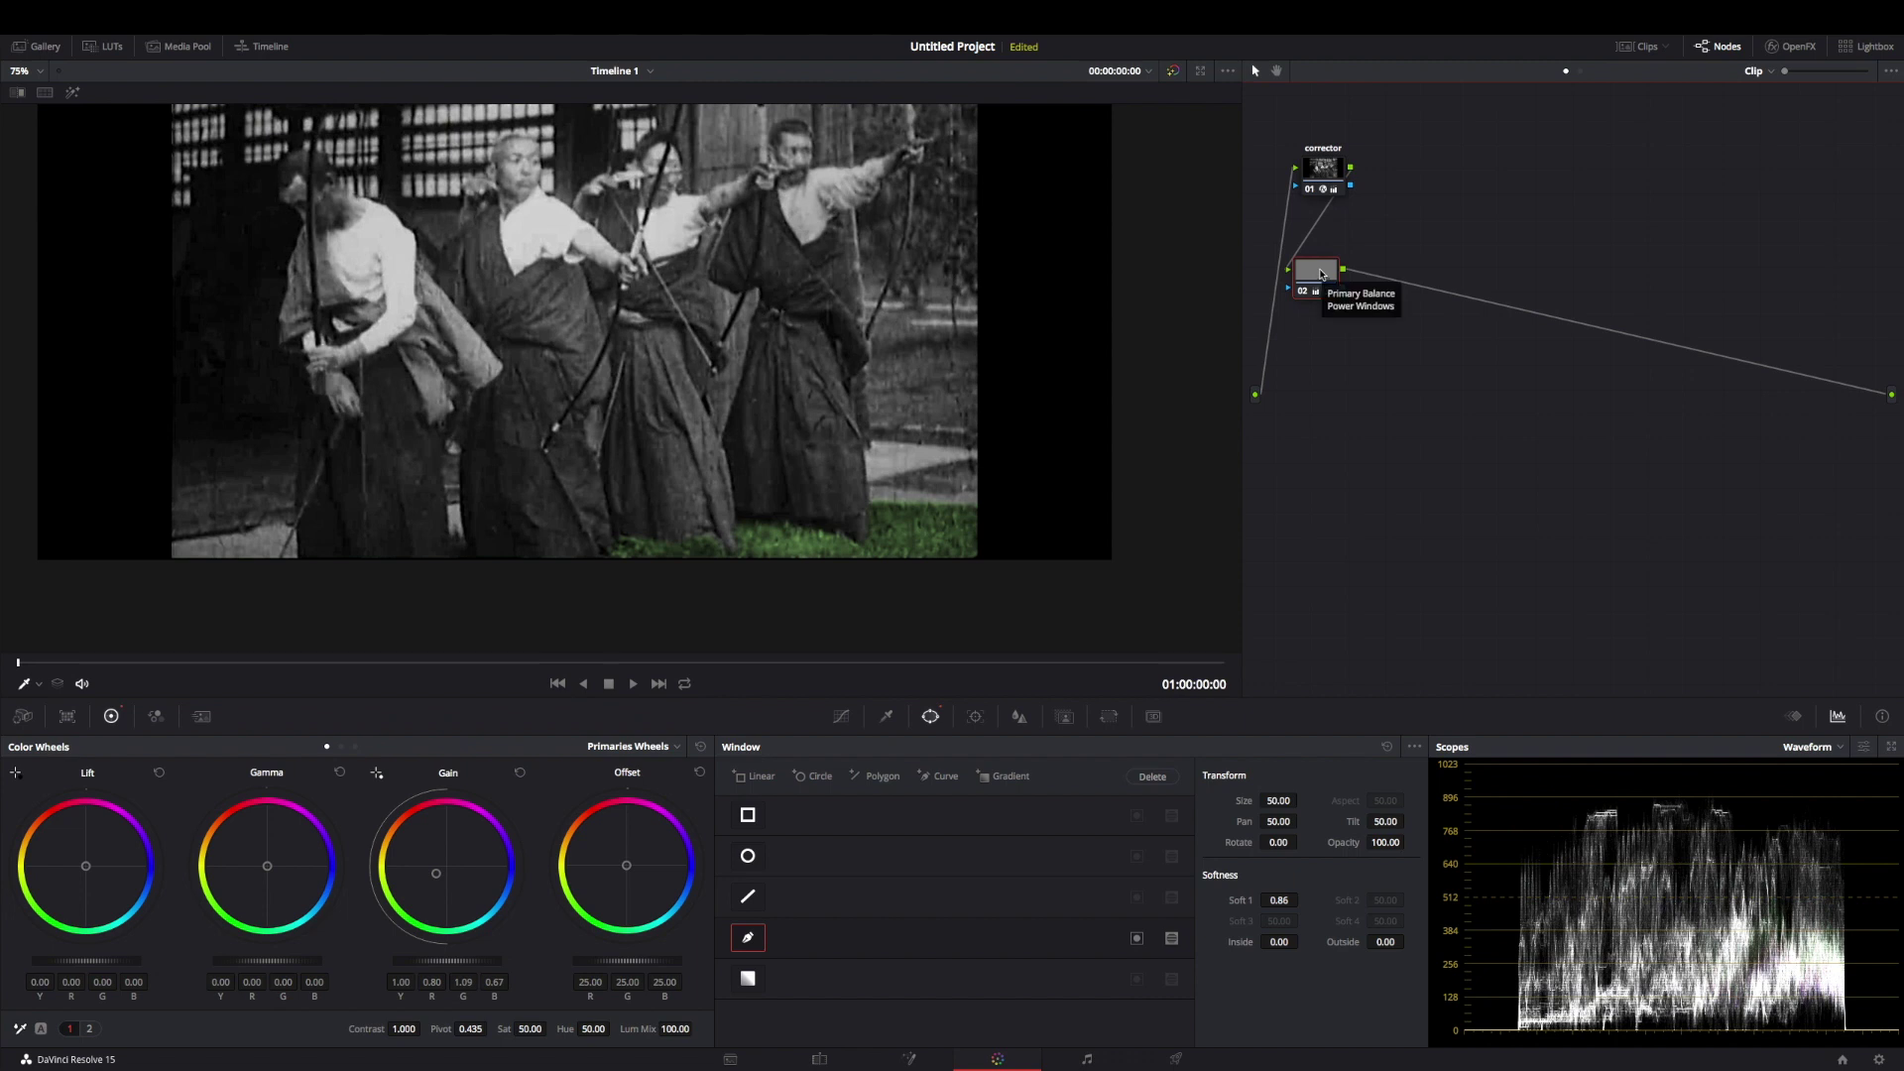
Add serial node 03 with a Curve window and zoom into the viewer
{"action": "key", "text": "alt+s"}
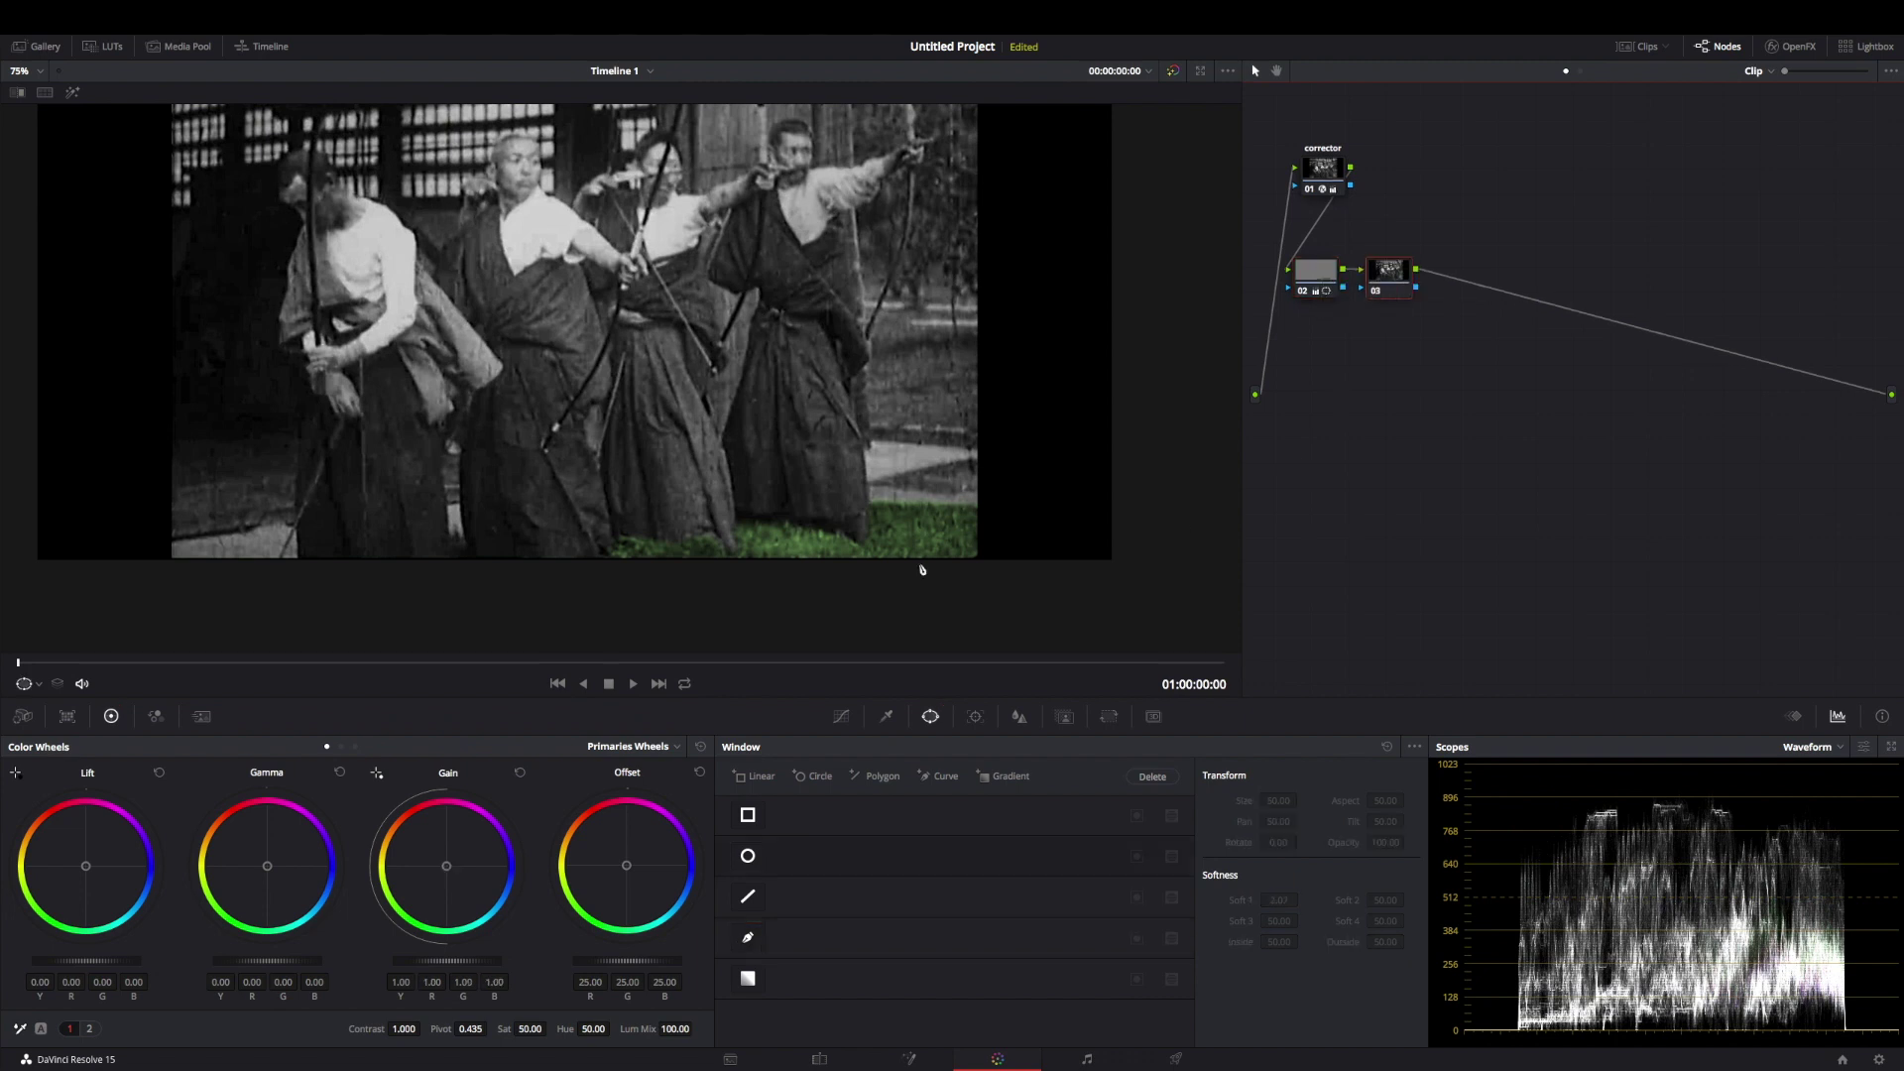
{"action": "left_click", "coordinate": [748, 937]}
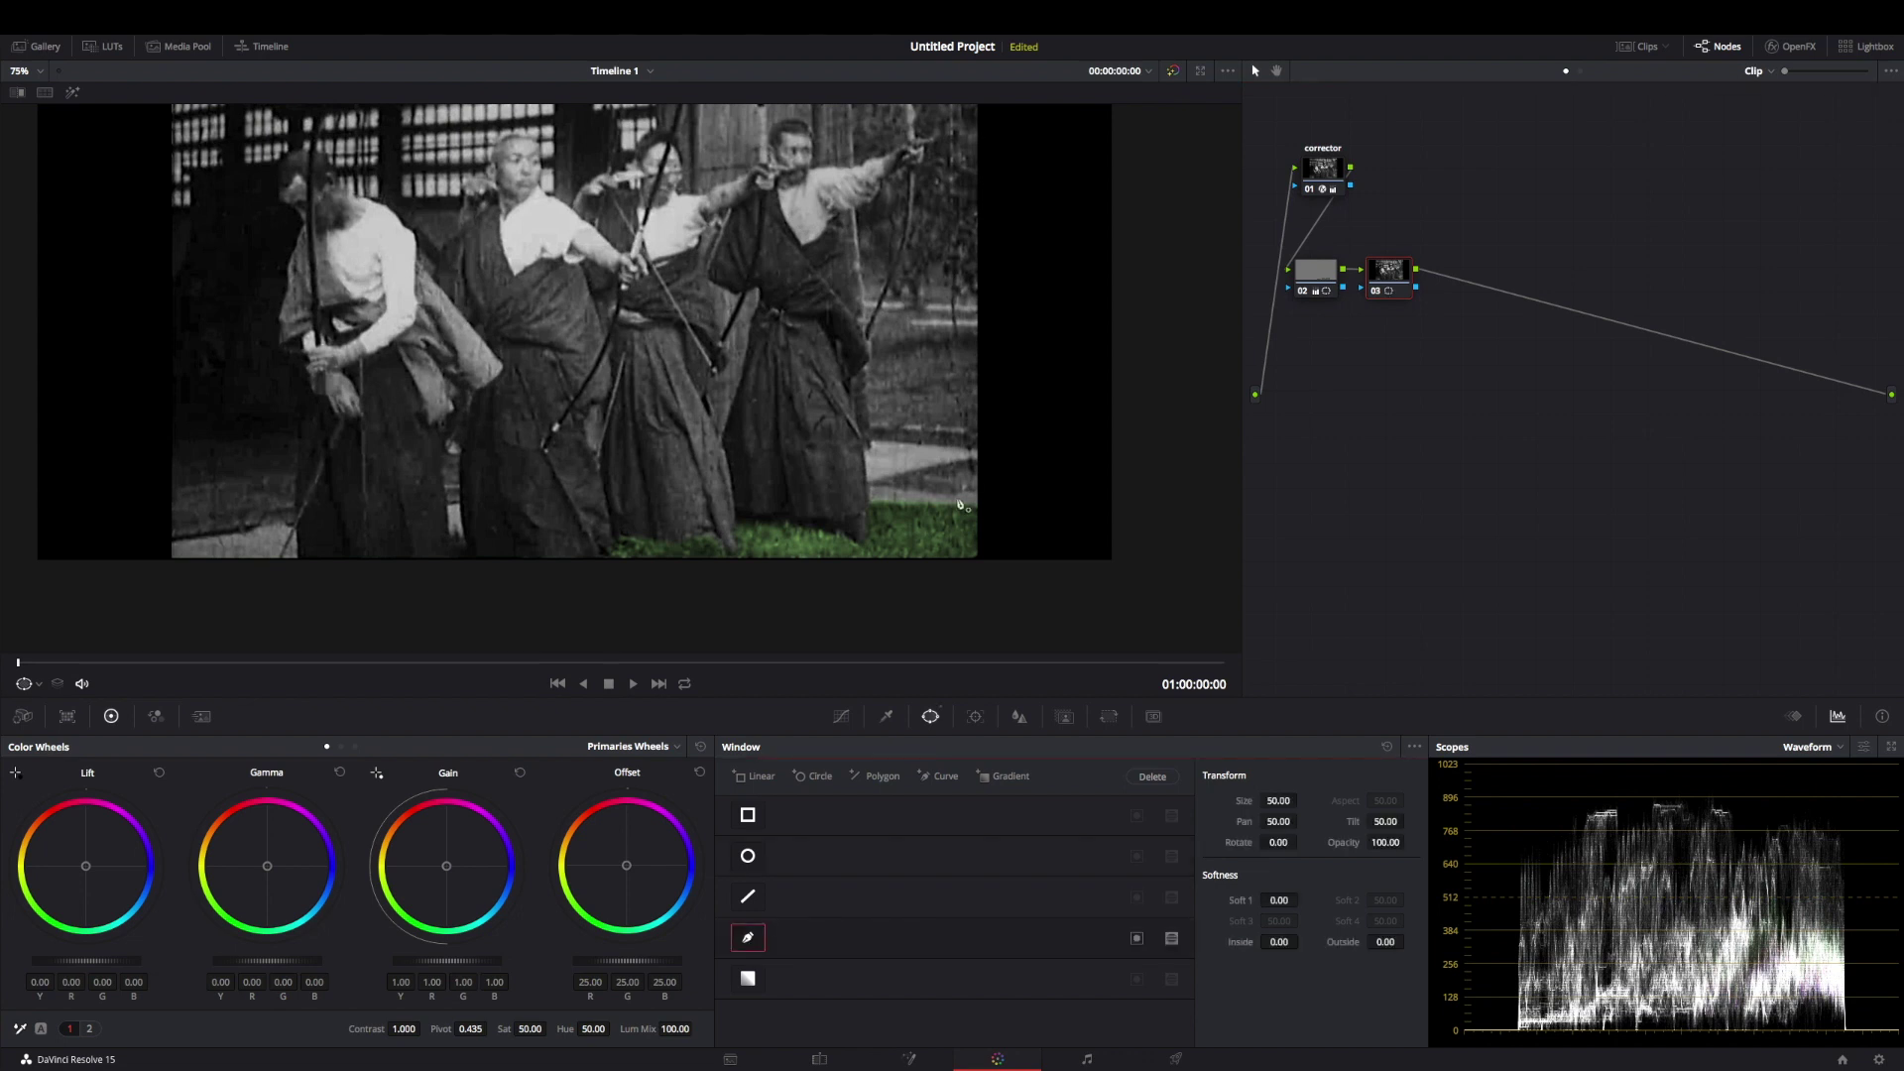
{"action": "scroll", "coordinate": [960, 506], "scroll_direction": "up", "scroll_amount": 2}
{"action": "scroll", "coordinate": [844, 398], "scroll_direction": "up", "scroll_amount": 2}
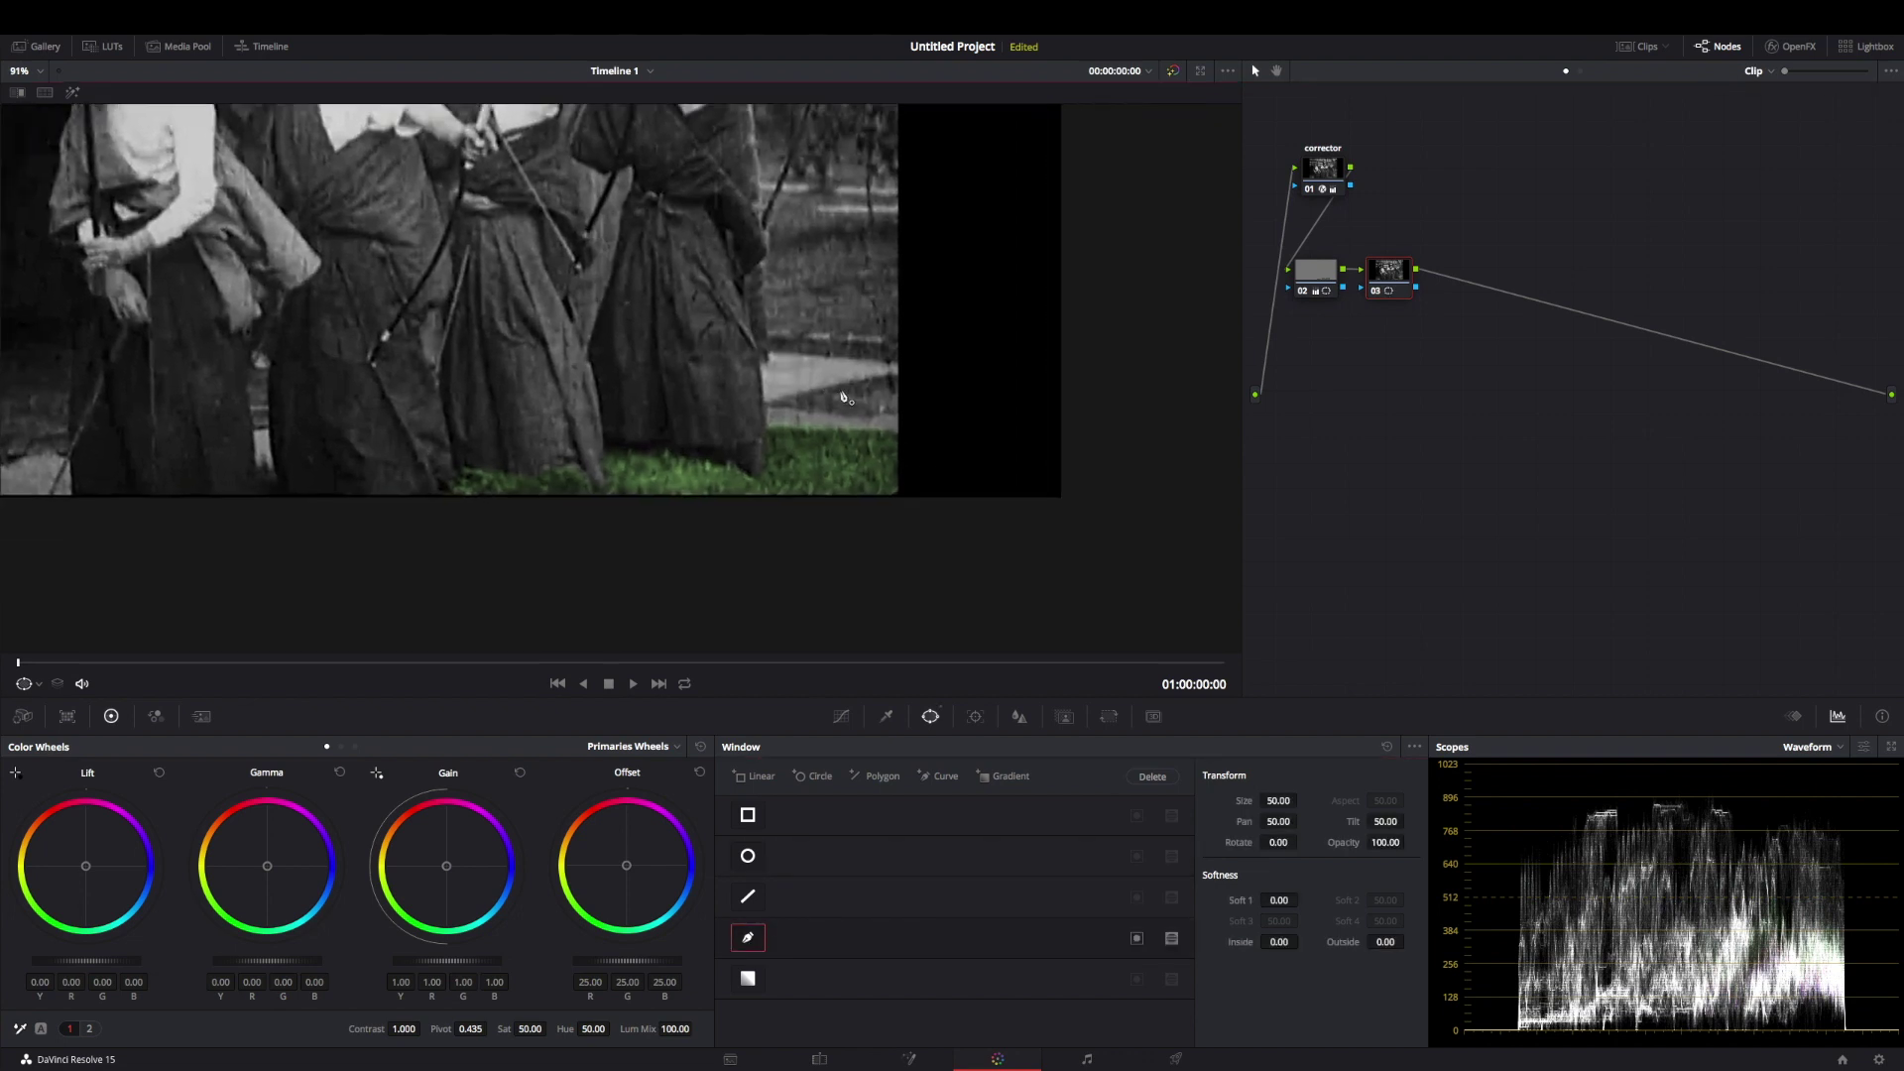
{"action": "scroll", "coordinate": [952, 429], "scroll_direction": "up", "scroll_amount": 2}
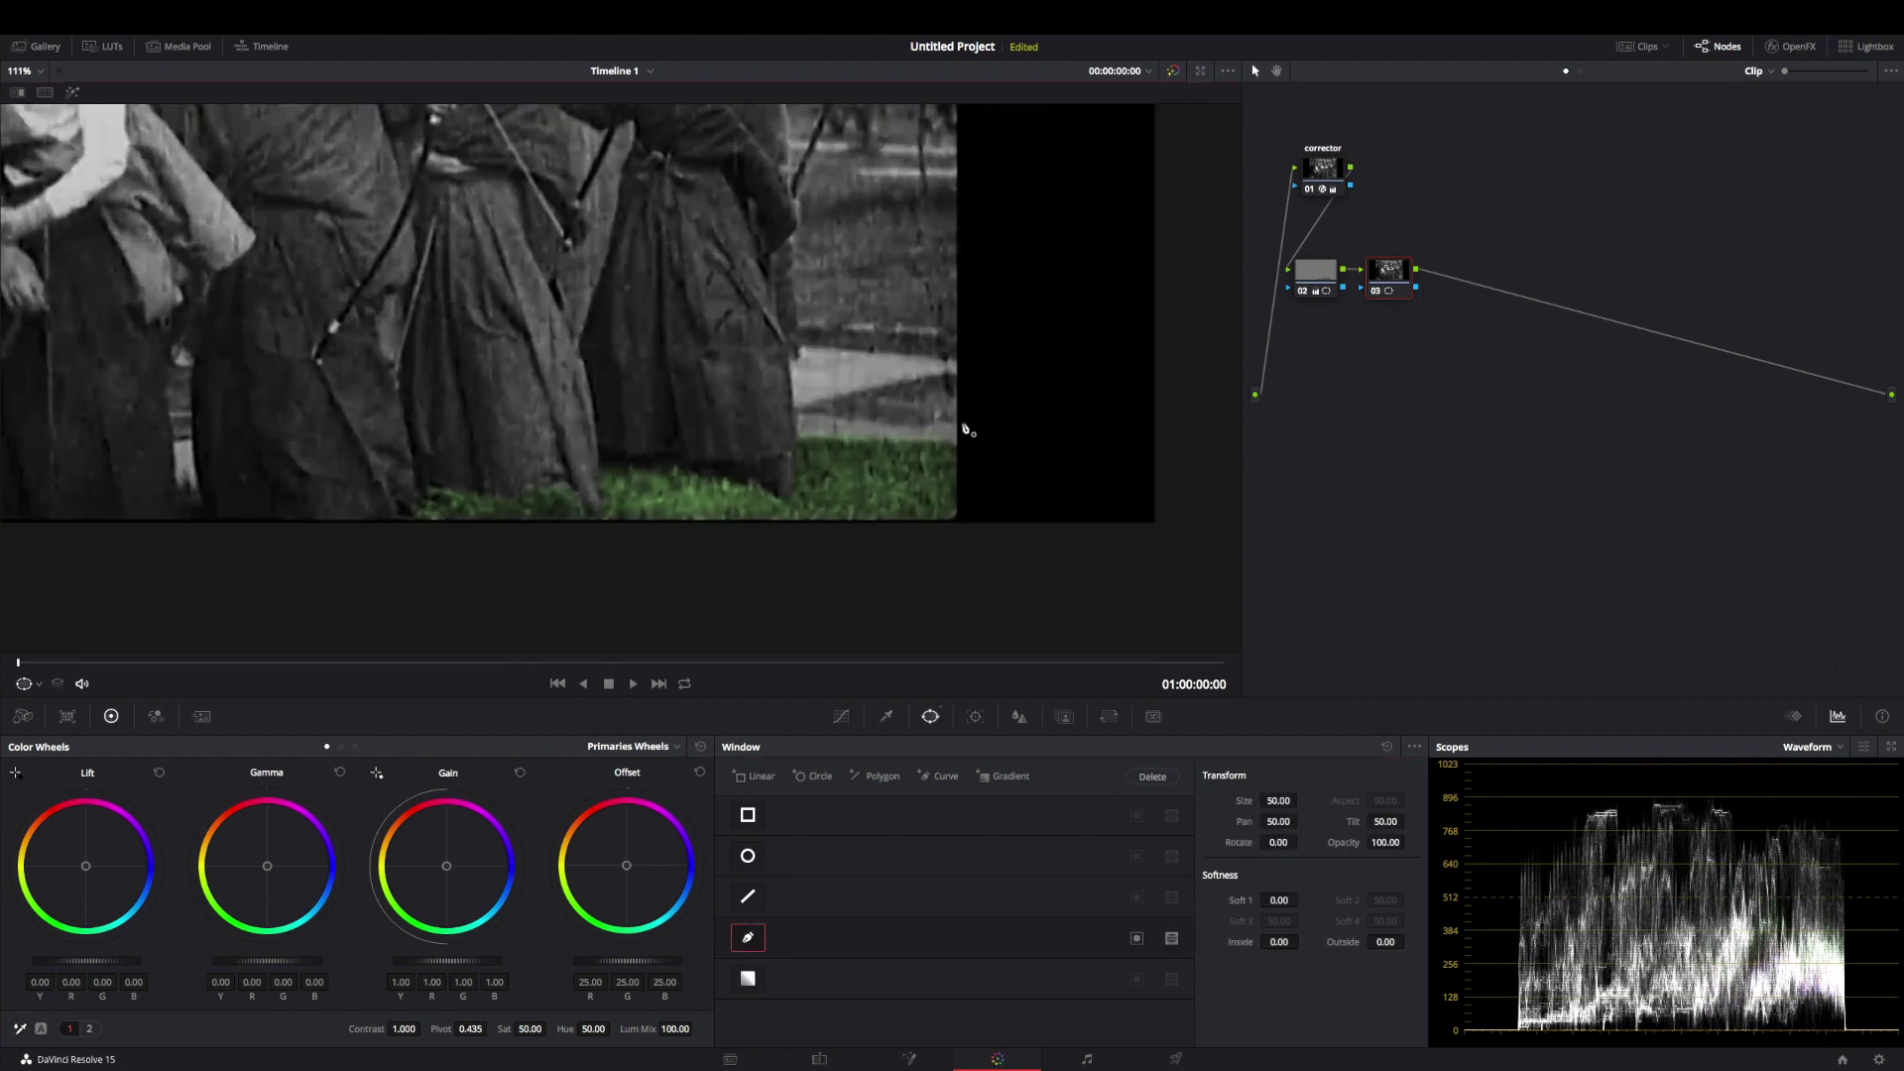
Outline the pale ground patch from its right edge leftward along the bottom
{"action": "left_click", "coordinate": [958, 424]}
{"action": "left_click", "coordinate": [941, 424]}
{"action": "left_click", "coordinate": [932, 423]}
{"action": "left_click", "coordinate": [925, 428]}
{"action": "left_click", "coordinate": [904, 428]}
{"action": "left_click", "coordinate": [859, 420]}
{"action": "left_click", "coordinate": [820, 418]}
{"action": "left_click", "coordinate": [808, 413]}
Complete the ground patch outline at its top right, close it, and check with Highlight
{"action": "left_click", "coordinate": [796, 406]}
{"action": "left_click", "coordinate": [823, 399]}
{"action": "left_click", "coordinate": [947, 370]}
{"action": "left_click", "coordinate": [957, 370]}
{"action": "left_click", "coordinate": [959, 425]}
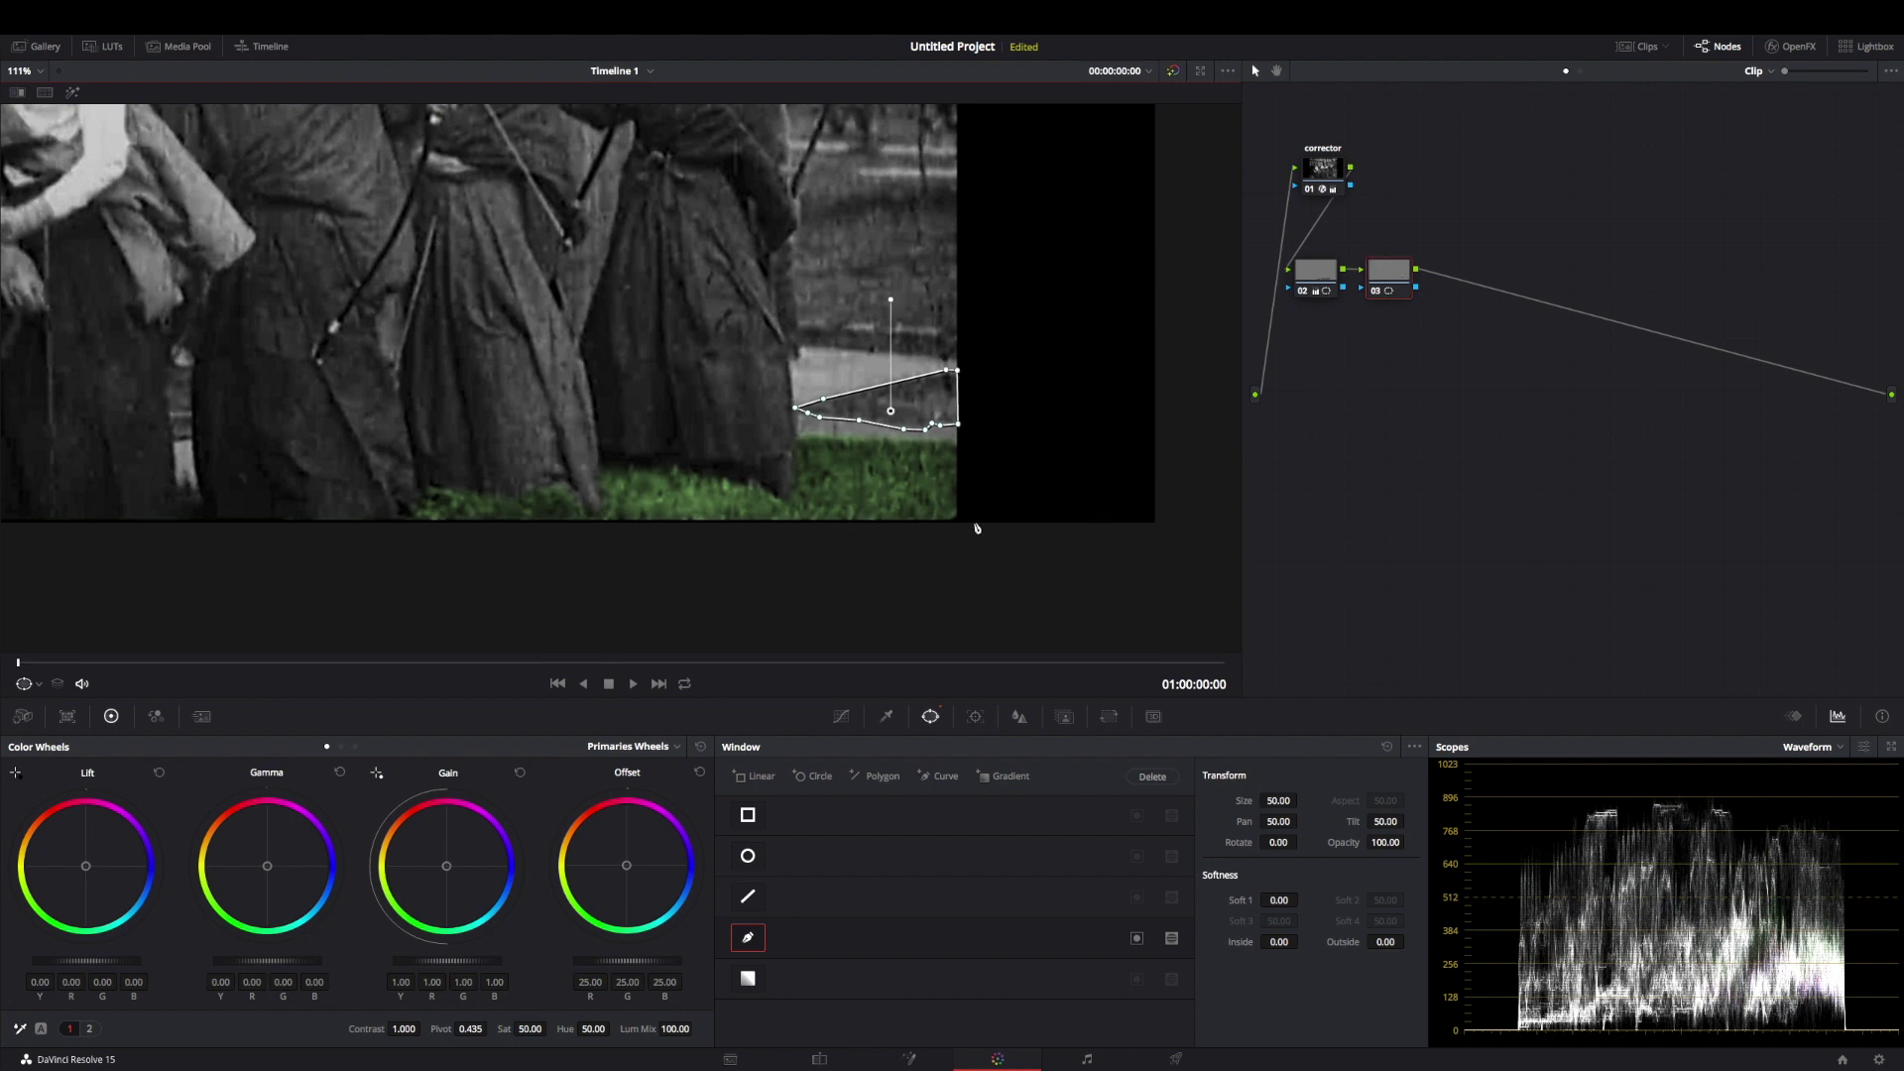
{"action": "left_click", "coordinate": [73, 94]}
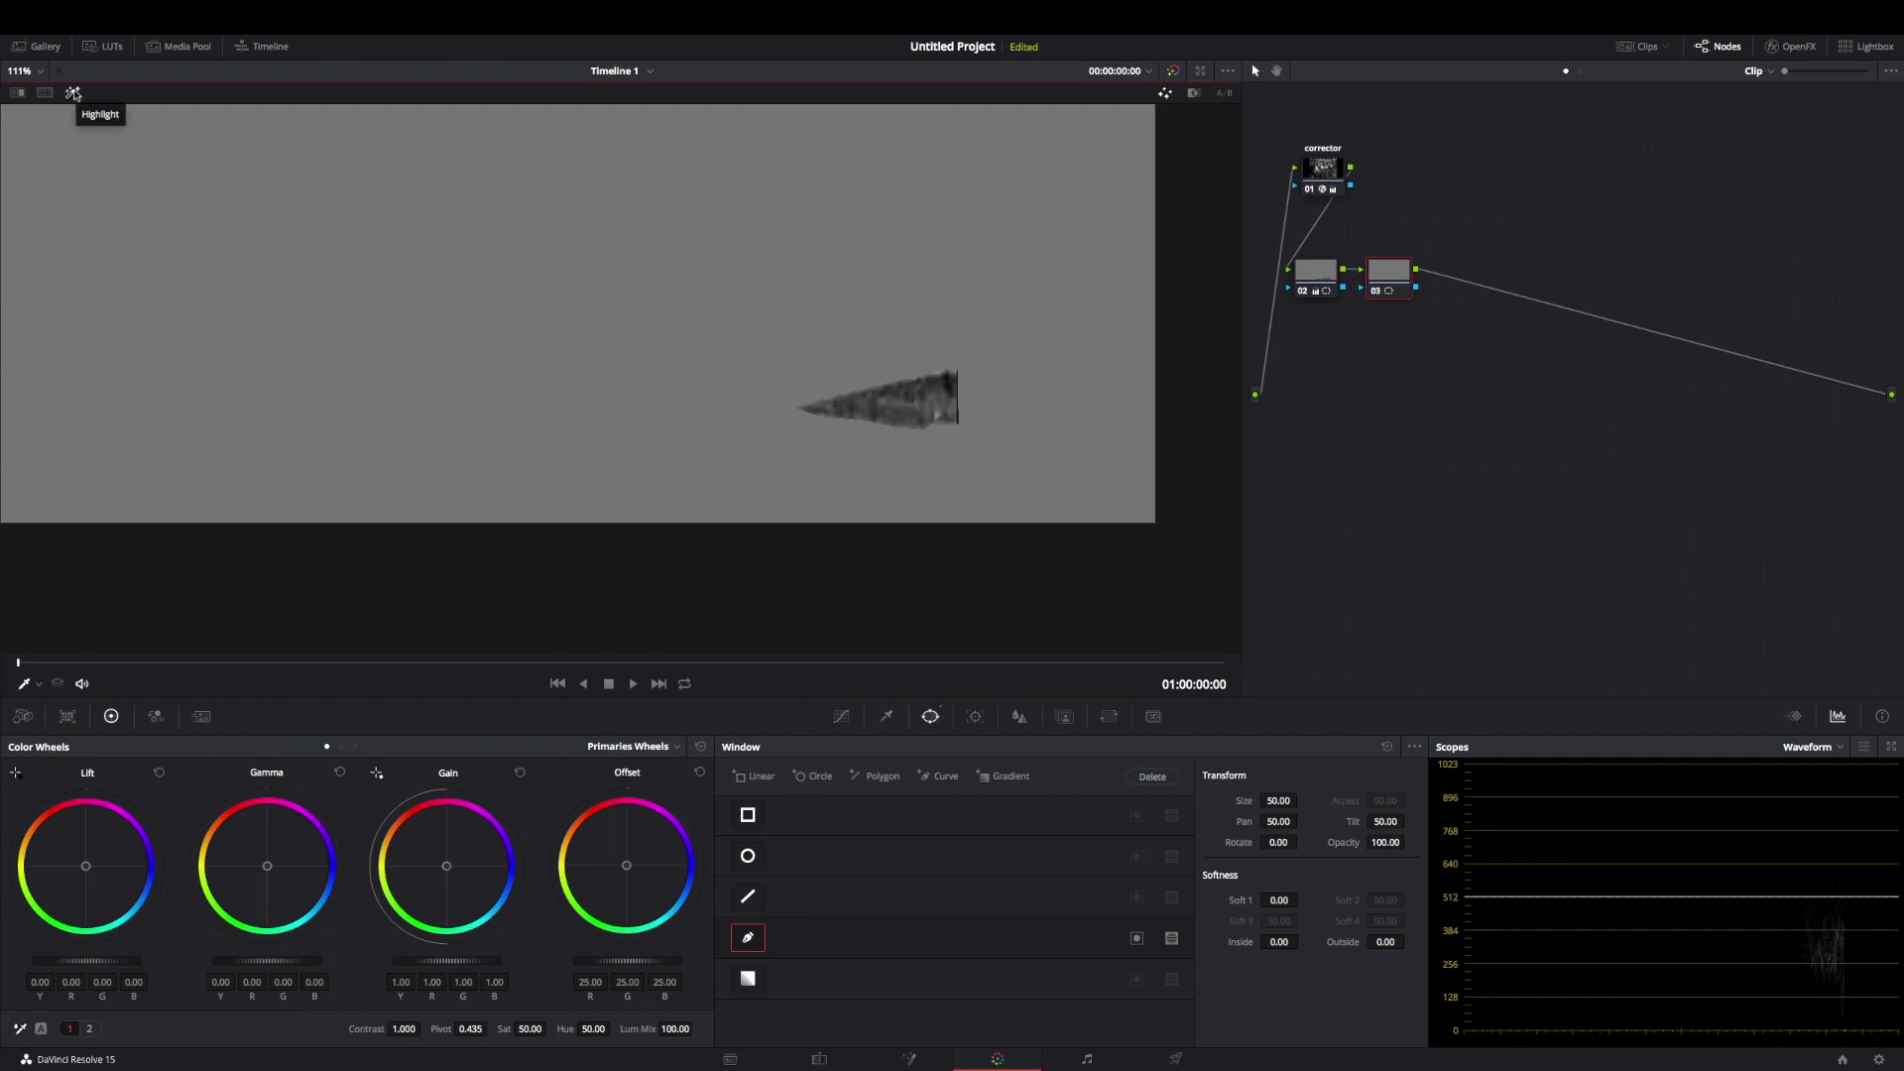
{"action": "left_click", "coordinate": [73, 93]}
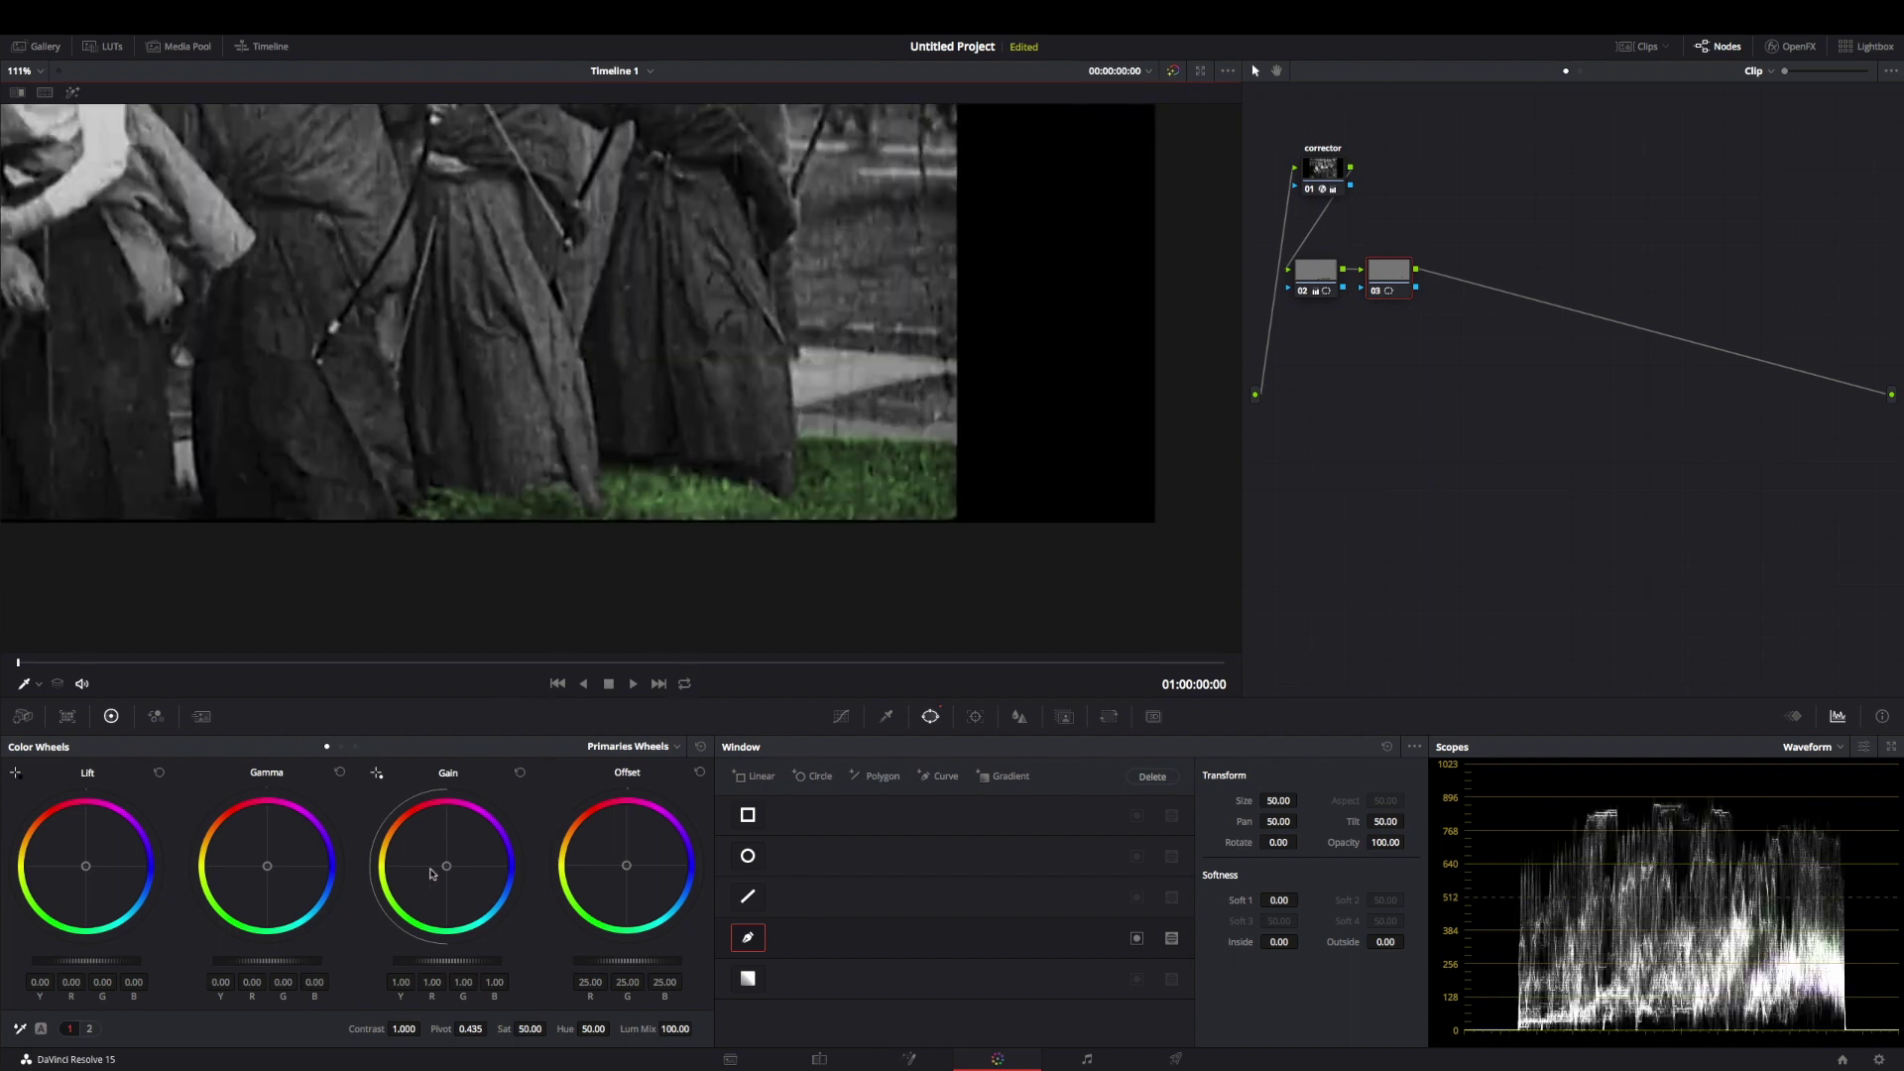
Tint node 03's ground patch green with Gain 0.86/1.06/0.86 and Soft 1 at 1.06
{"action": "left_click_drag", "start_coordinate": [449, 866], "coordinate": [442, 871]}
{"action": "left_click_drag", "start_coordinate": [1280, 899], "coordinate": [1302, 899]}
{"action": "scroll", "coordinate": [898, 357], "scroll_direction": "down", "scroll_amount": 5}
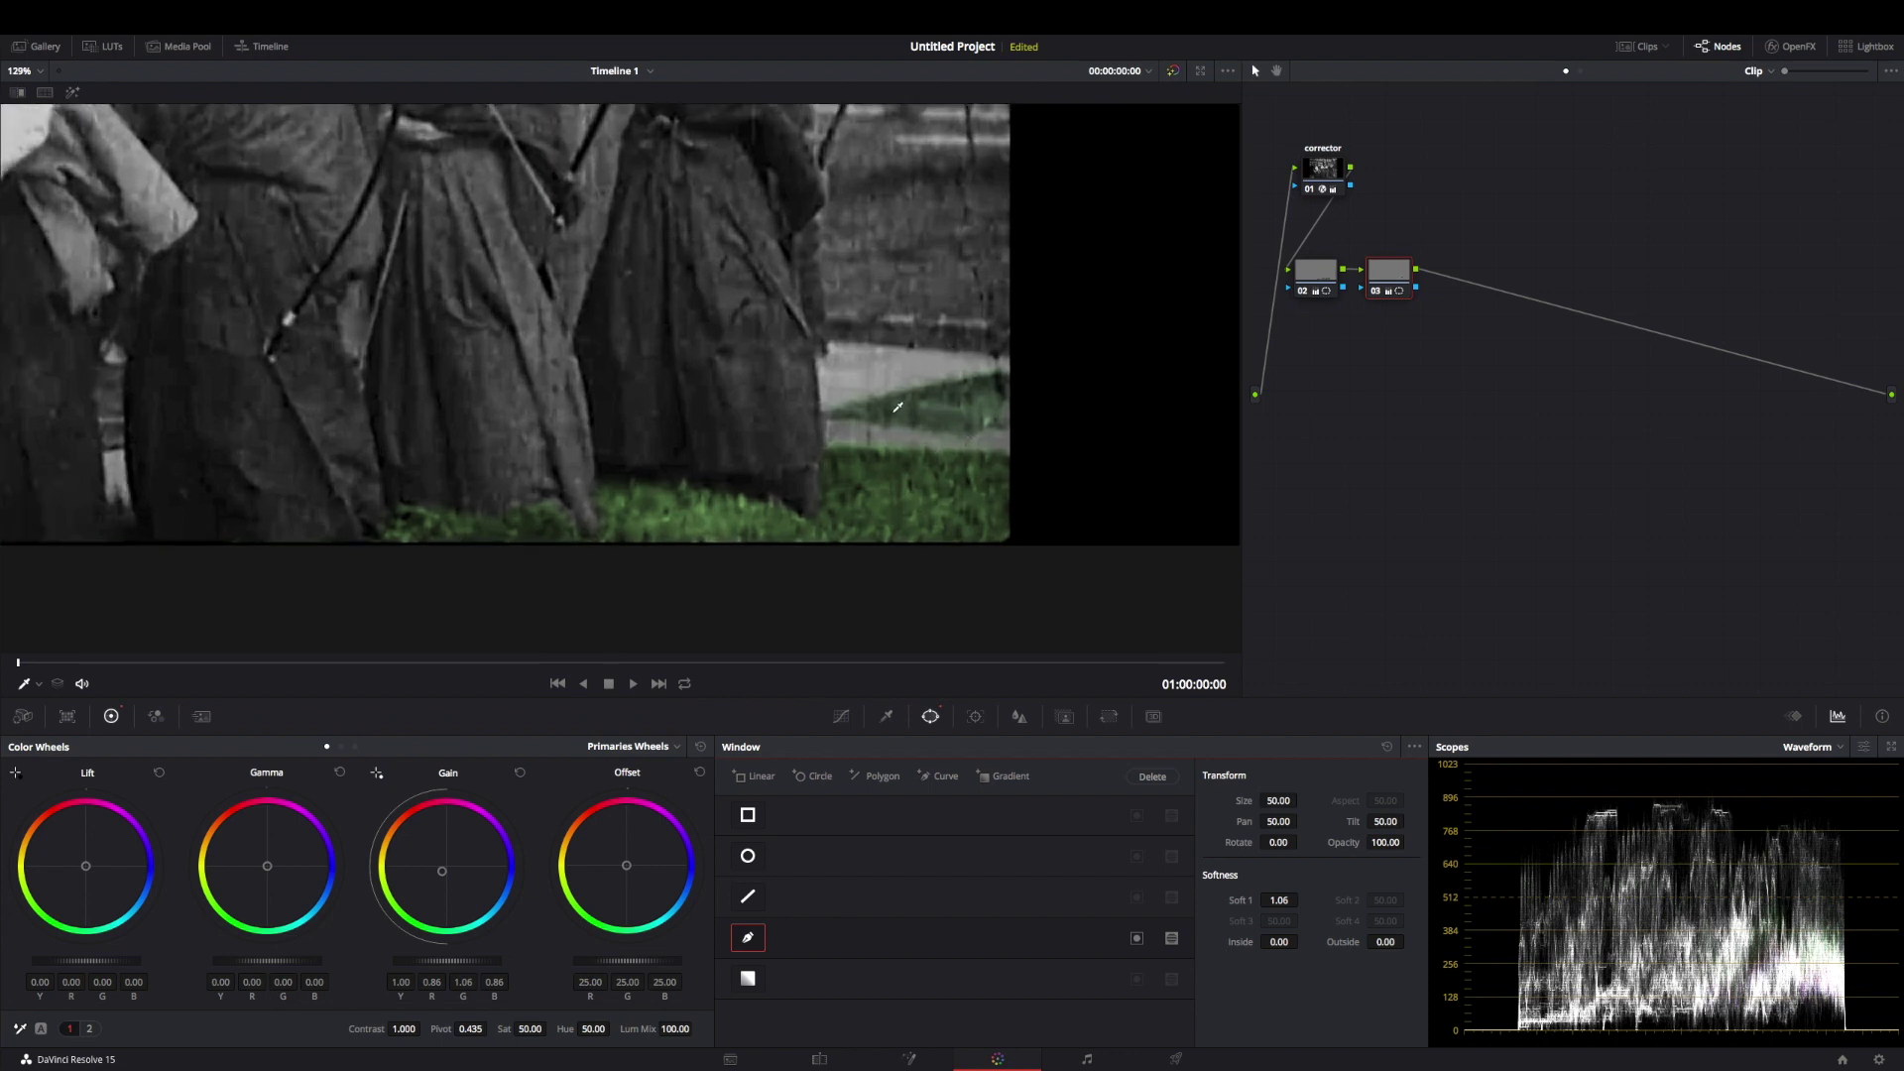
{"action": "scroll", "coordinate": [897, 407], "scroll_direction": "down", "scroll_amount": 3}
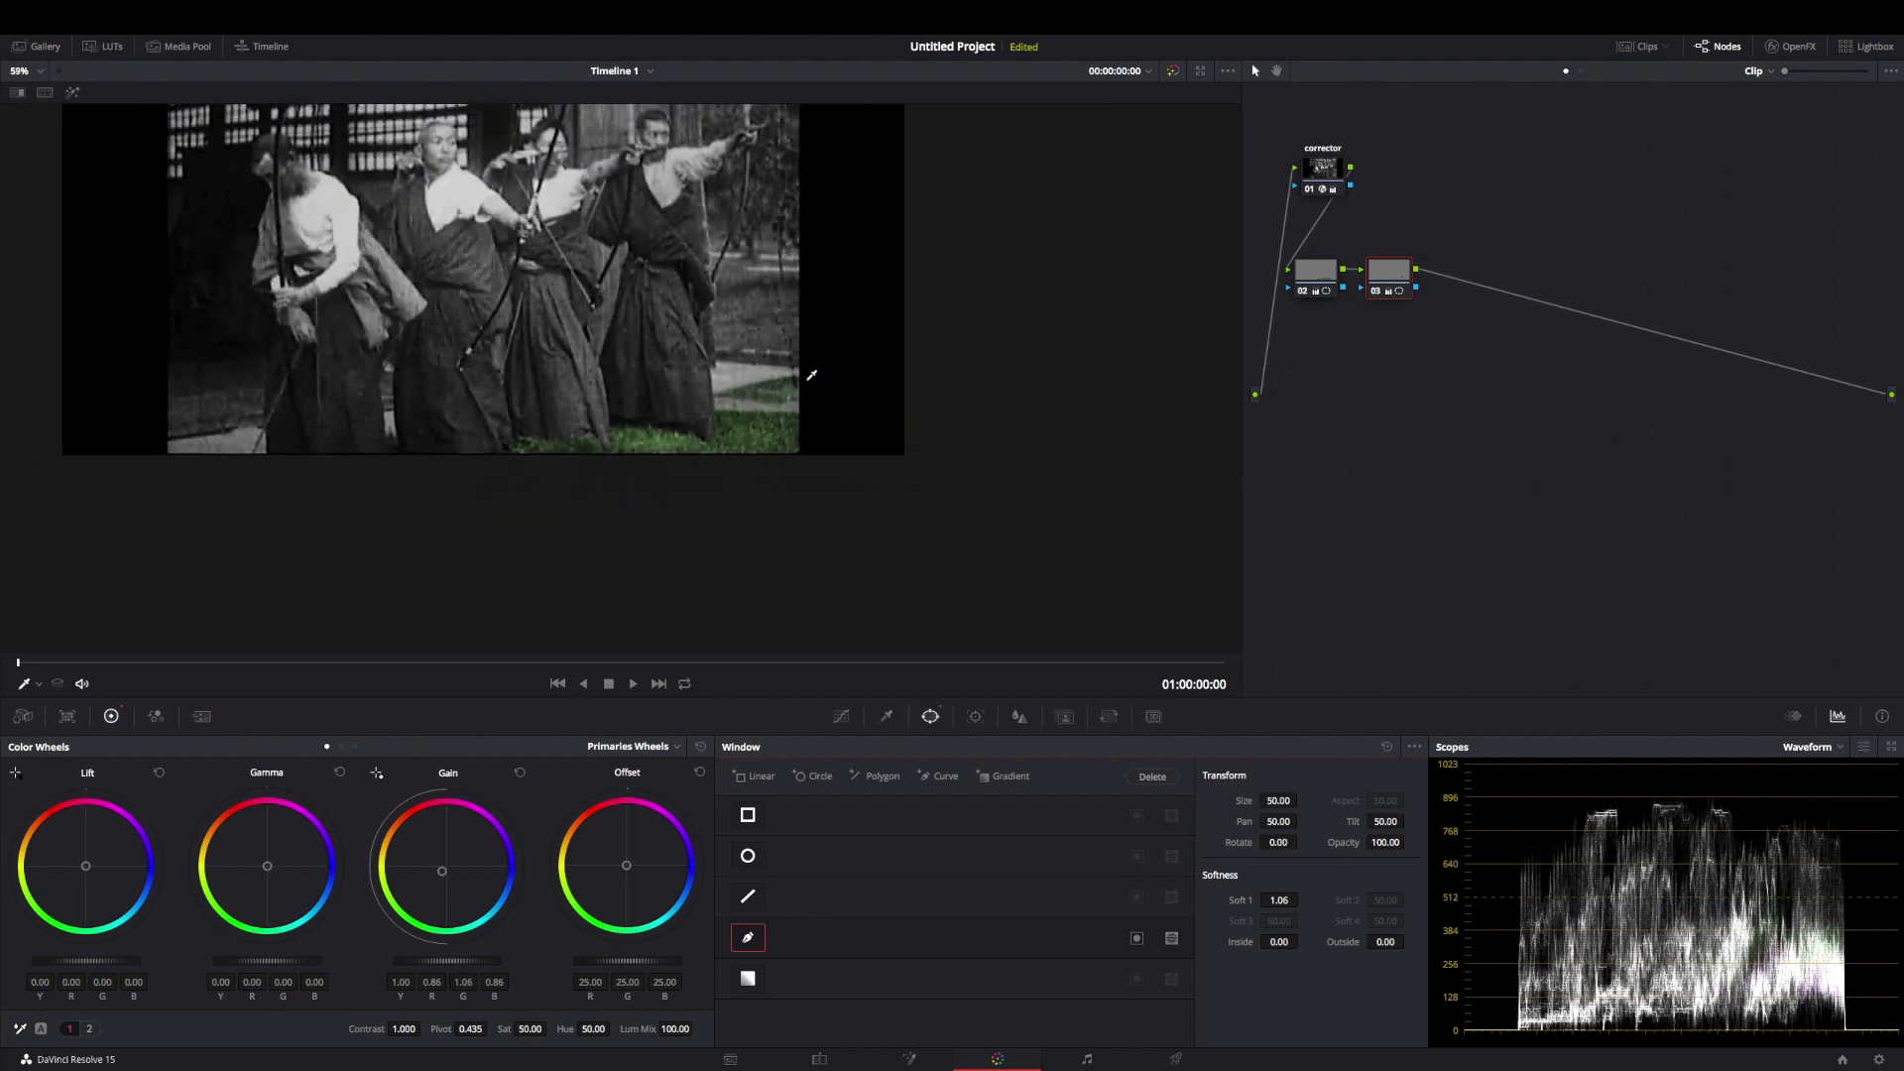
{"action": "left_click_drag", "start_coordinate": [637, 280], "coordinate": [808, 434]}
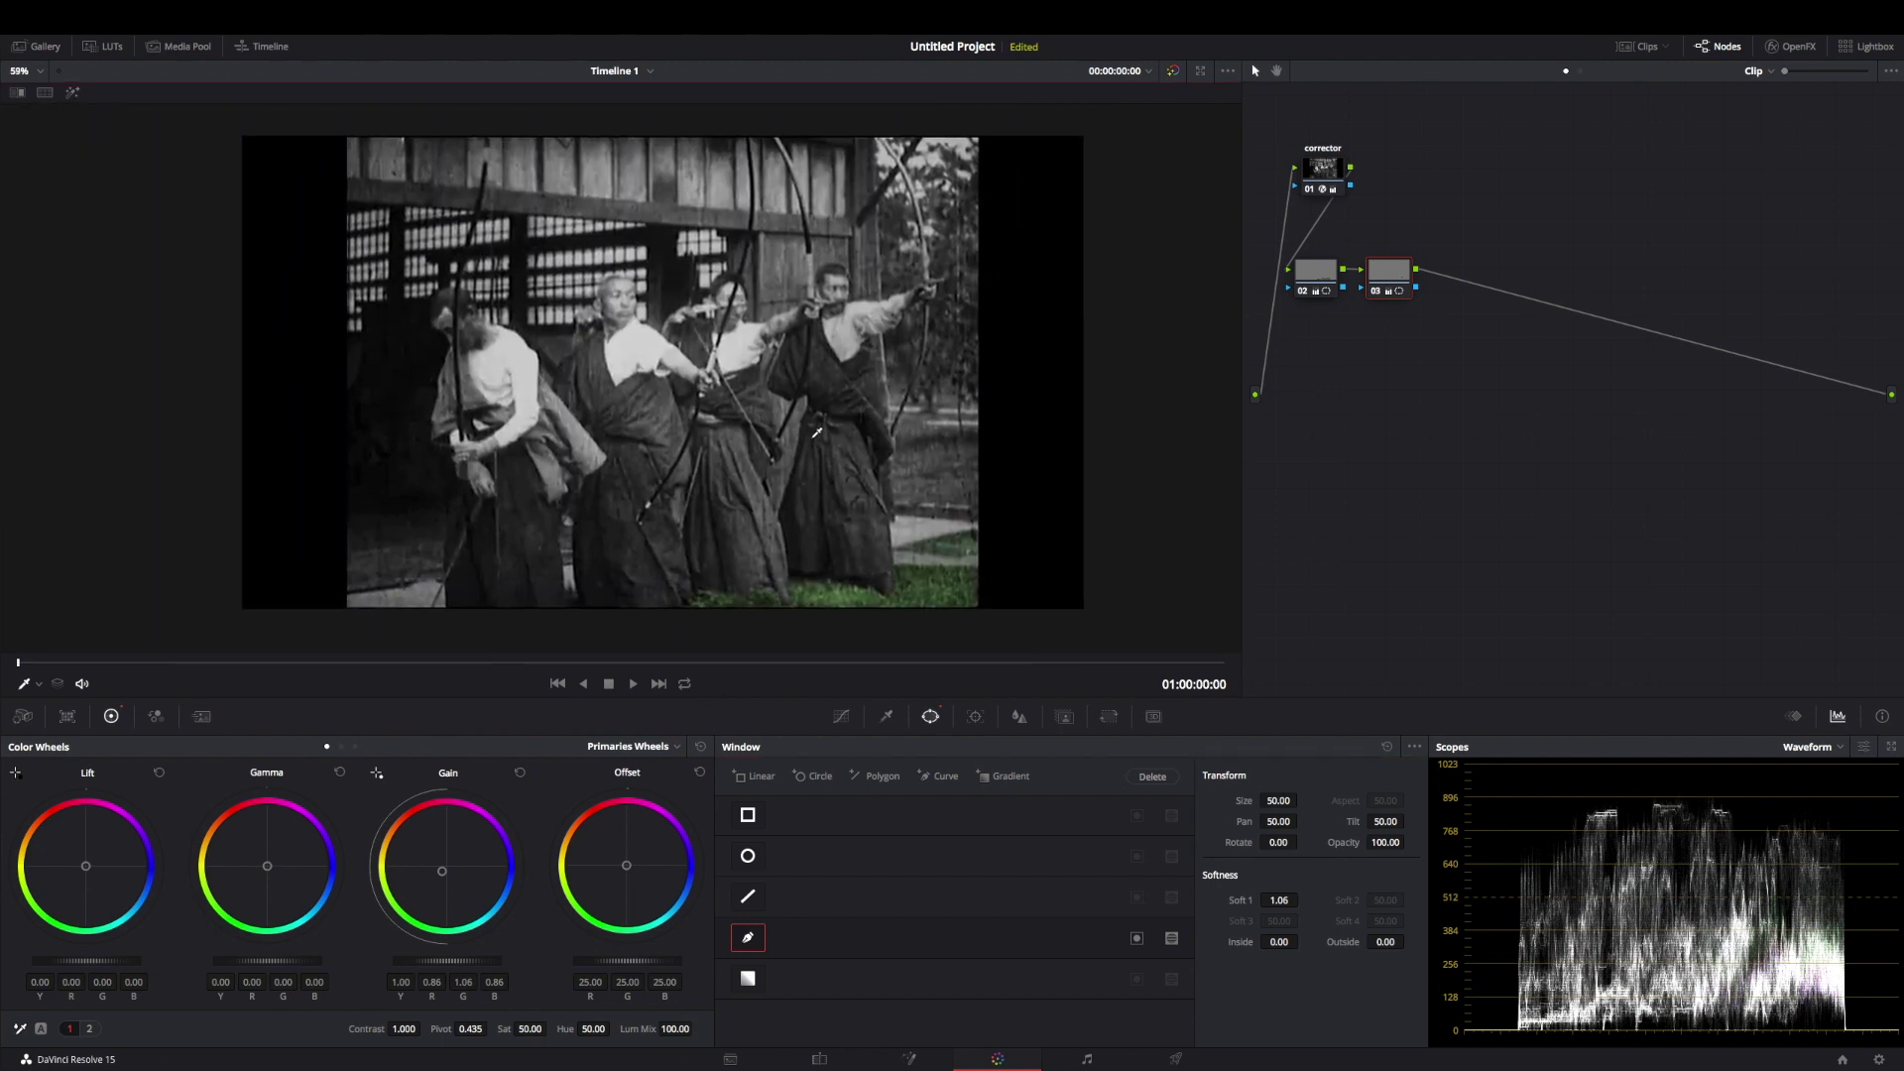
{"action": "scroll", "coordinate": [1156, 479], "scroll_direction": "up", "scroll_amount": 1}
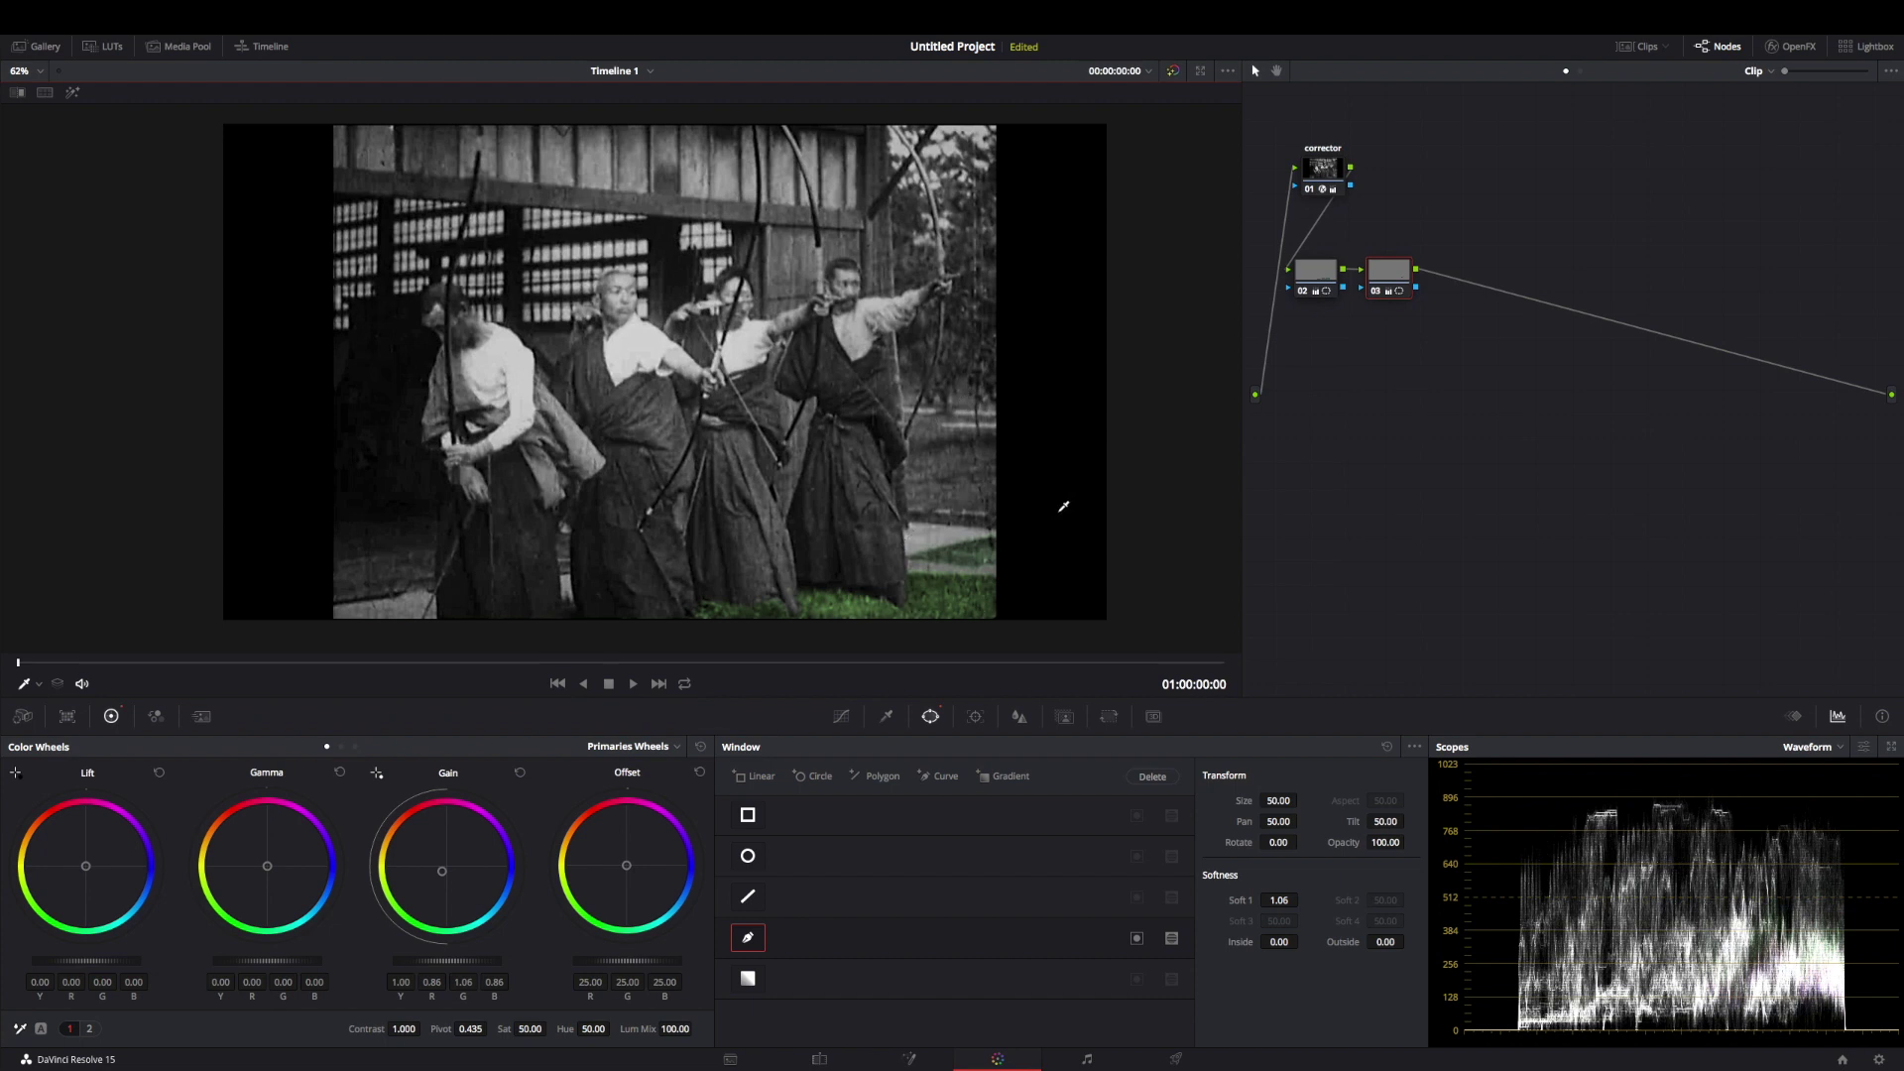
Add serial node 04 and start a Curve window at the grass patch's right edge and bottom
{"action": "key", "text": "alt+s"}
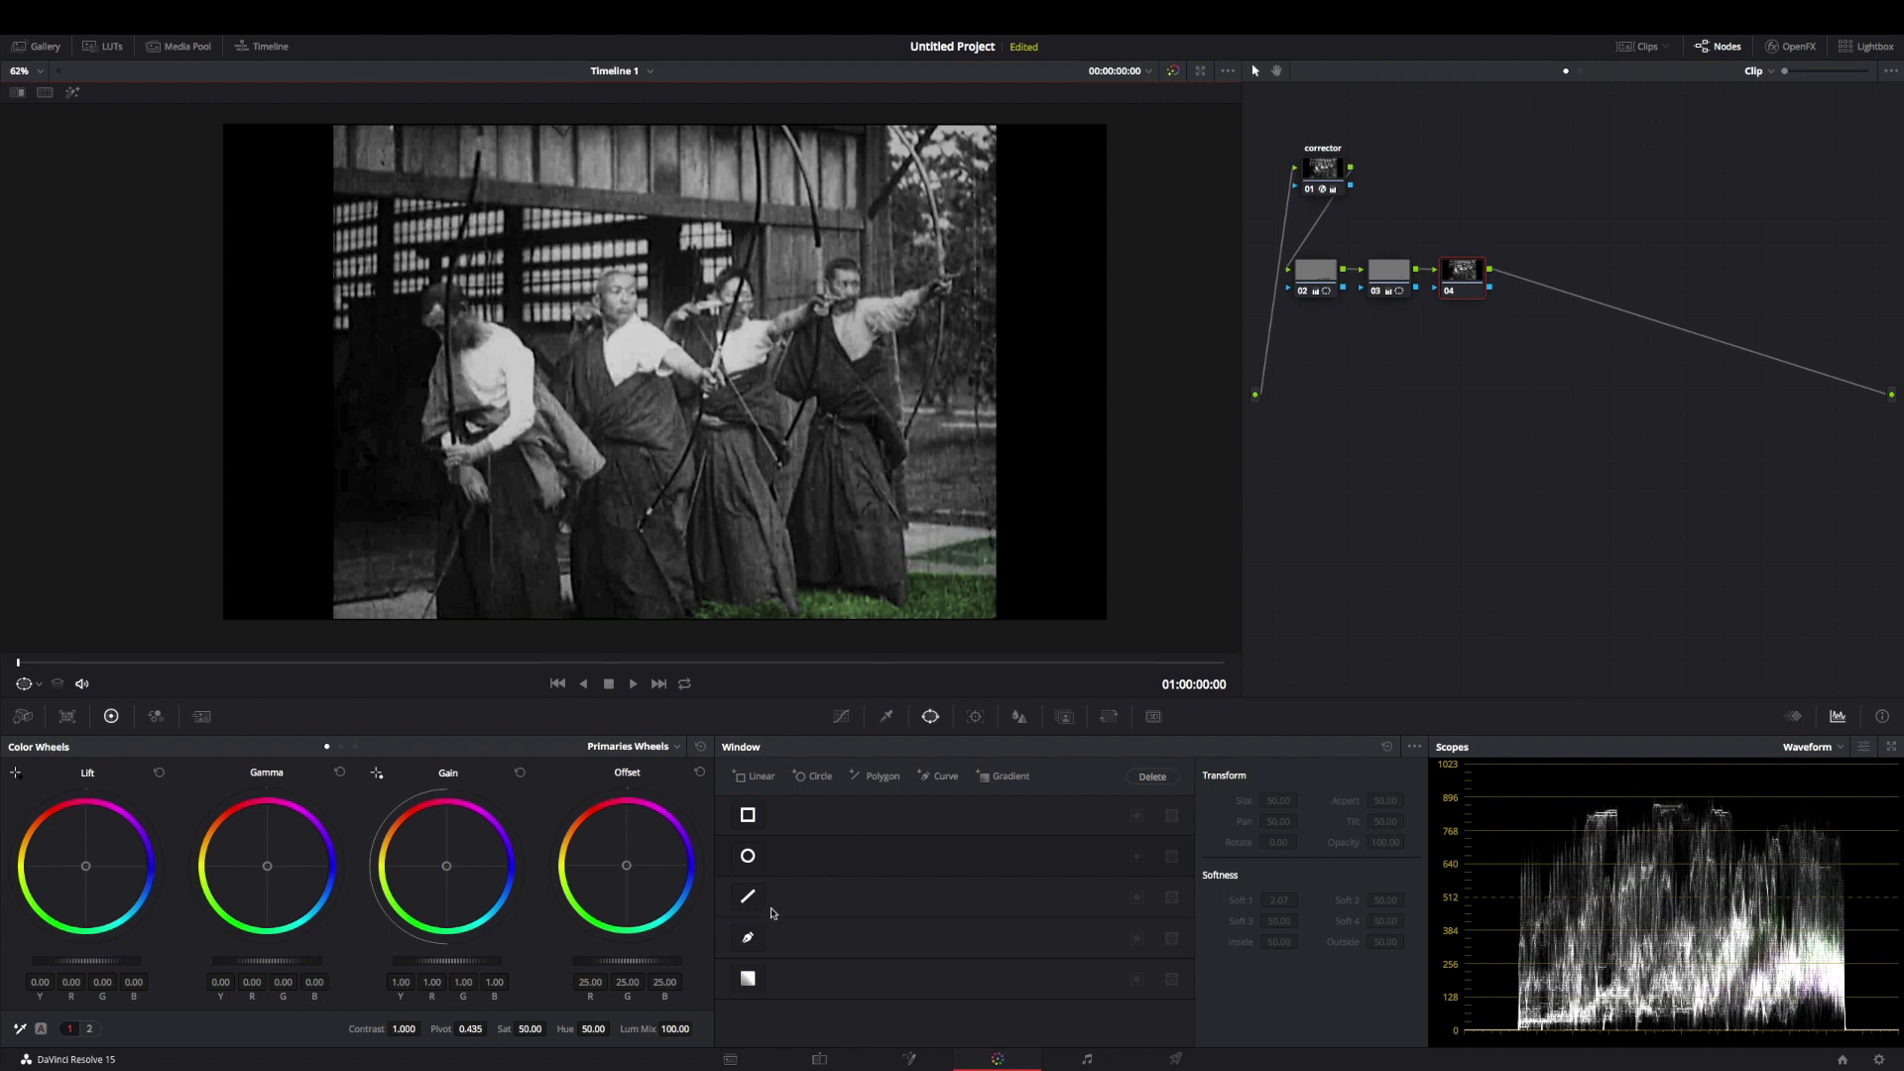
{"action": "left_click", "coordinate": [748, 938]}
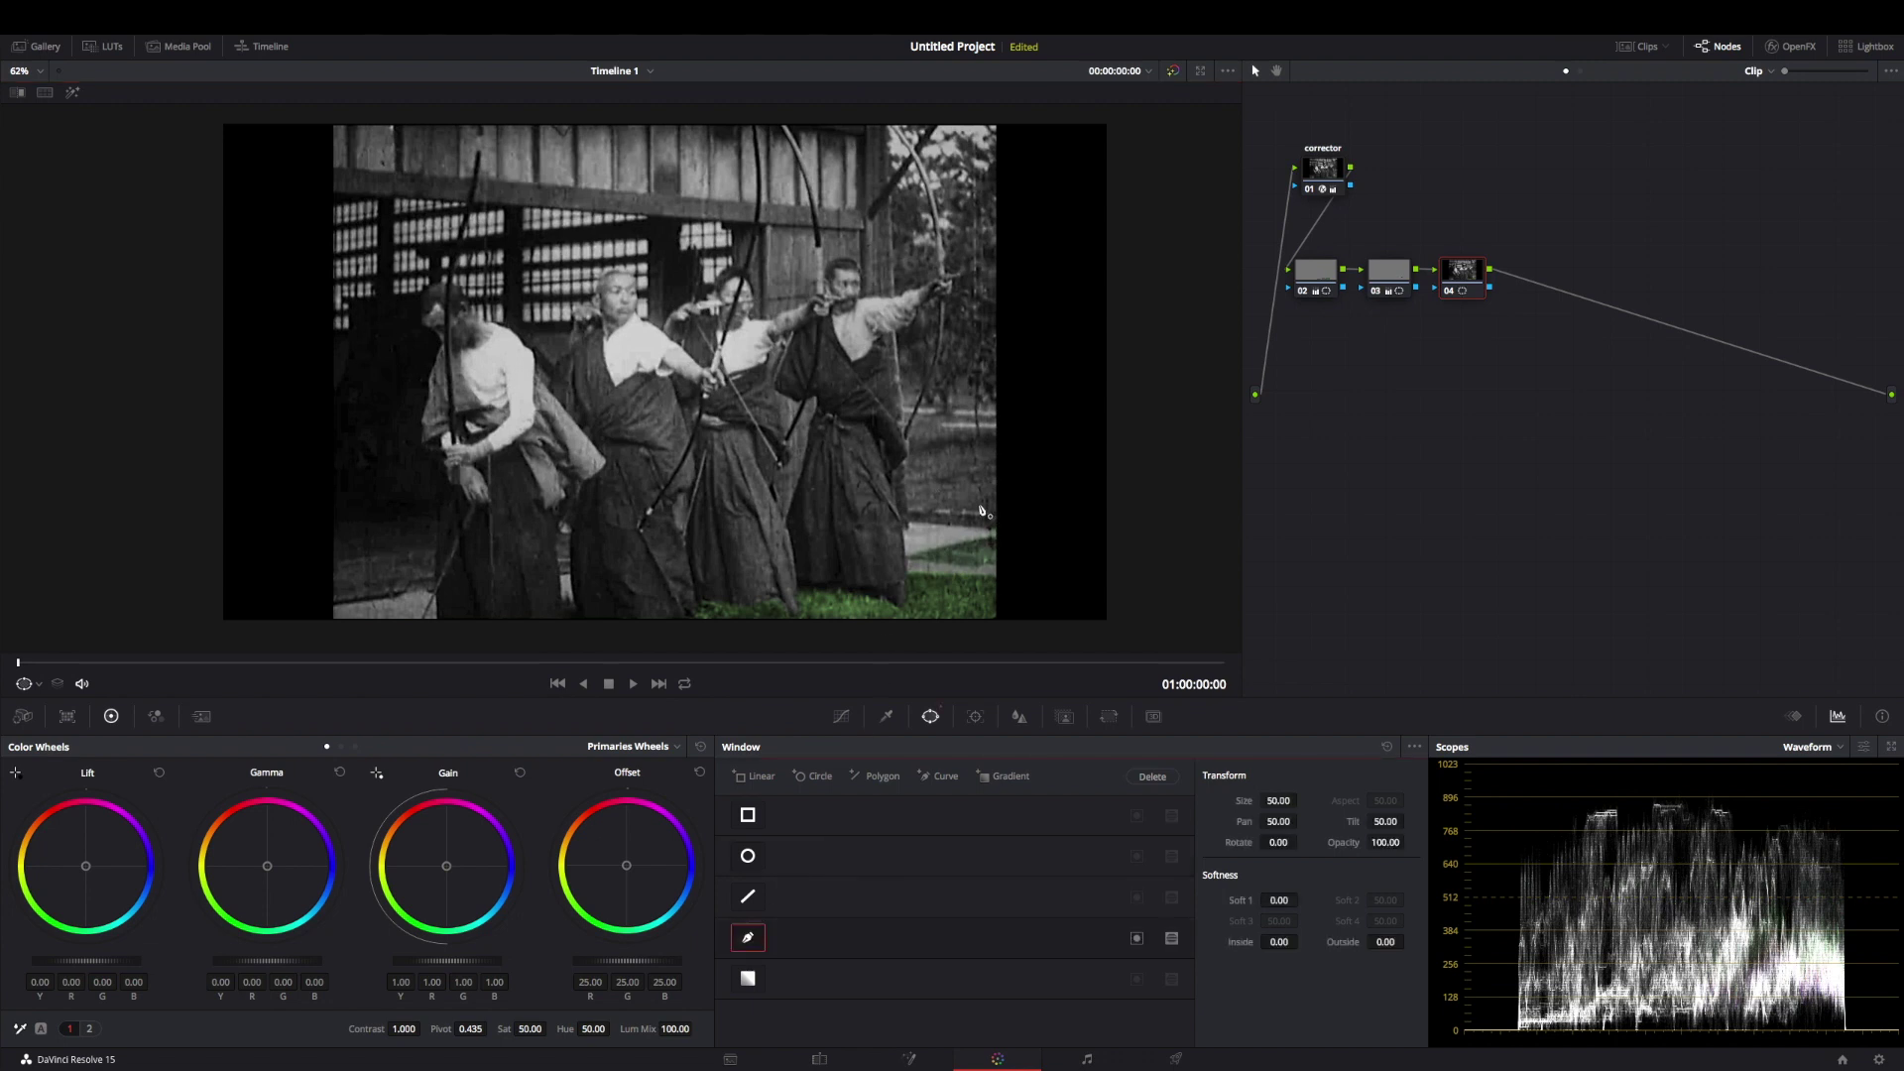
{"action": "scroll", "coordinate": [980, 511], "scroll_direction": "up", "scroll_amount": 3}
{"action": "scroll", "coordinate": [727, 390], "scroll_direction": "up", "scroll_amount": 2}
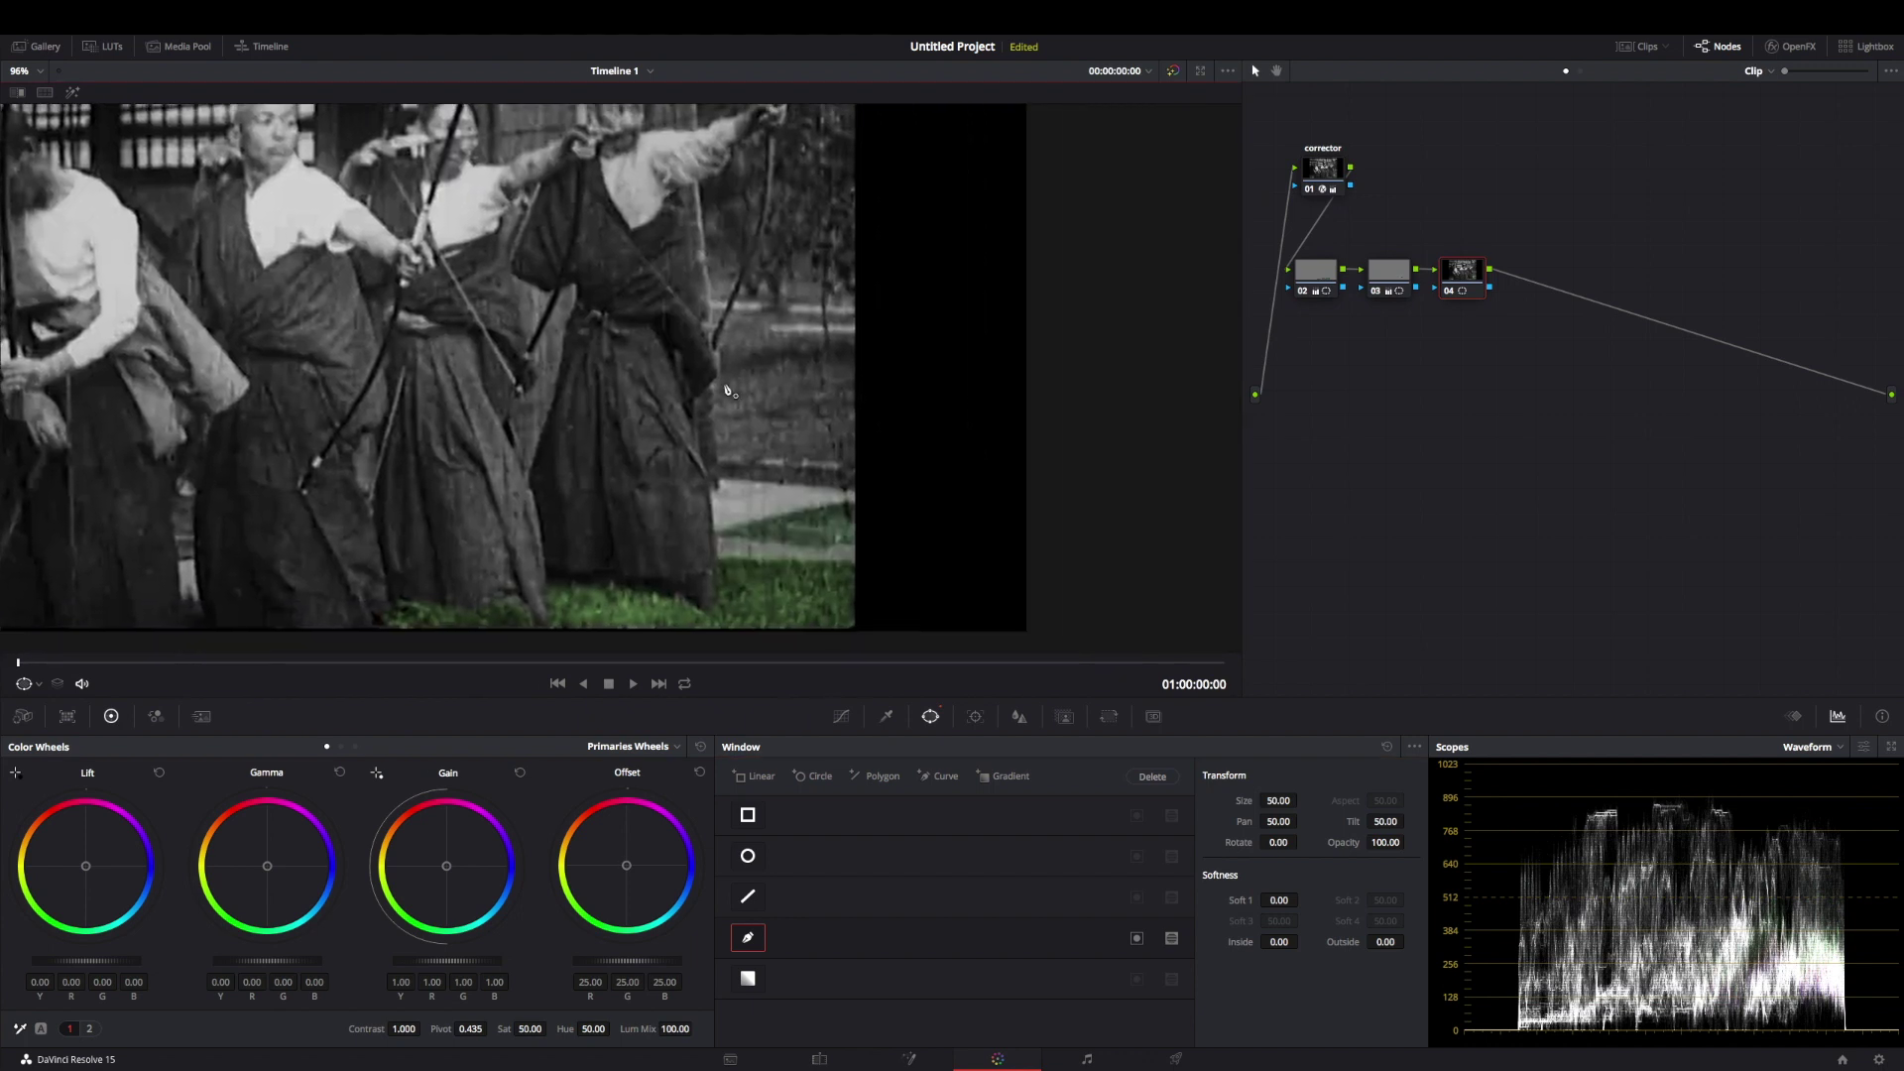
{"action": "scroll", "coordinate": [728, 390], "scroll_direction": "up", "scroll_amount": 3}
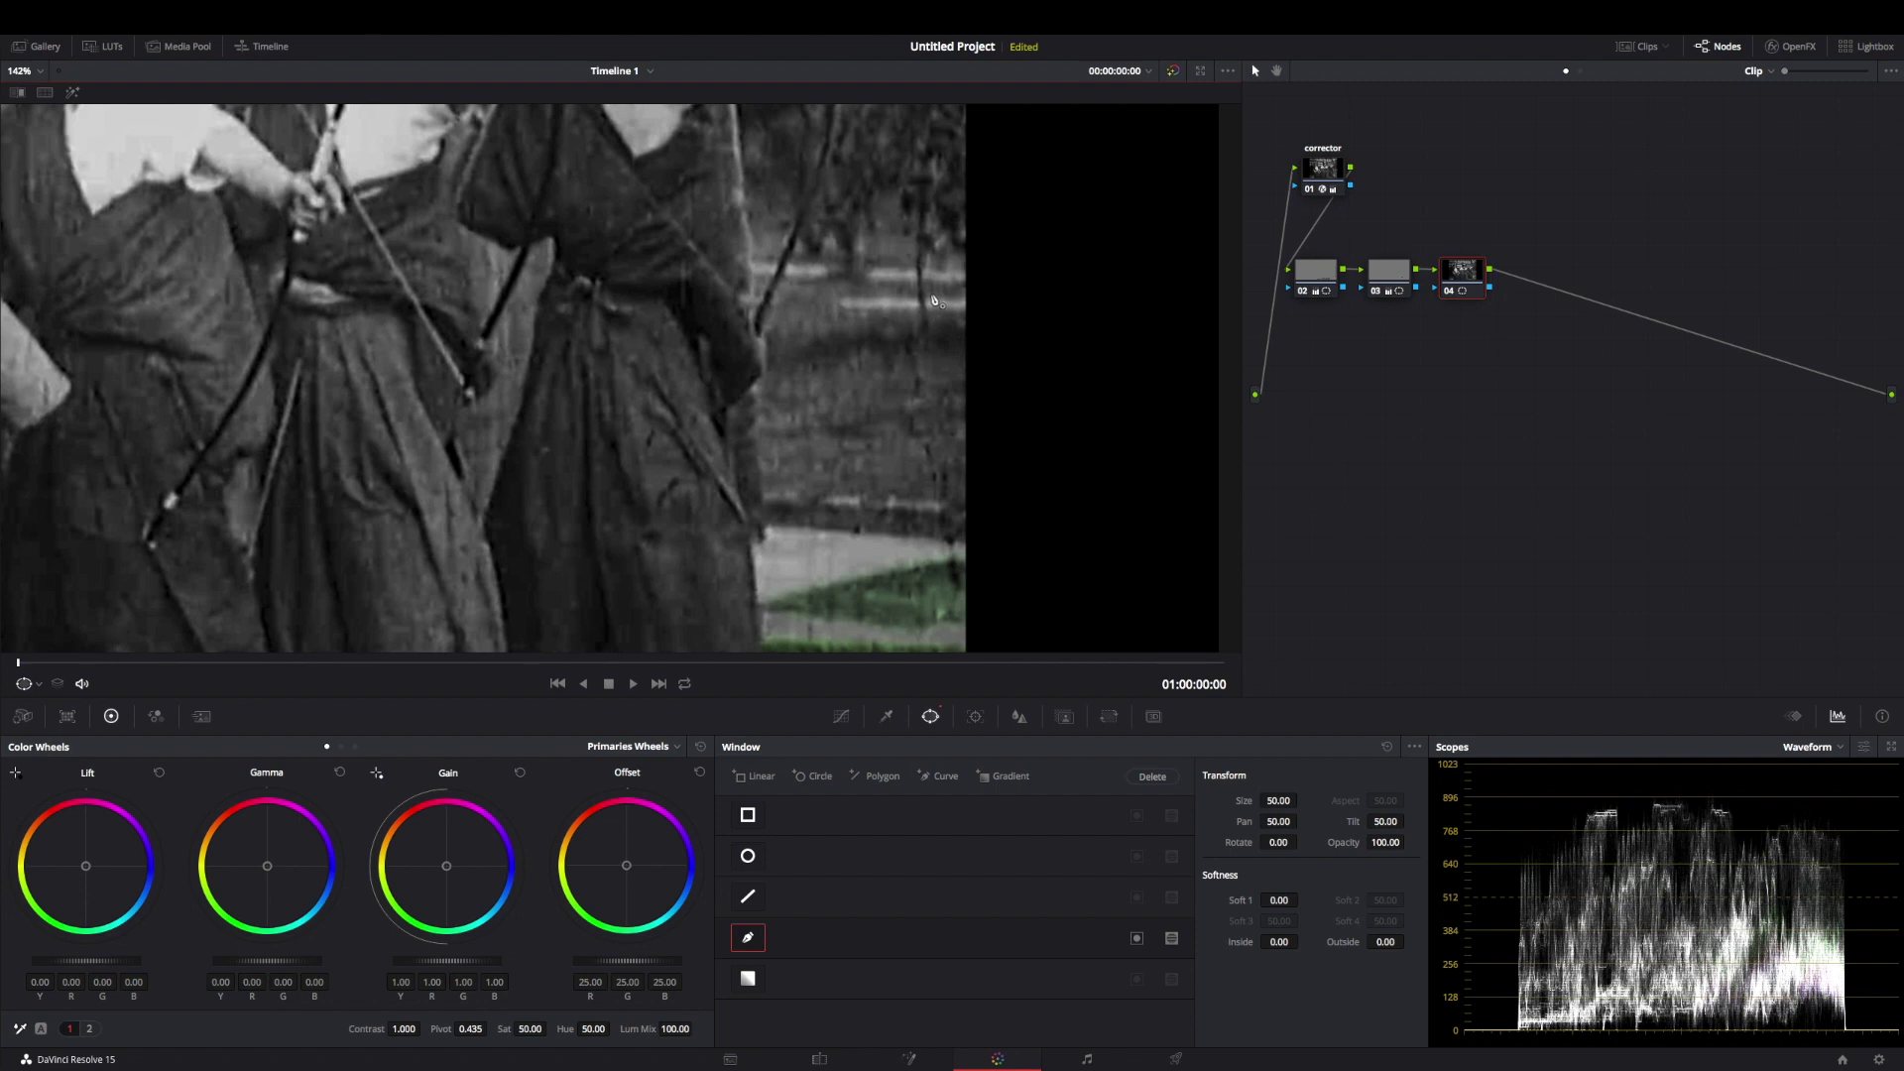
{"action": "left_click", "coordinate": [963, 542]}
{"action": "left_click", "coordinate": [765, 523]}
Trace the outline up the robe edge and along the patch top, close it, and adjust its right corners
{"action": "left_click", "coordinate": [759, 381]}
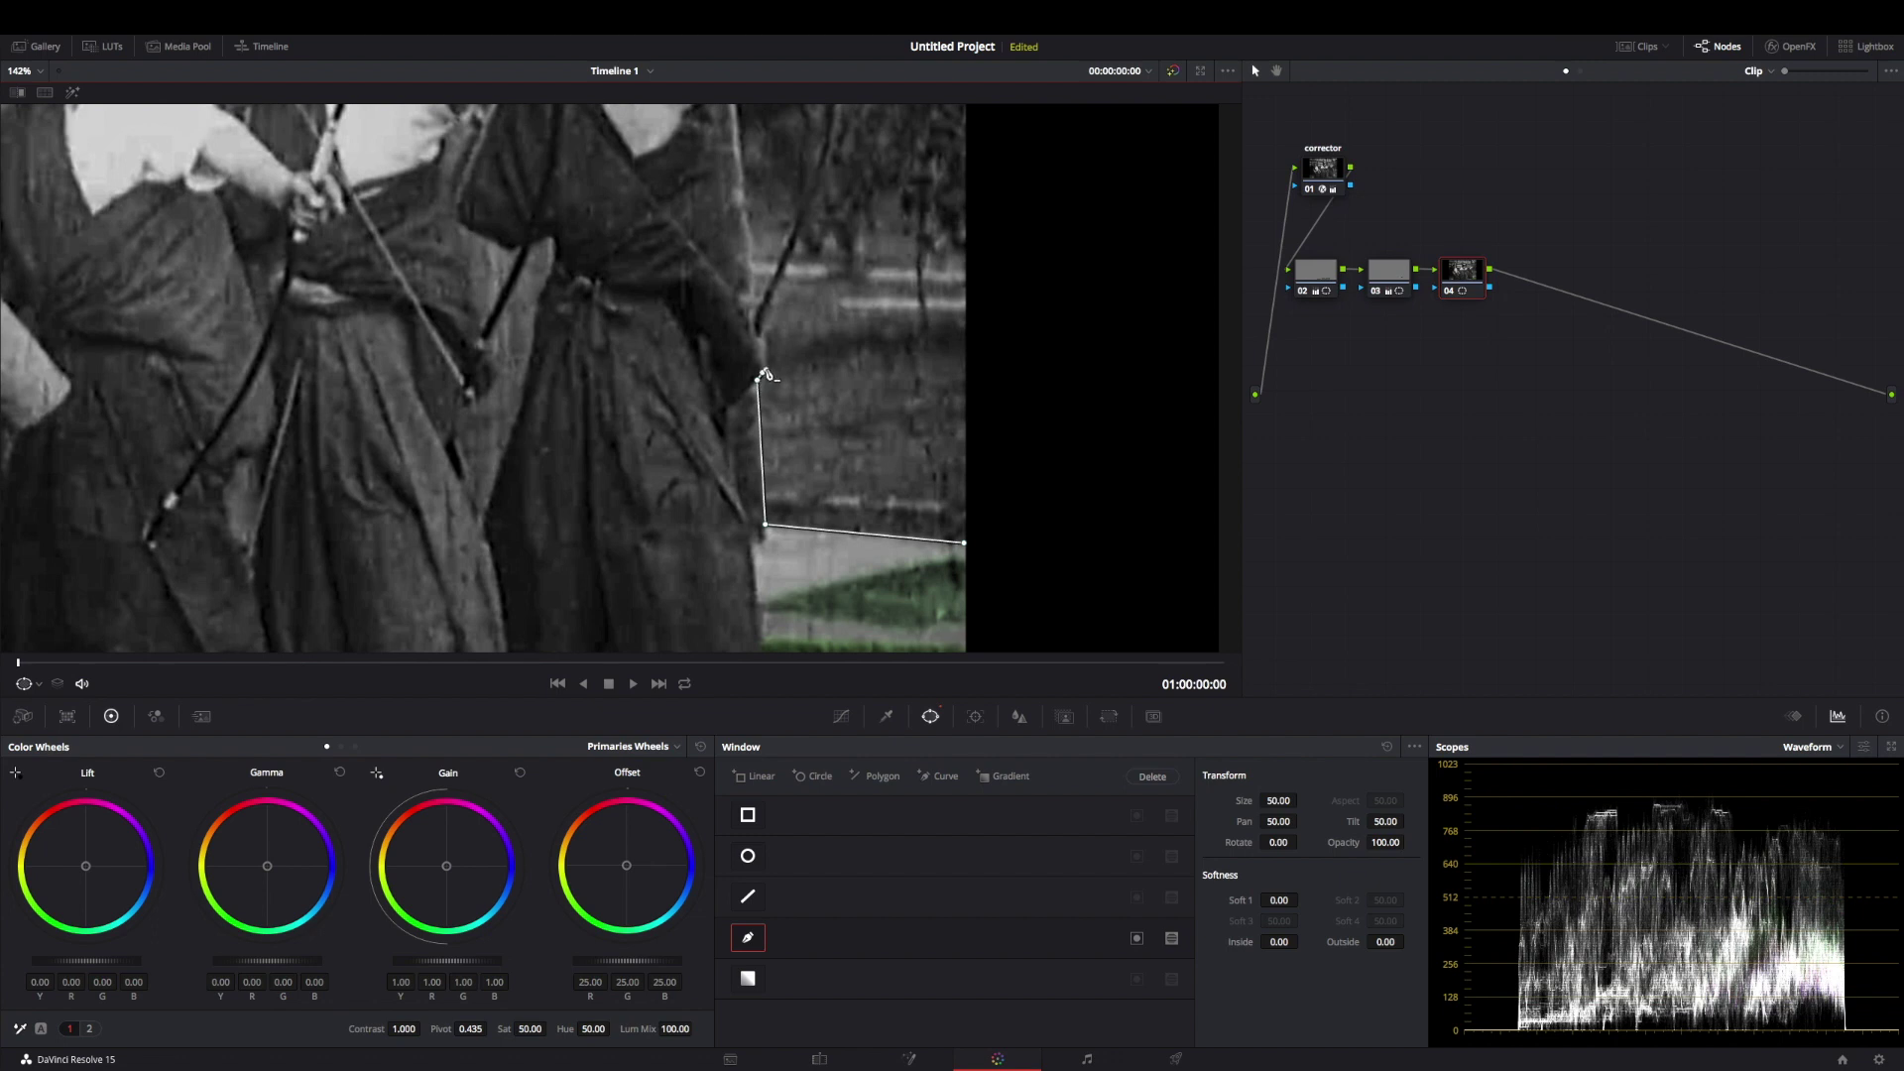
{"action": "left_click", "coordinate": [761, 375]}
{"action": "left_click", "coordinate": [765, 371]}
{"action": "left_click", "coordinate": [768, 355]}
{"action": "left_click", "coordinate": [767, 343]}
{"action": "left_click", "coordinate": [761, 326]}
{"action": "left_click", "coordinate": [771, 308]}
{"action": "mouse_move", "coordinate": [779, 296]}
{"action": "left_mouse_down"}
{"action": "mouse_move", "coordinate": [950, 287]}
{"action": "mouse_move", "coordinate": [841, 306]}
{"action": "mouse_move", "coordinate": [962, 314]}
{"action": "left_mouse_up"}
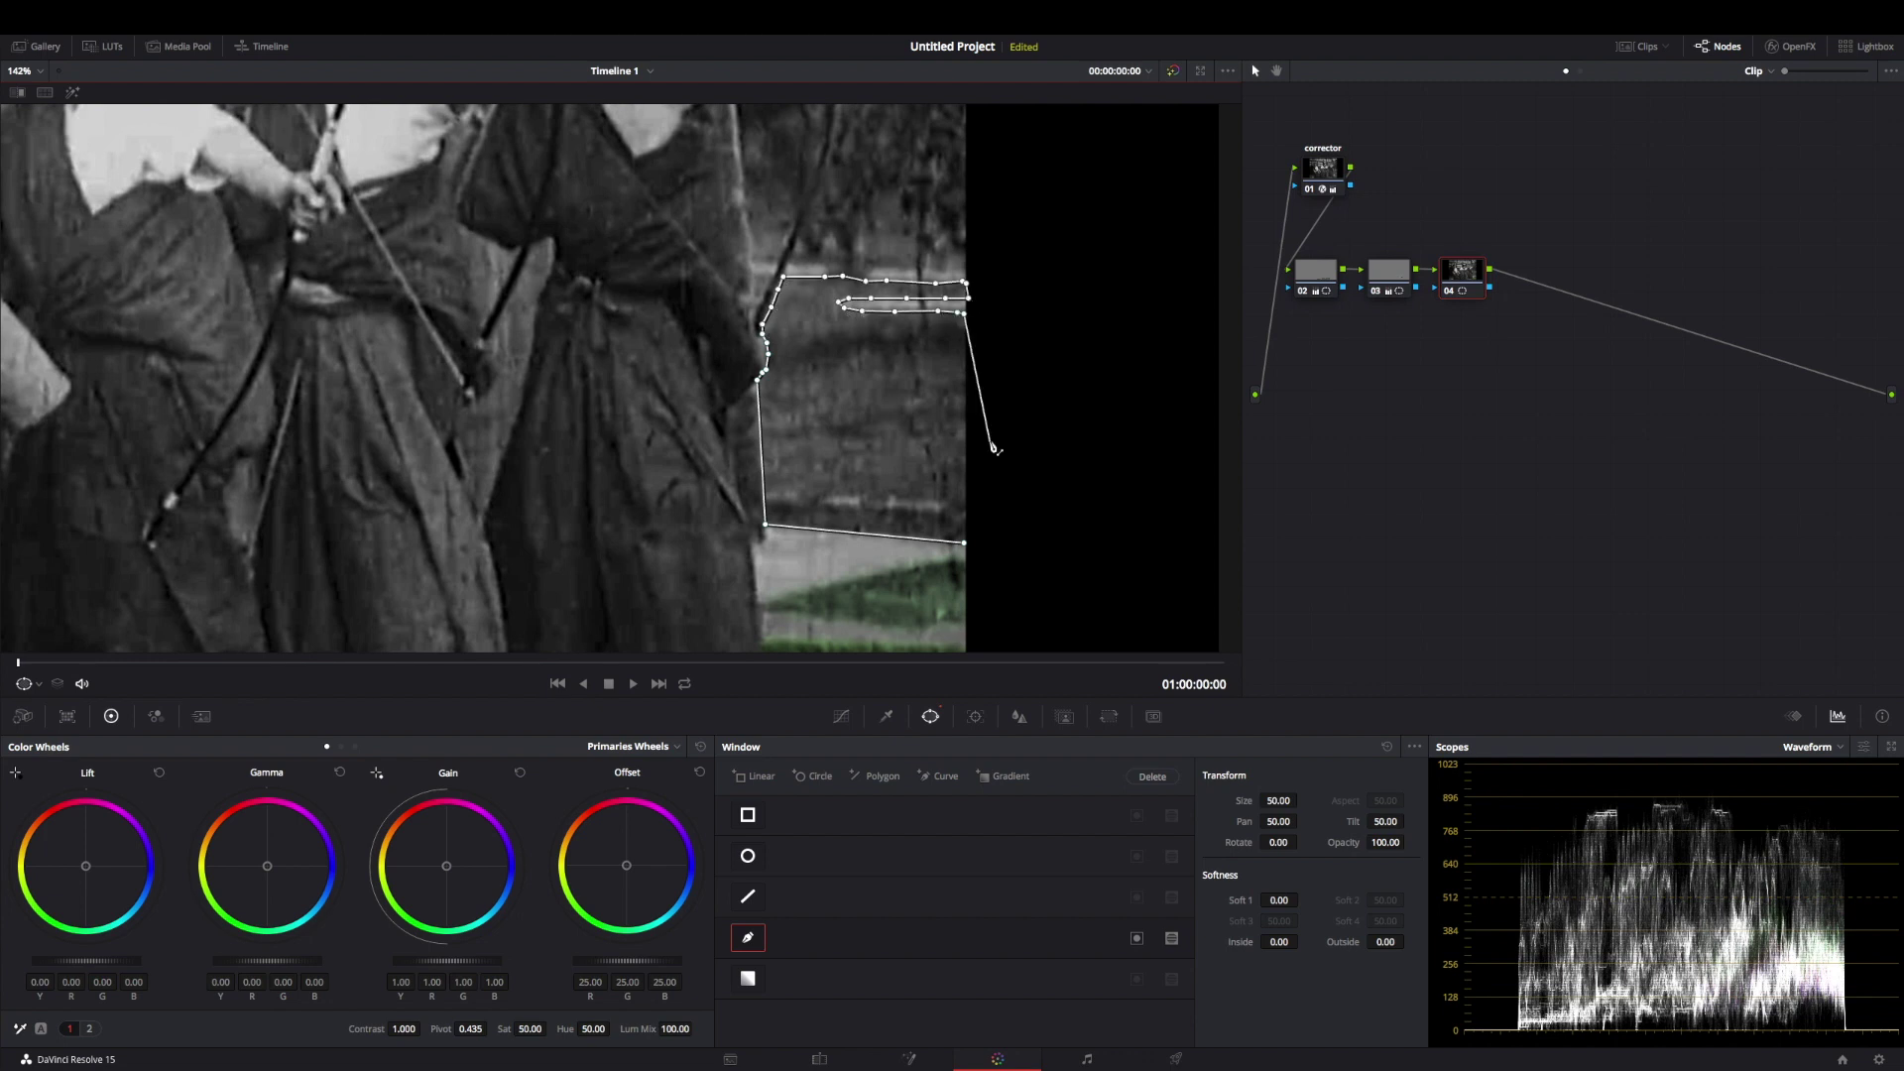
{"action": "left_click", "coordinate": [964, 542]}
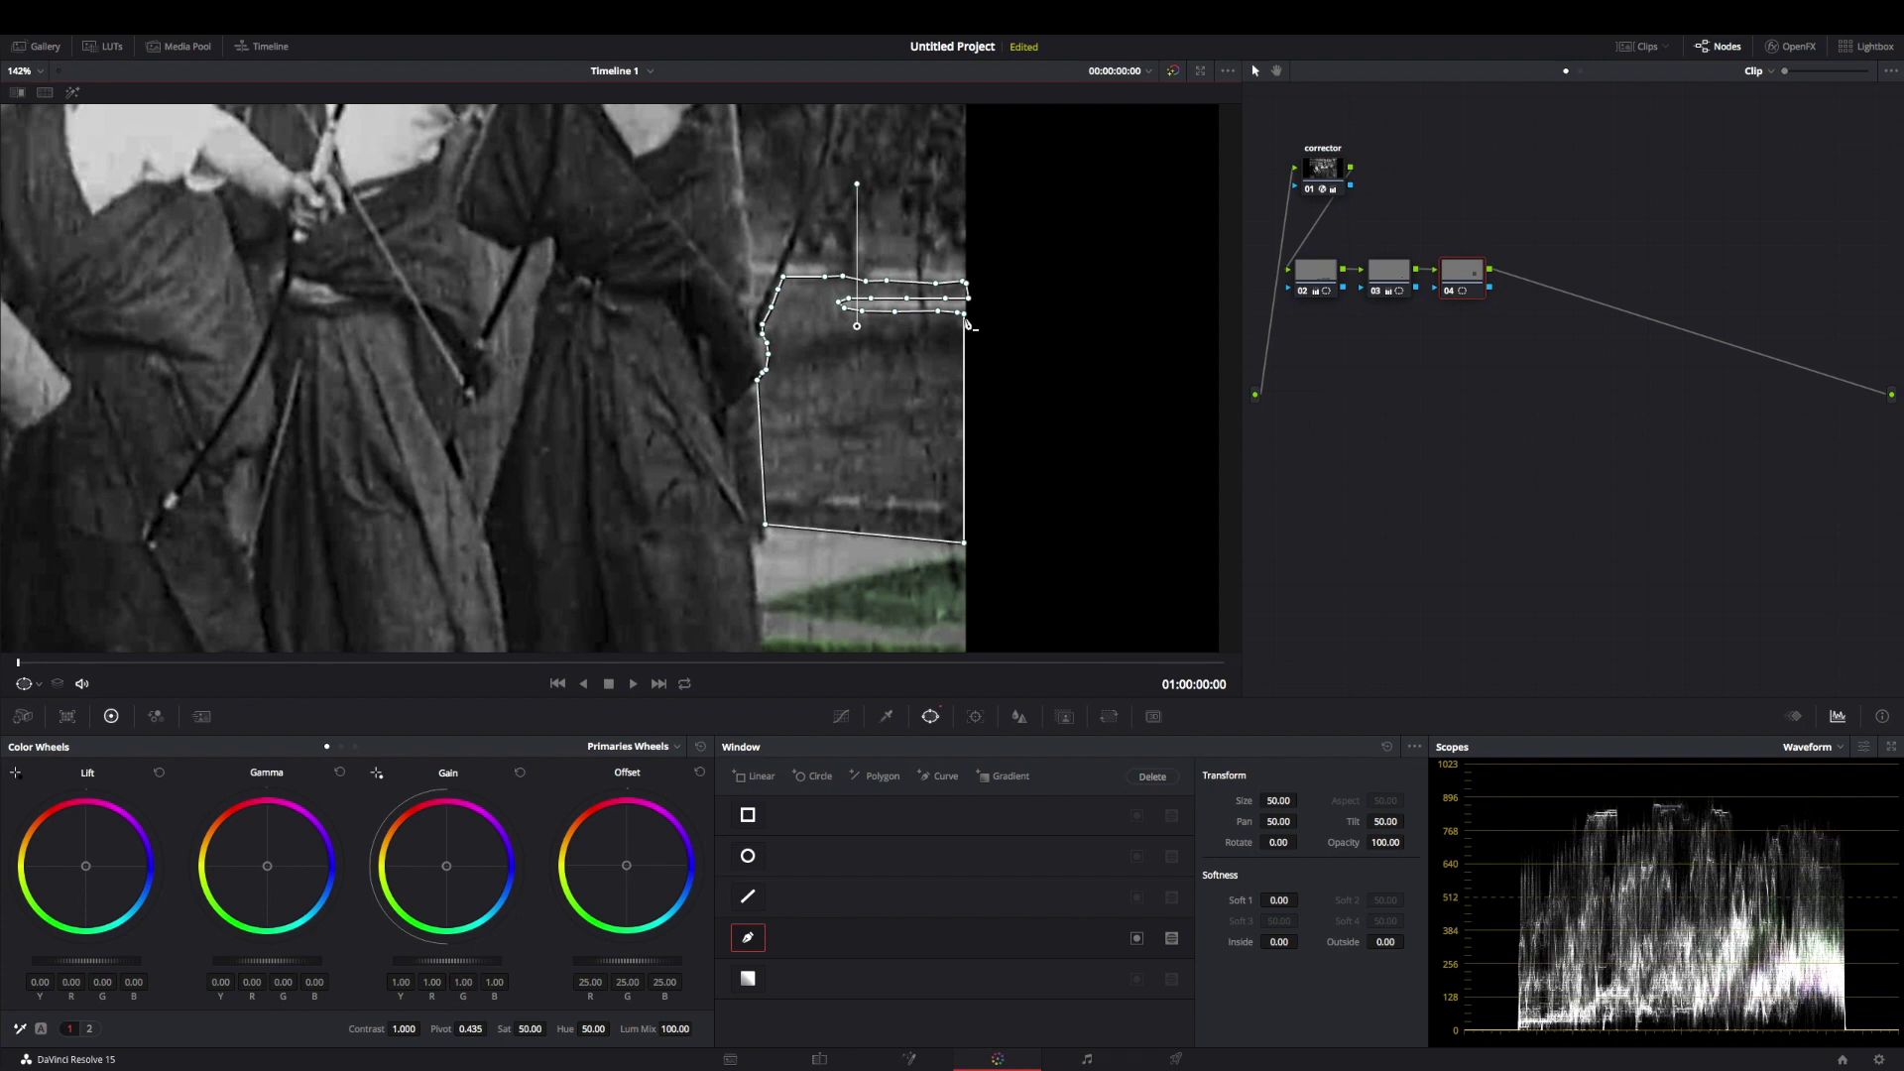
{"action": "mouse_move", "coordinate": [967, 322]}
{"action": "left_mouse_down"}
{"action": "mouse_move", "coordinate": [1031, 314]}
{"action": "mouse_move", "coordinate": [971, 323]}
{"action": "left_mouse_up"}
{"action": "left_click_drag", "start_coordinate": [966, 548], "coordinate": [970, 551]}
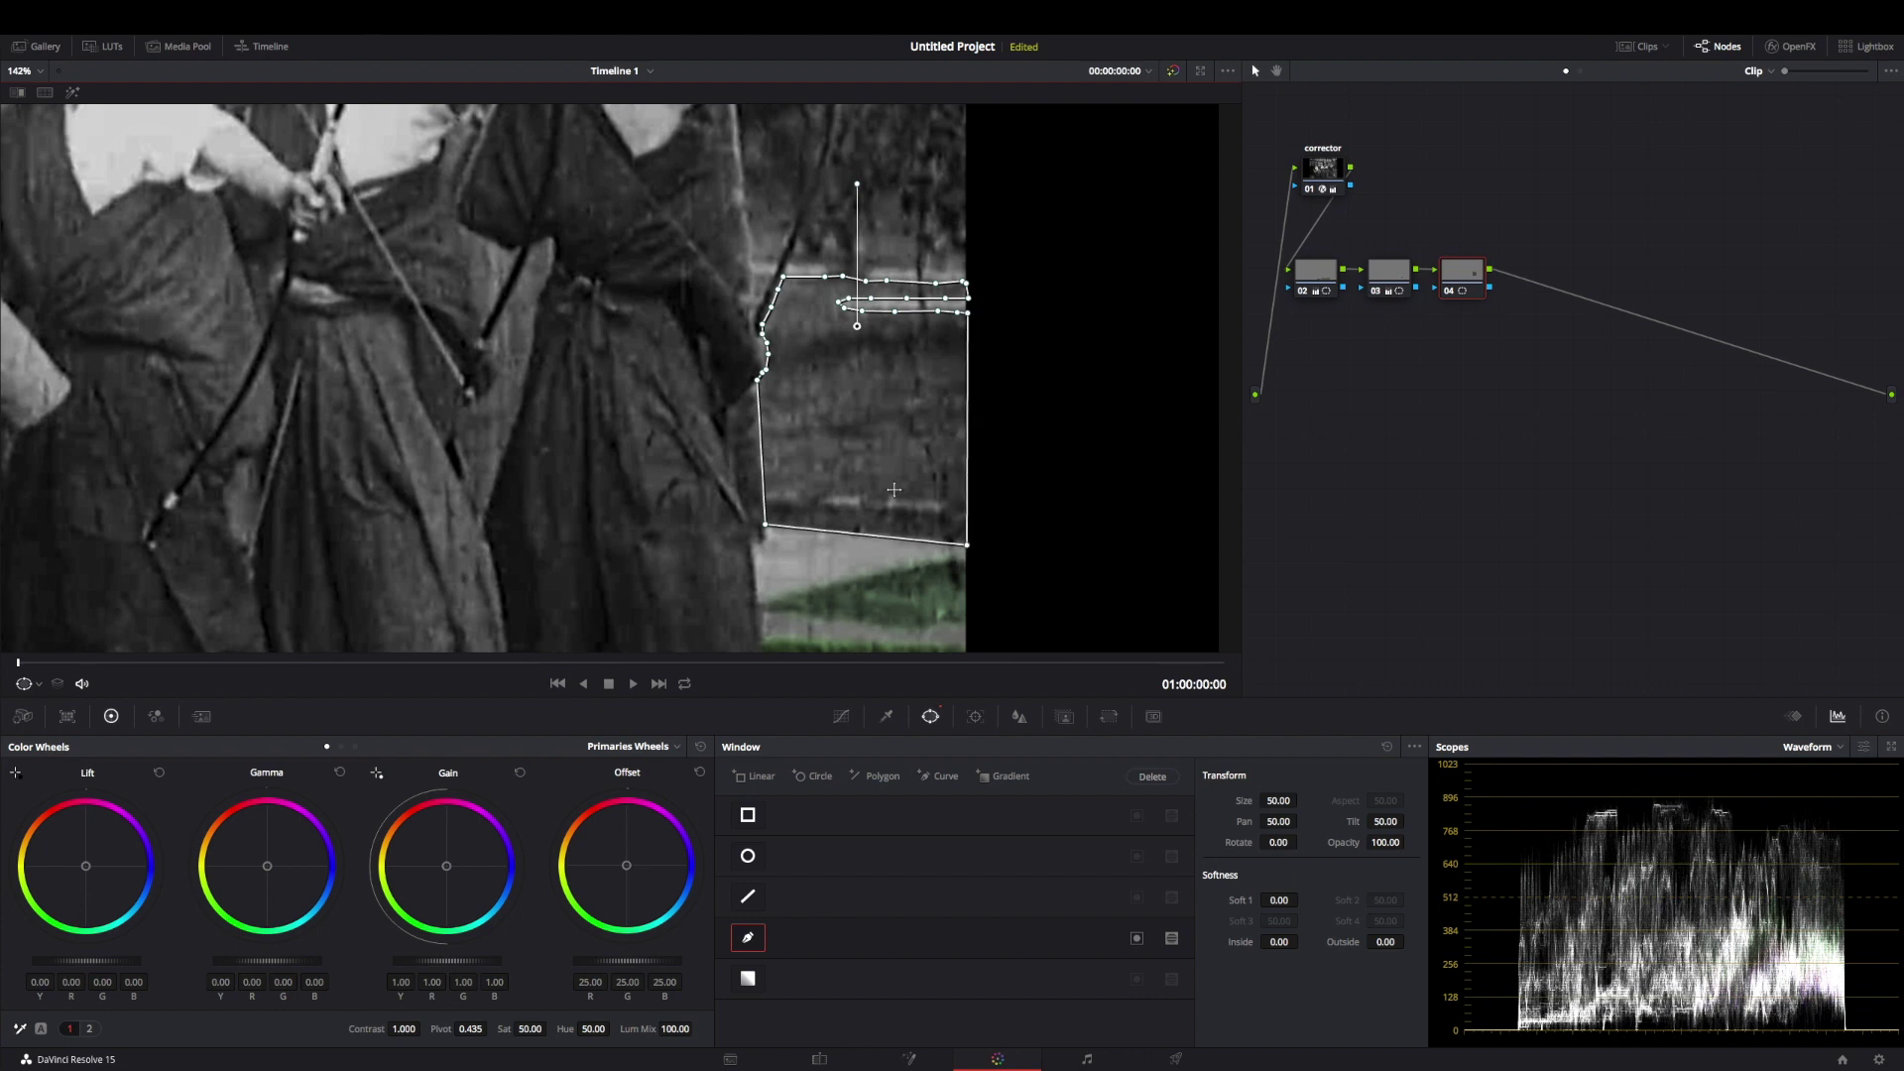
Tint the grass patch green (Gain R 0.85, G 1.07, B 0.76) and add serial node 05
{"action": "left_click_drag", "start_coordinate": [457, 898], "coordinate": [448, 905]}
{"action": "scroll", "coordinate": [1041, 542], "scroll_direction": "down", "scroll_amount": 4}
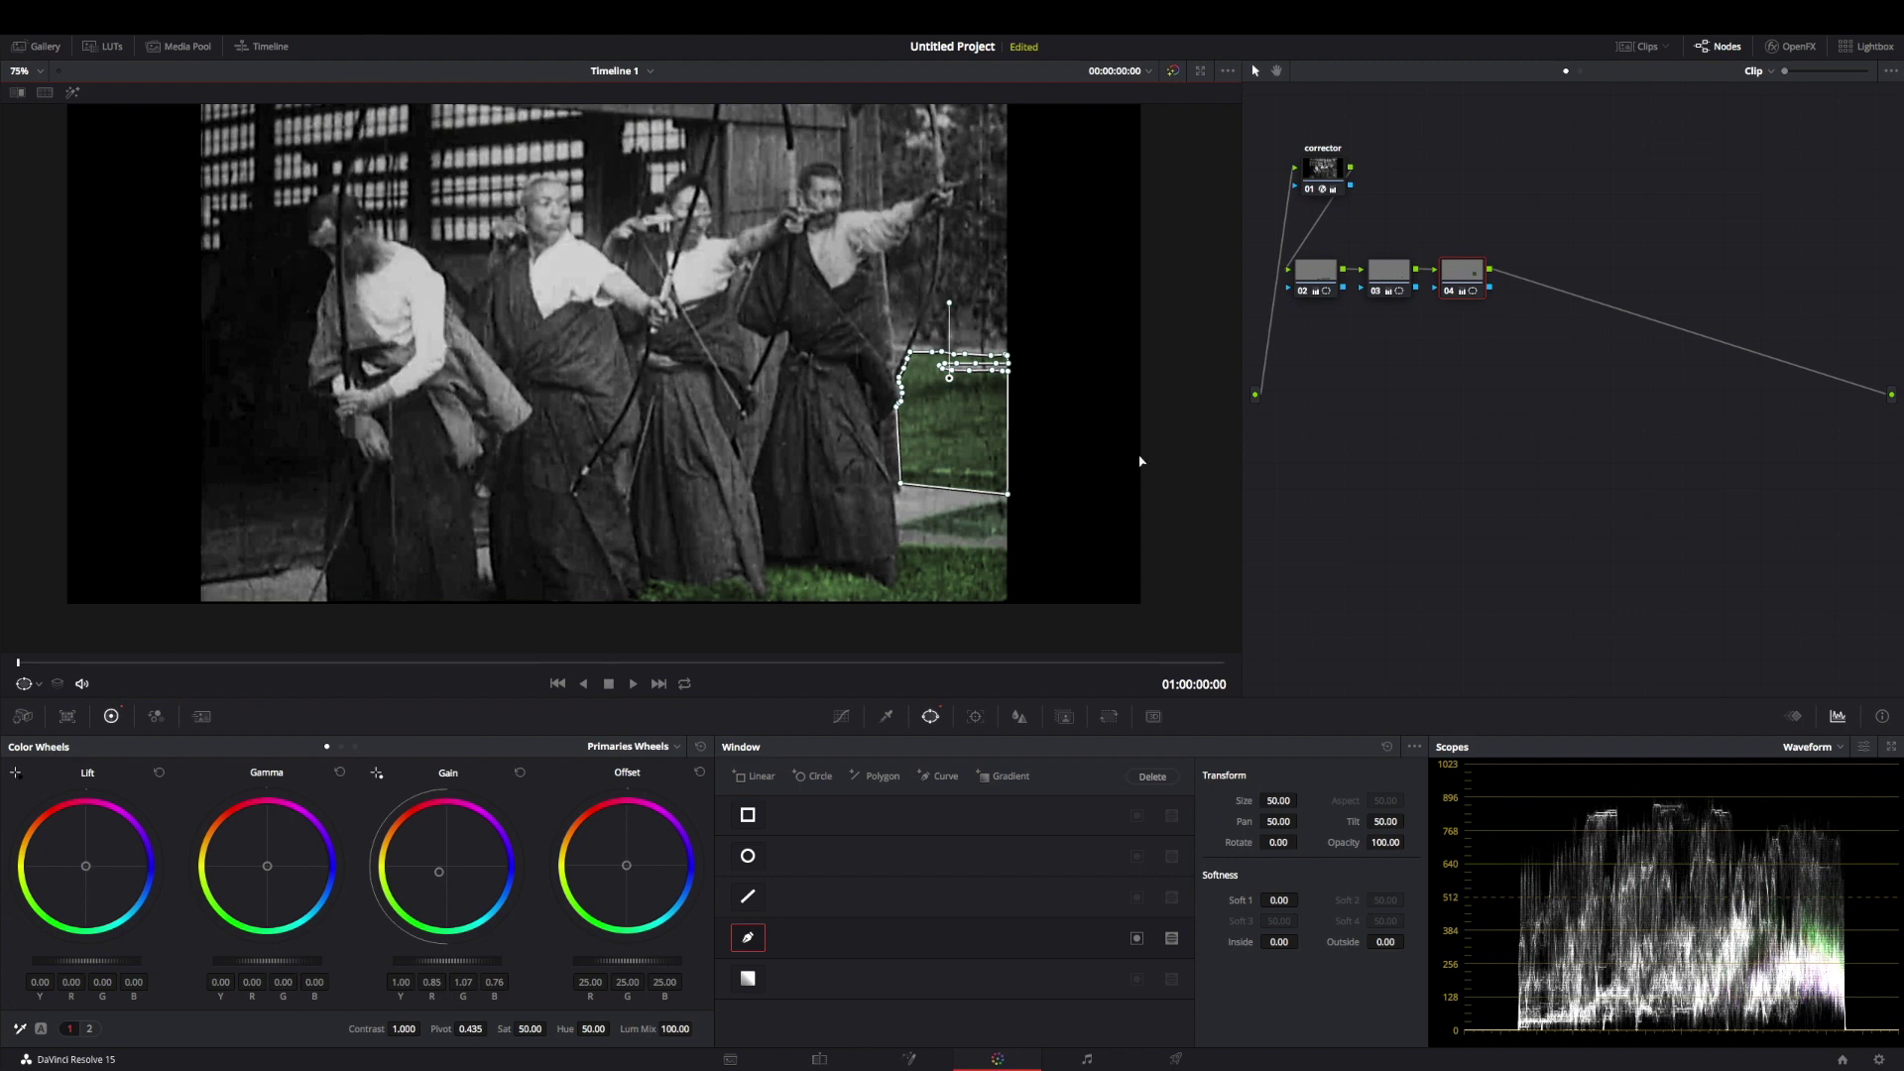
{"action": "key", "text": "alt+s"}
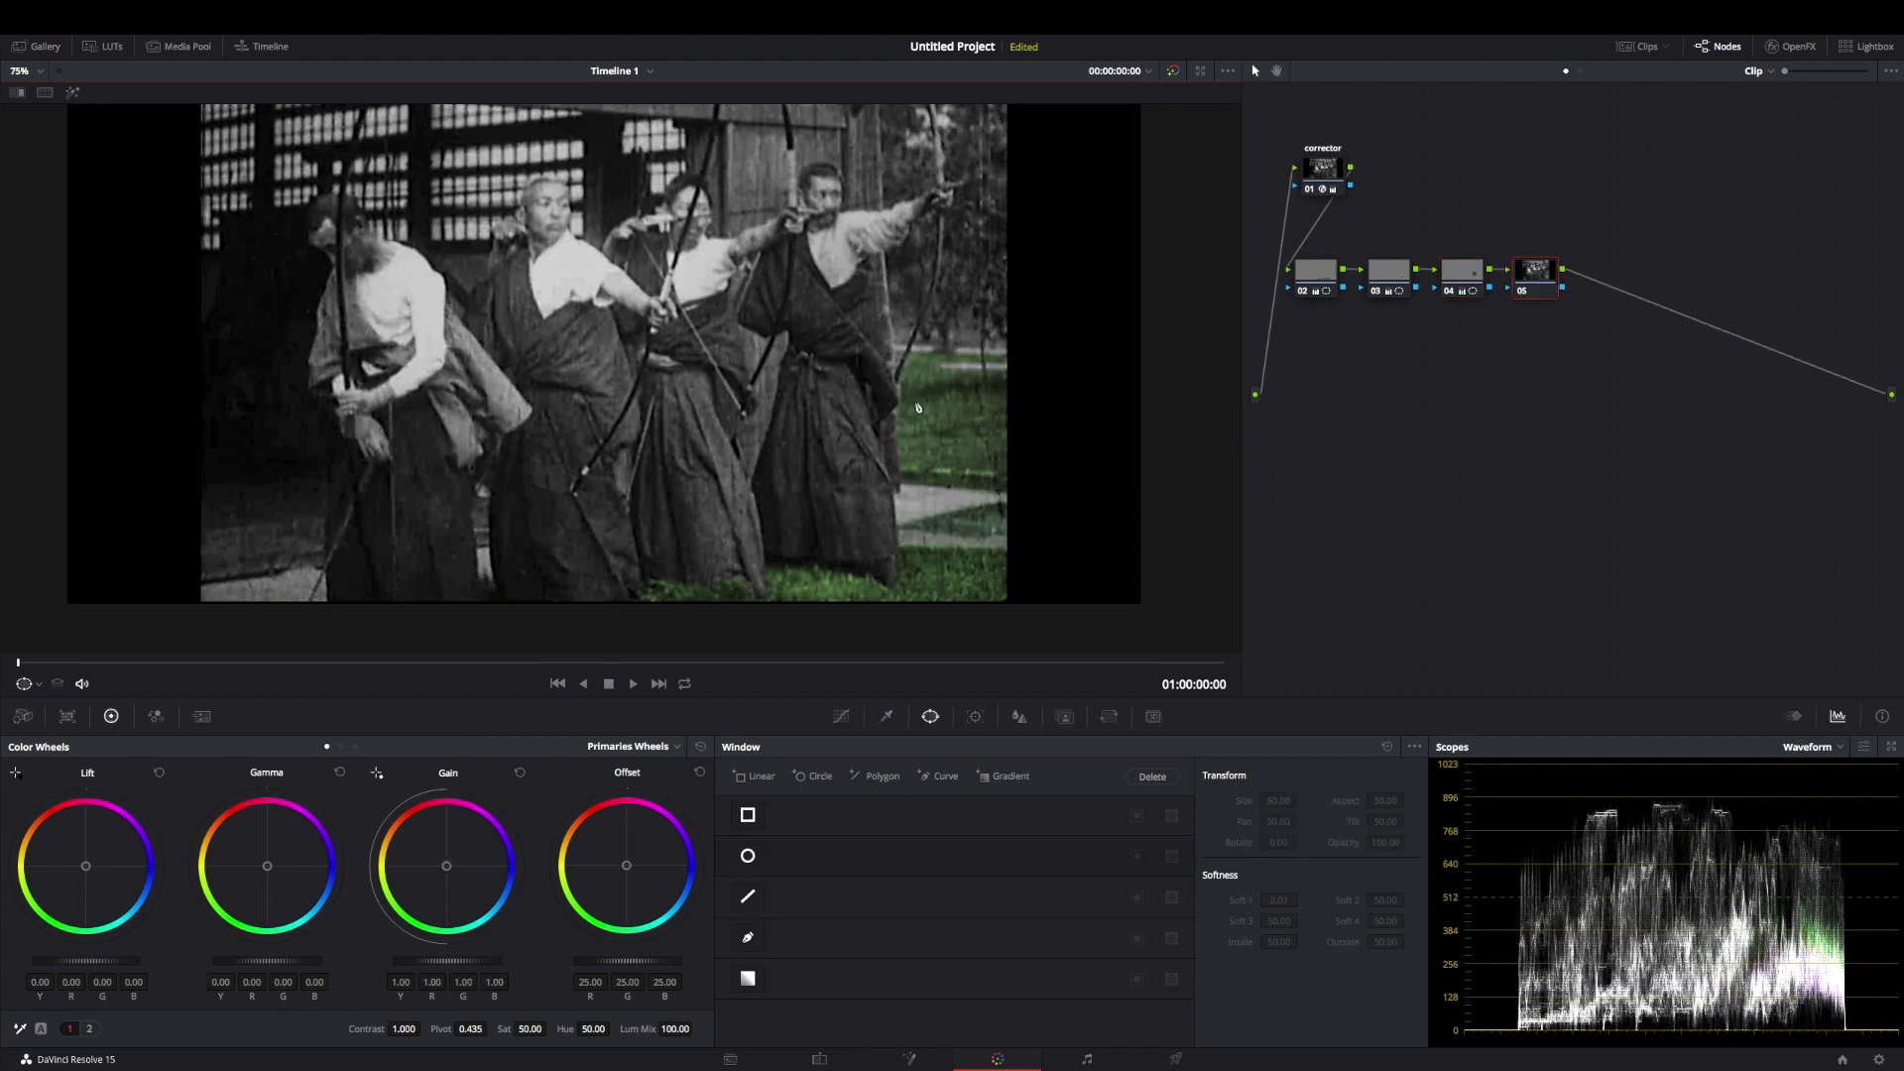
{"action": "scroll", "coordinate": [942, 371], "scroll_direction": "up", "scroll_amount": 1}
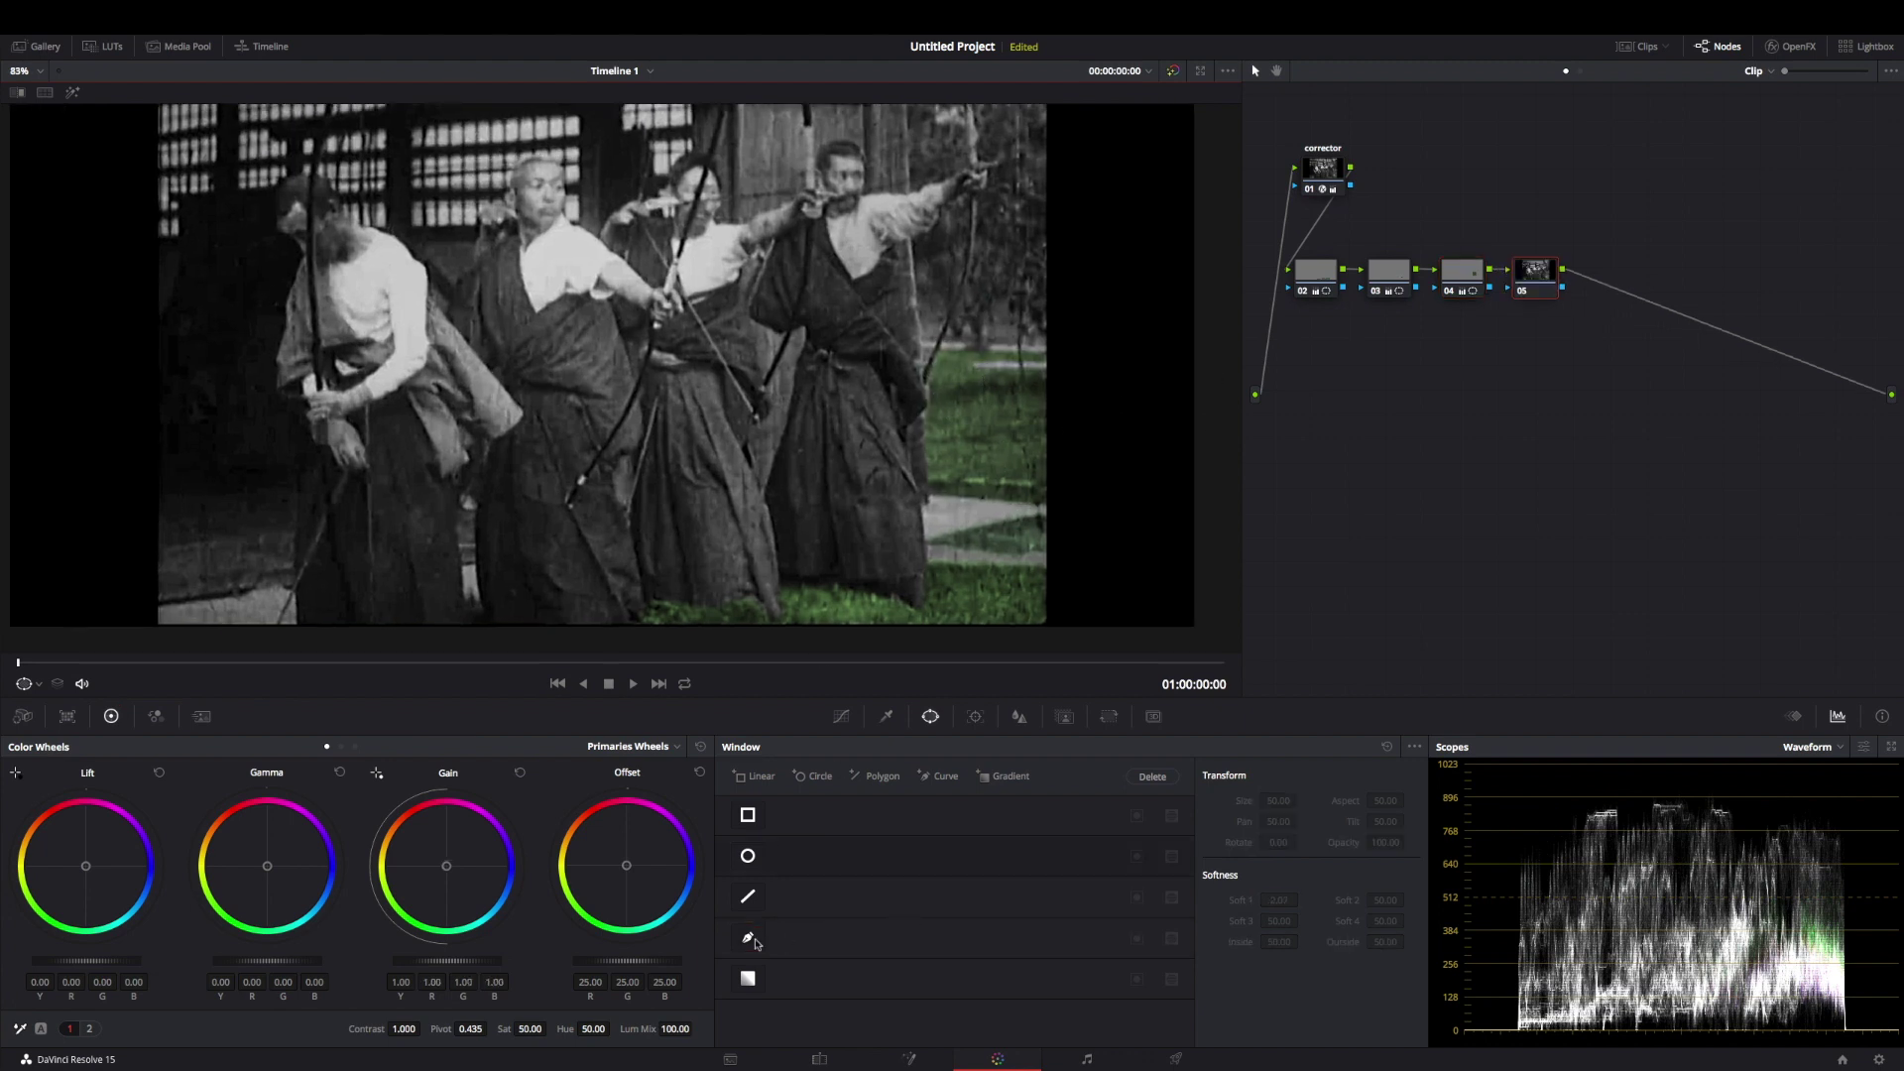
{"action": "scroll", "coordinate": [931, 462], "scroll_direction": "up", "scroll_amount": 1}
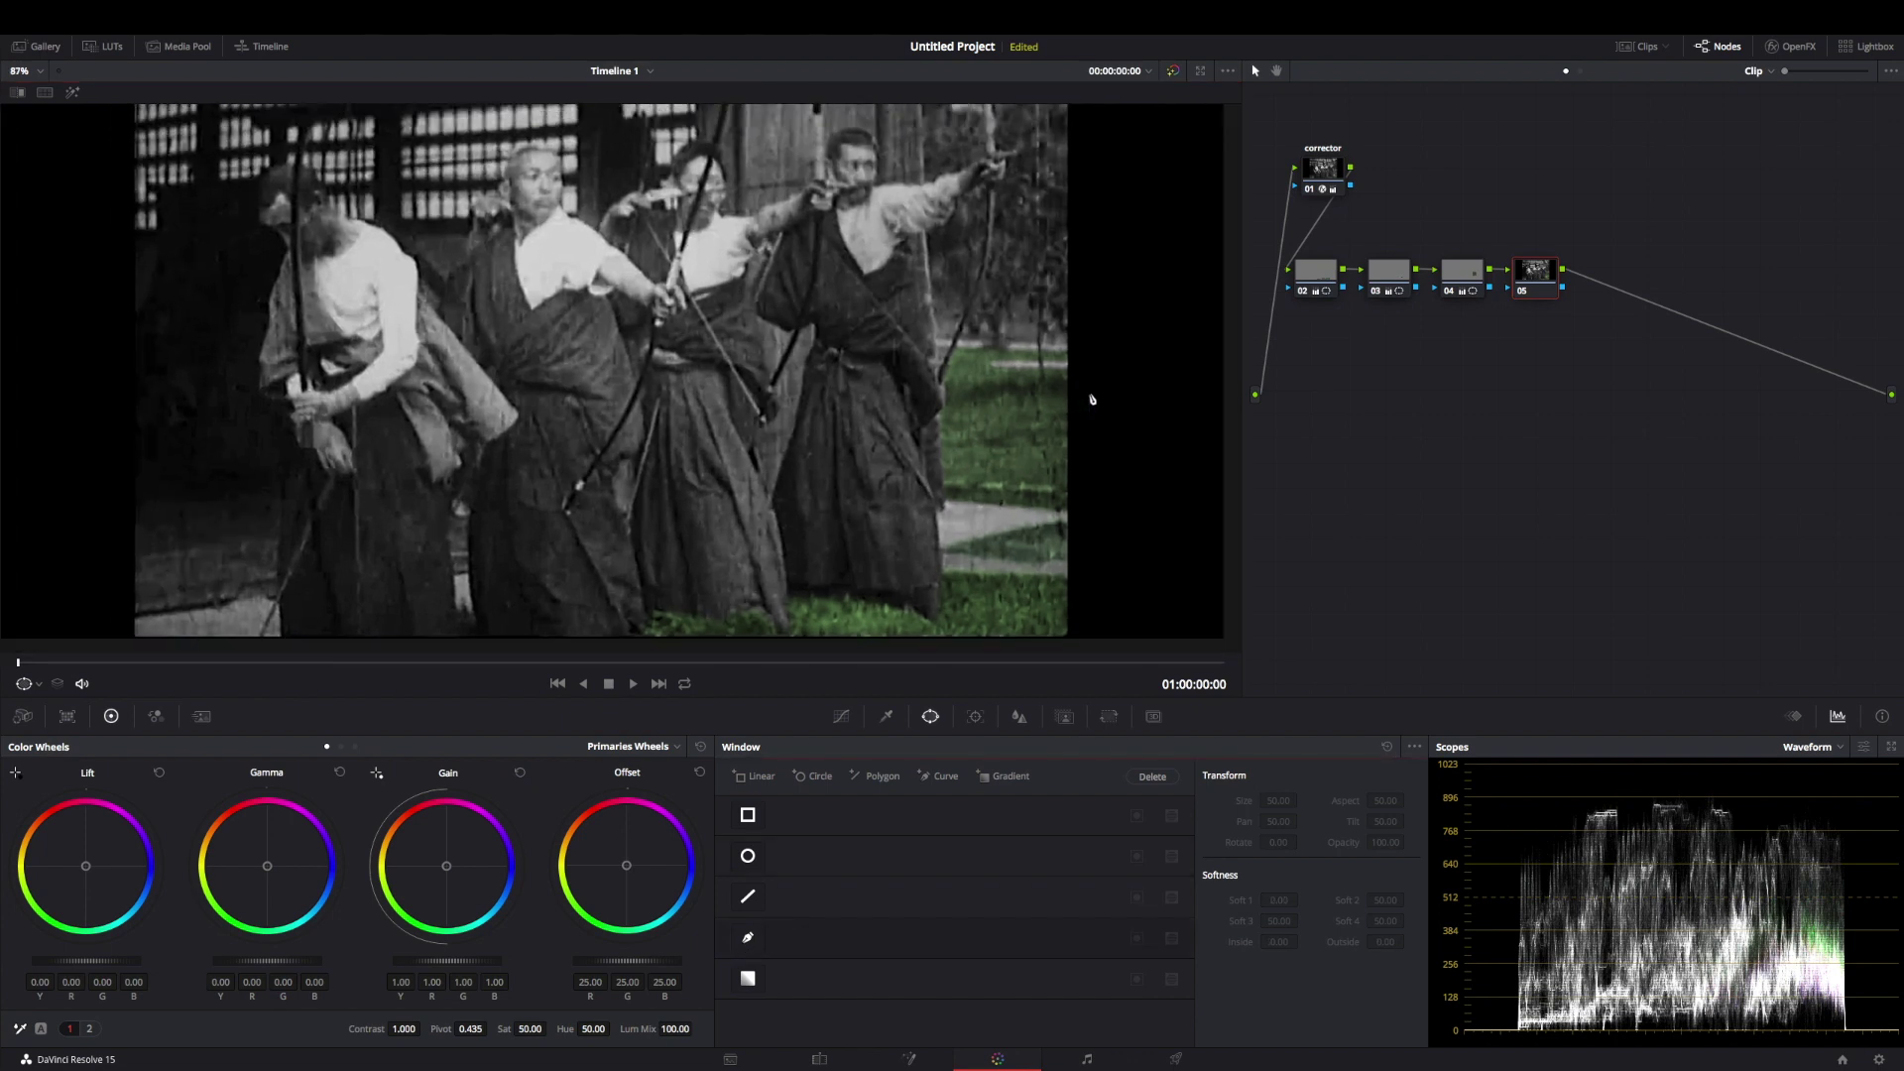
{"action": "scroll", "coordinate": [1092, 400], "scroll_direction": "up", "scroll_amount": 2}
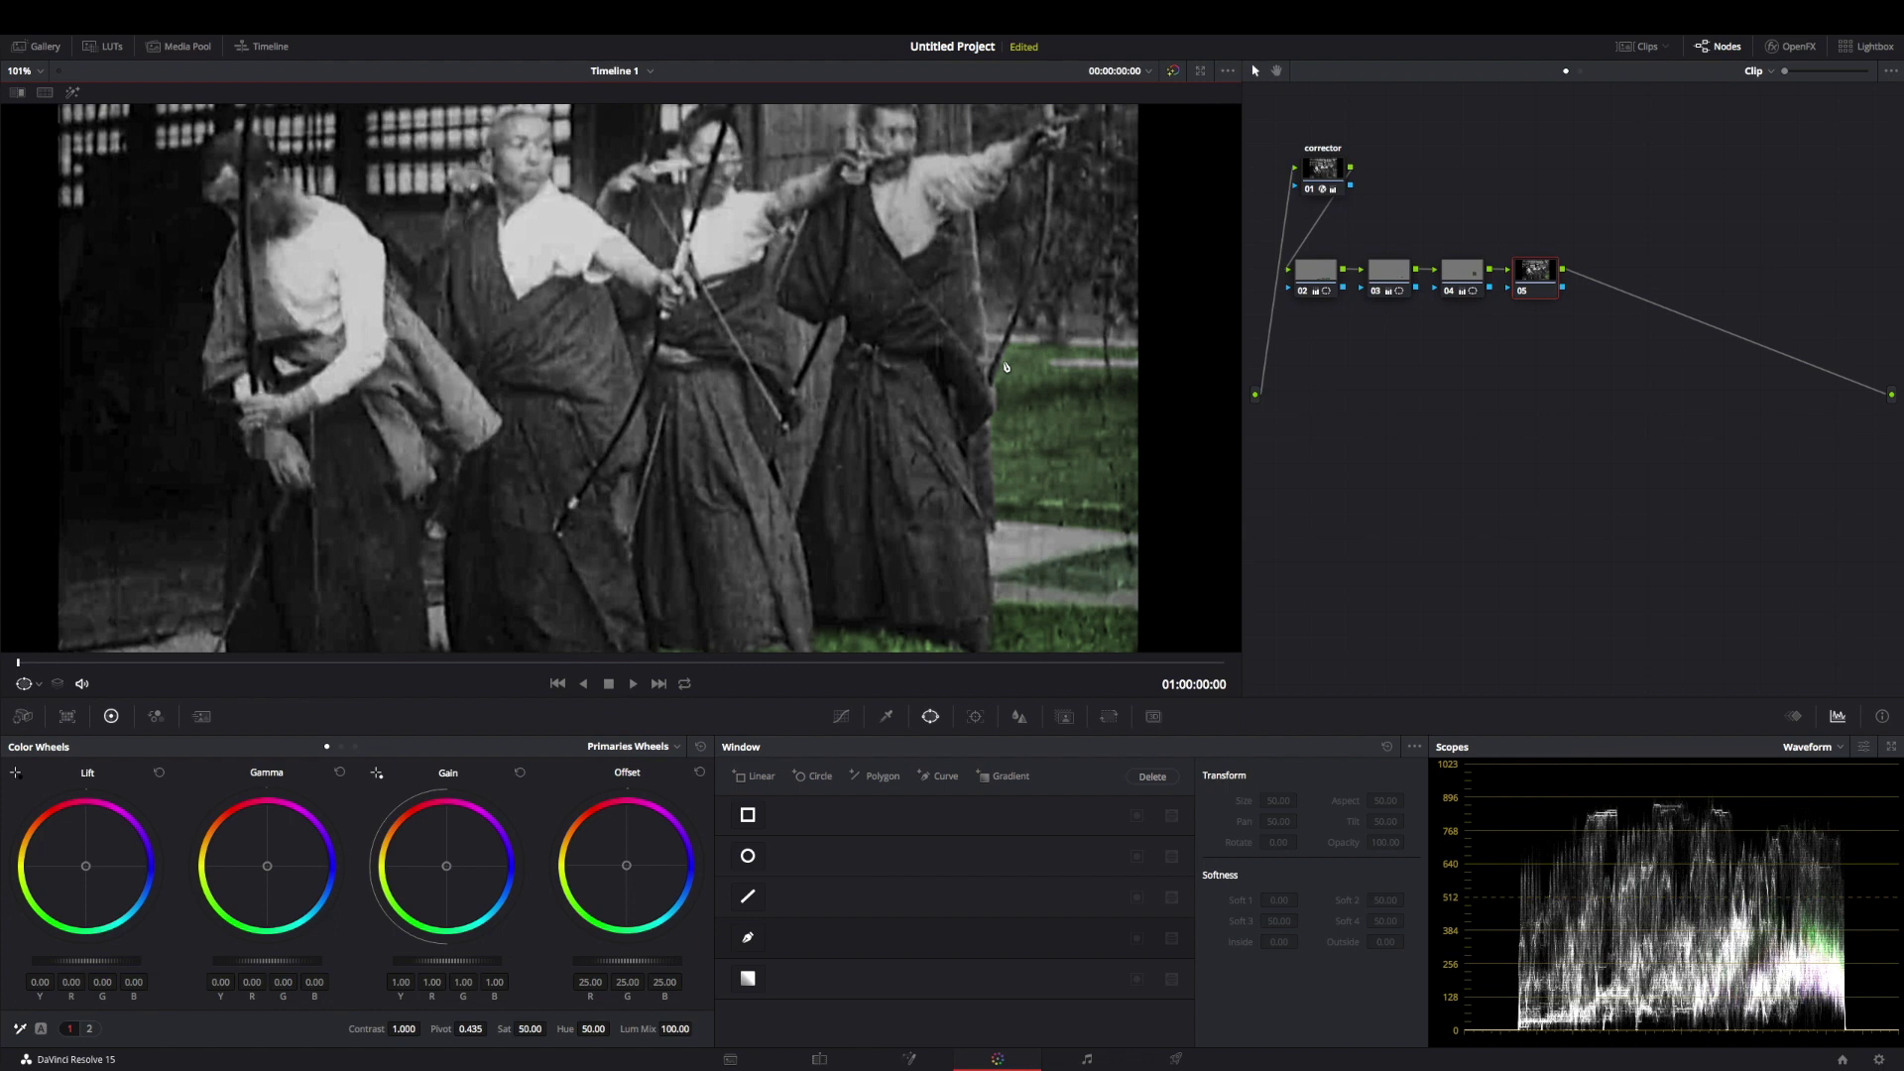
{"action": "scroll", "coordinate": [1020, 355], "scroll_direction": "up", "scroll_amount": 5}
Feather node 04's grass mask edge by raising Soft 1 to 1.00
{"action": "left_click", "coordinate": [777, 385]}
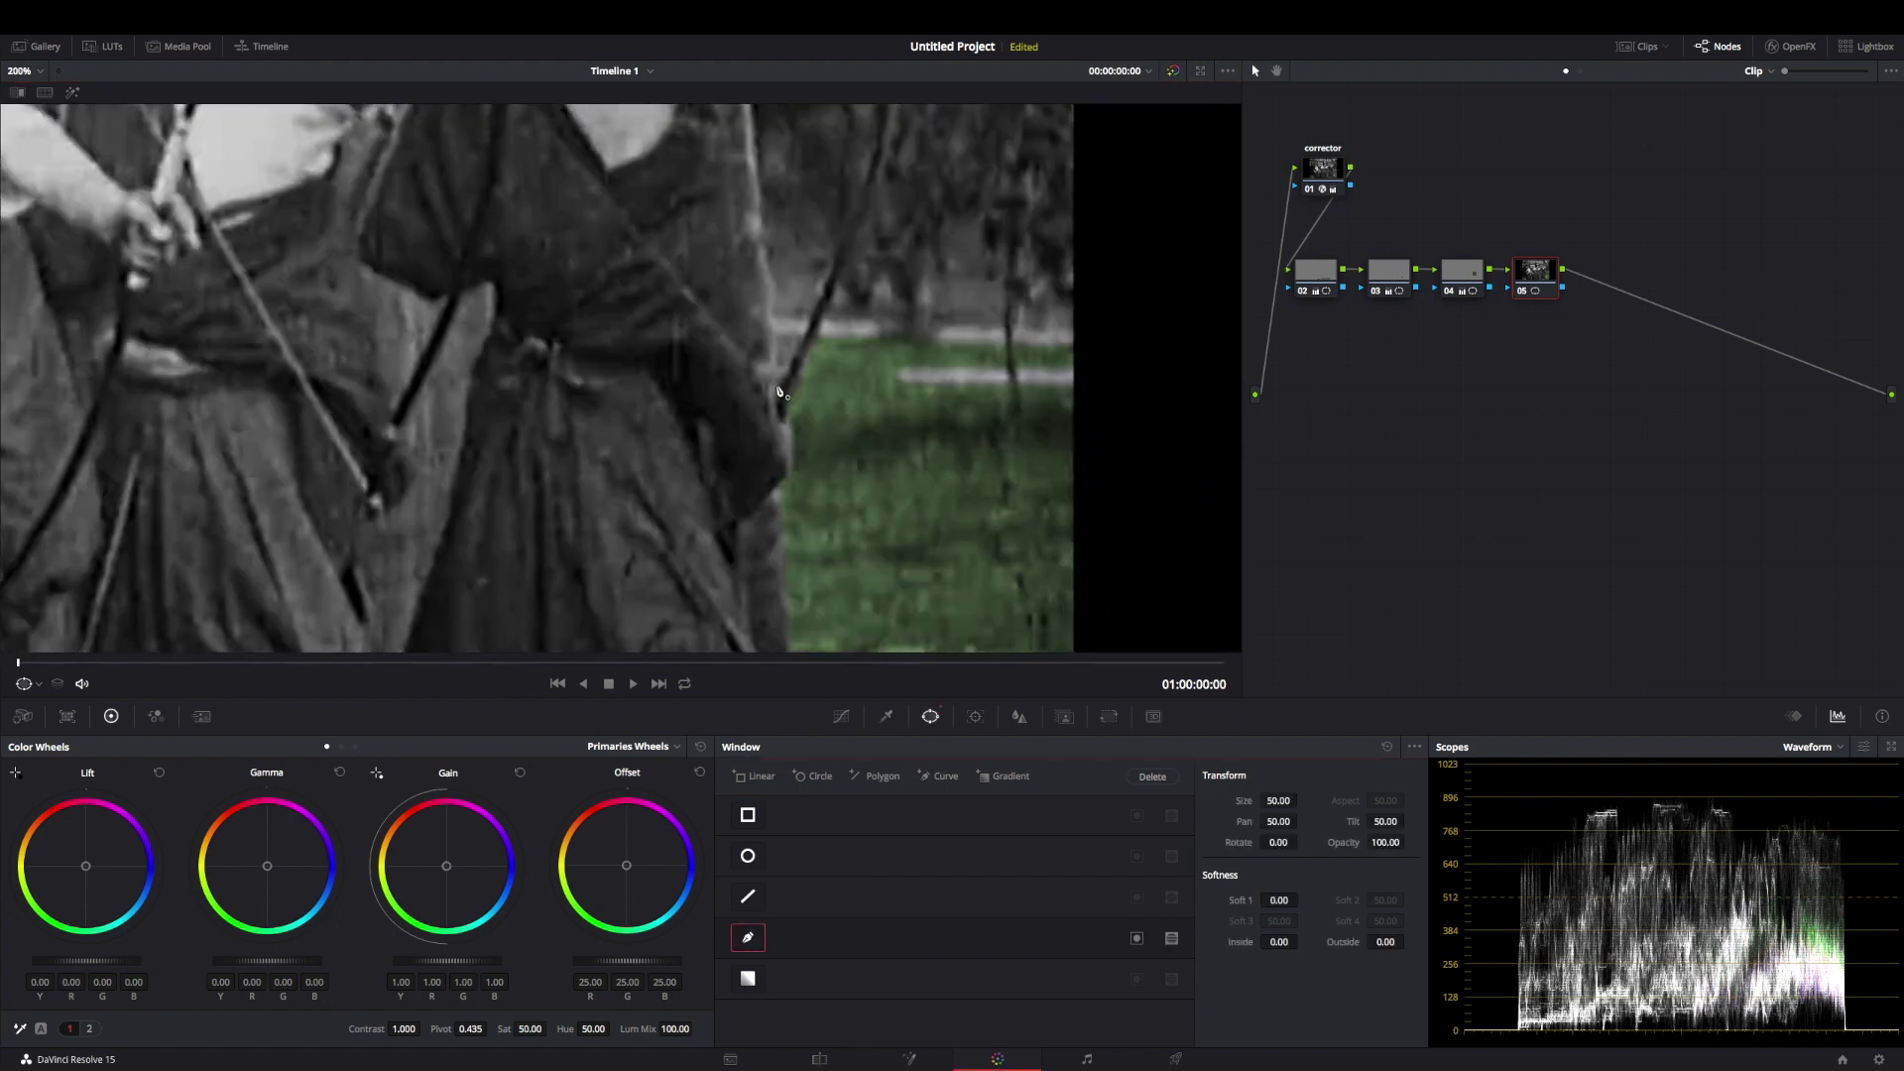
{"action": "left_click", "coordinate": [774, 330]}
{"action": "left_click", "coordinate": [805, 330]}
{"action": "left_click", "coordinate": [776, 385]}
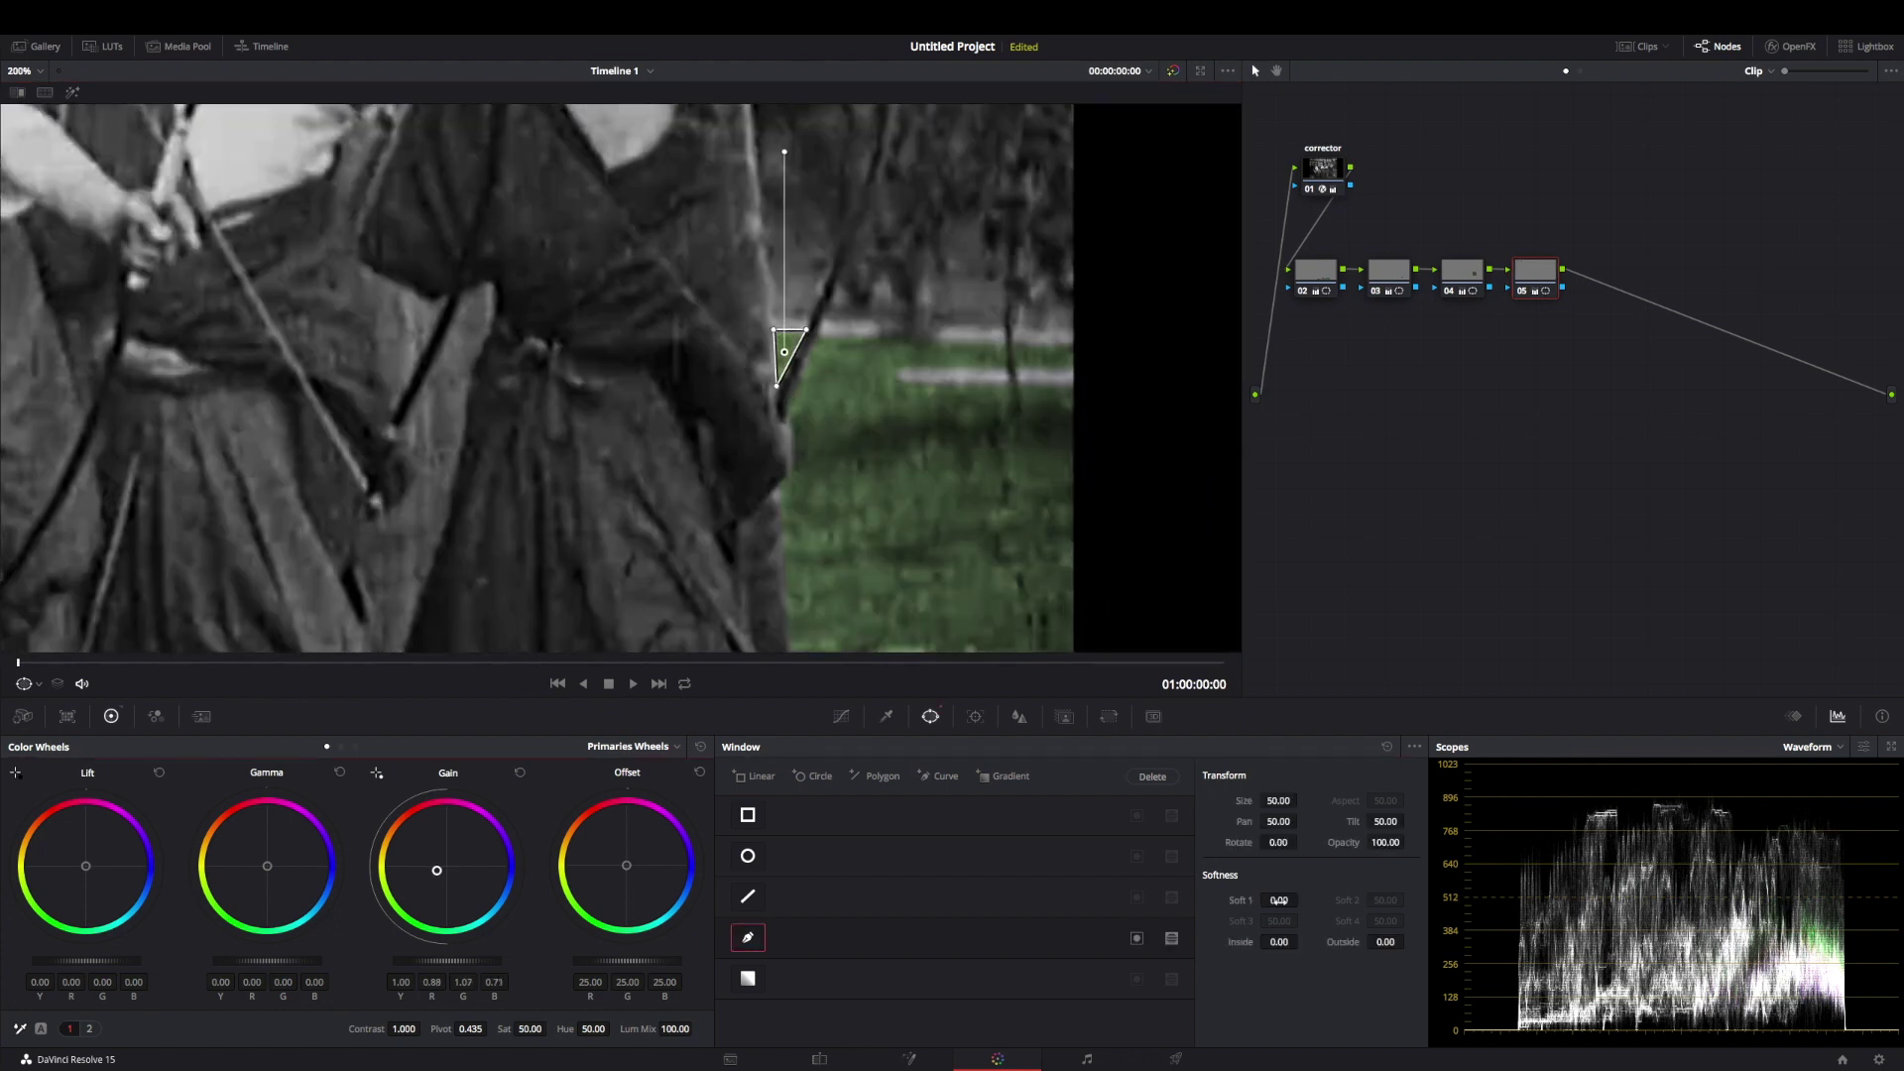
{"action": "left_click_drag", "start_coordinate": [1279, 899], "coordinate": [1299, 899]}
Add node 06 to the chain and move it below the other nodes
{"action": "left_click", "coordinate": [1462, 278]}
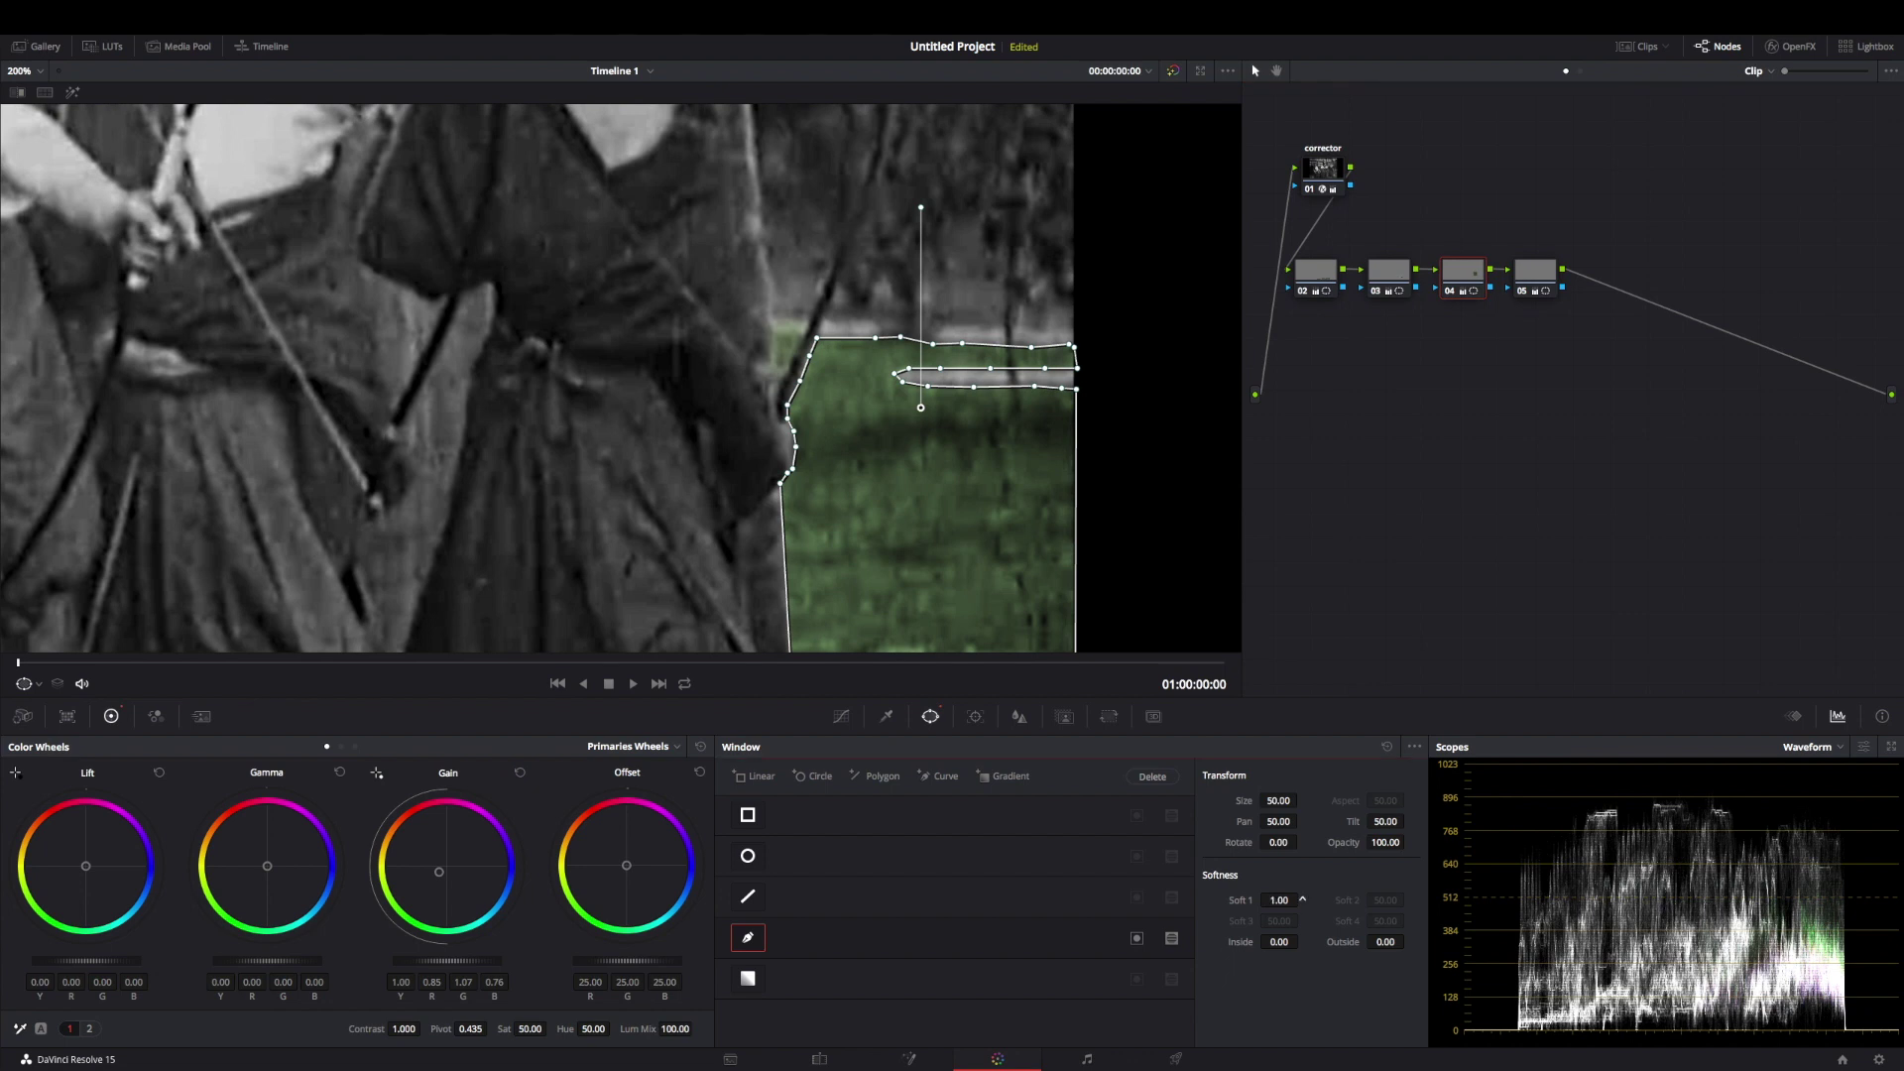
{"action": "key", "text": "alt+s"}
{"action": "left_click_drag", "start_coordinate": [1614, 276], "coordinate": [1315, 405]}
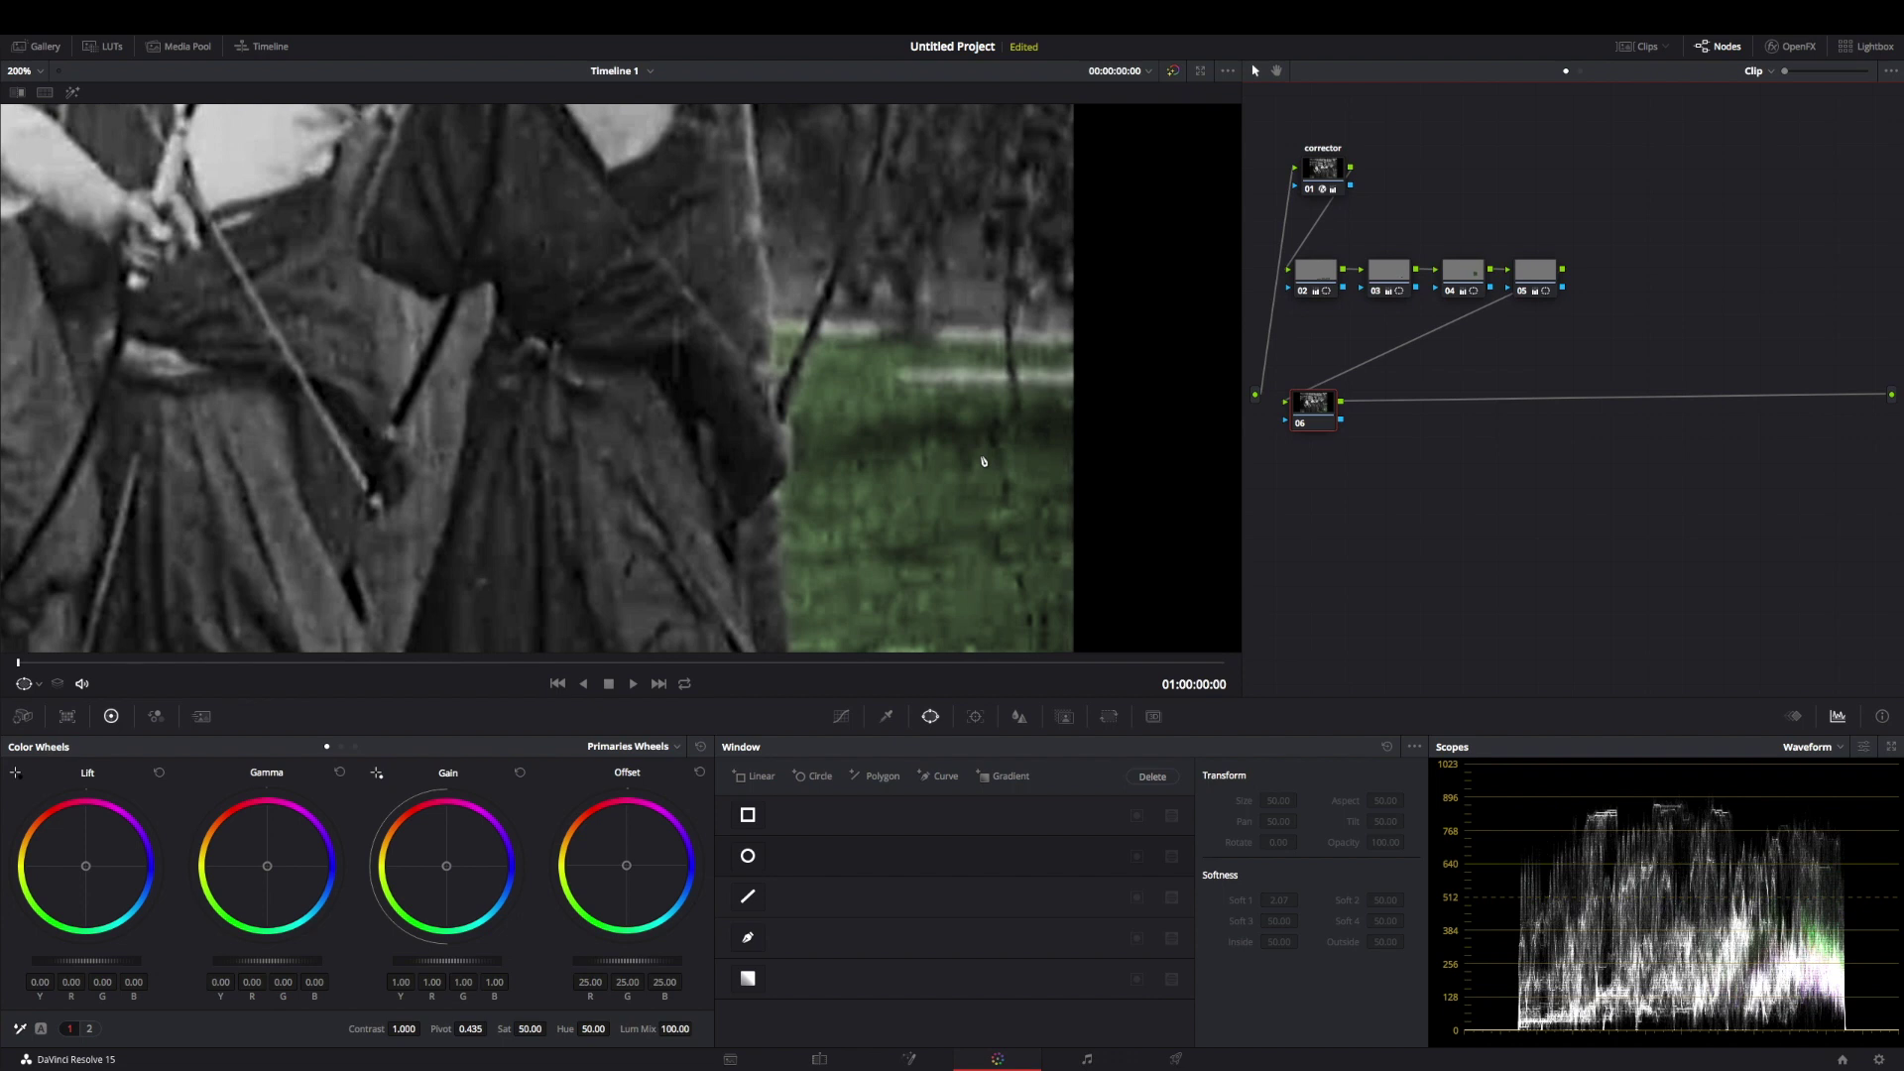
{"action": "scroll", "coordinate": [984, 462], "scroll_direction": "down", "scroll_amount": 10}
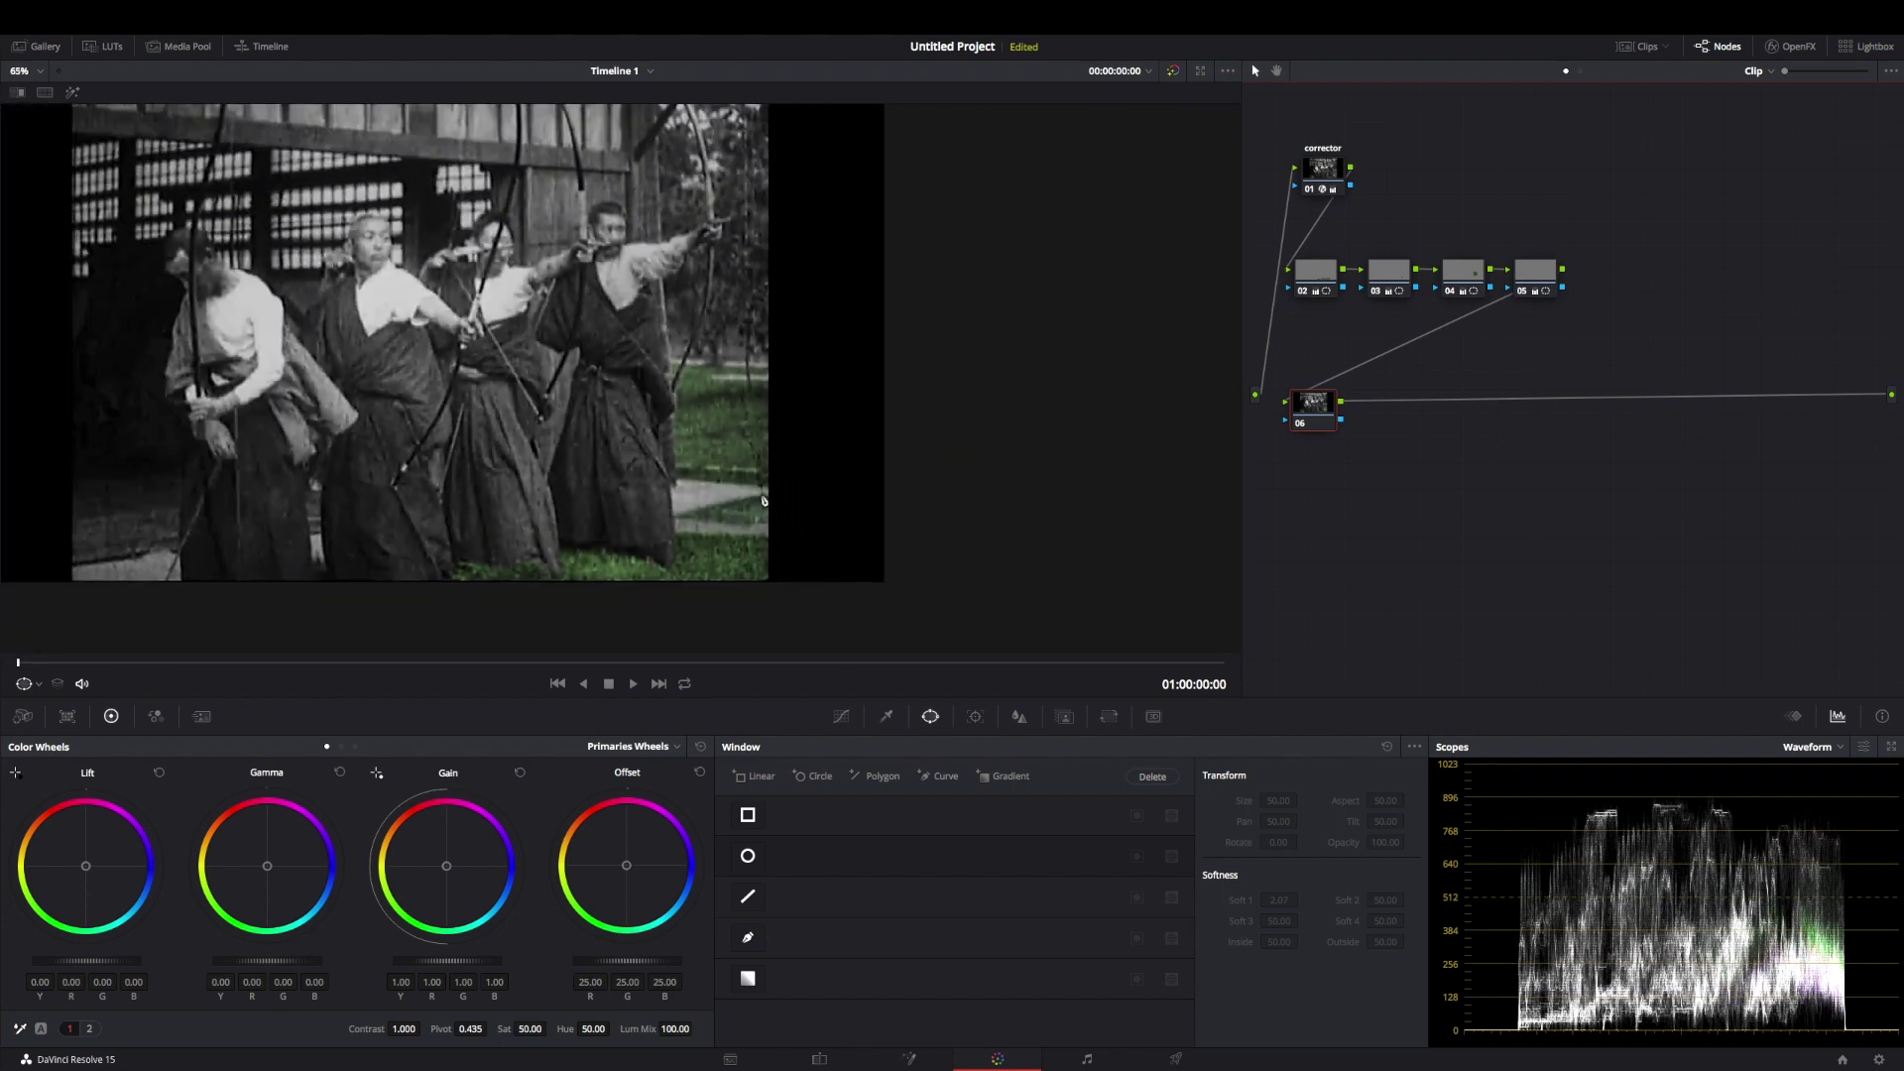
Combine the four grass-colouring nodes 02–05 into one compound node
{"action": "left_click_drag", "start_coordinate": [1620, 289], "coordinate": [1259, 284]}
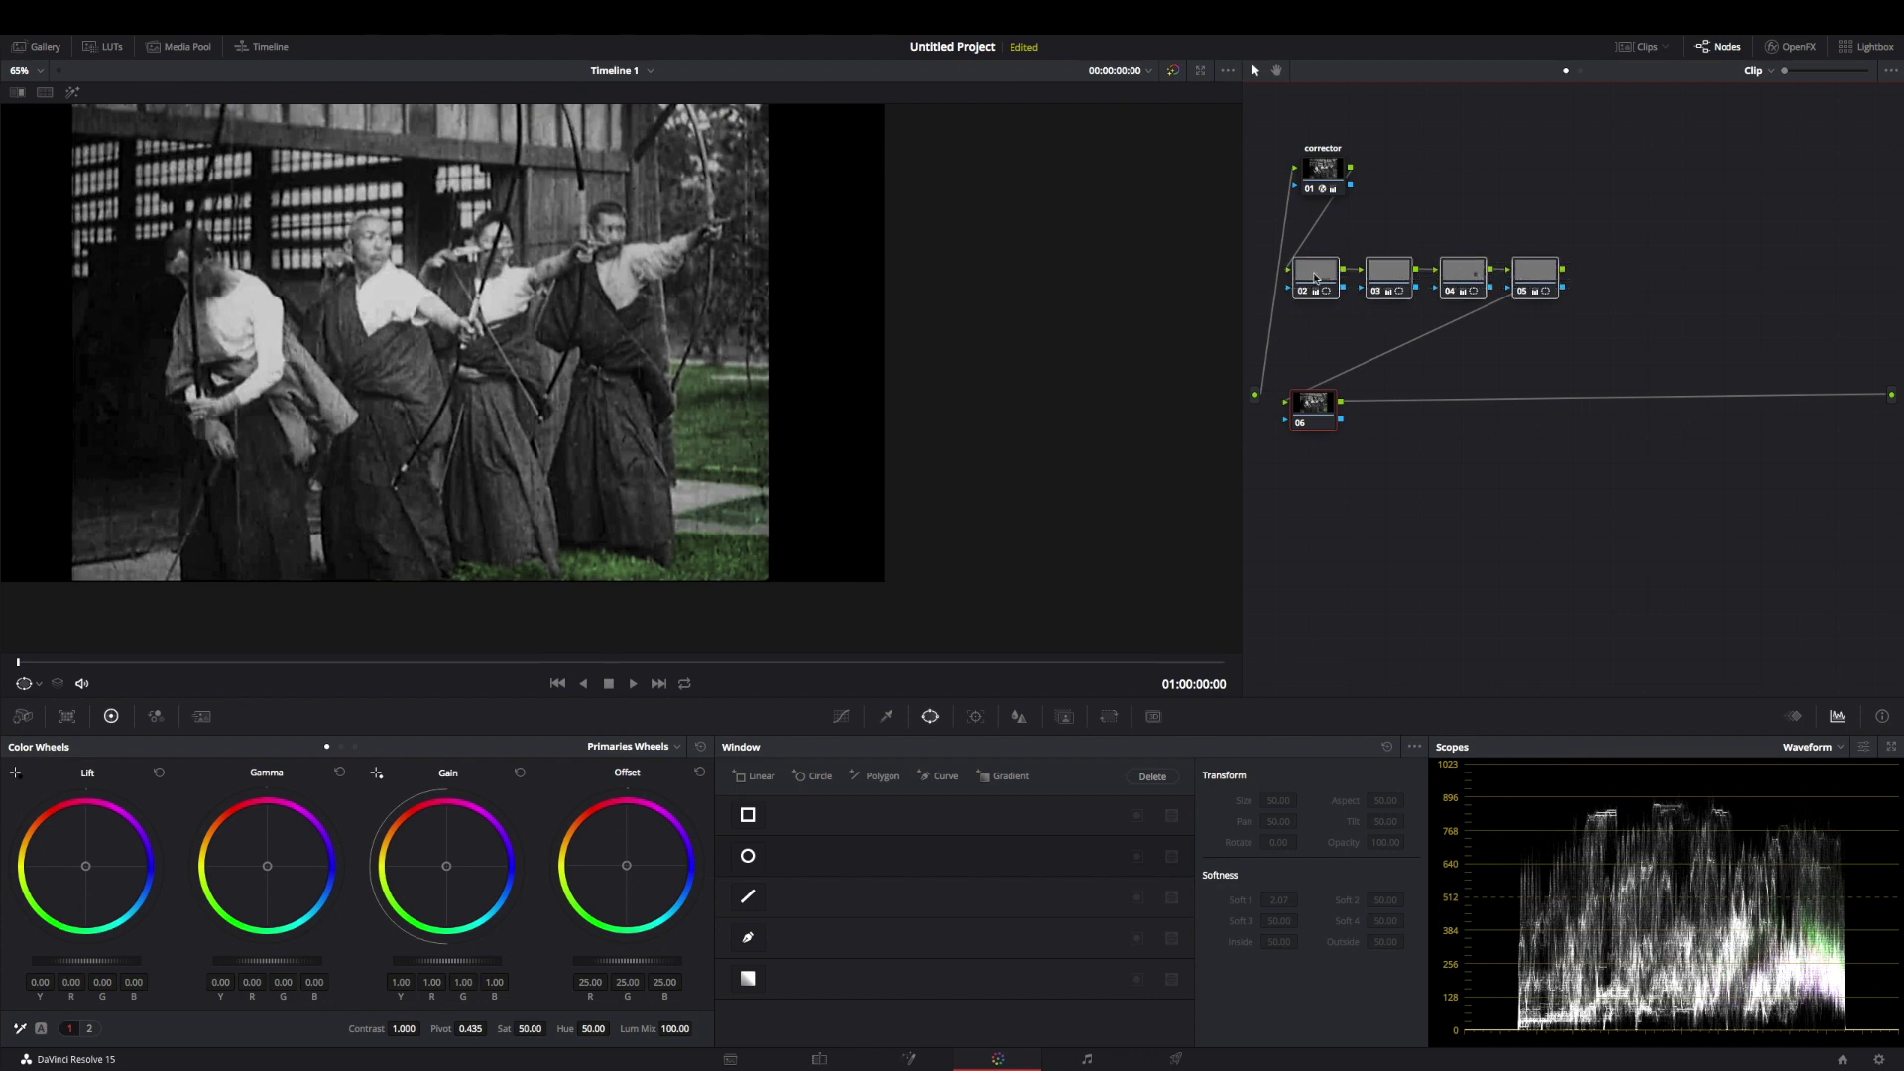
{"action": "right_click", "coordinate": [1317, 276]}
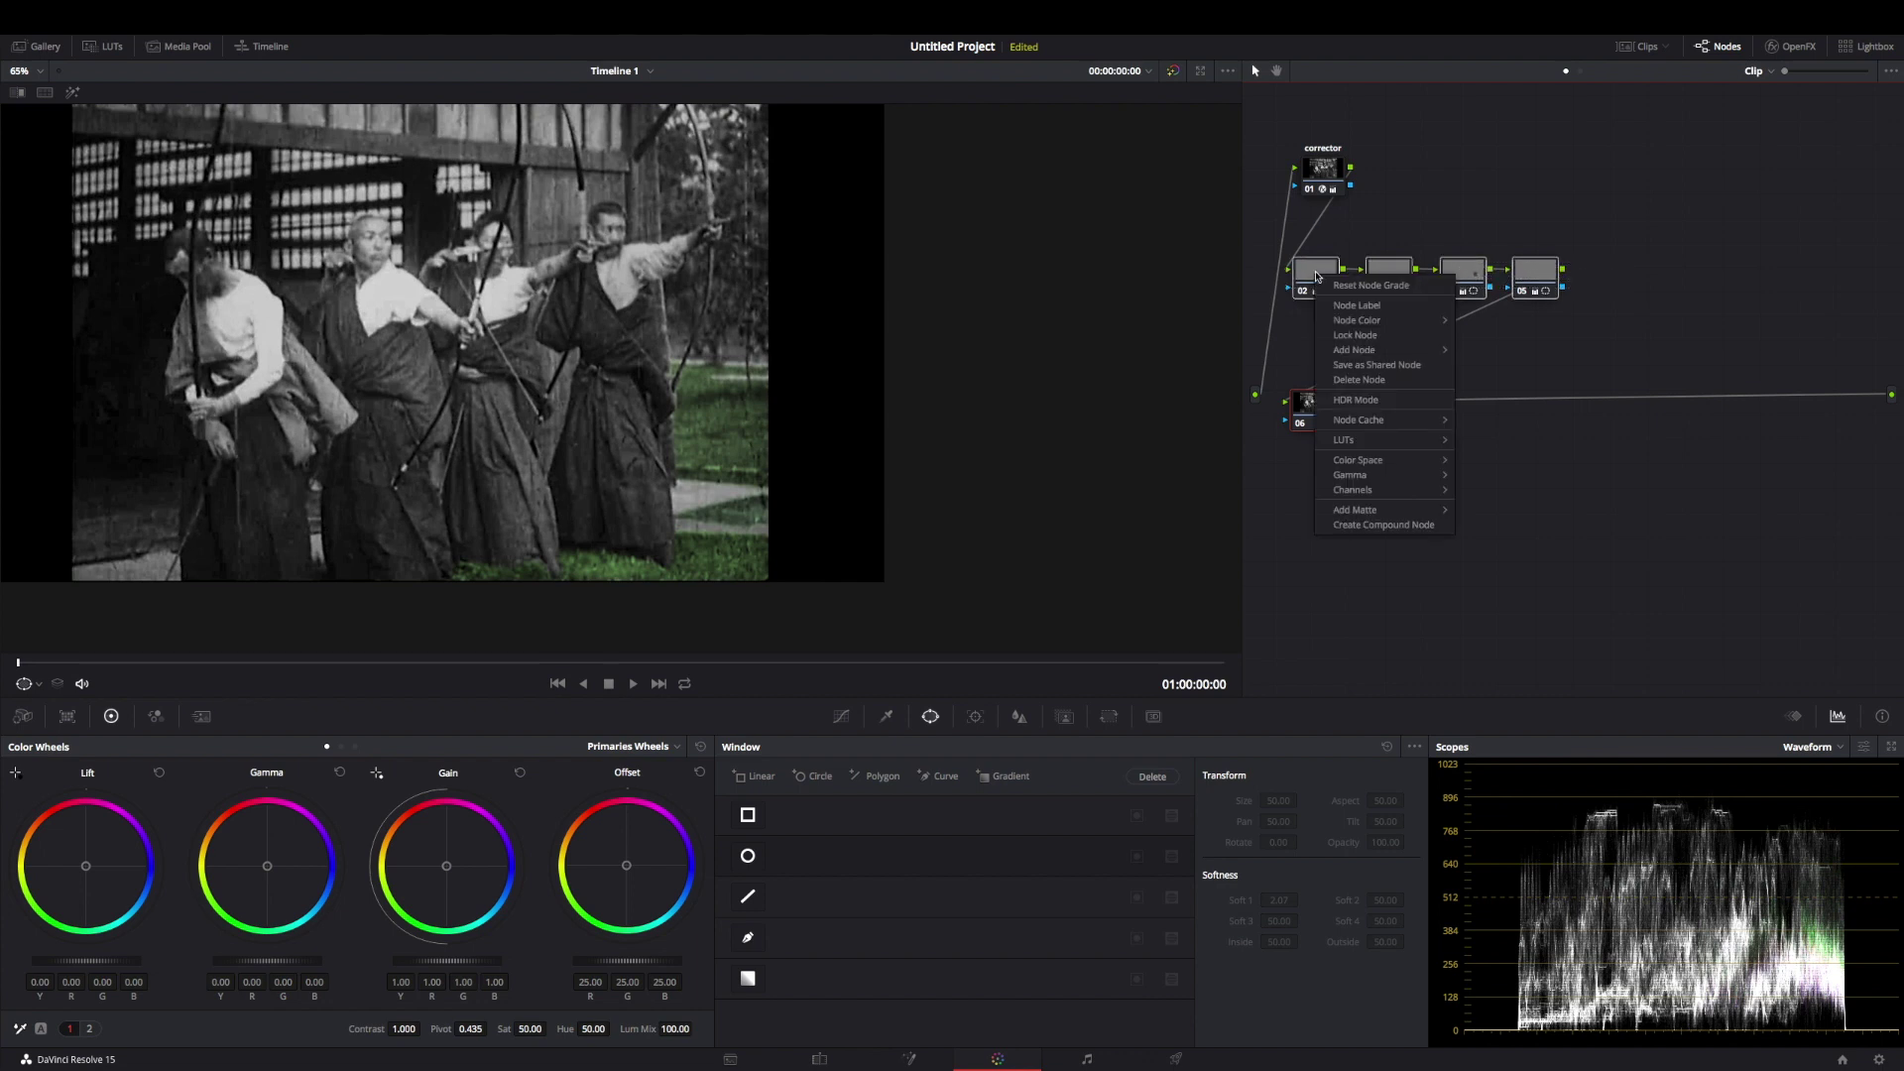
{"action": "left_click", "coordinate": [1386, 529]}
Label the compound node 'grass' and tidy the positions of the nodes
{"action": "right_click", "coordinate": [1321, 274]}
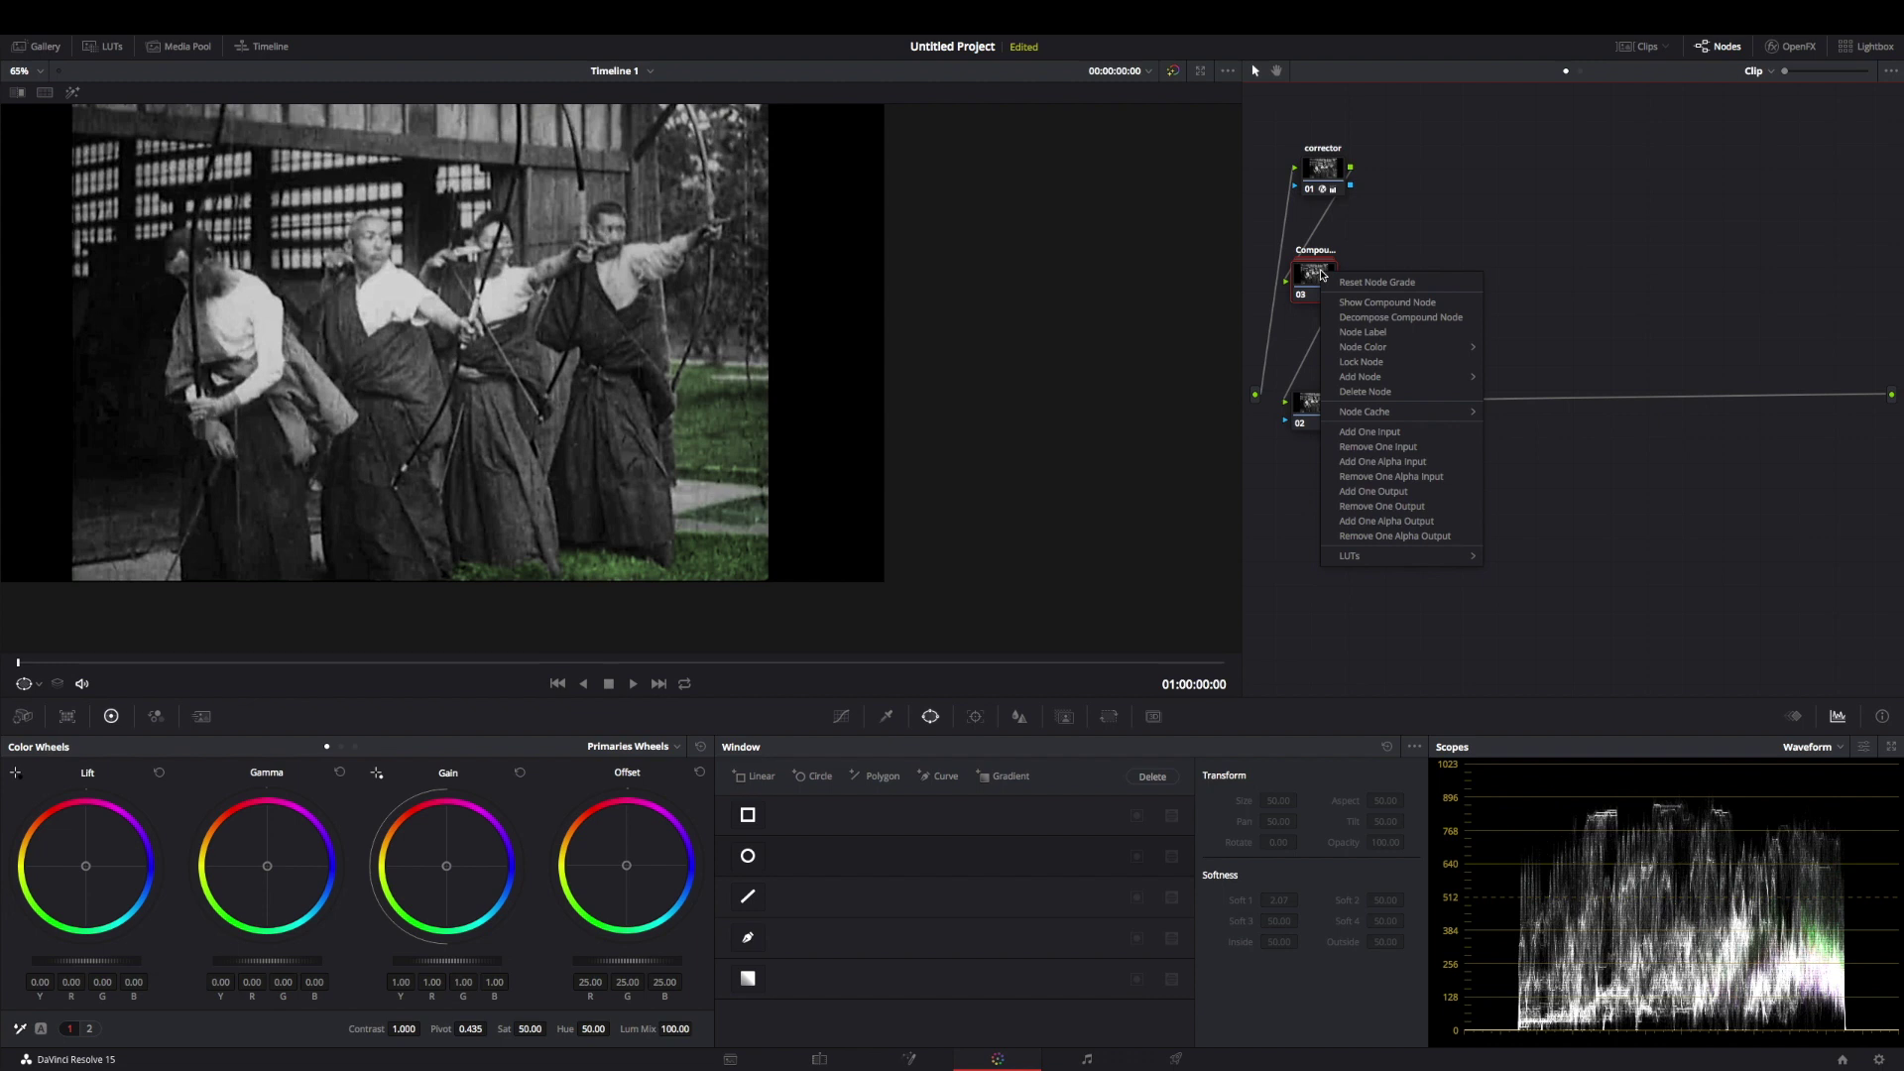
{"action": "left_click", "coordinate": [1379, 334]}
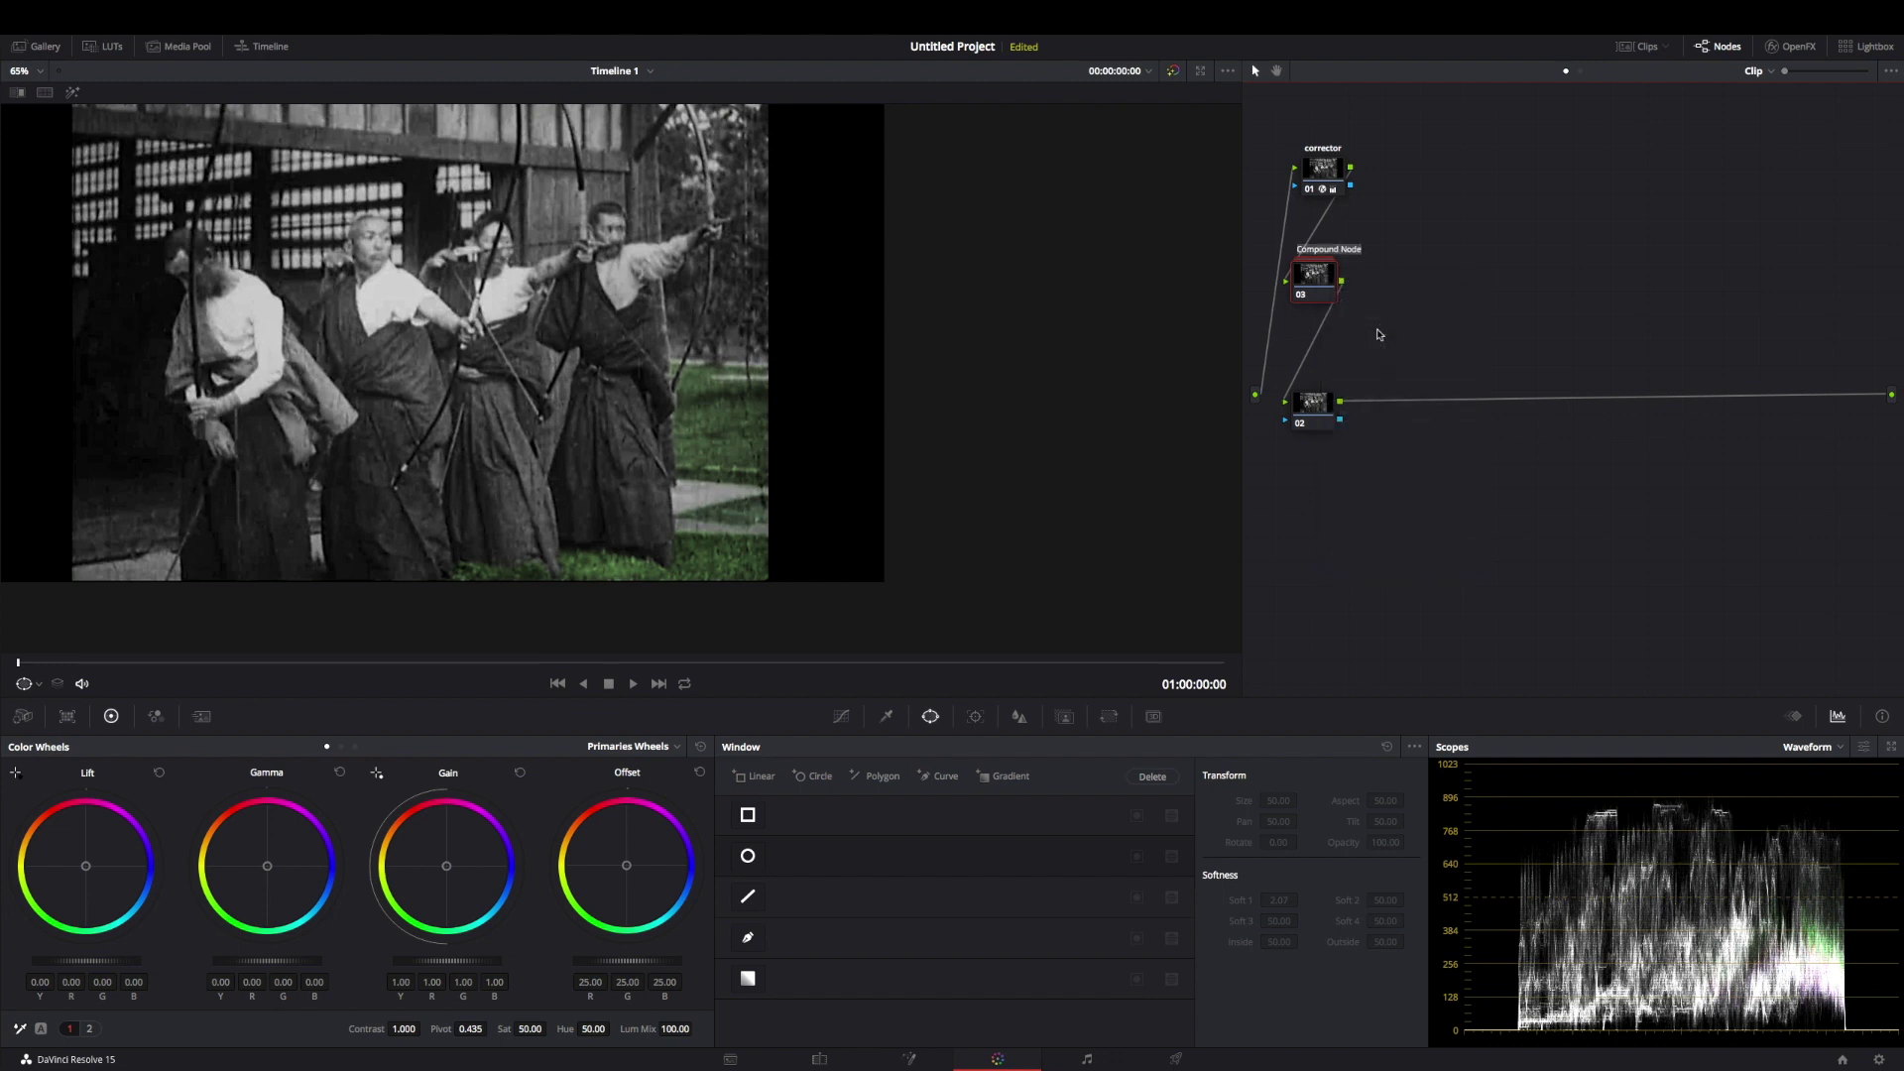
{"action": "type", "text": "8"}
{"action": "mouse_move", "coordinate": [1319, 276]}
{"action": "left_mouse_down"}
{"action": "mouse_move", "coordinate": [1378, 256]}
{"action": "mouse_move", "coordinate": [1331, 255]}
{"action": "left_mouse_up"}
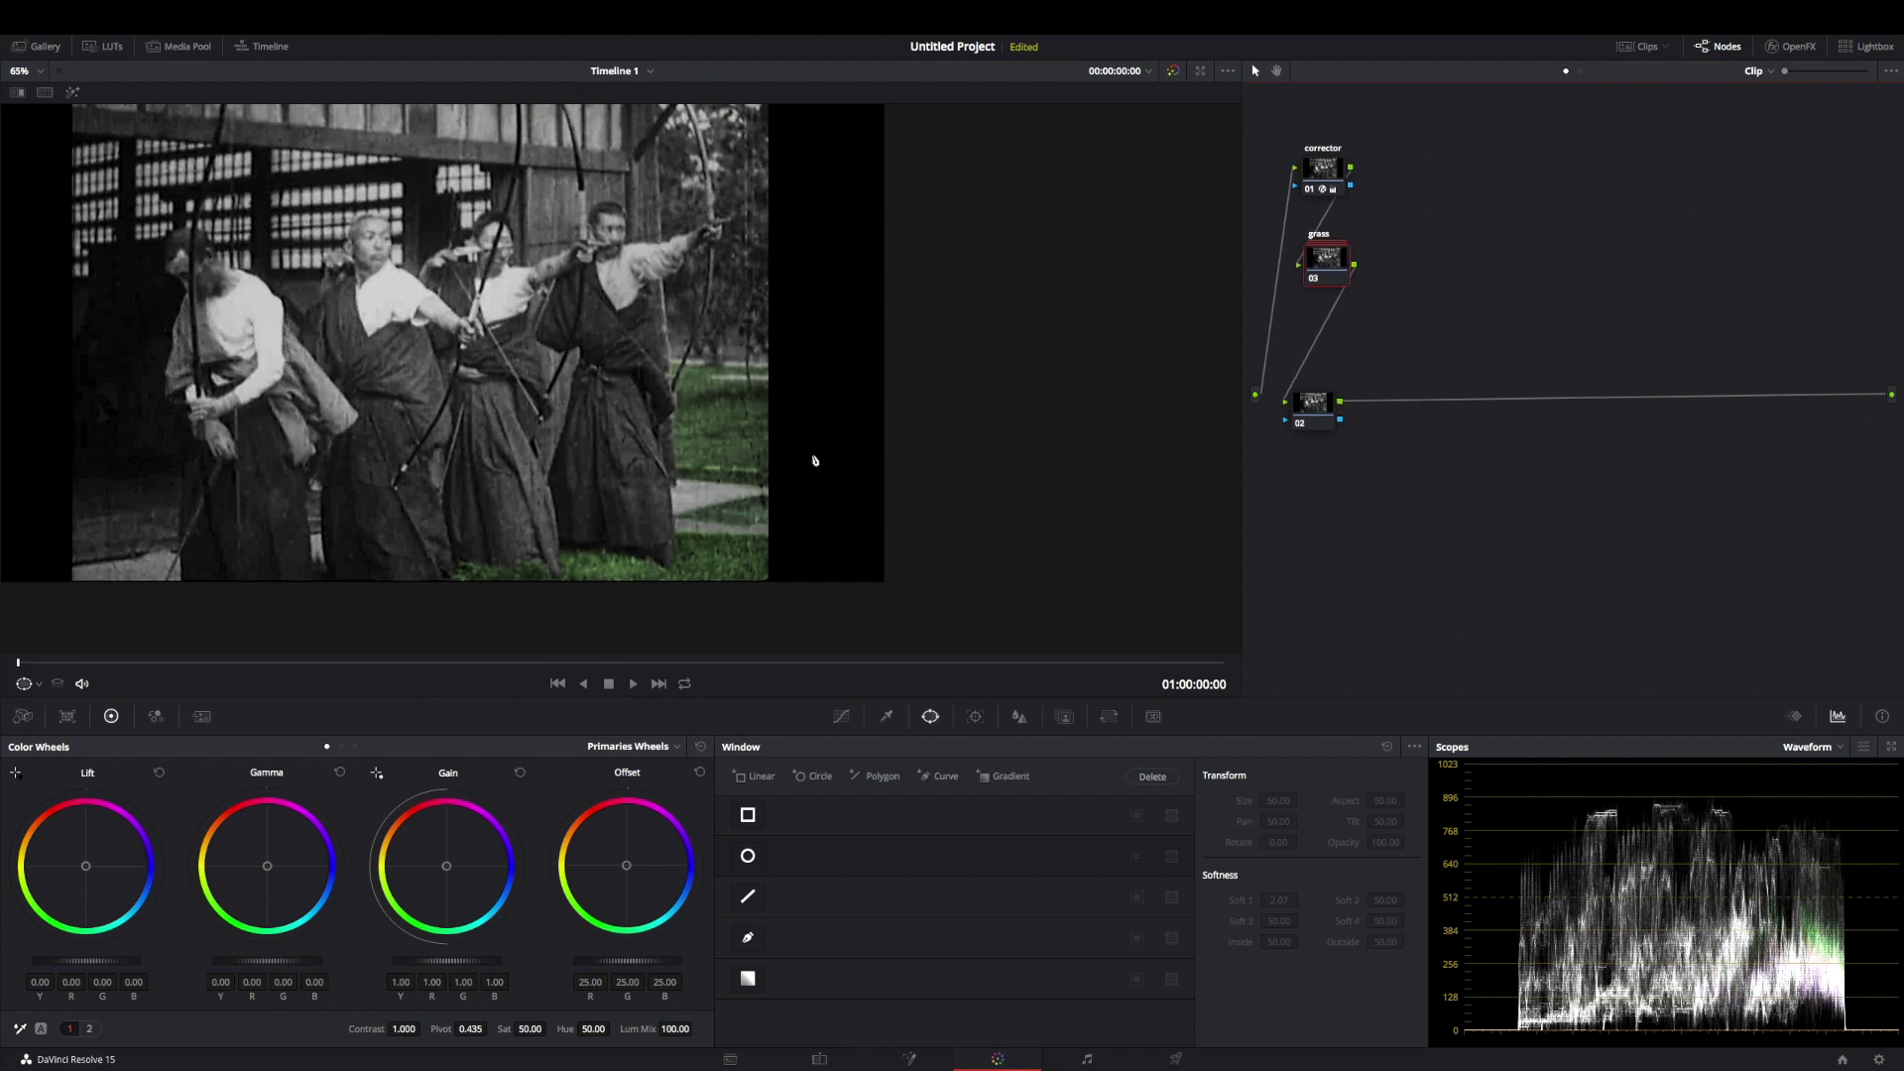
{"action": "left_click_drag", "start_coordinate": [1314, 412], "coordinate": [1323, 372]}
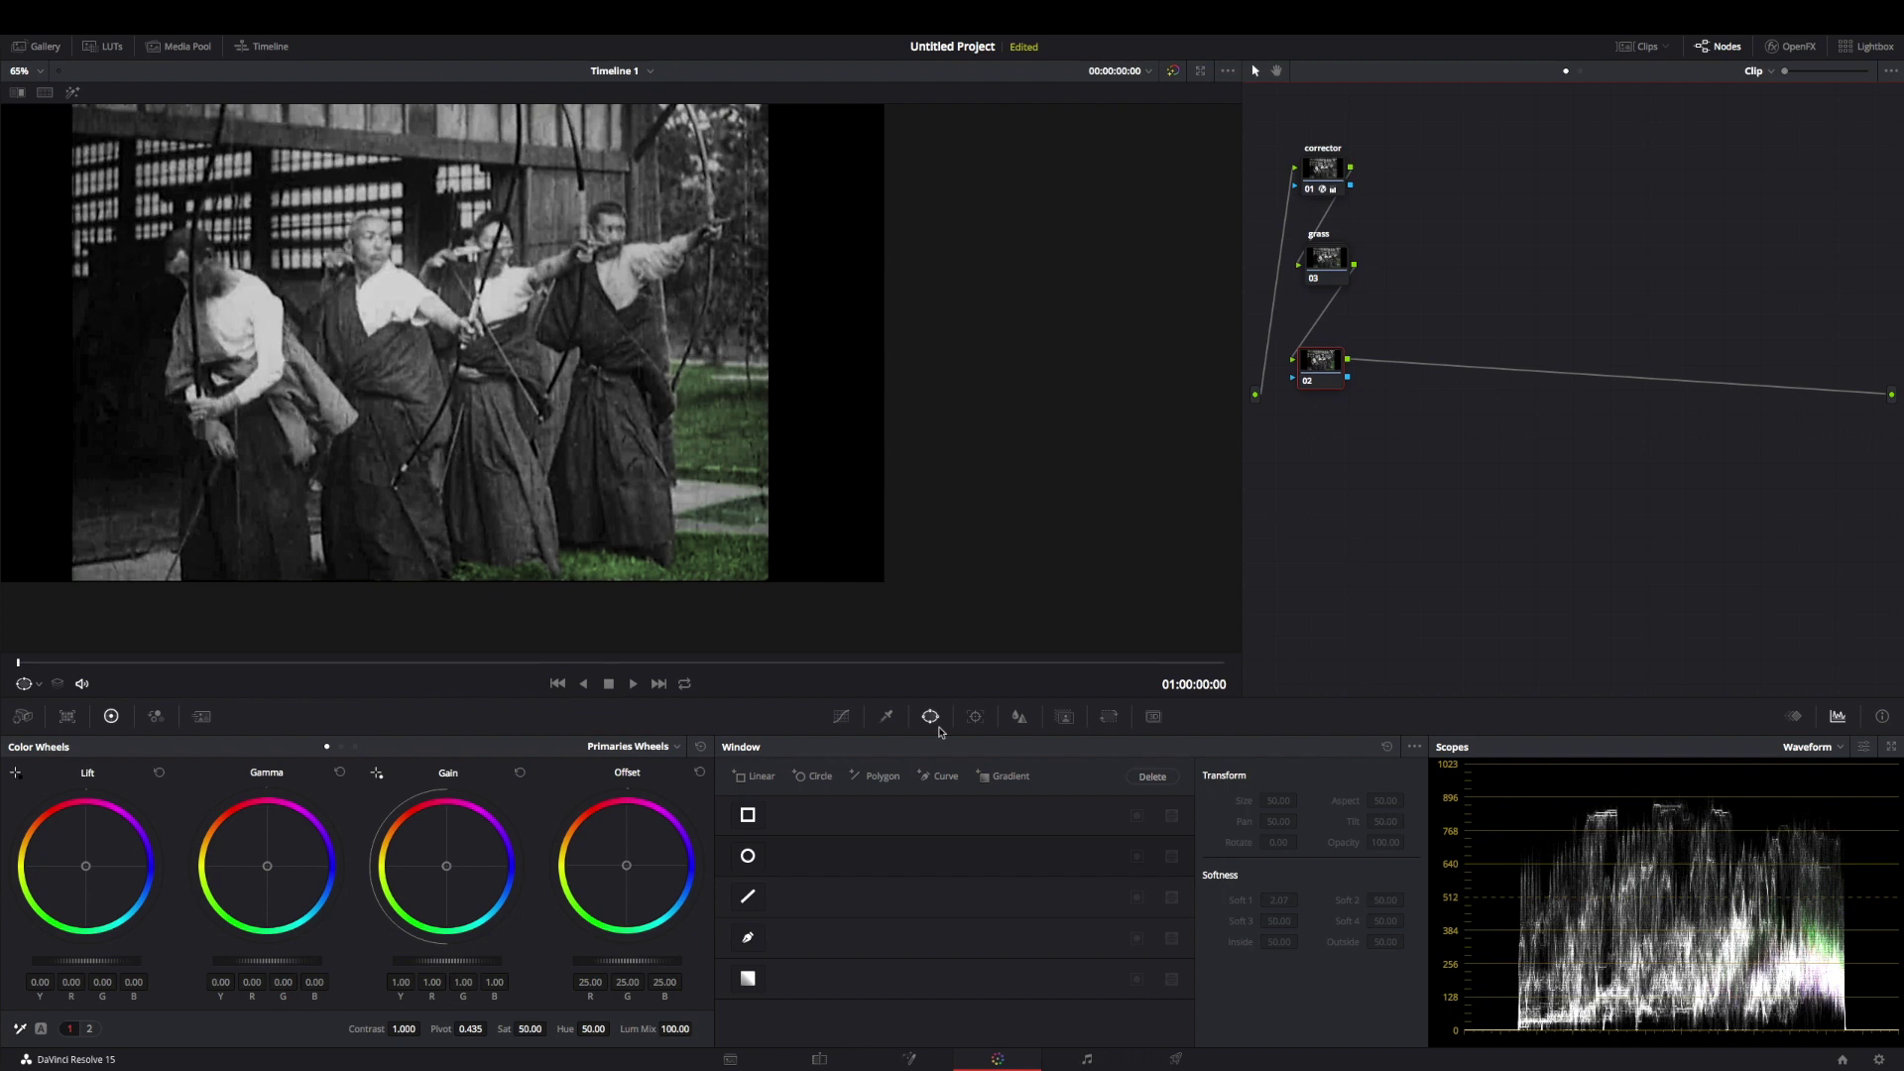
Zoom in and trace a freehand curve along the robe's hem near the grass
{"action": "left_click", "coordinate": [747, 937]}
{"action": "scroll", "coordinate": [636, 552], "scroll_direction": "up", "scroll_amount": 4}
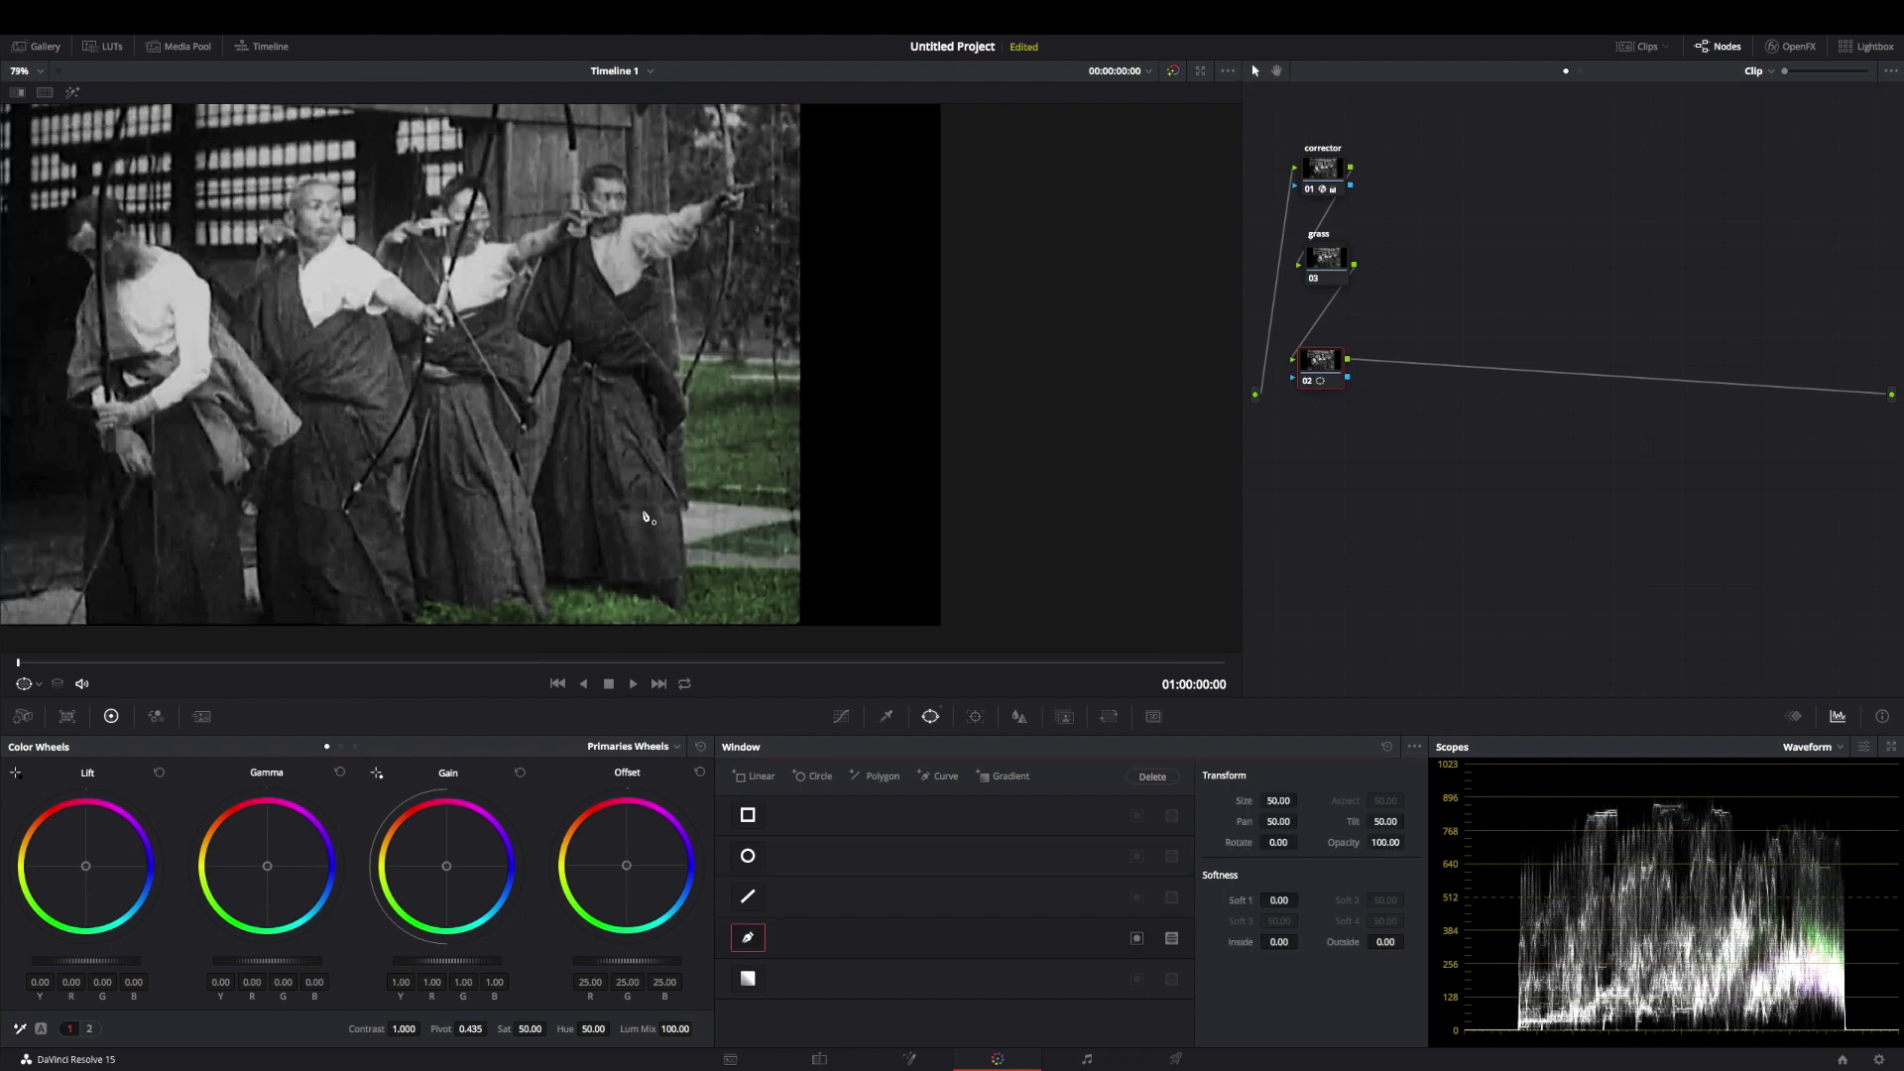
{"action": "left_click_drag", "start_coordinate": [646, 518], "coordinate": [728, 362]}
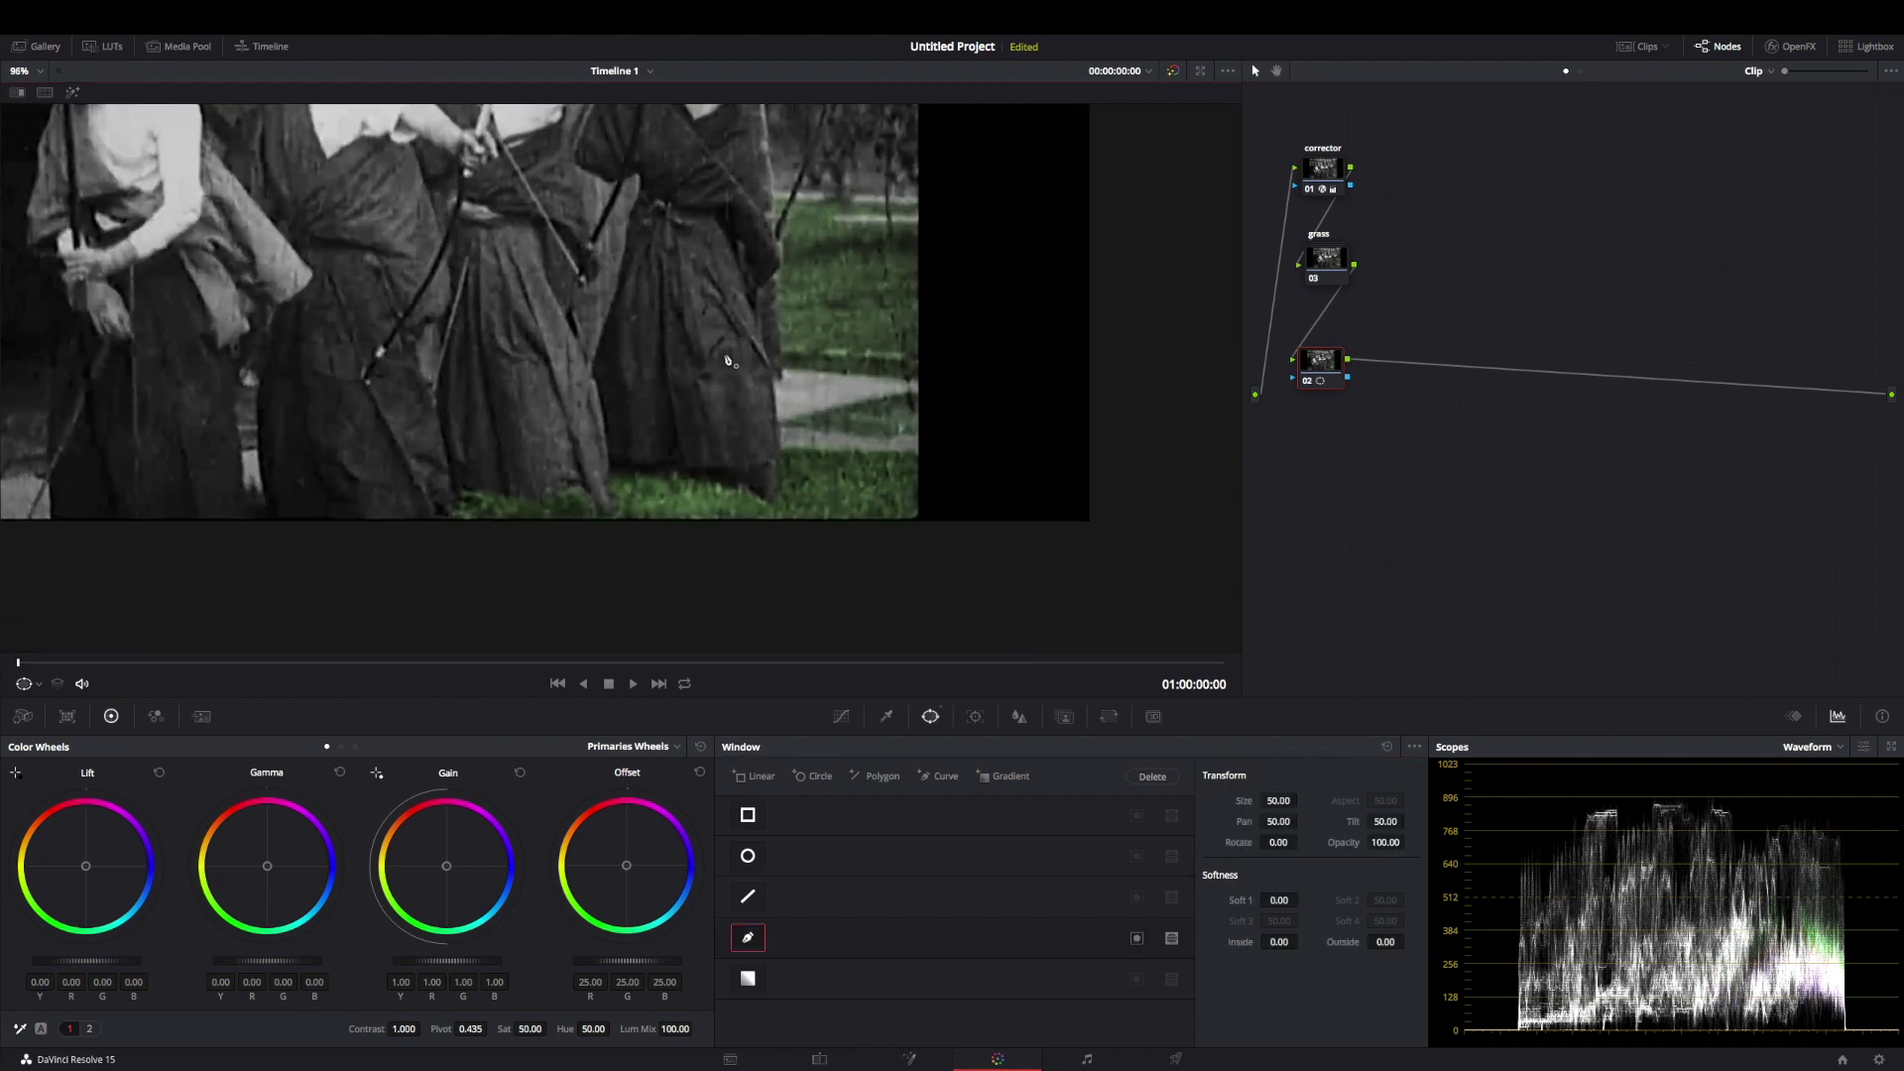
{"action": "left_click", "coordinate": [777, 507]}
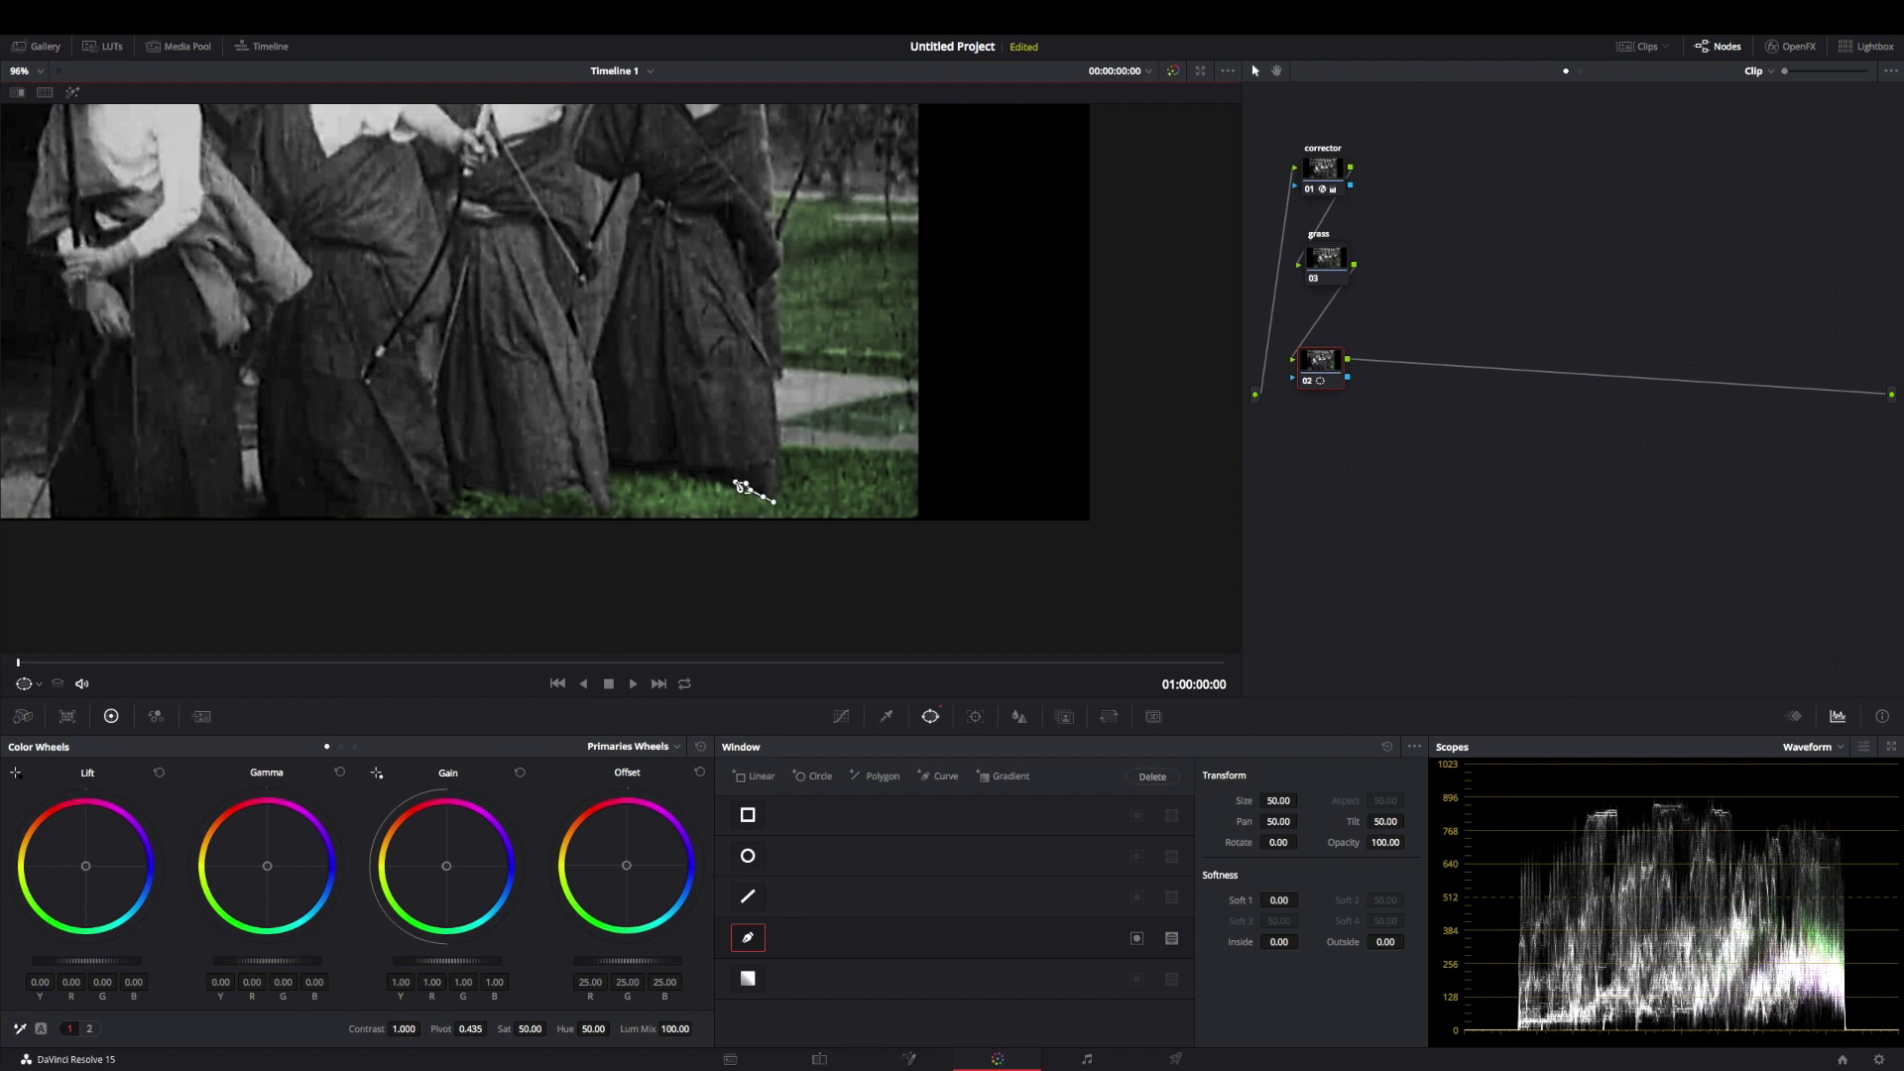
{"action": "left_click", "coordinate": [735, 482]}
{"action": "left_click", "coordinate": [716, 484]}
{"action": "left_click", "coordinate": [705, 480]}
{"action": "left_click", "coordinate": [697, 477]}
{"action": "left_click", "coordinate": [672, 475]}
{"action": "left_click", "coordinate": [655, 472]}
{"action": "left_click", "coordinate": [635, 471]}
{"action": "left_click", "coordinate": [614, 473]}
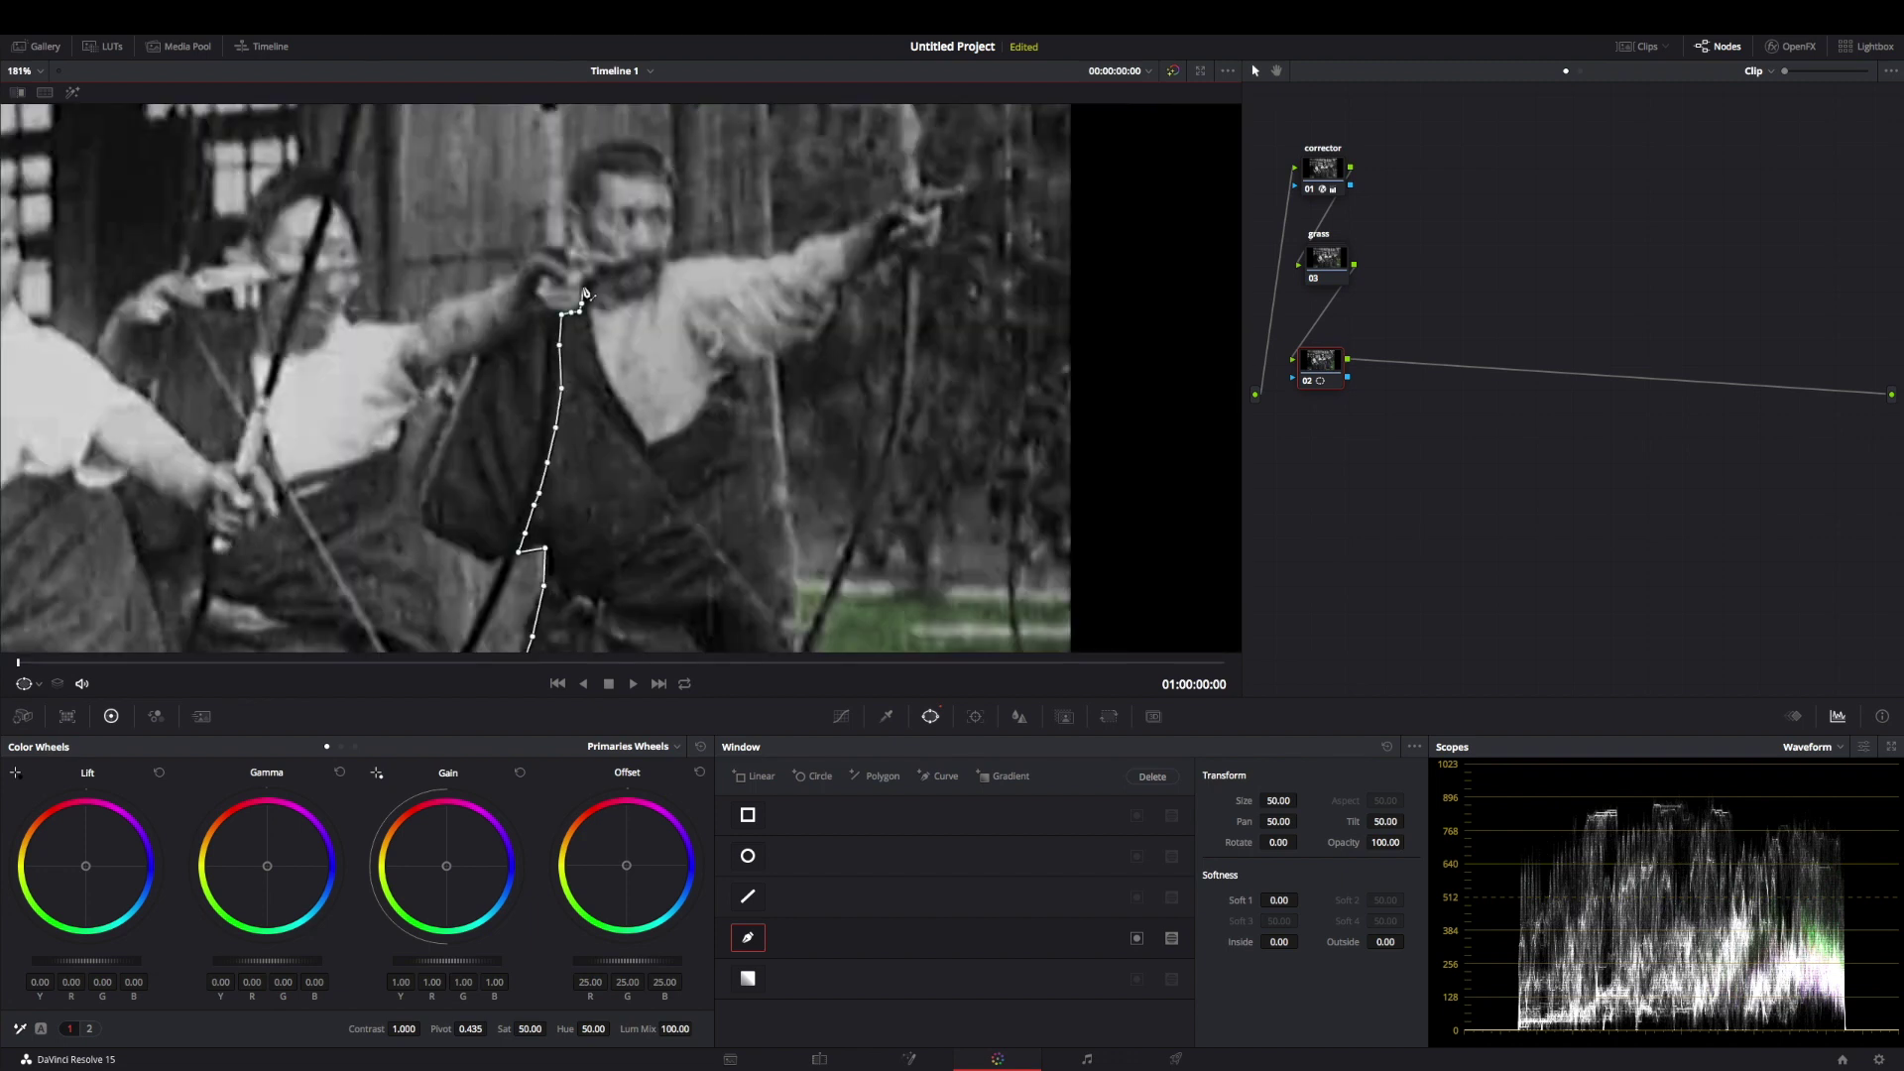
Extend the outline up the archer's robe and down its edge, then zoom out
{"action": "left_click", "coordinate": [598, 364]}
{"action": "left_click", "coordinate": [646, 443]}
{"action": "left_click", "coordinate": [680, 433]}
{"action": "scroll", "coordinate": [704, 409], "scroll_direction": "down", "scroll_amount": 5}
{"action": "mouse_move", "coordinate": [643, 402]}
{"action": "left_mouse_down"}
{"action": "mouse_move", "coordinate": [686, 464]}
{"action": "mouse_move", "coordinate": [700, 659]}
{"action": "mouse_move", "coordinate": [688, 598]}
{"action": "left_mouse_up"}
{"action": "scroll", "coordinate": [700, 660], "scroll_direction": "down", "scroll_amount": 2}
{"action": "scroll", "coordinate": [688, 598], "scroll_direction": "up", "scroll_amount": 2}
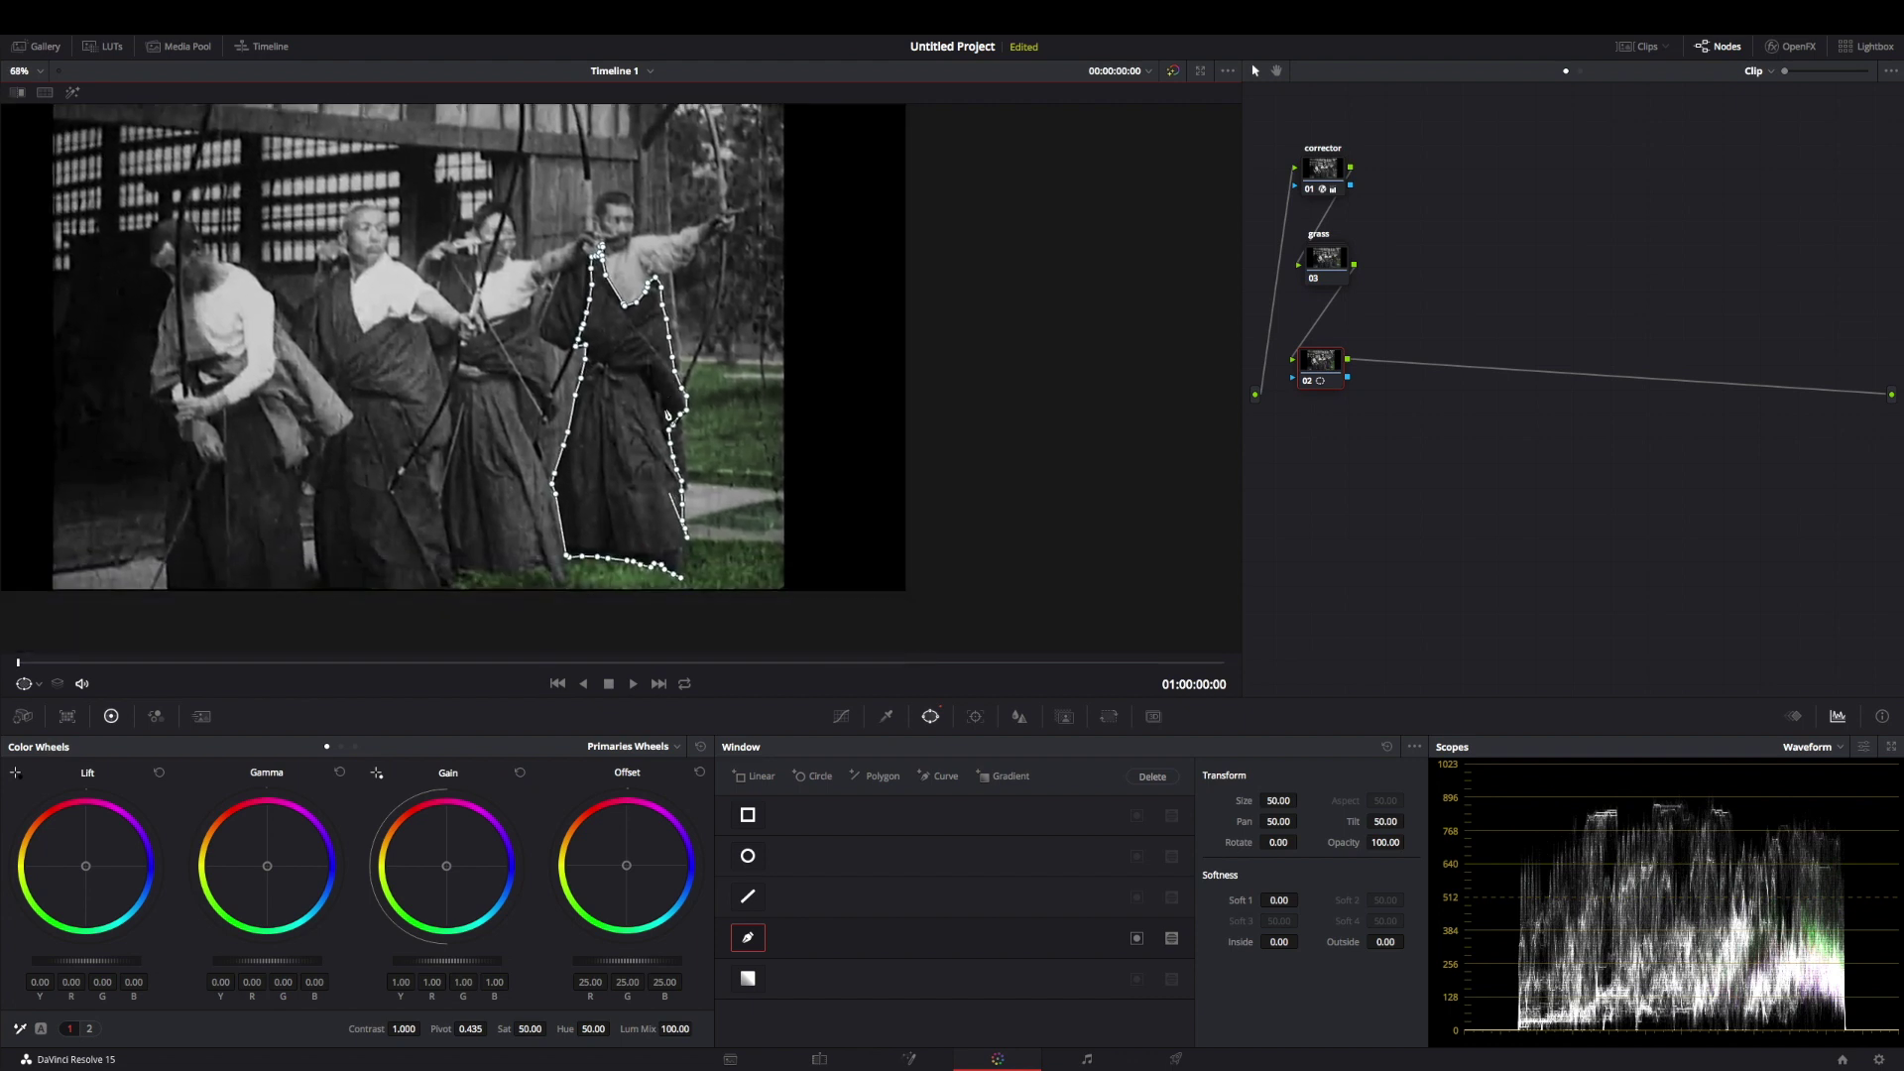
{"action": "scroll", "coordinate": [687, 385], "scroll_direction": "up", "scroll_amount": 5}
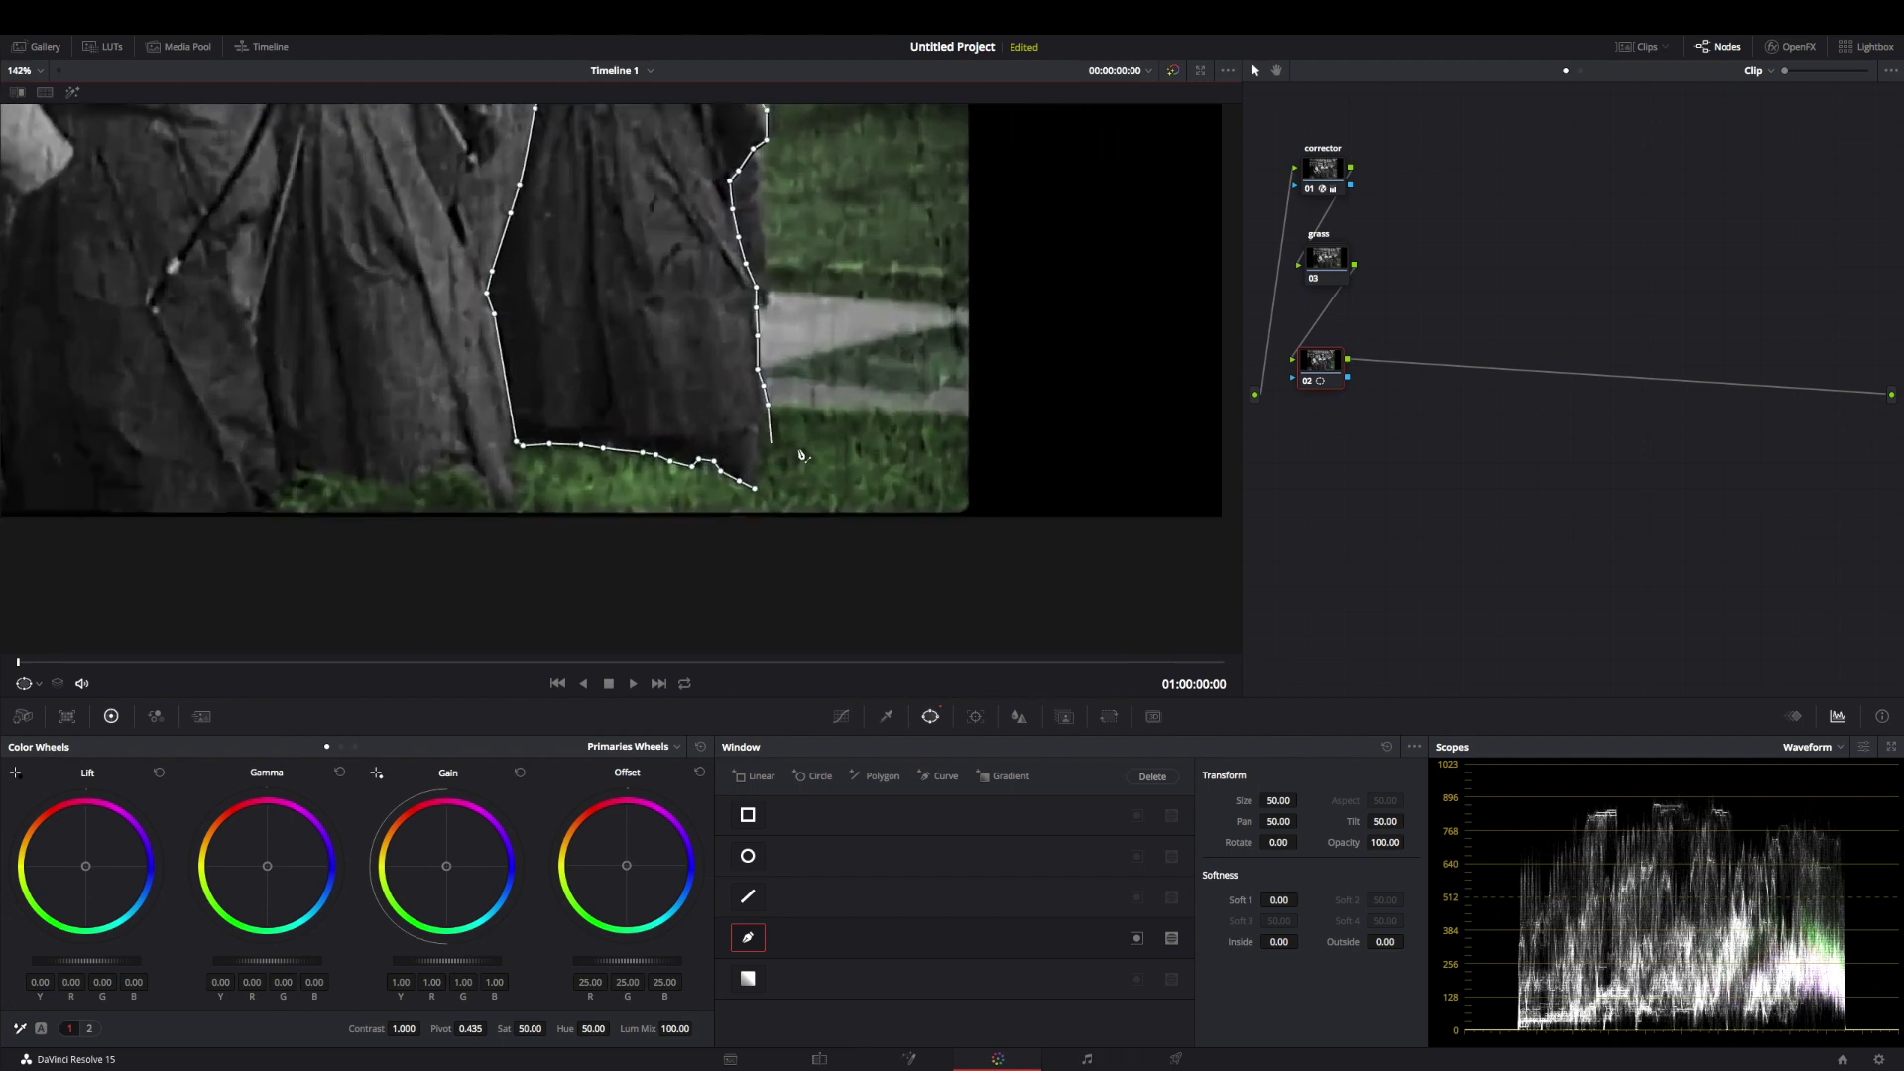
{"action": "mouse_move", "coordinate": [813, 466]}
{"action": "left_mouse_down"}
{"action": "mouse_move", "coordinate": [790, 506]}
{"action": "mouse_move", "coordinate": [789, 462]}
{"action": "mouse_move", "coordinate": [786, 514]}
{"action": "left_mouse_up"}
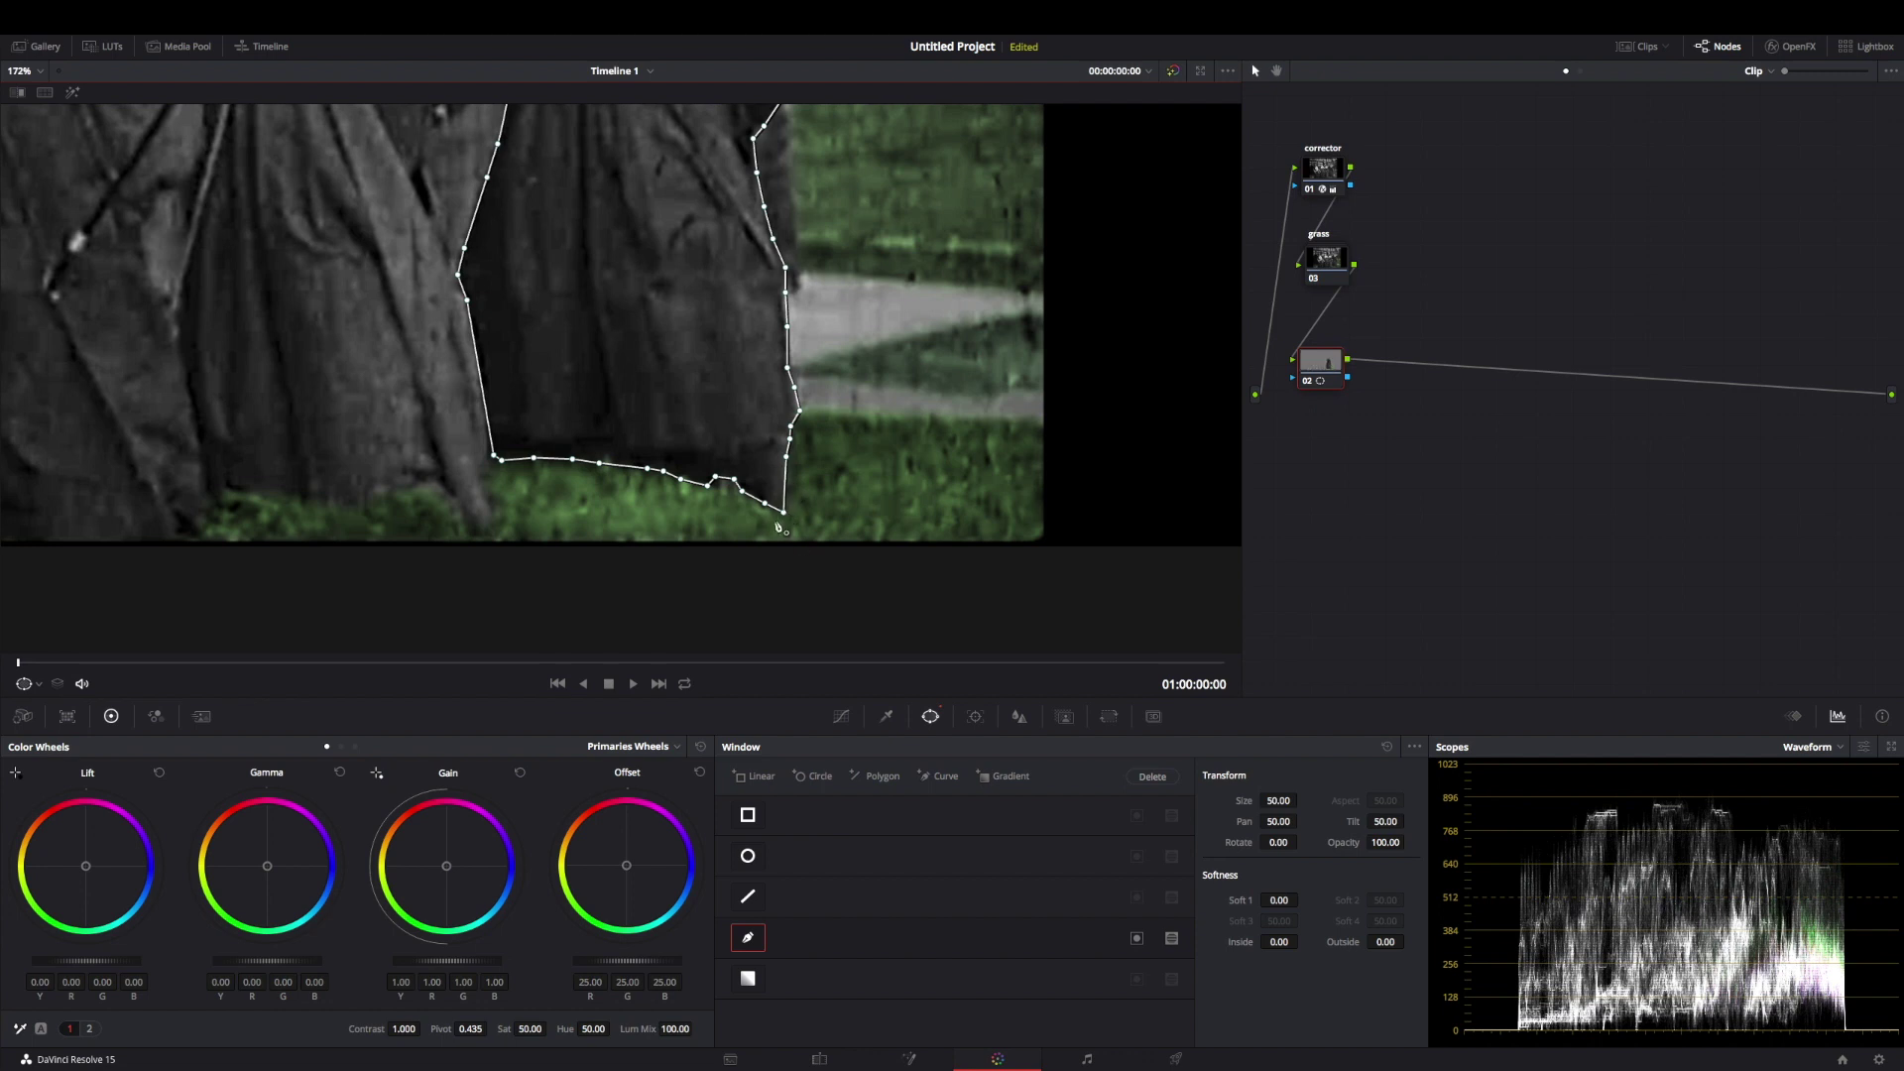
{"action": "scroll", "coordinate": [721, 381], "scroll_direction": "down", "scroll_amount": 8}
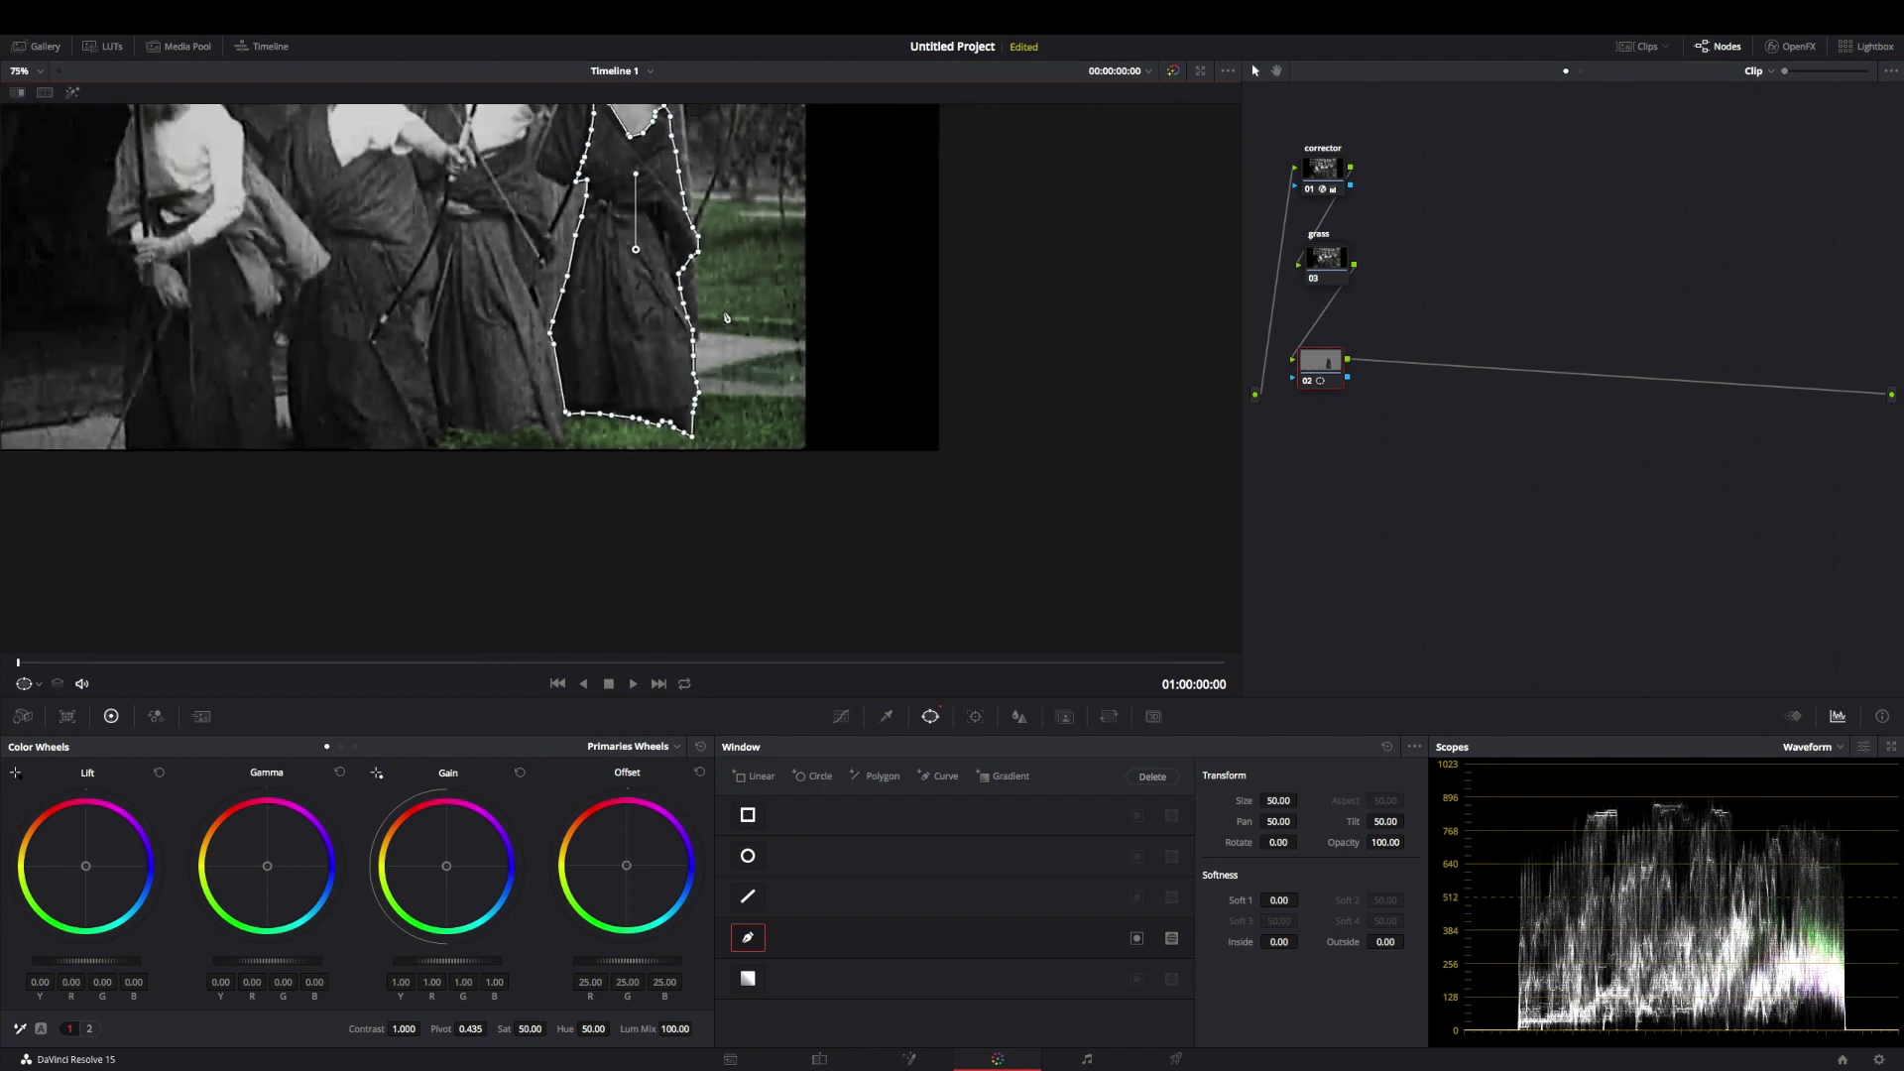
{"action": "left_click_drag", "start_coordinate": [1042, 281], "coordinate": [1071, 455]}
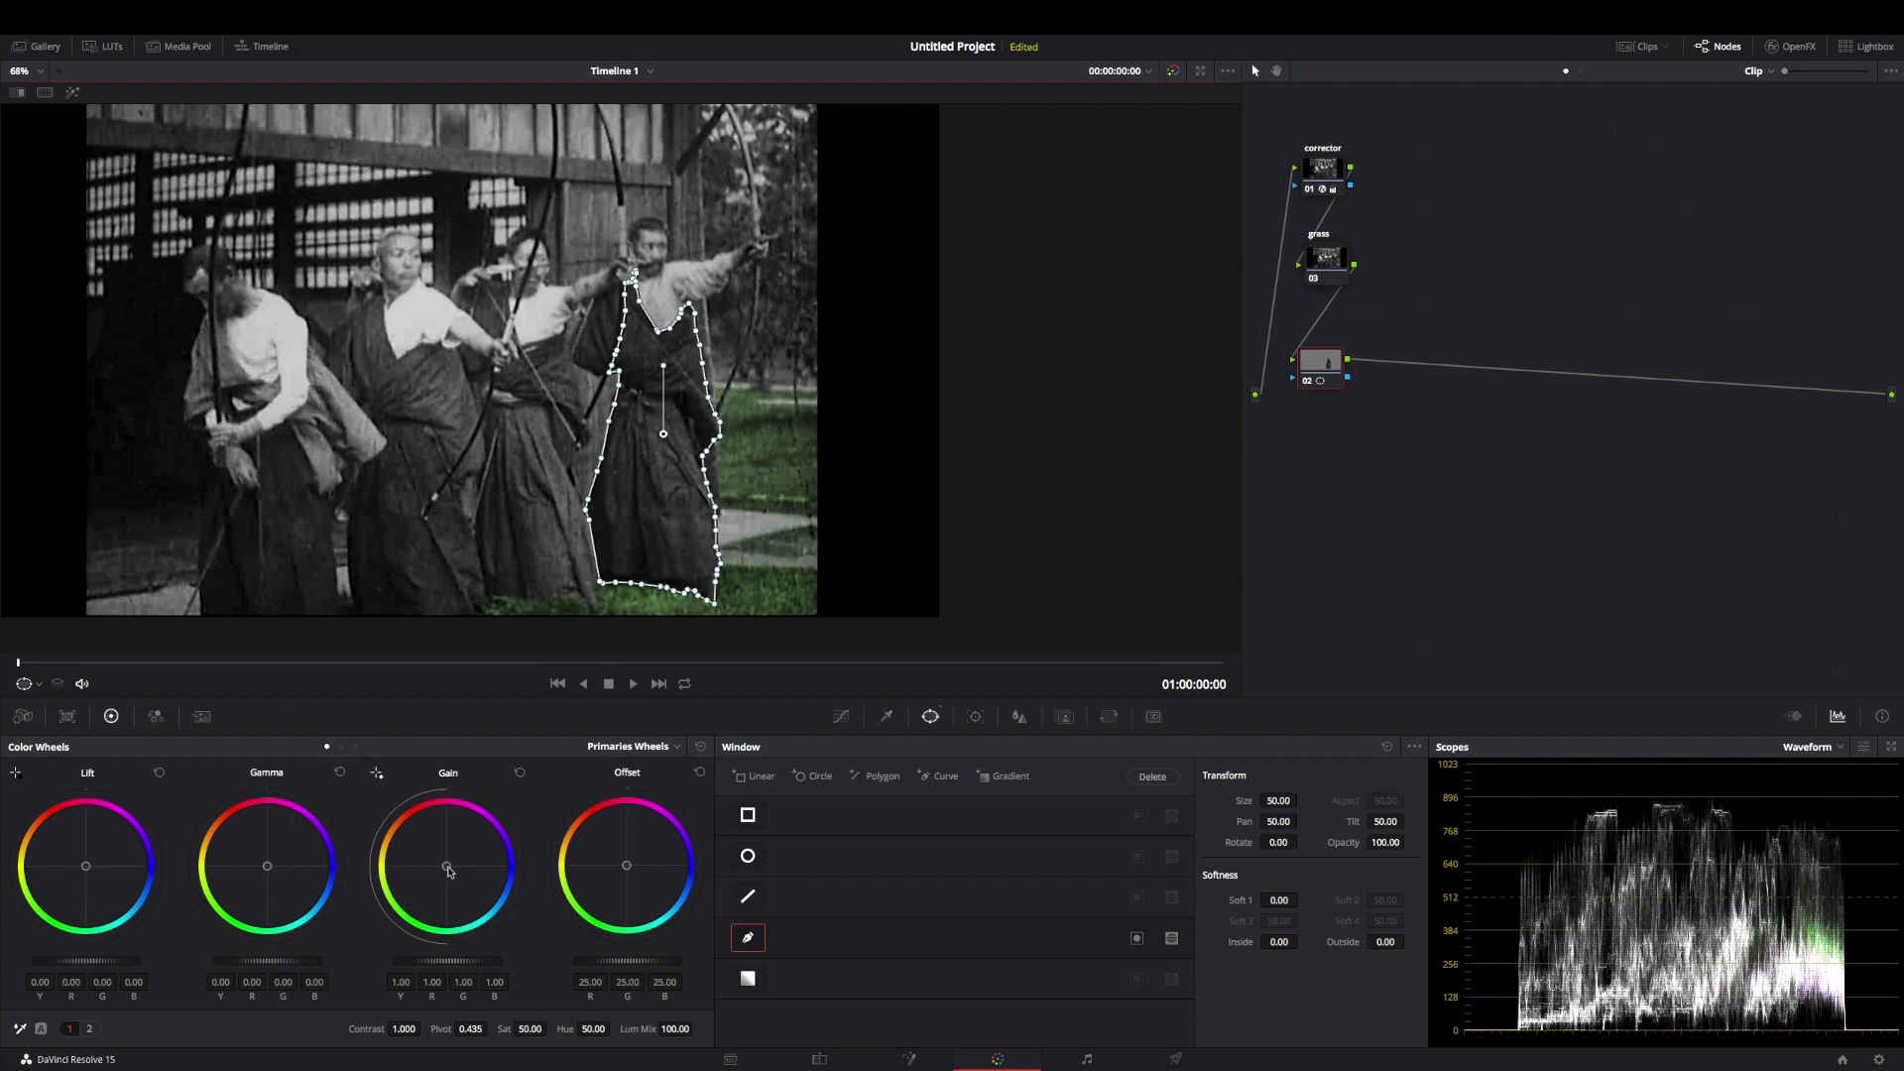
Push the robe's Gain toward denim blue and lower node 02's saturation to 38.20
{"action": "left_click_drag", "start_coordinate": [447, 867], "coordinate": [458, 868]}
{"action": "left_click_drag", "start_coordinate": [460, 866], "coordinate": [460, 872]}
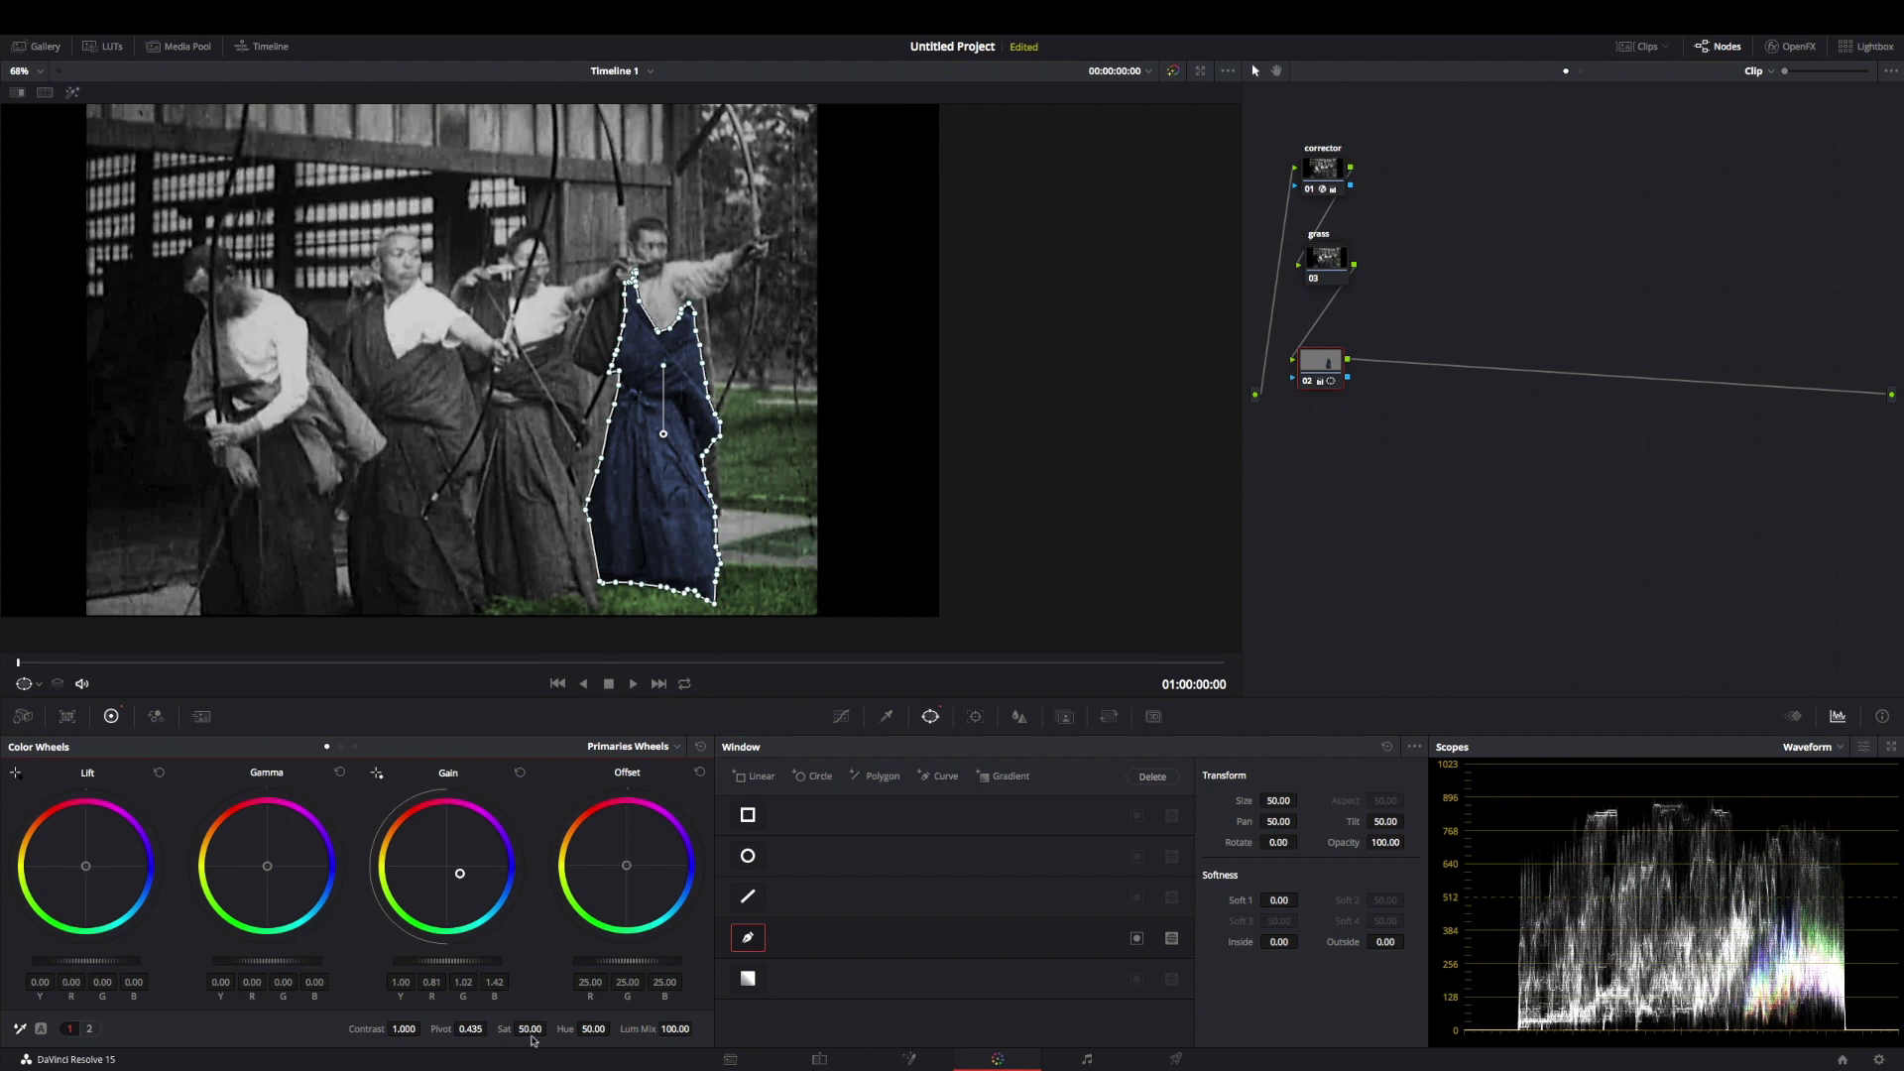
{"action": "left_click_drag", "start_coordinate": [532, 1029], "coordinate": [523, 1029]}
Add a serial node that masks the upper robe and tints it blue
{"action": "key", "text": "alt+s"}
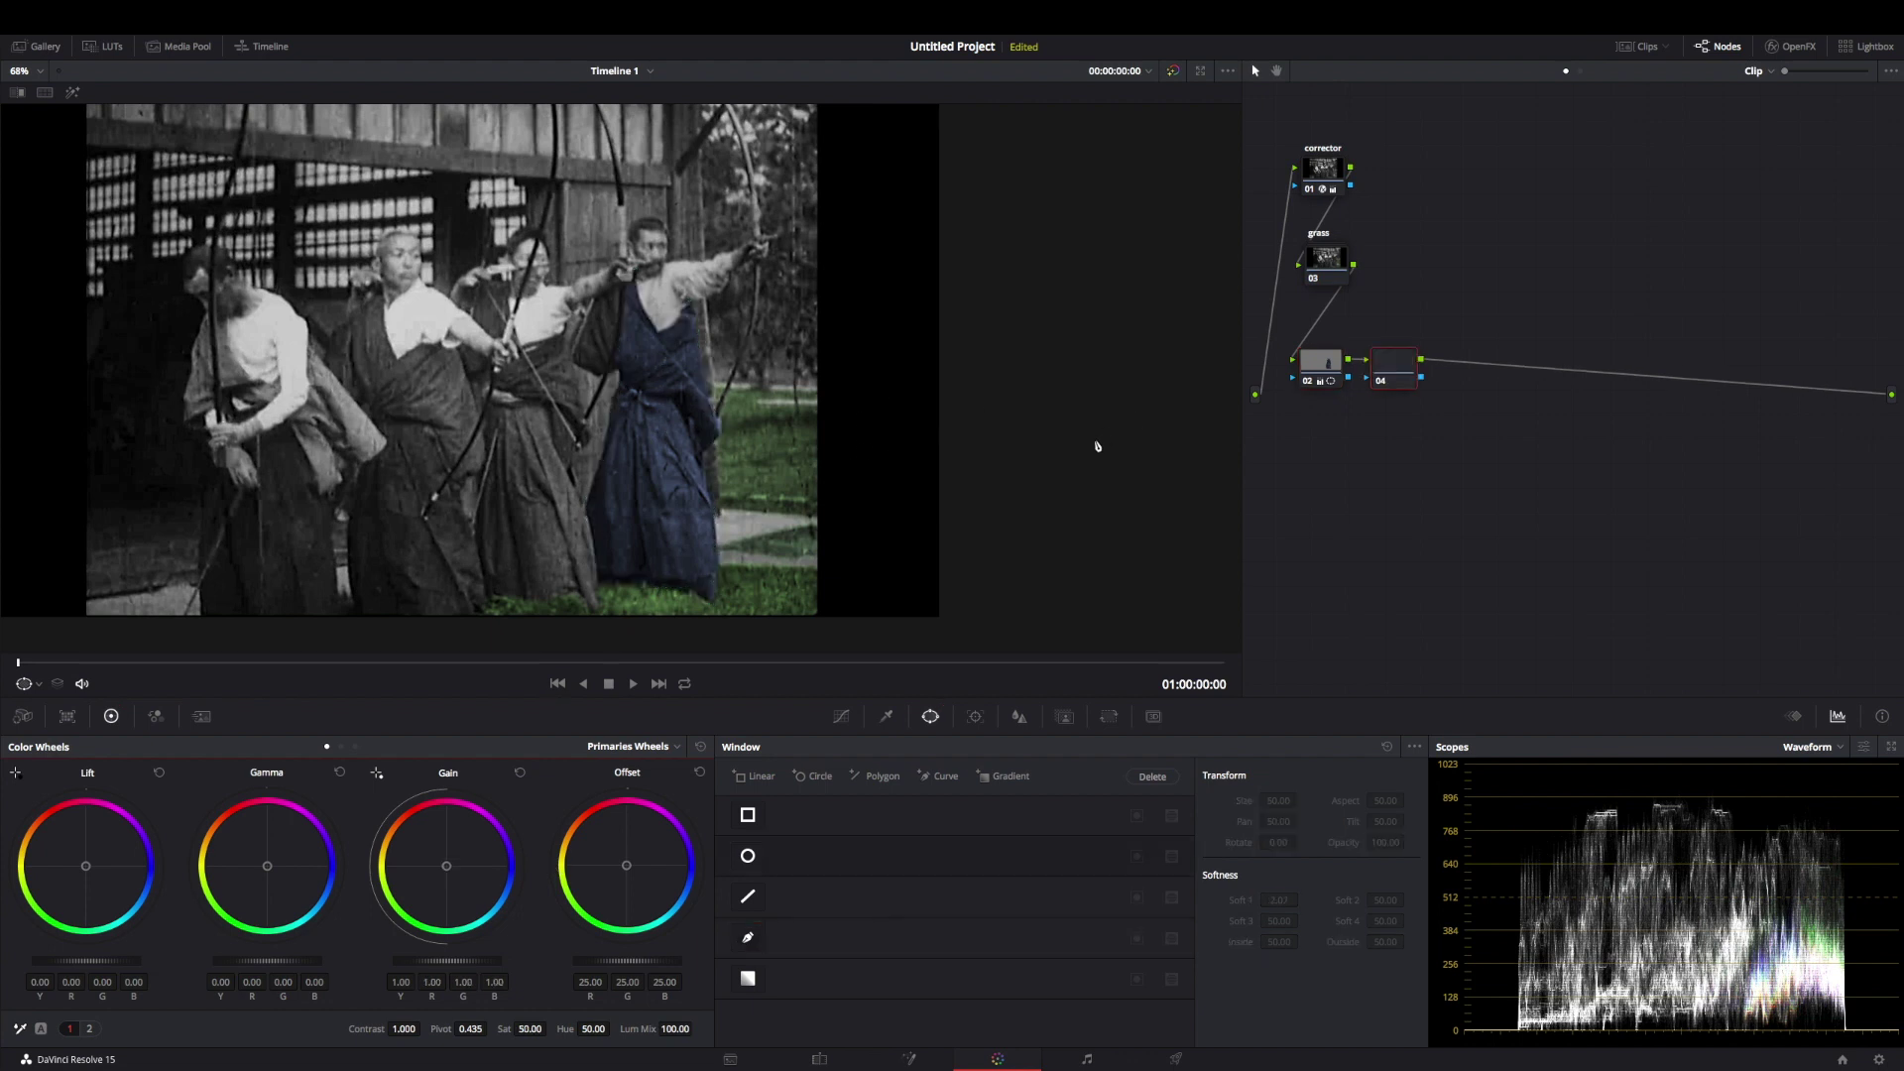
{"action": "scroll", "coordinate": [545, 229], "scroll_direction": "up", "scroll_amount": 4}
{"action": "mouse_move", "coordinate": [694, 343]}
{"action": "left_mouse_down"}
{"action": "mouse_move", "coordinate": [691, 476]}
{"action": "mouse_move", "coordinate": [640, 389]}
{"action": "mouse_move", "coordinate": [694, 343]}
{"action": "left_mouse_up"}
{"action": "left_click_drag", "start_coordinate": [446, 866], "coordinate": [458, 871]}
Add node 05 and begin a freehand mask around the archer's outstretched arm
{"action": "key", "text": "alt+s"}
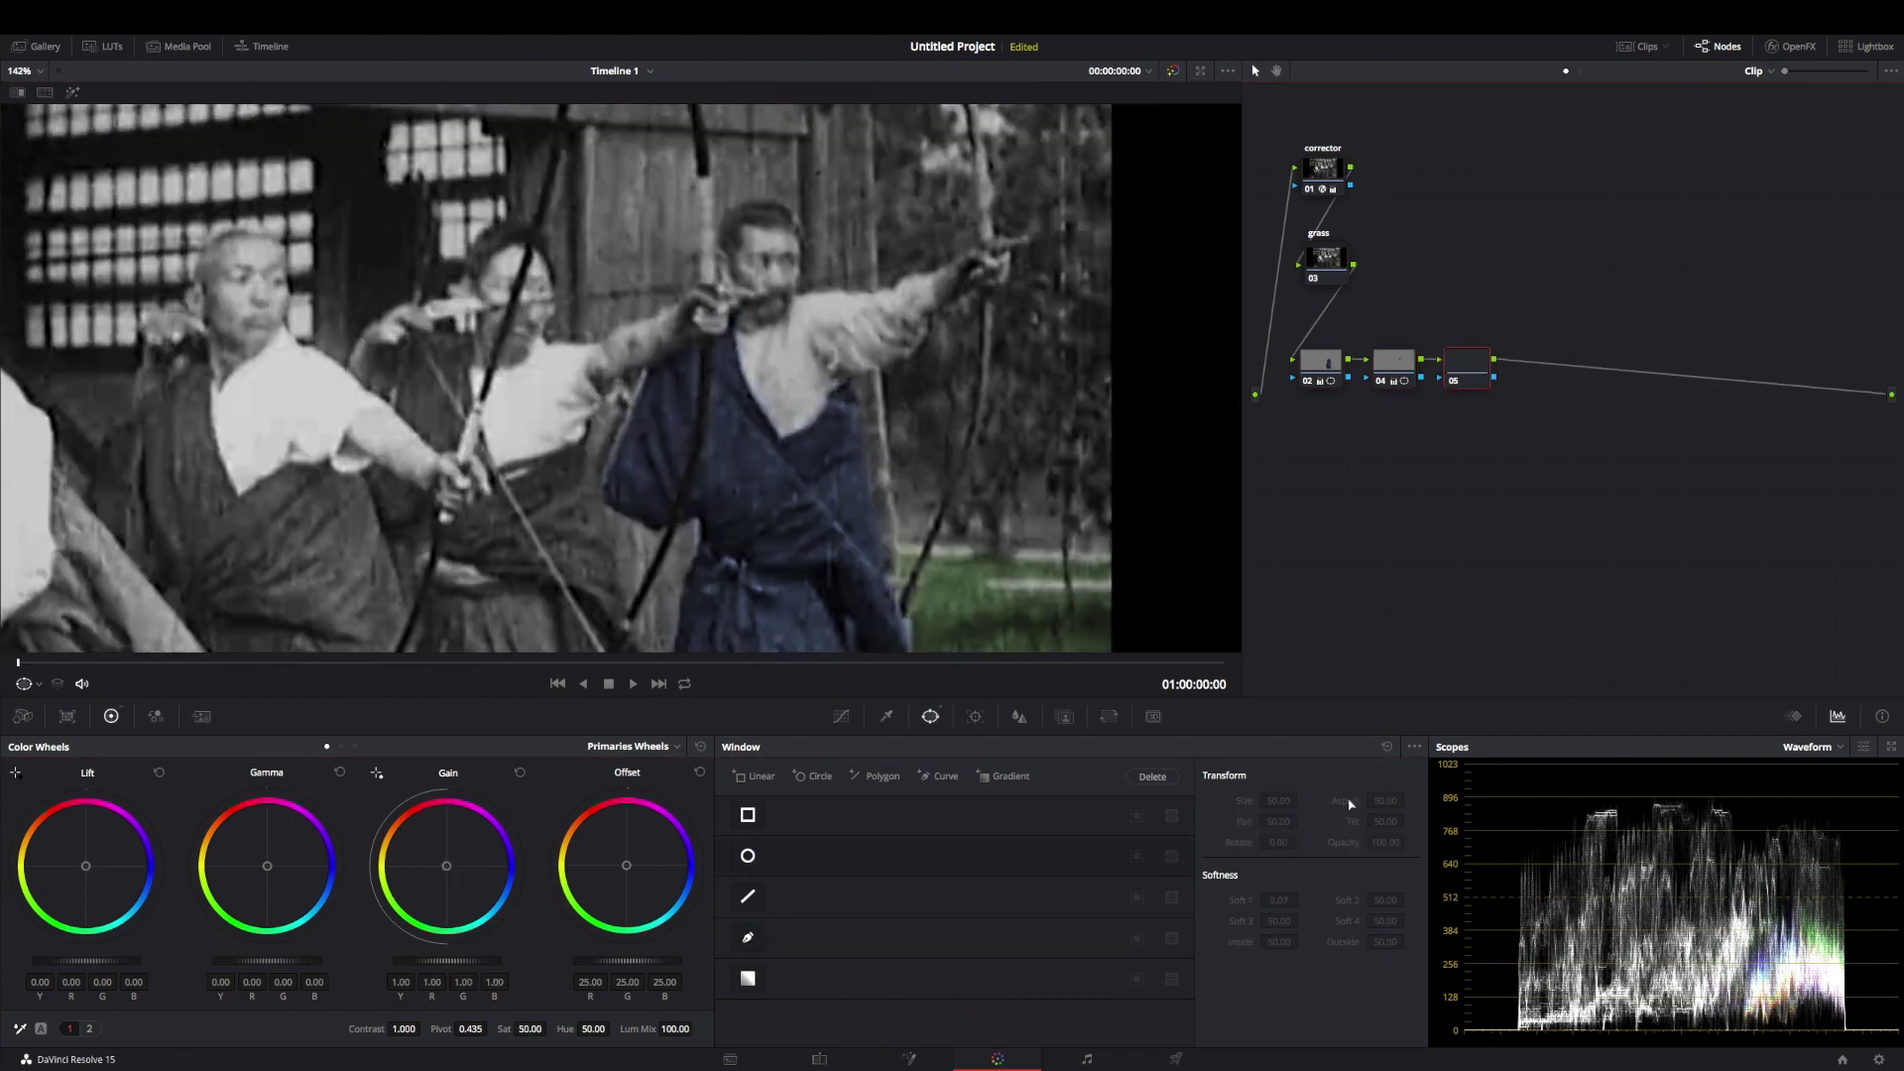
{"action": "scroll", "coordinate": [812, 454], "scroll_direction": "down", "scroll_amount": 3}
{"action": "scroll", "coordinate": [812, 454], "scroll_direction": "down", "scroll_amount": 3}
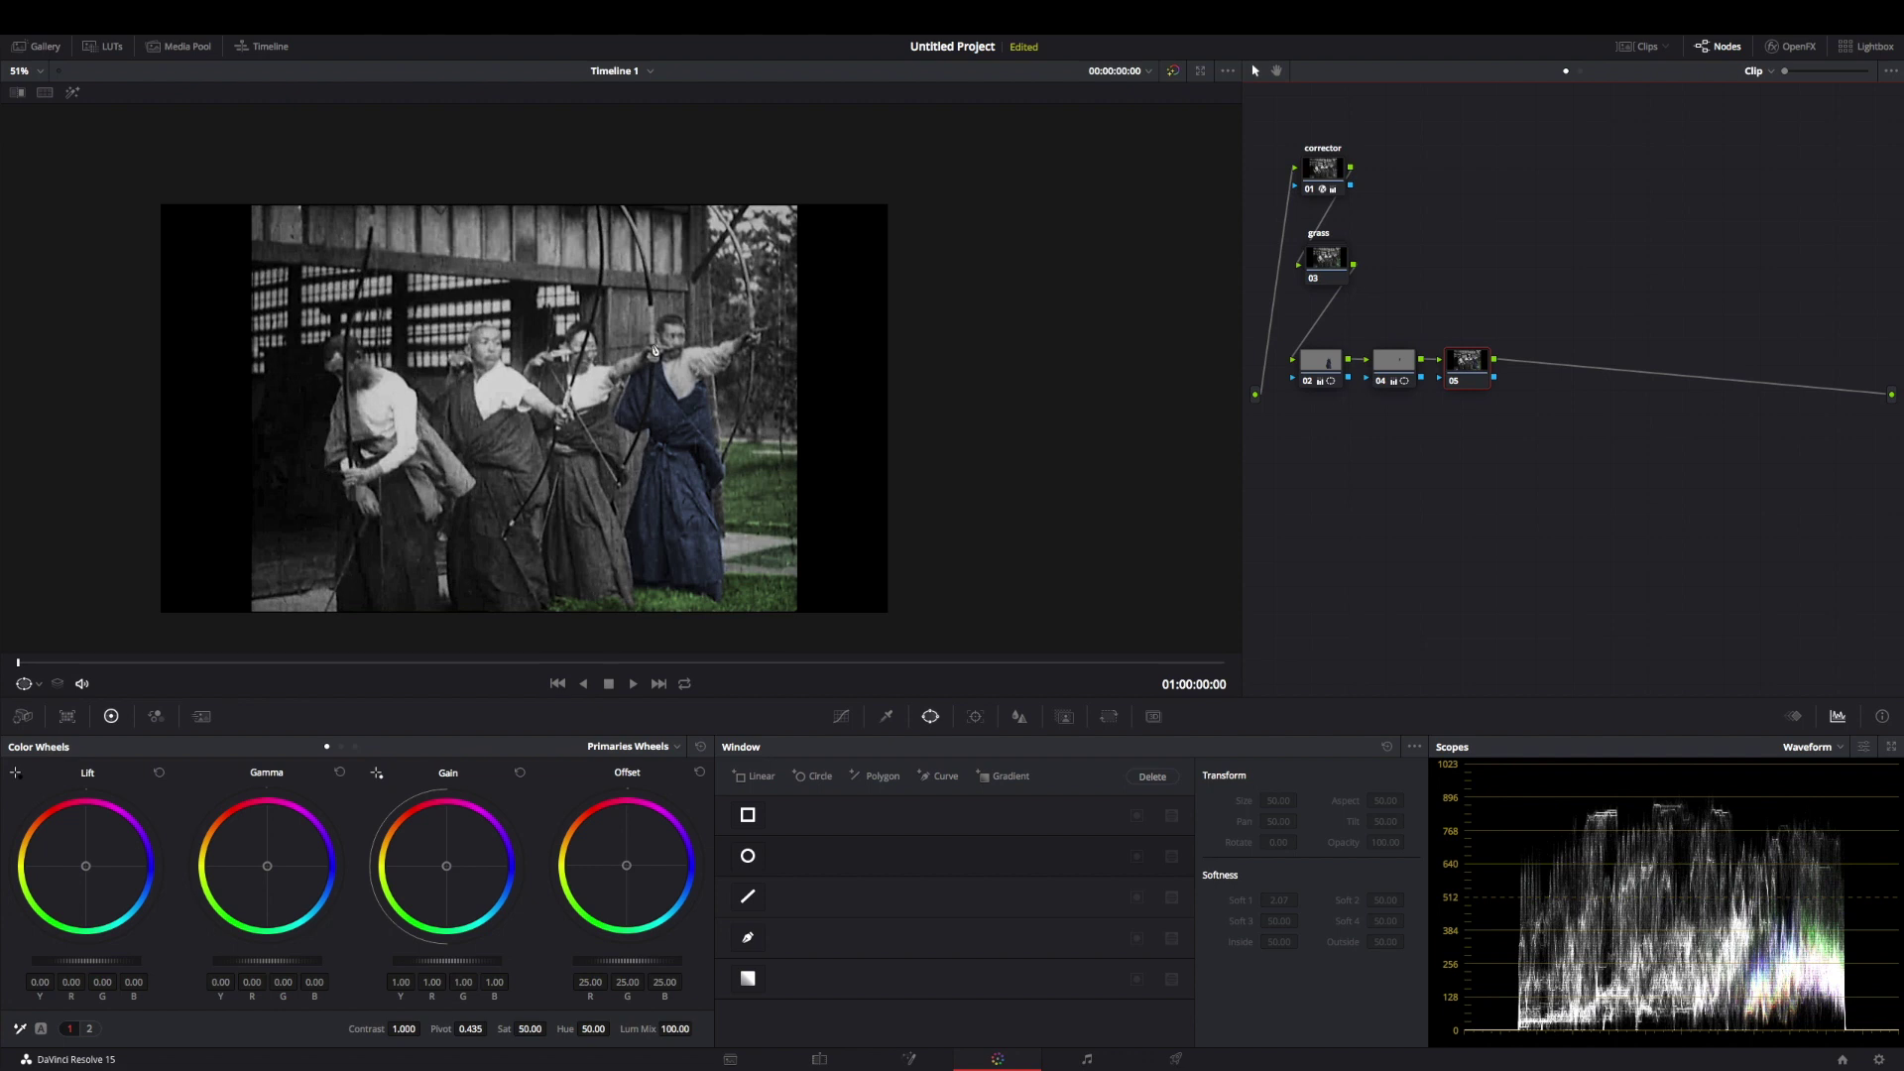
{"action": "scroll", "coordinate": [662, 318], "scroll_direction": "up", "scroll_amount": 6}
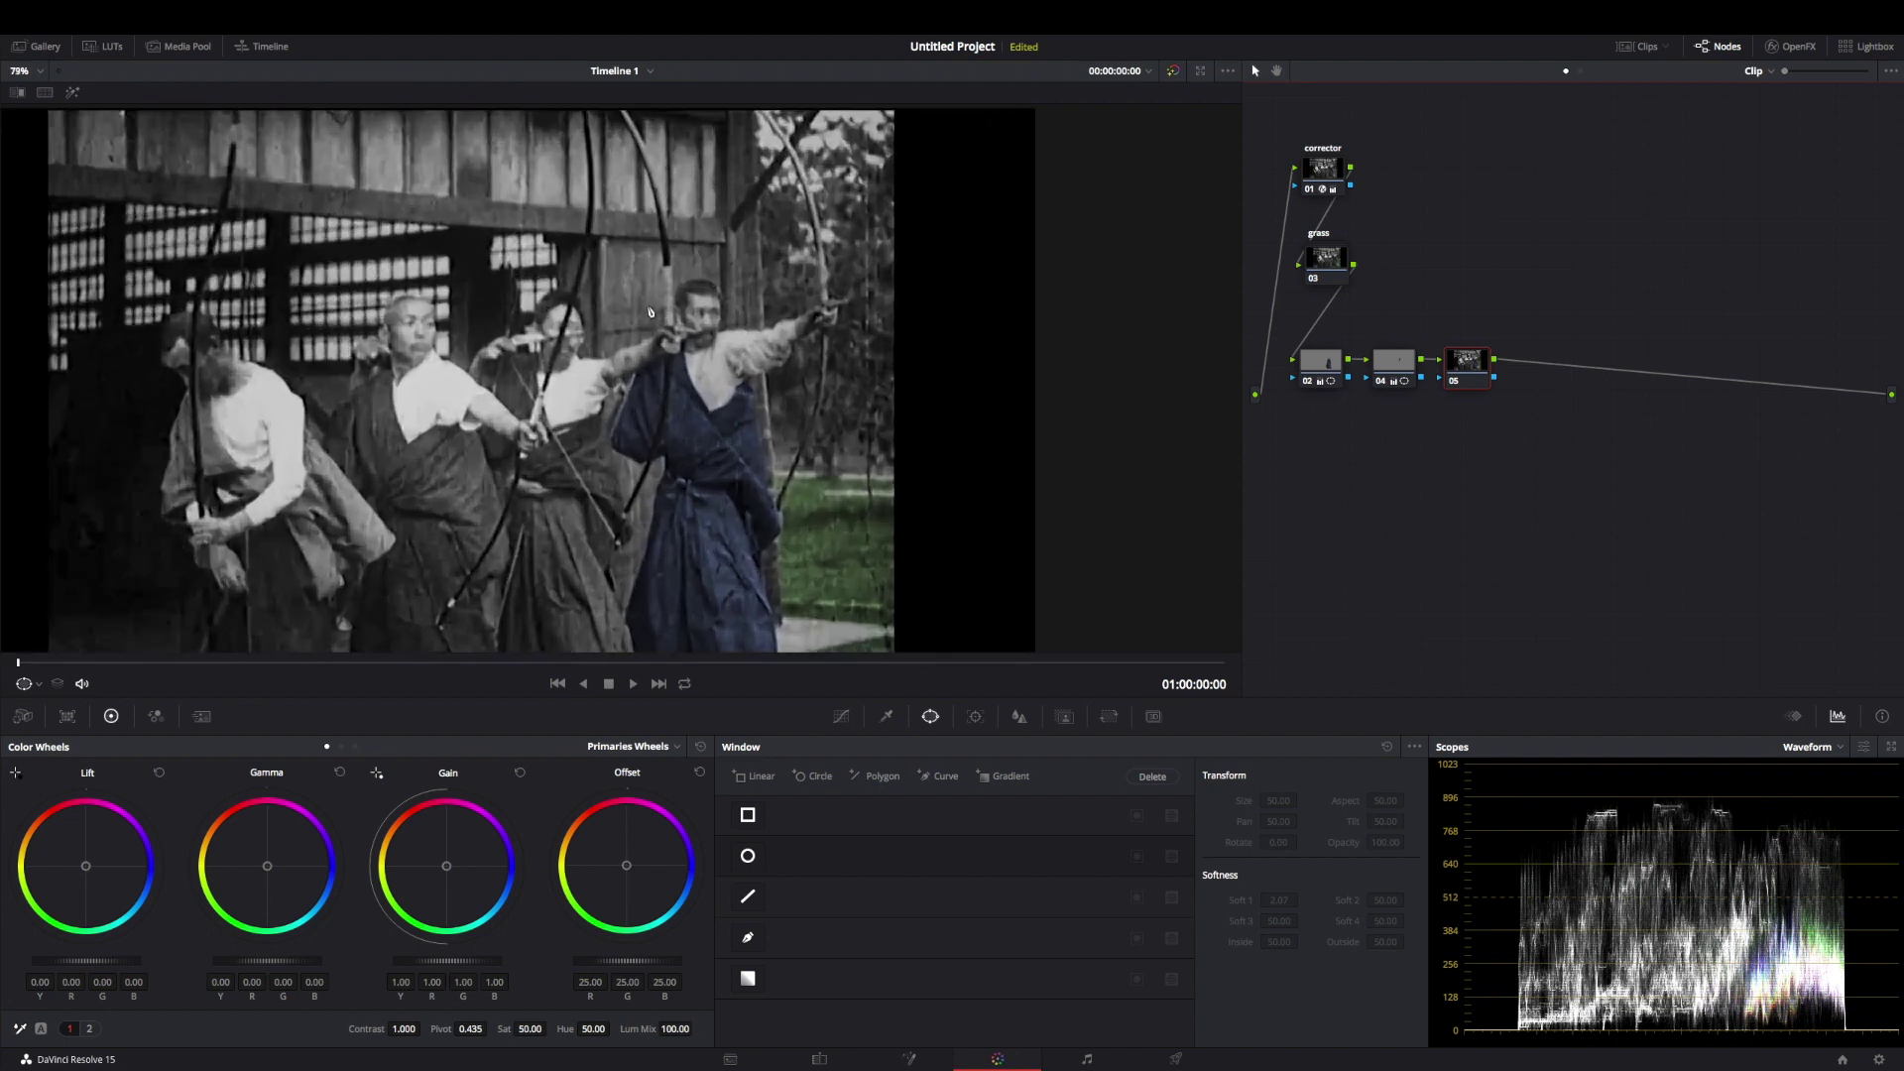
{"action": "left_click_drag", "start_coordinate": [654, 209], "coordinate": [694, 438]}
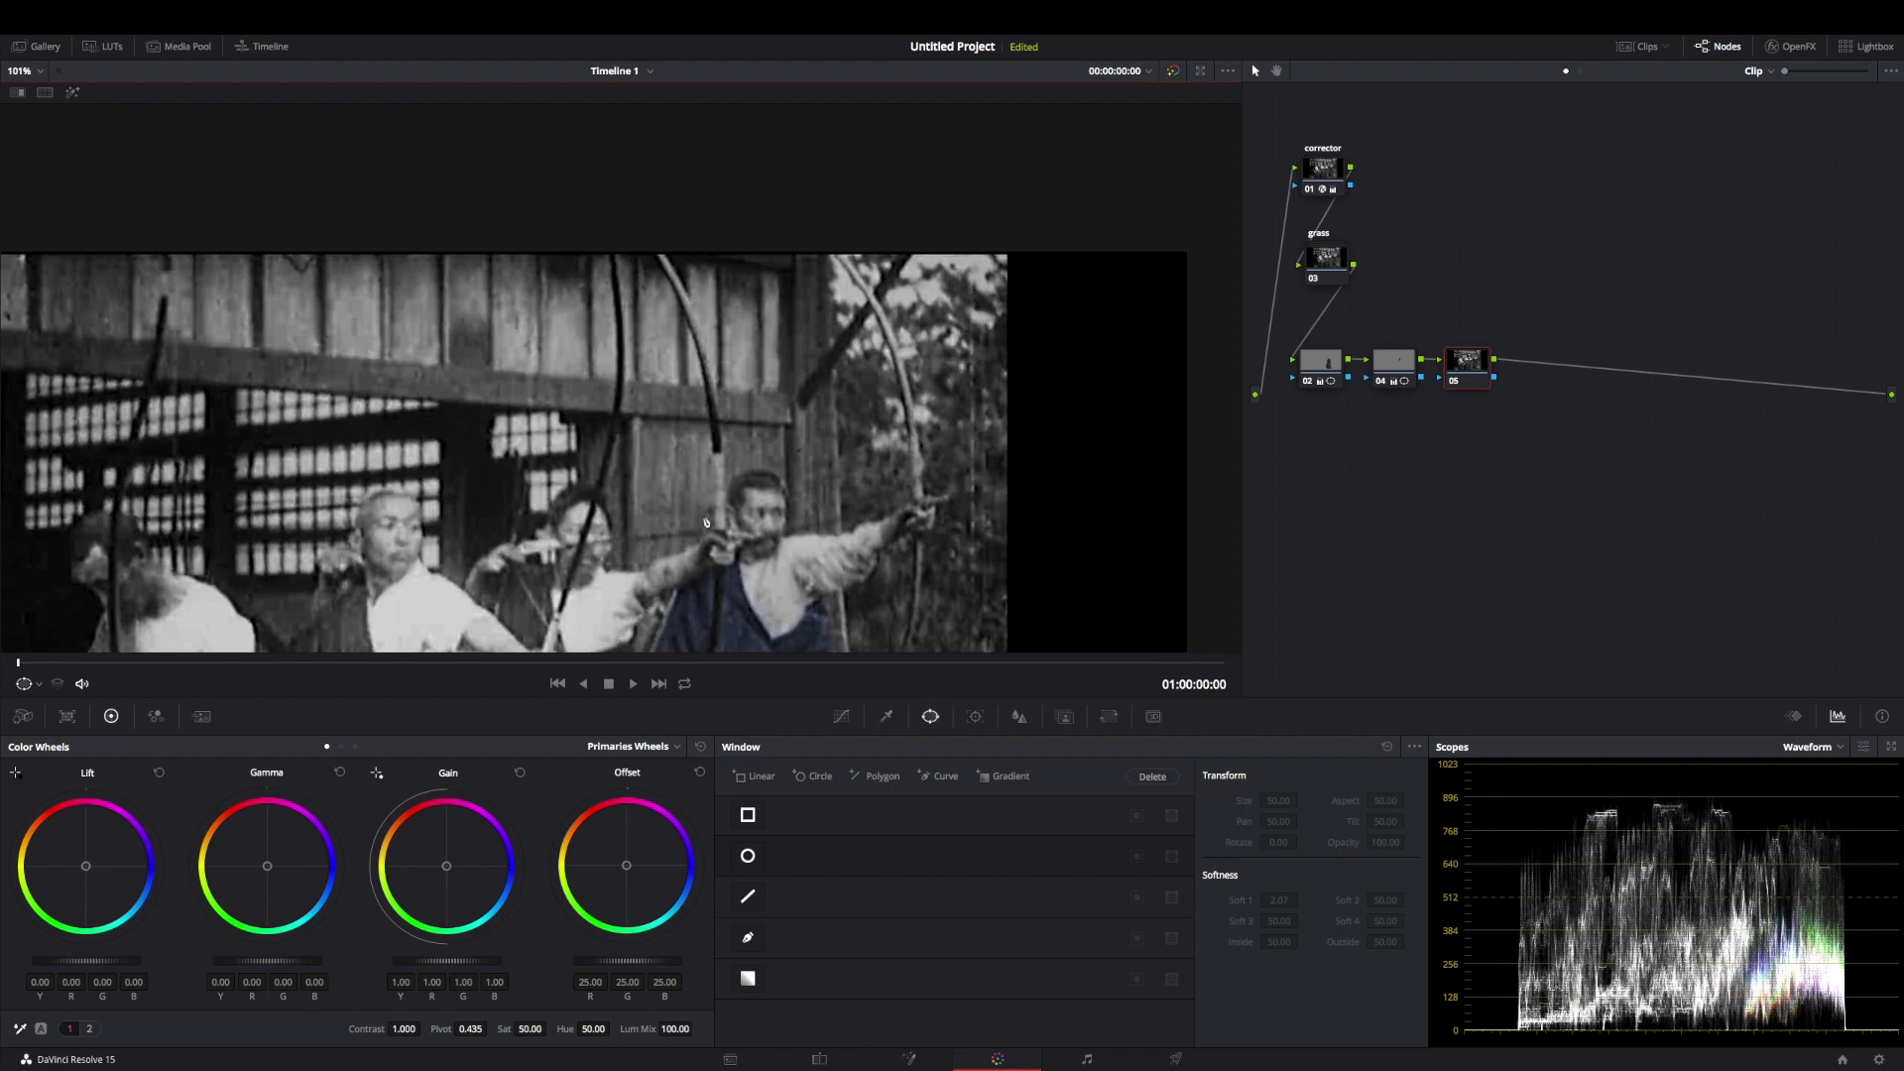
{"action": "scroll", "coordinate": [707, 522], "scroll_direction": "down", "scroll_amount": 5}
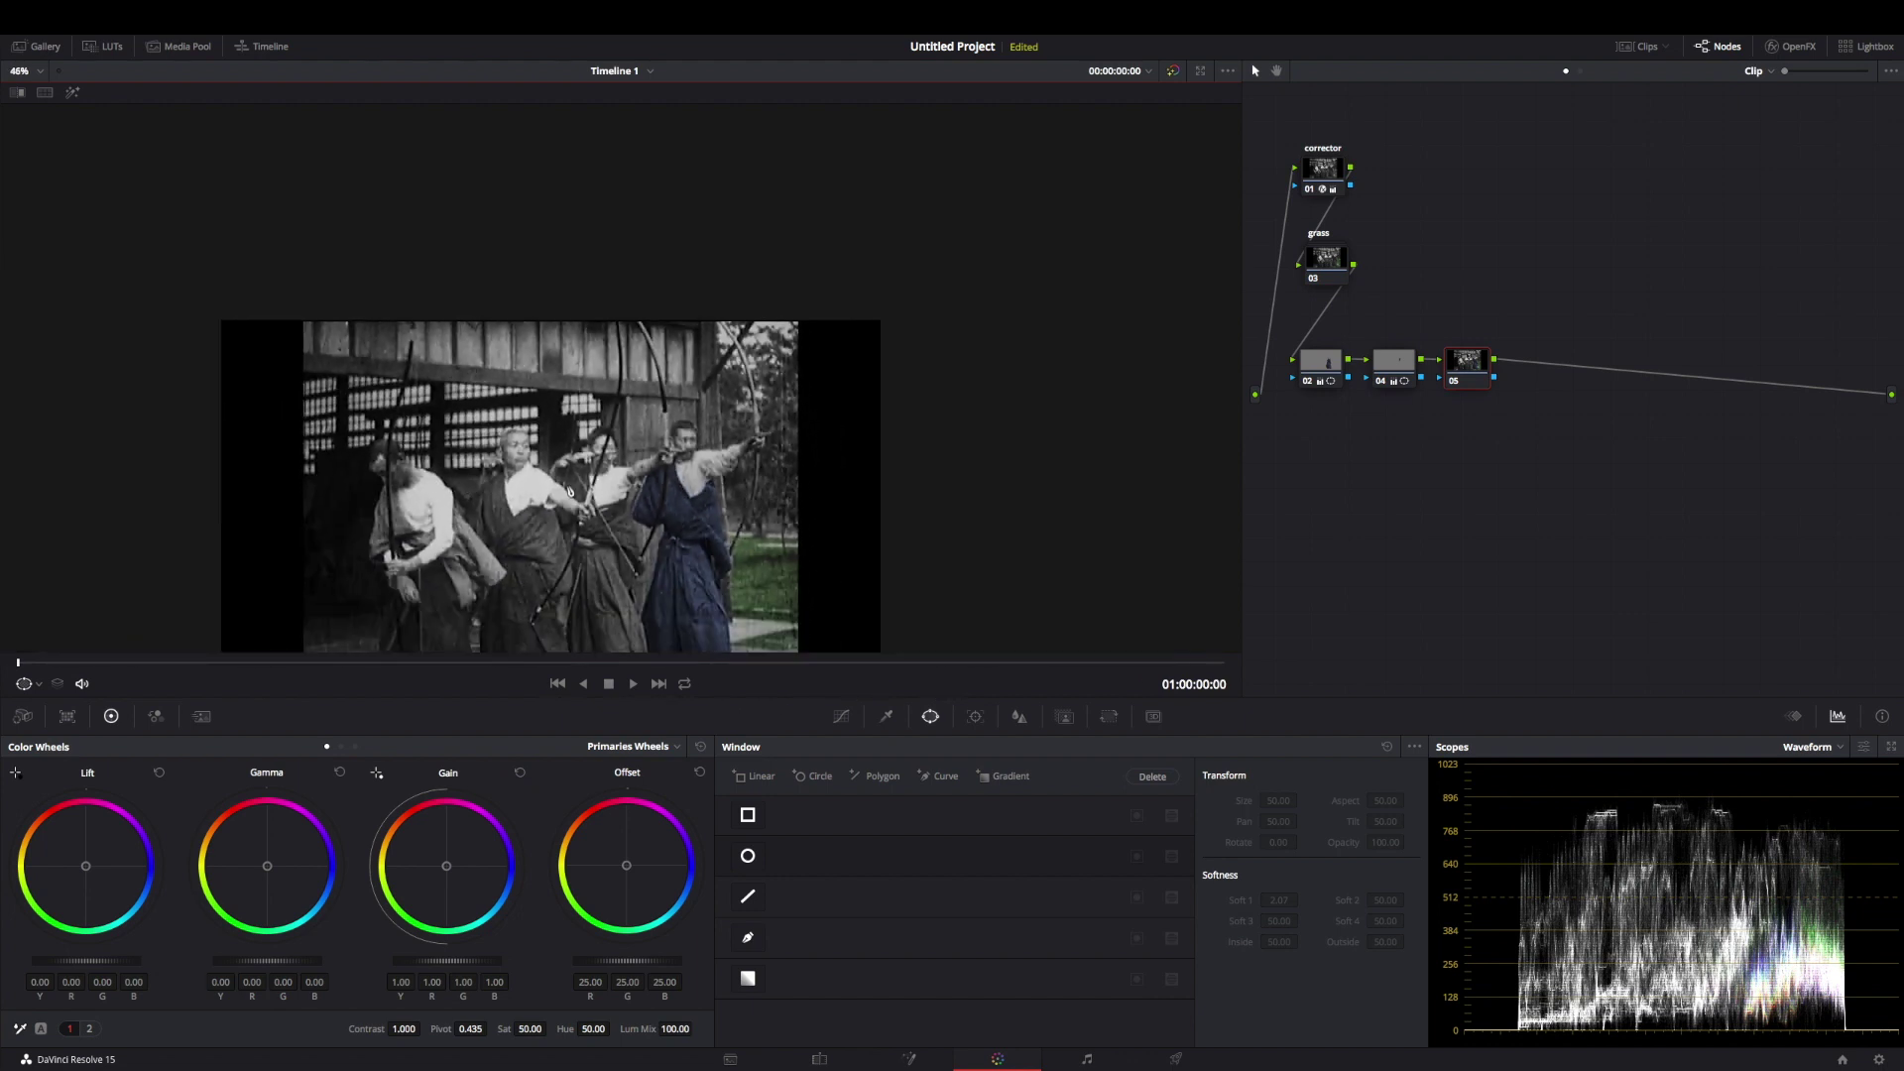
{"action": "left_click_drag", "start_coordinate": [485, 482], "coordinate": [574, 349]}
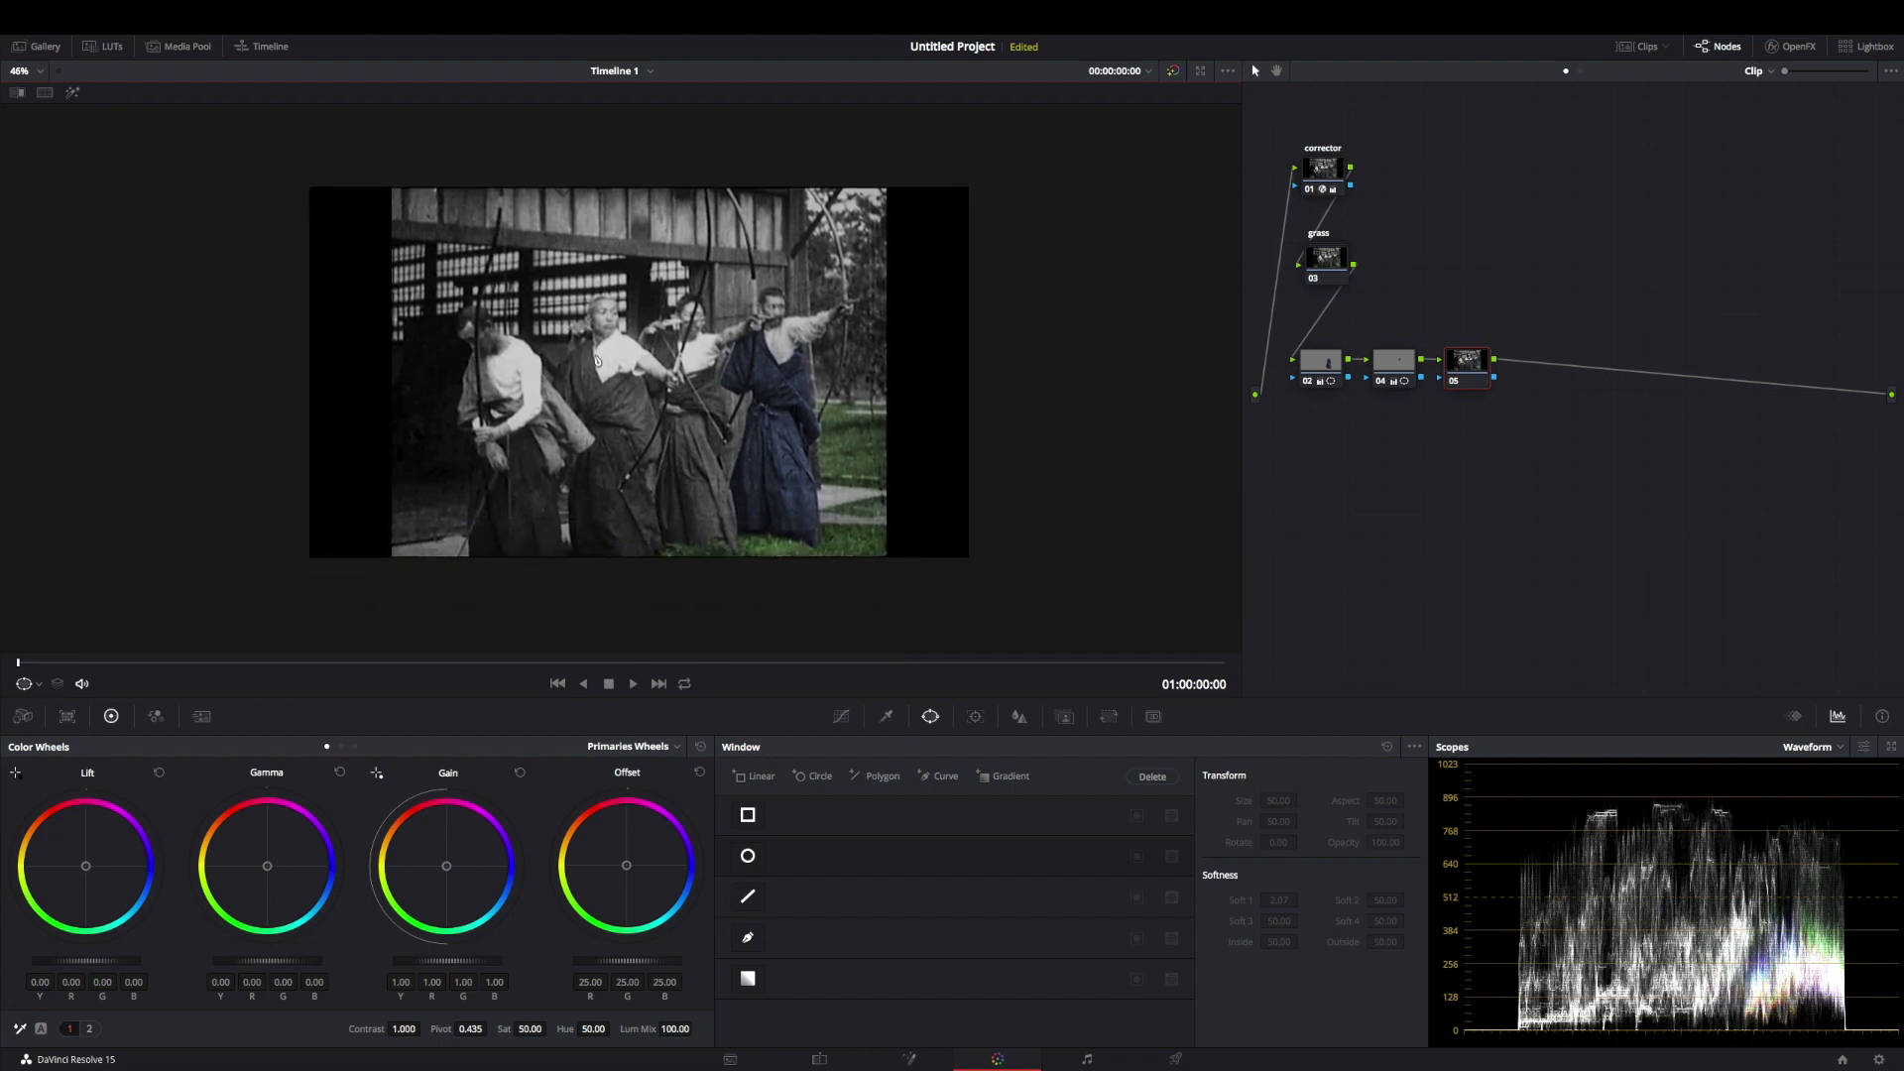
{"action": "scroll", "coordinate": [596, 360], "scroll_direction": "up", "scroll_amount": 5}
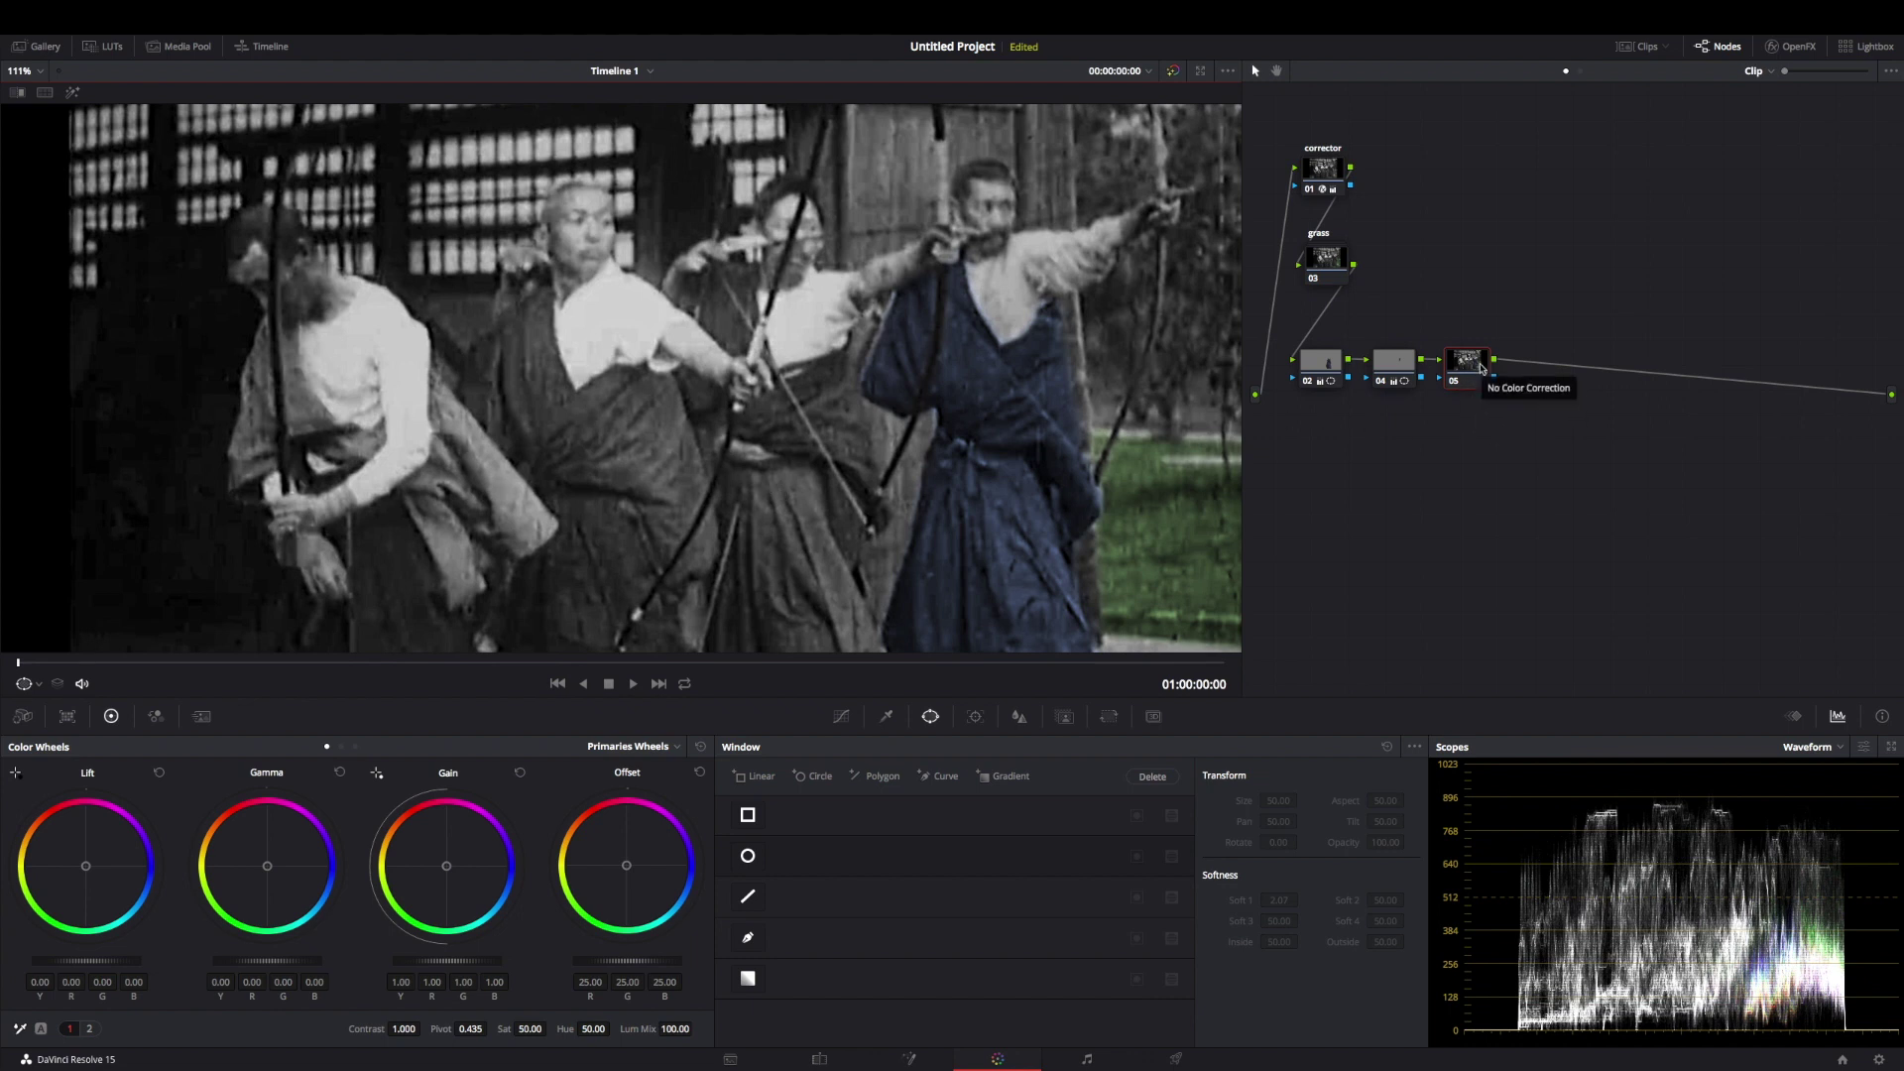
{"action": "left_click", "coordinate": [691, 315]}
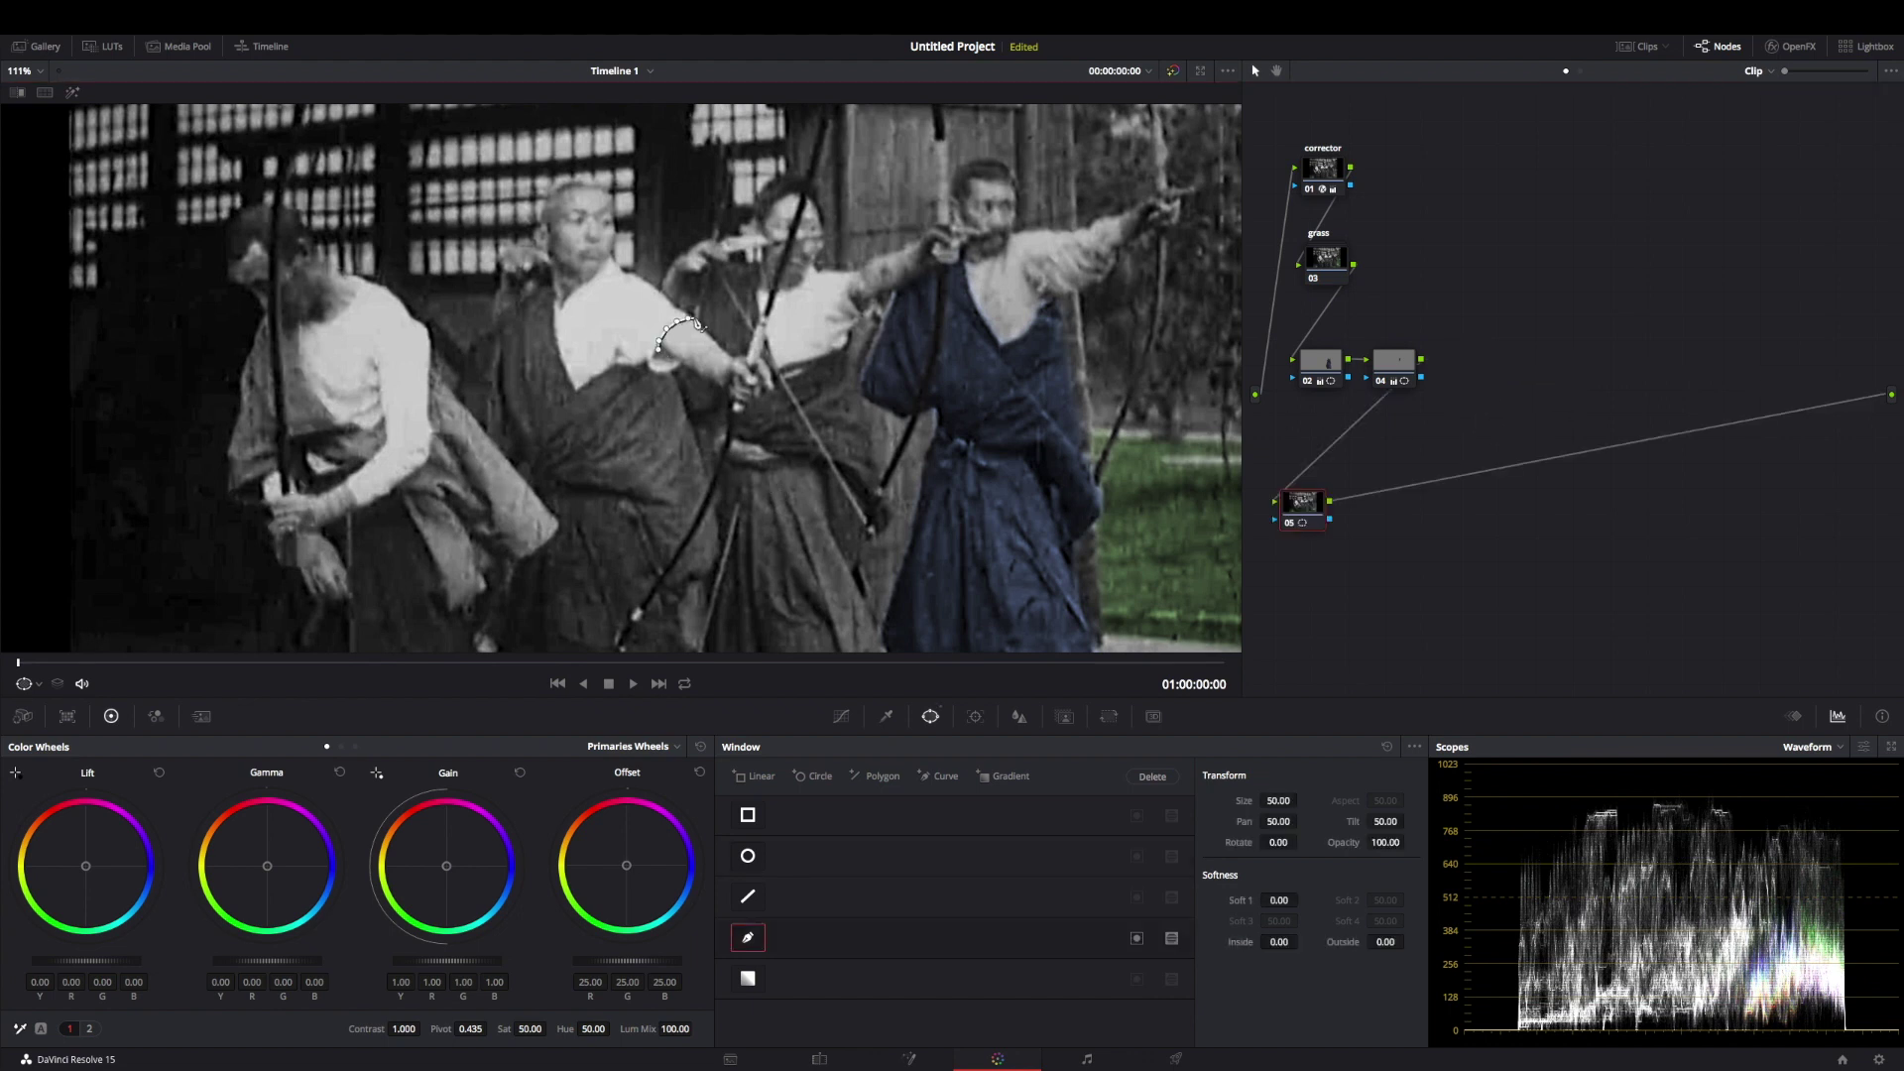
Close the freehand mask around the bald archer's outstretched arm
{"action": "left_click", "coordinate": [731, 352]}
{"action": "left_click", "coordinate": [753, 359]}
{"action": "left_click", "coordinate": [772, 381]}
{"action": "scroll", "coordinate": [625, 367], "scroll_direction": "up", "scroll_amount": 3}
{"action": "scroll", "coordinate": [626, 367], "scroll_direction": "down", "scroll_amount": 3}
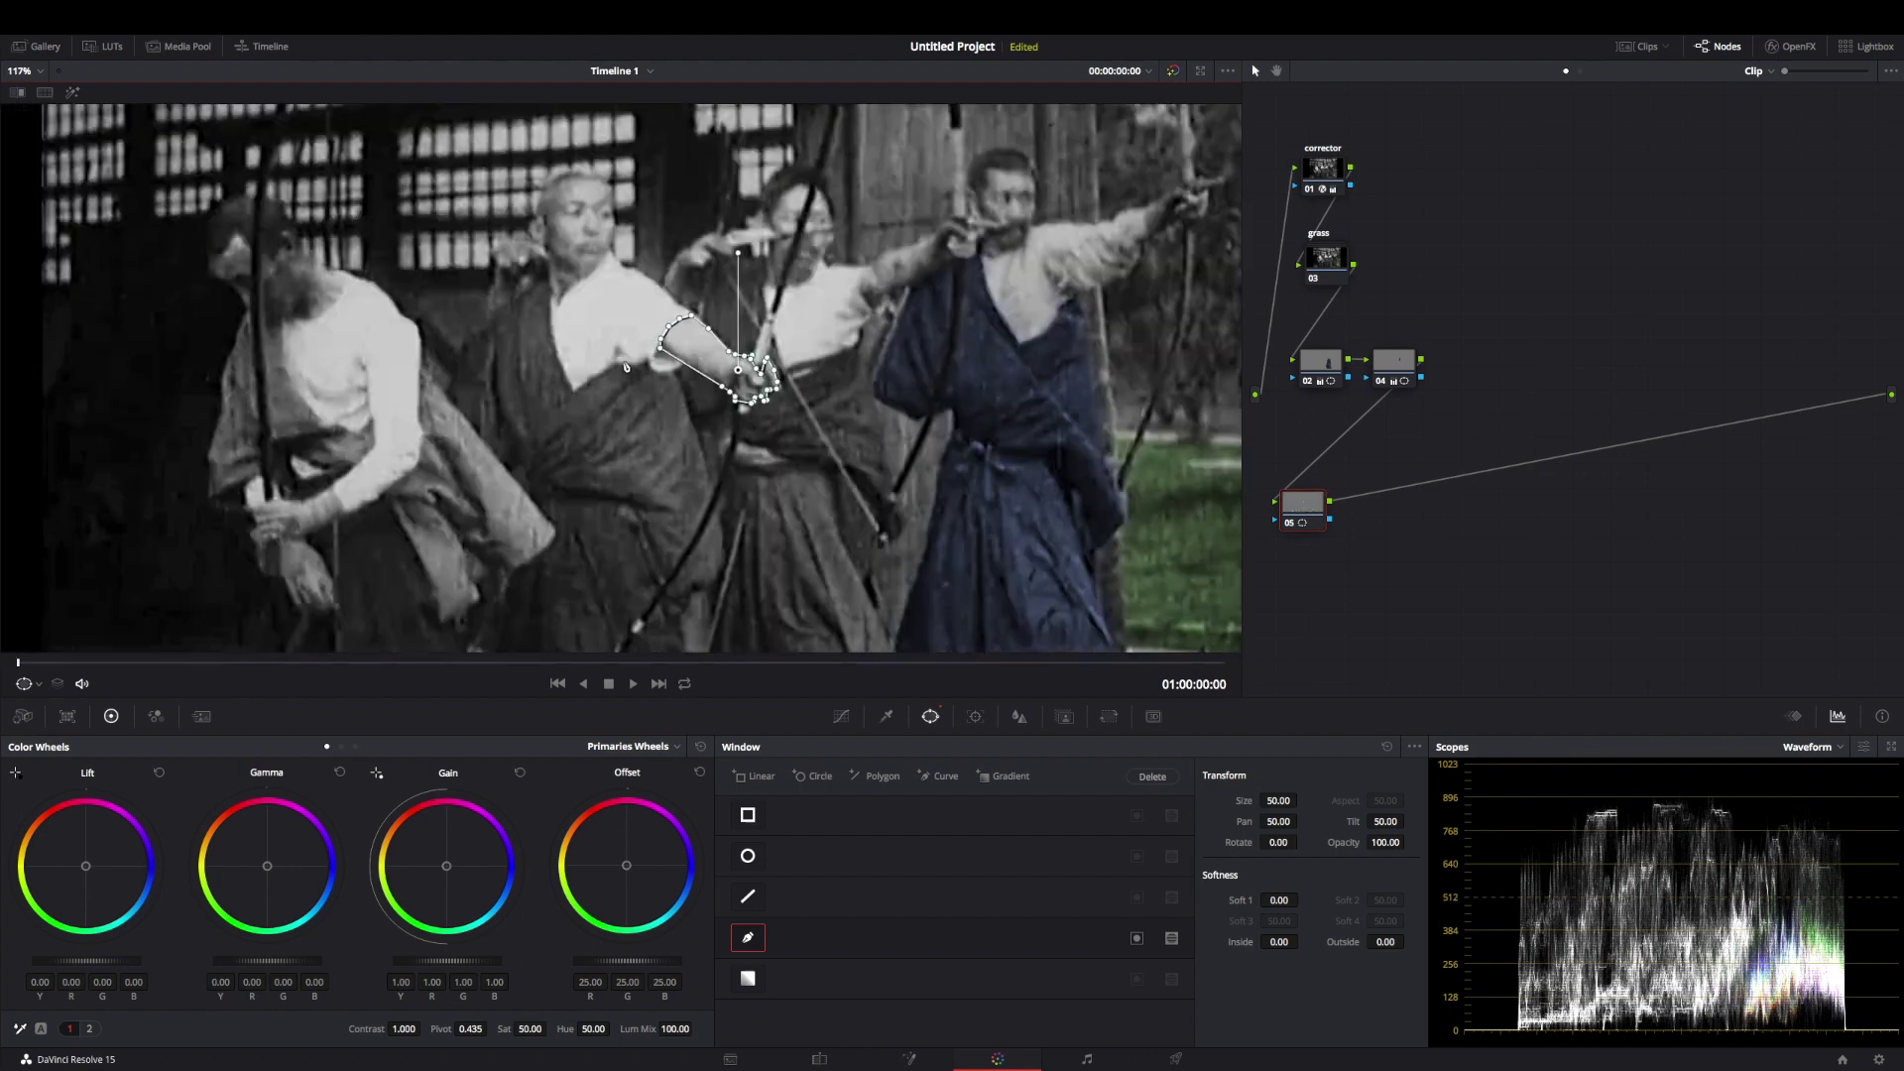
{"action": "scroll", "coordinate": [626, 367], "scroll_direction": "down", "scroll_amount": 4}
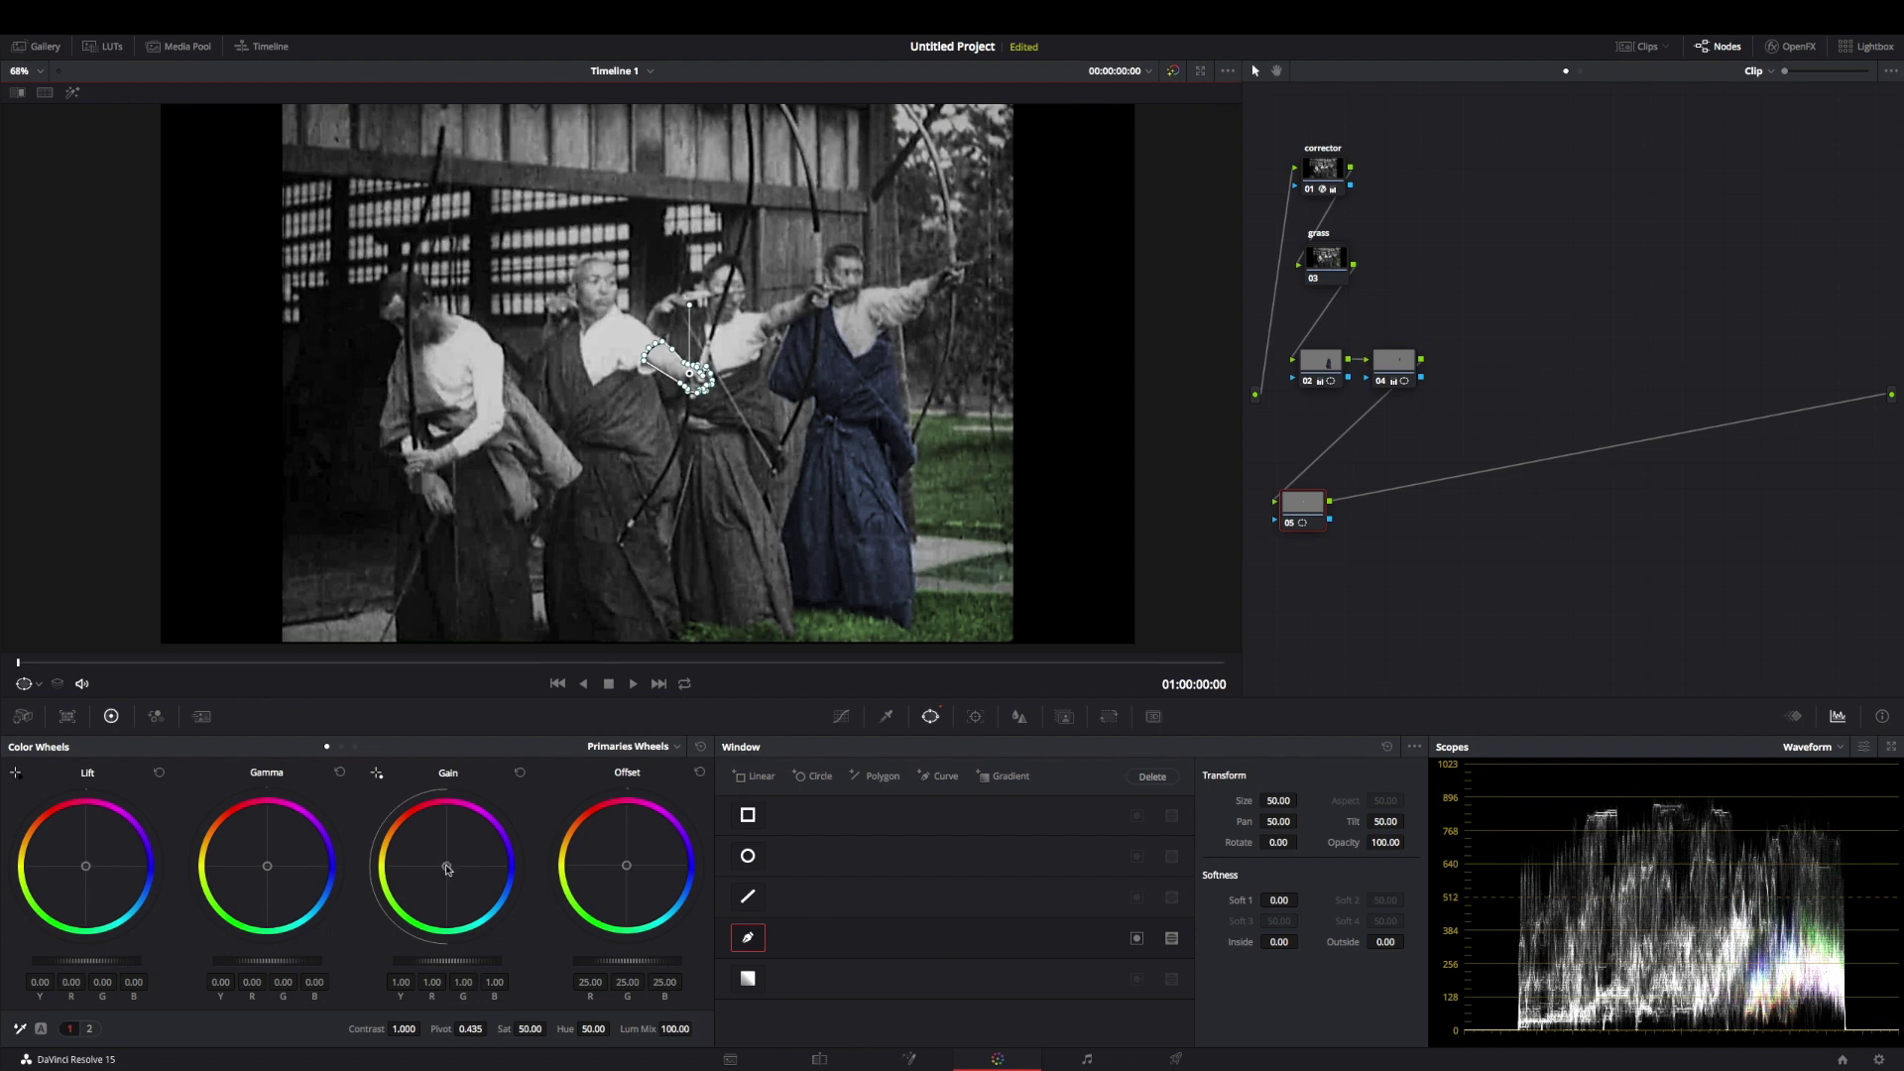
Warm the arm with Gain R 1.10, G 0.99, B 0.83 and Lift -0.09, then add node 06
{"action": "left_click_drag", "start_coordinate": [448, 870], "coordinate": [440, 866]}
{"action": "left_click_drag", "start_coordinate": [439, 866], "coordinate": [440, 864]}
{"action": "left_click_drag", "start_coordinate": [119, 968], "coordinate": [113, 968]}
{"action": "left_click_drag", "start_coordinate": [113, 968], "coordinate": [109, 968]}
{"action": "key", "text": "alt+s"}
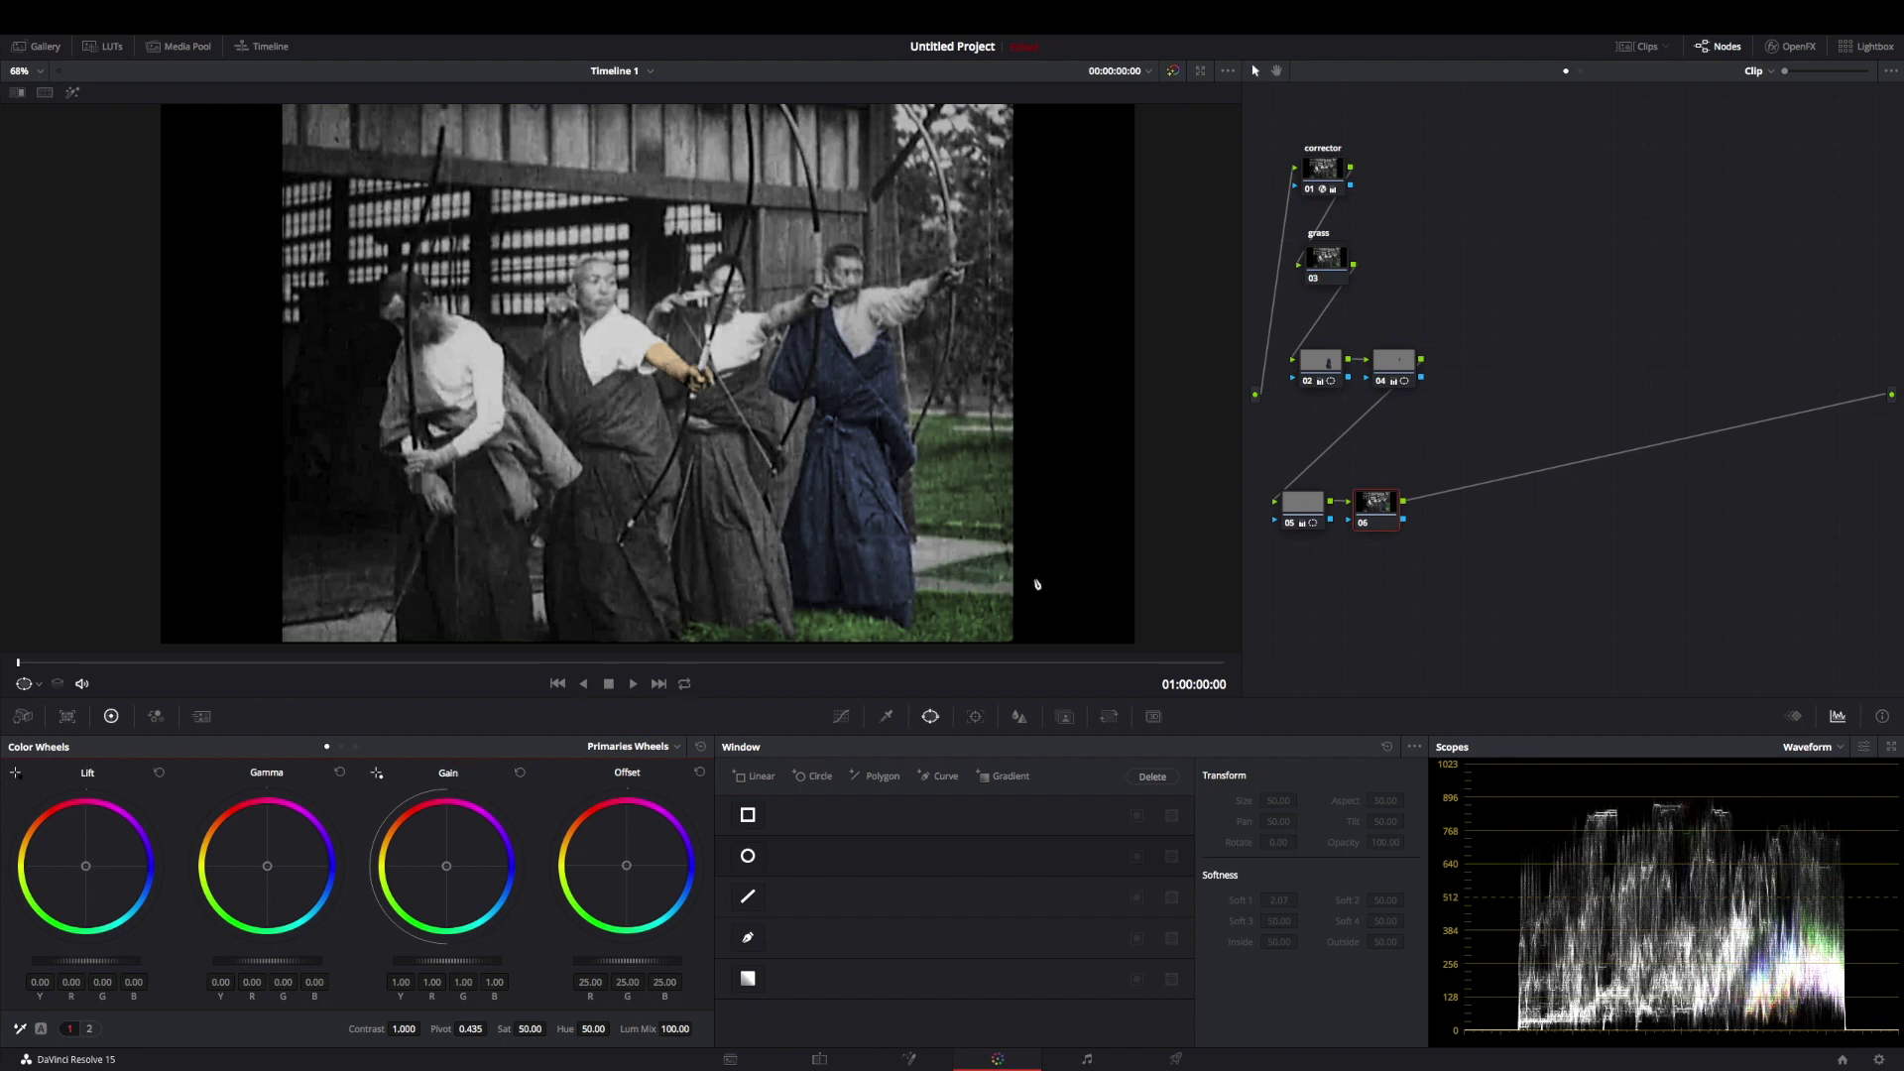
Refine node 05's warm Gain on the arm, then enable a Curve window on node 06
{"action": "left_click", "coordinate": [1302, 514]}
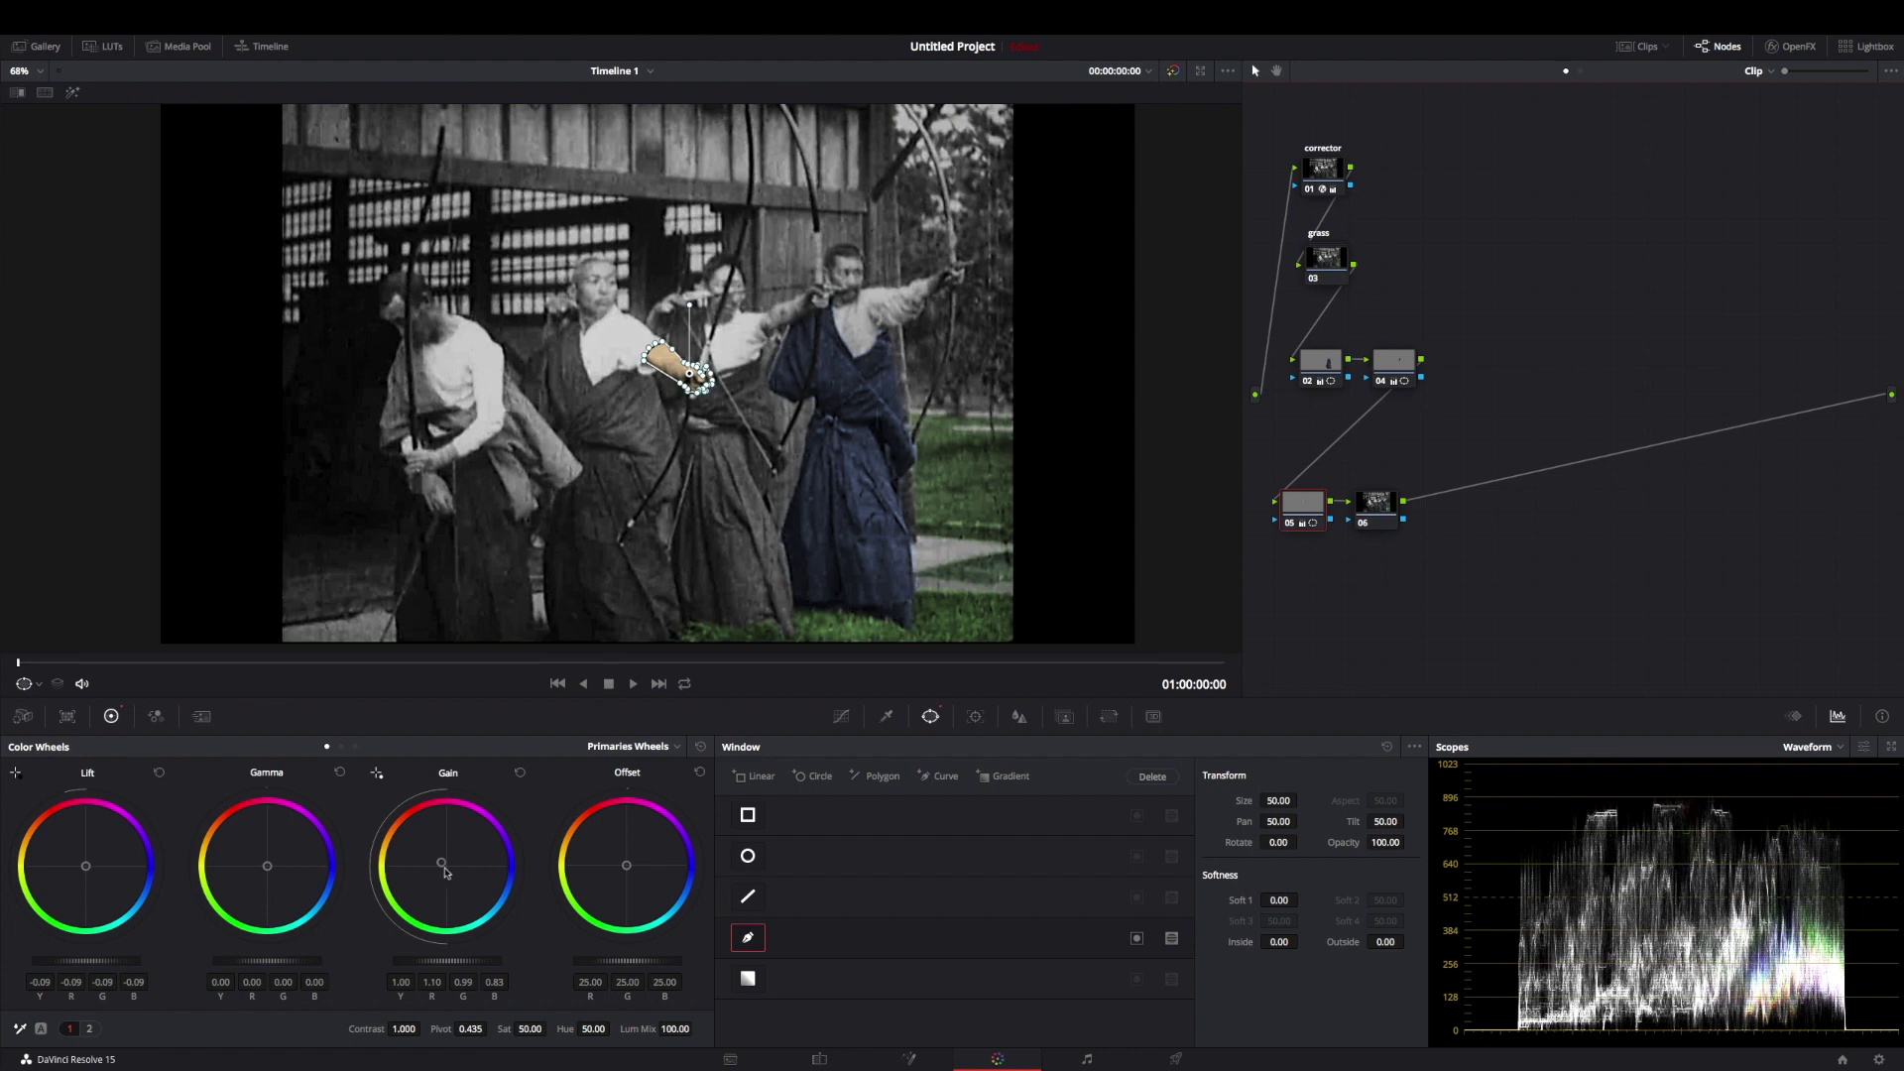
{"action": "left_click_drag", "start_coordinate": [444, 873], "coordinate": [443, 860]}
{"action": "left_click_drag", "start_coordinate": [442, 860], "coordinate": [441, 860]}
{"action": "left_click_drag", "start_coordinate": [441, 859], "coordinate": [443, 860]}
{"action": "left_click", "coordinate": [1370, 506]}
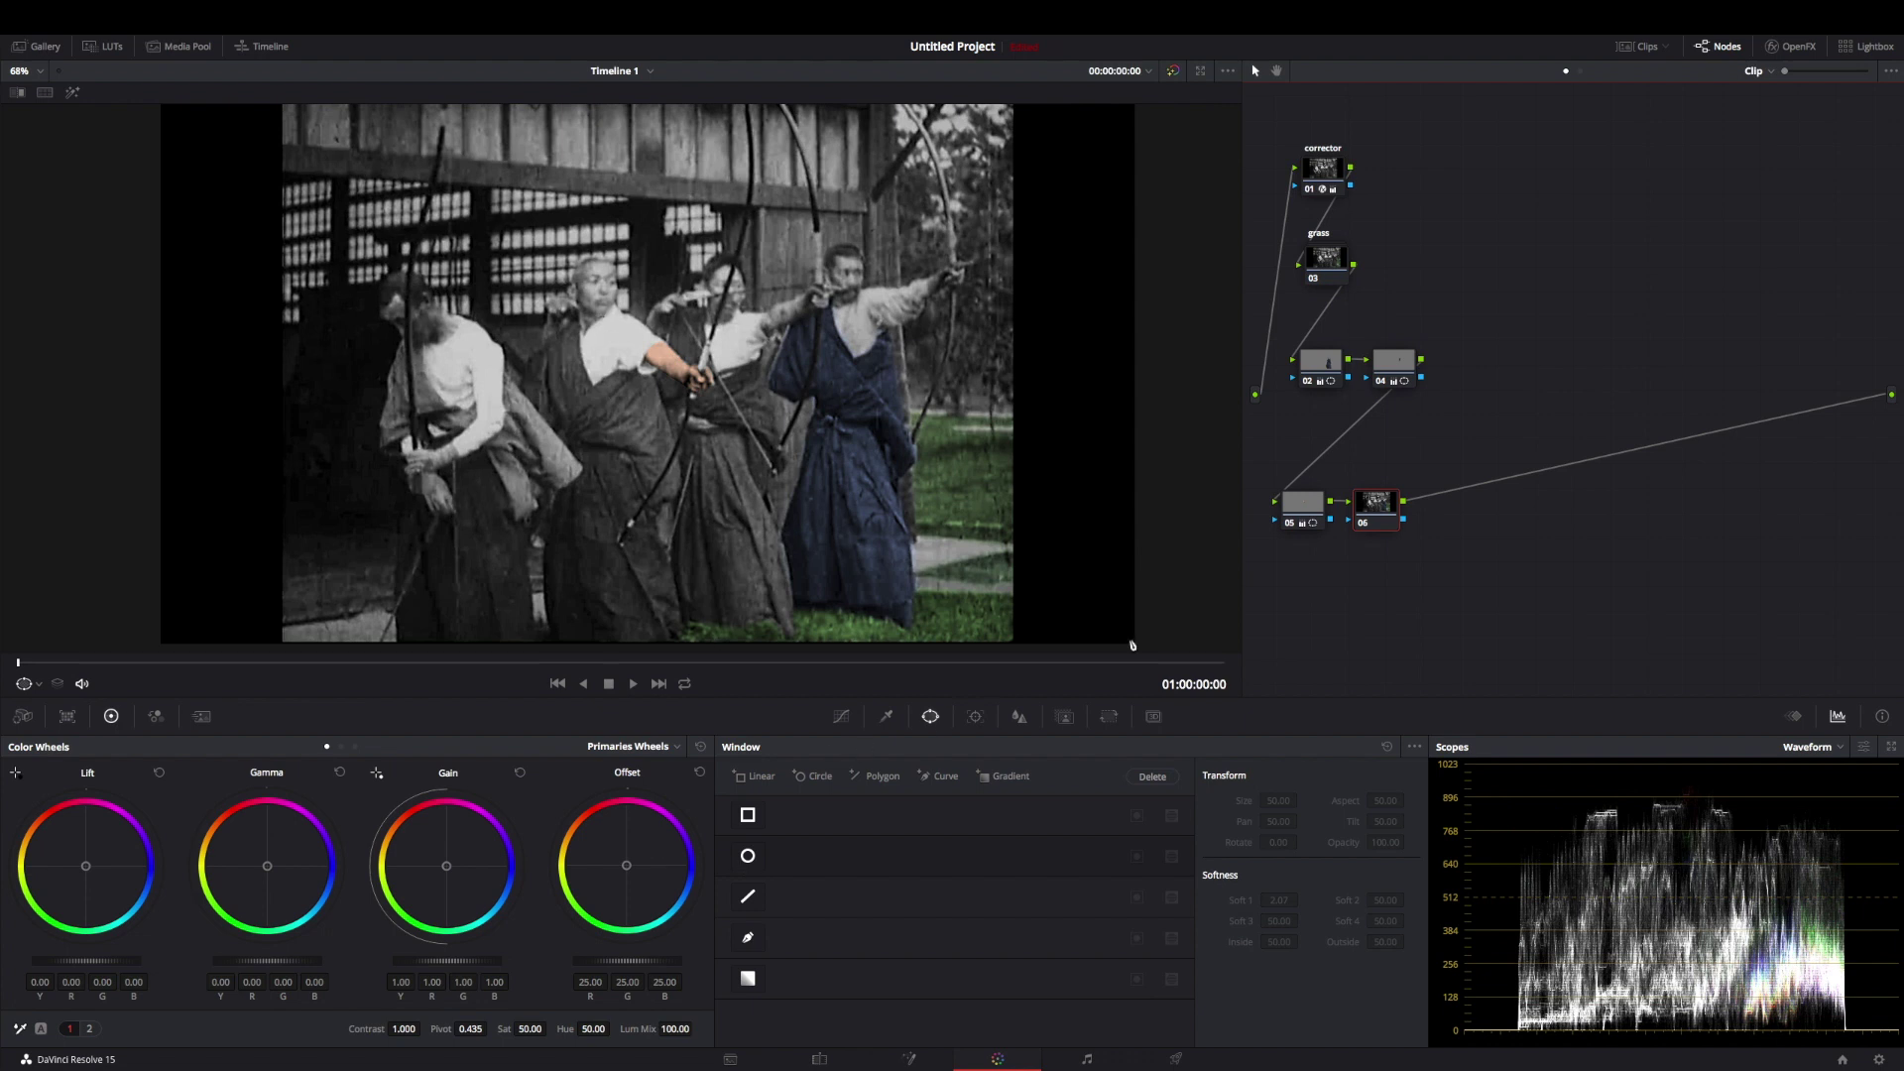
{"action": "left_click", "coordinate": [750, 940]}
Mask the bald archer's face on node 06 and push its Gain toward warm skin
{"action": "left_click", "coordinate": [585, 328]}
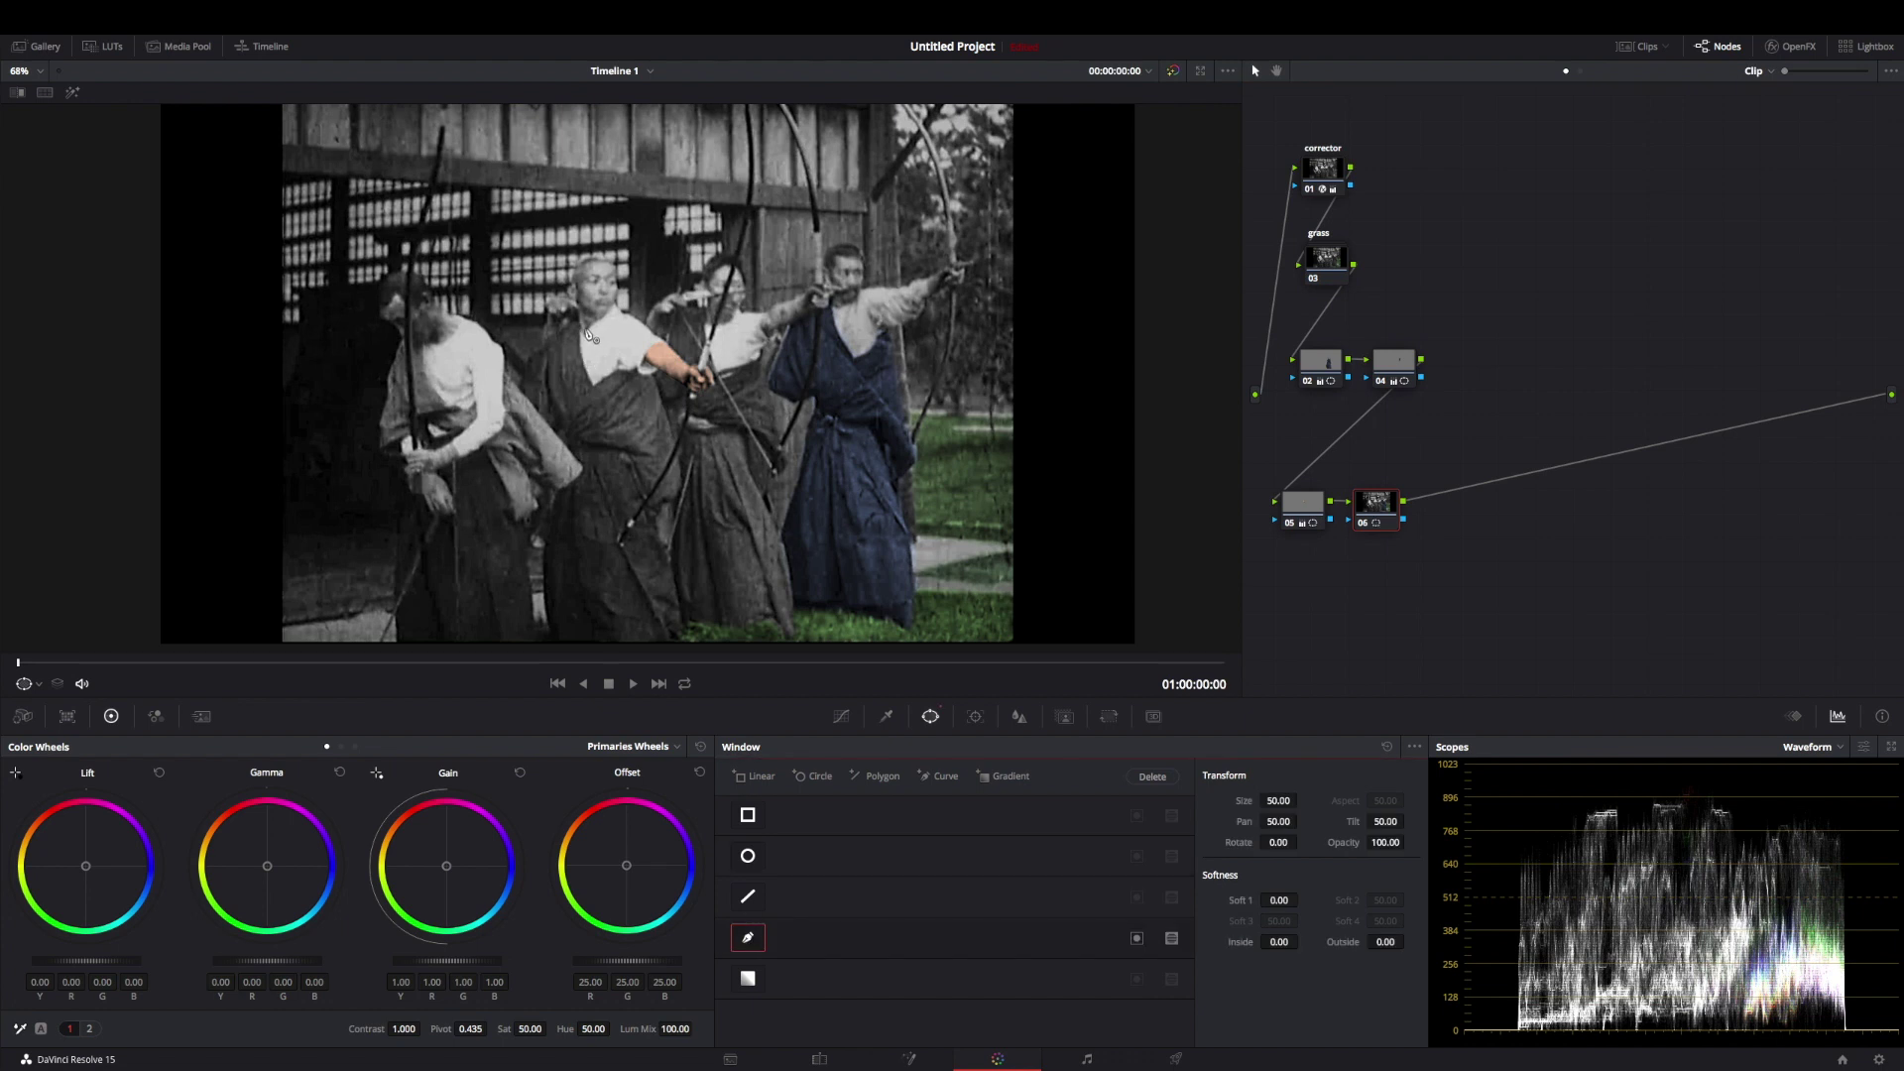
{"action": "left_click", "coordinate": [595, 323]}
{"action": "left_click", "coordinate": [603, 315]}
{"action": "left_click", "coordinate": [609, 309]}
{"action": "left_click", "coordinate": [617, 308]}
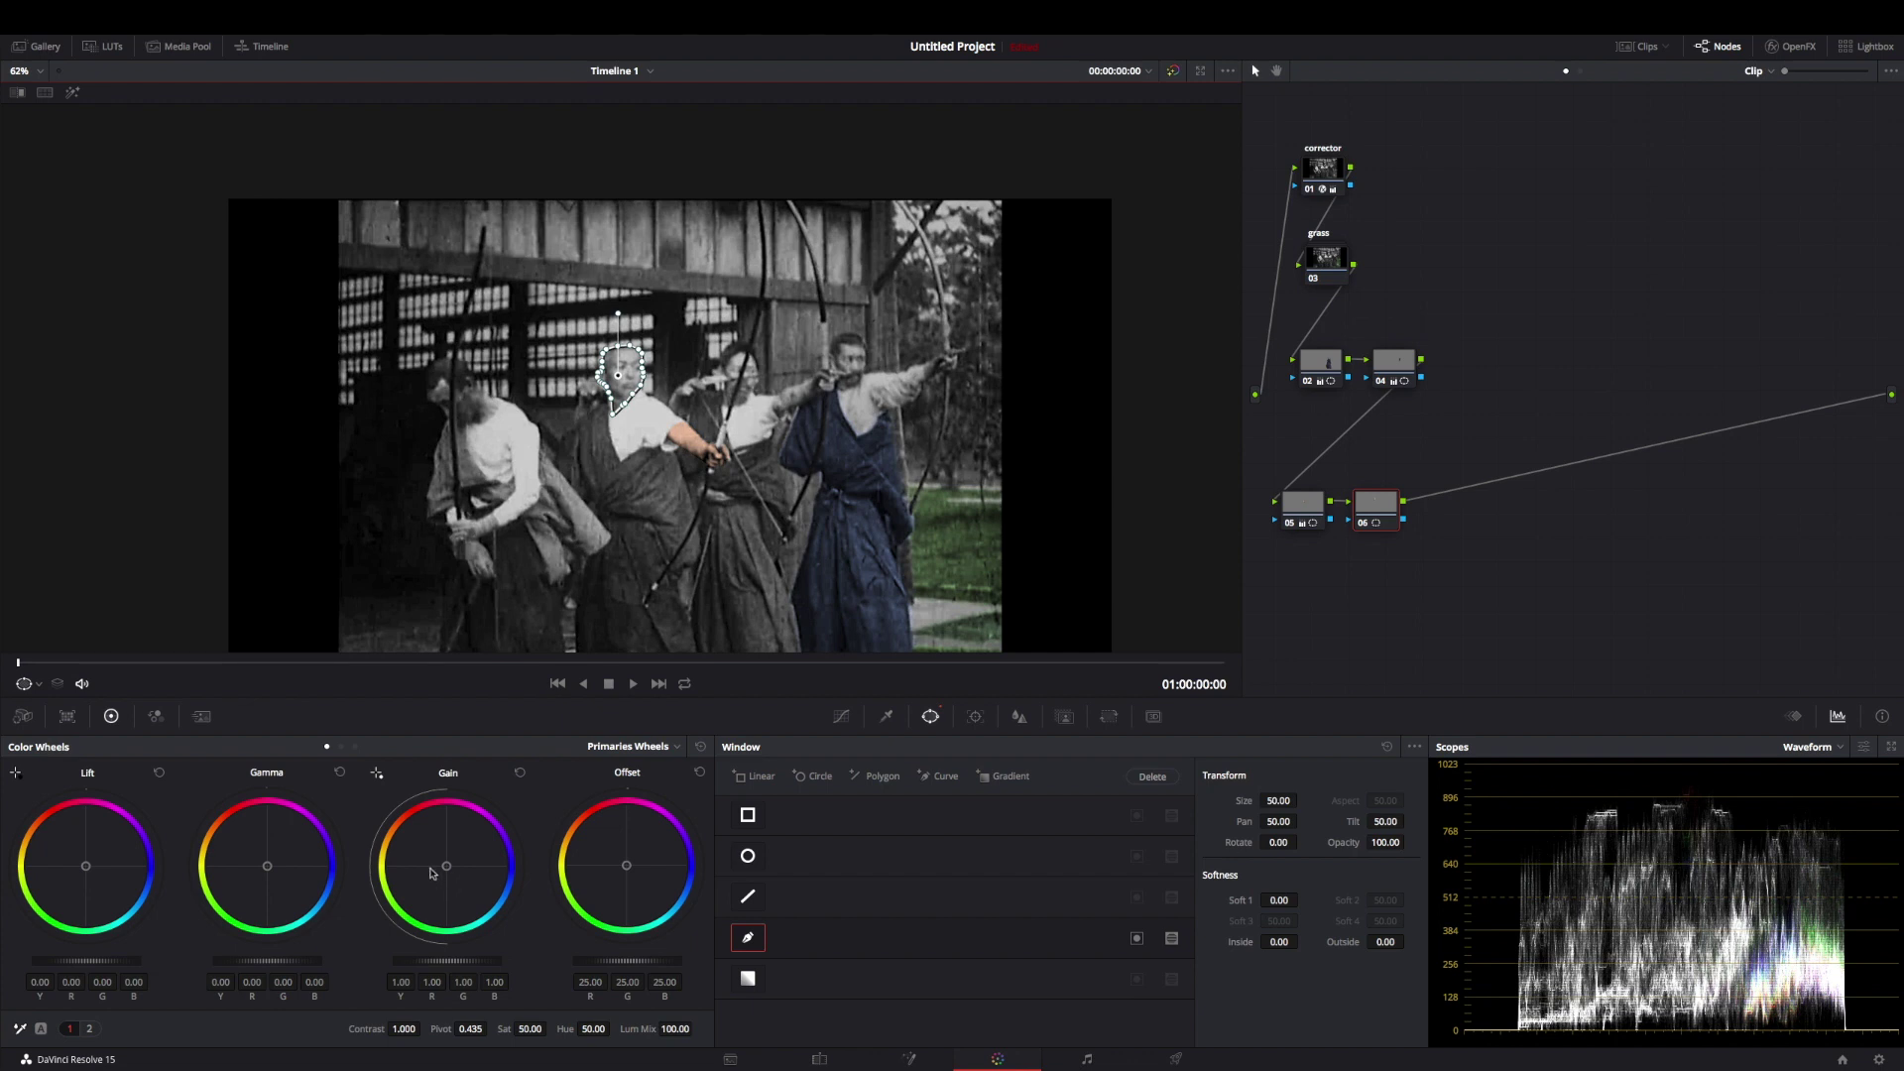
{"action": "left_click_drag", "start_coordinate": [446, 866], "coordinate": [445, 866]}
{"action": "left_click_drag", "start_coordinate": [444, 864], "coordinate": [443, 862]}
Lower the arm's node 05 saturation to 31
{"action": "scroll", "coordinate": [617, 443], "scroll_direction": "up", "scroll_amount": 8}
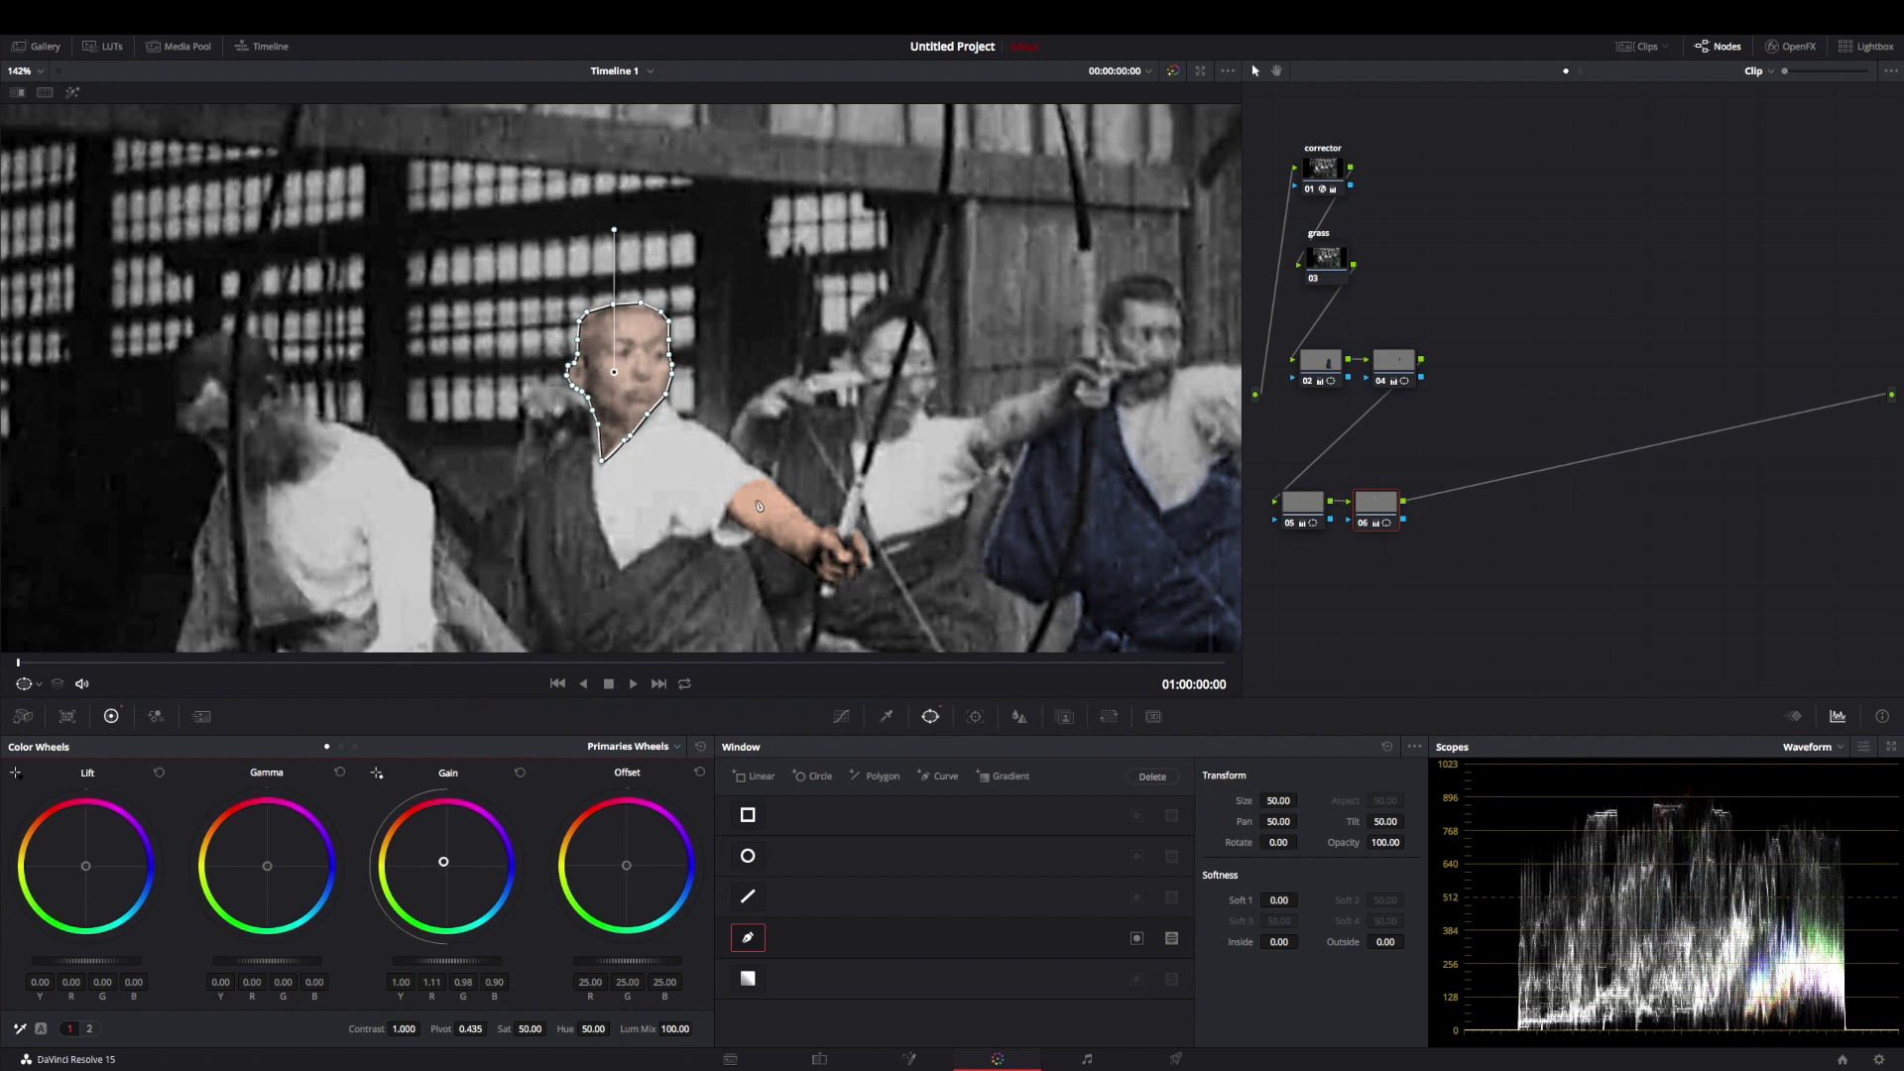
{"action": "left_click", "coordinate": [1315, 507]}
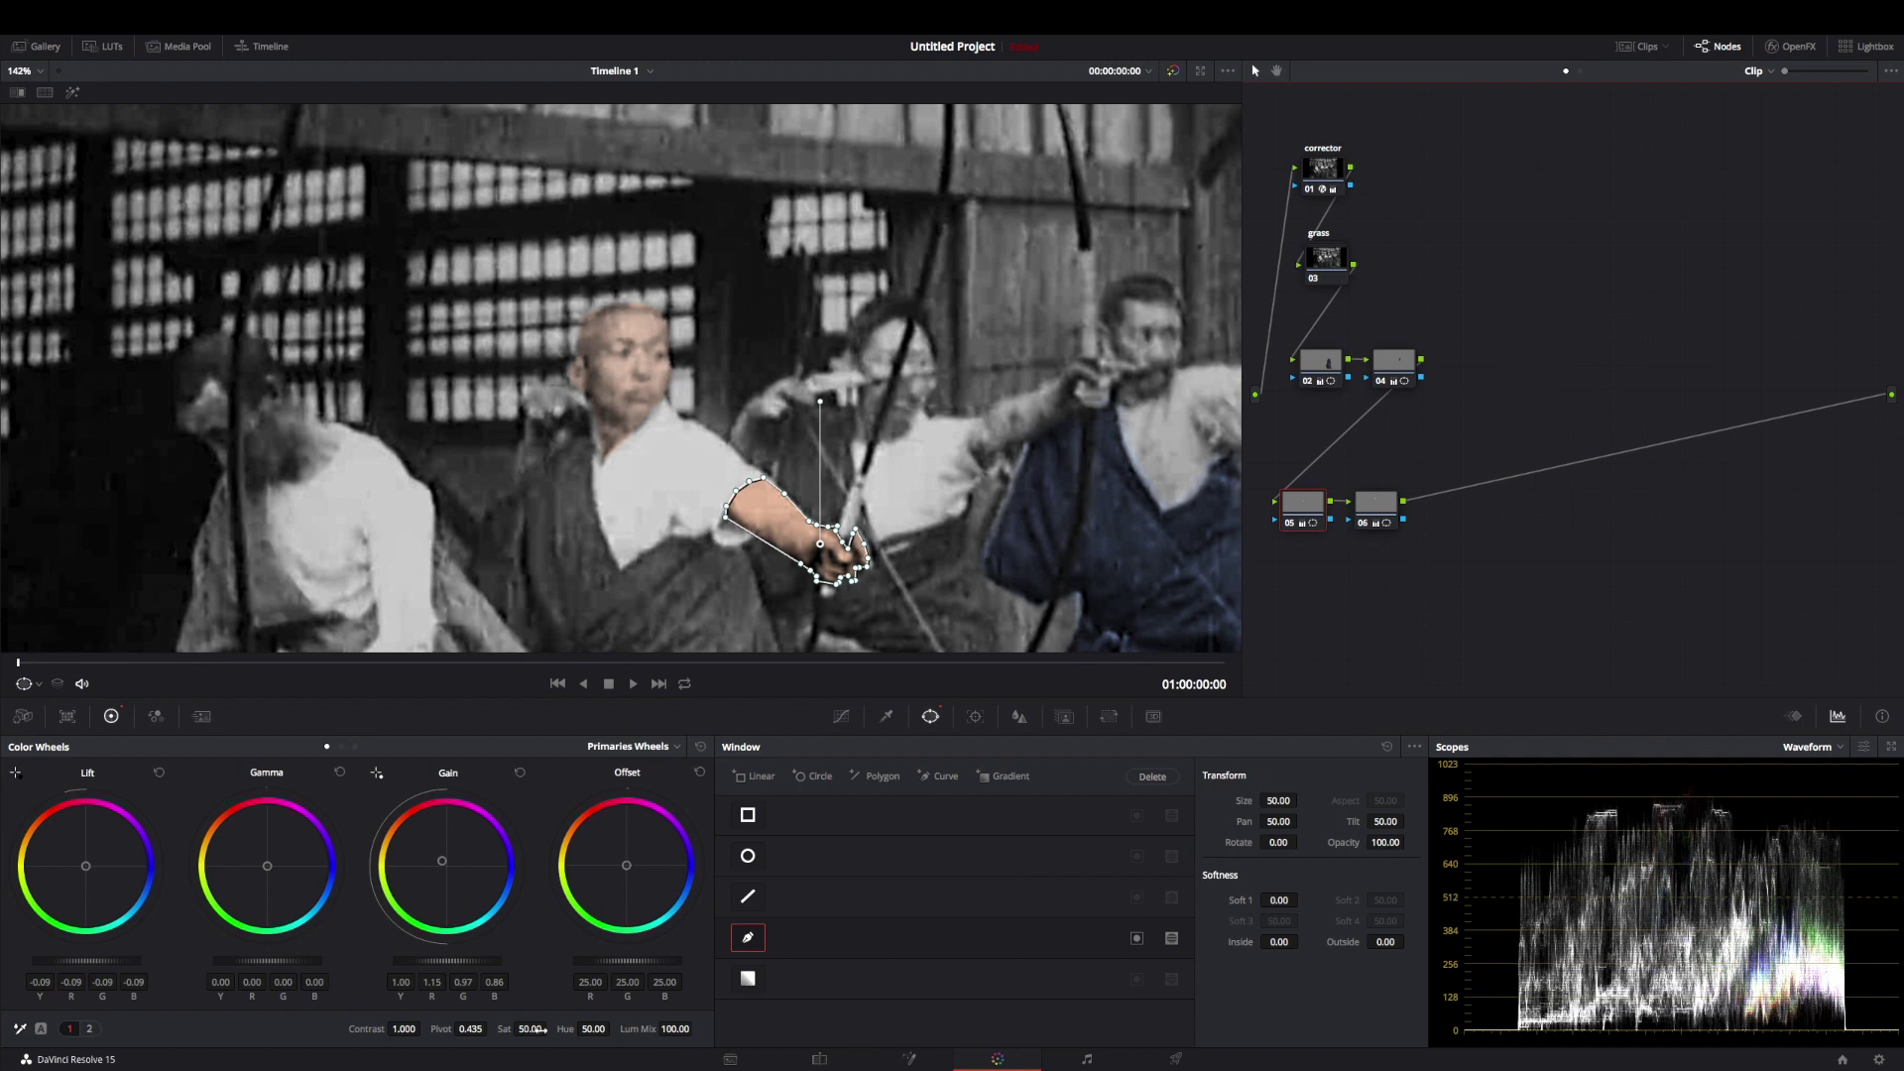
{"action": "left_click_drag", "start_coordinate": [535, 1028], "coordinate": [550, 1029]}
{"action": "left_click_drag", "start_coordinate": [550, 1028], "coordinate": [551, 1029]}
{"action": "scroll", "coordinate": [621, 474], "scroll_direction": "down", "scroll_amount": 6}
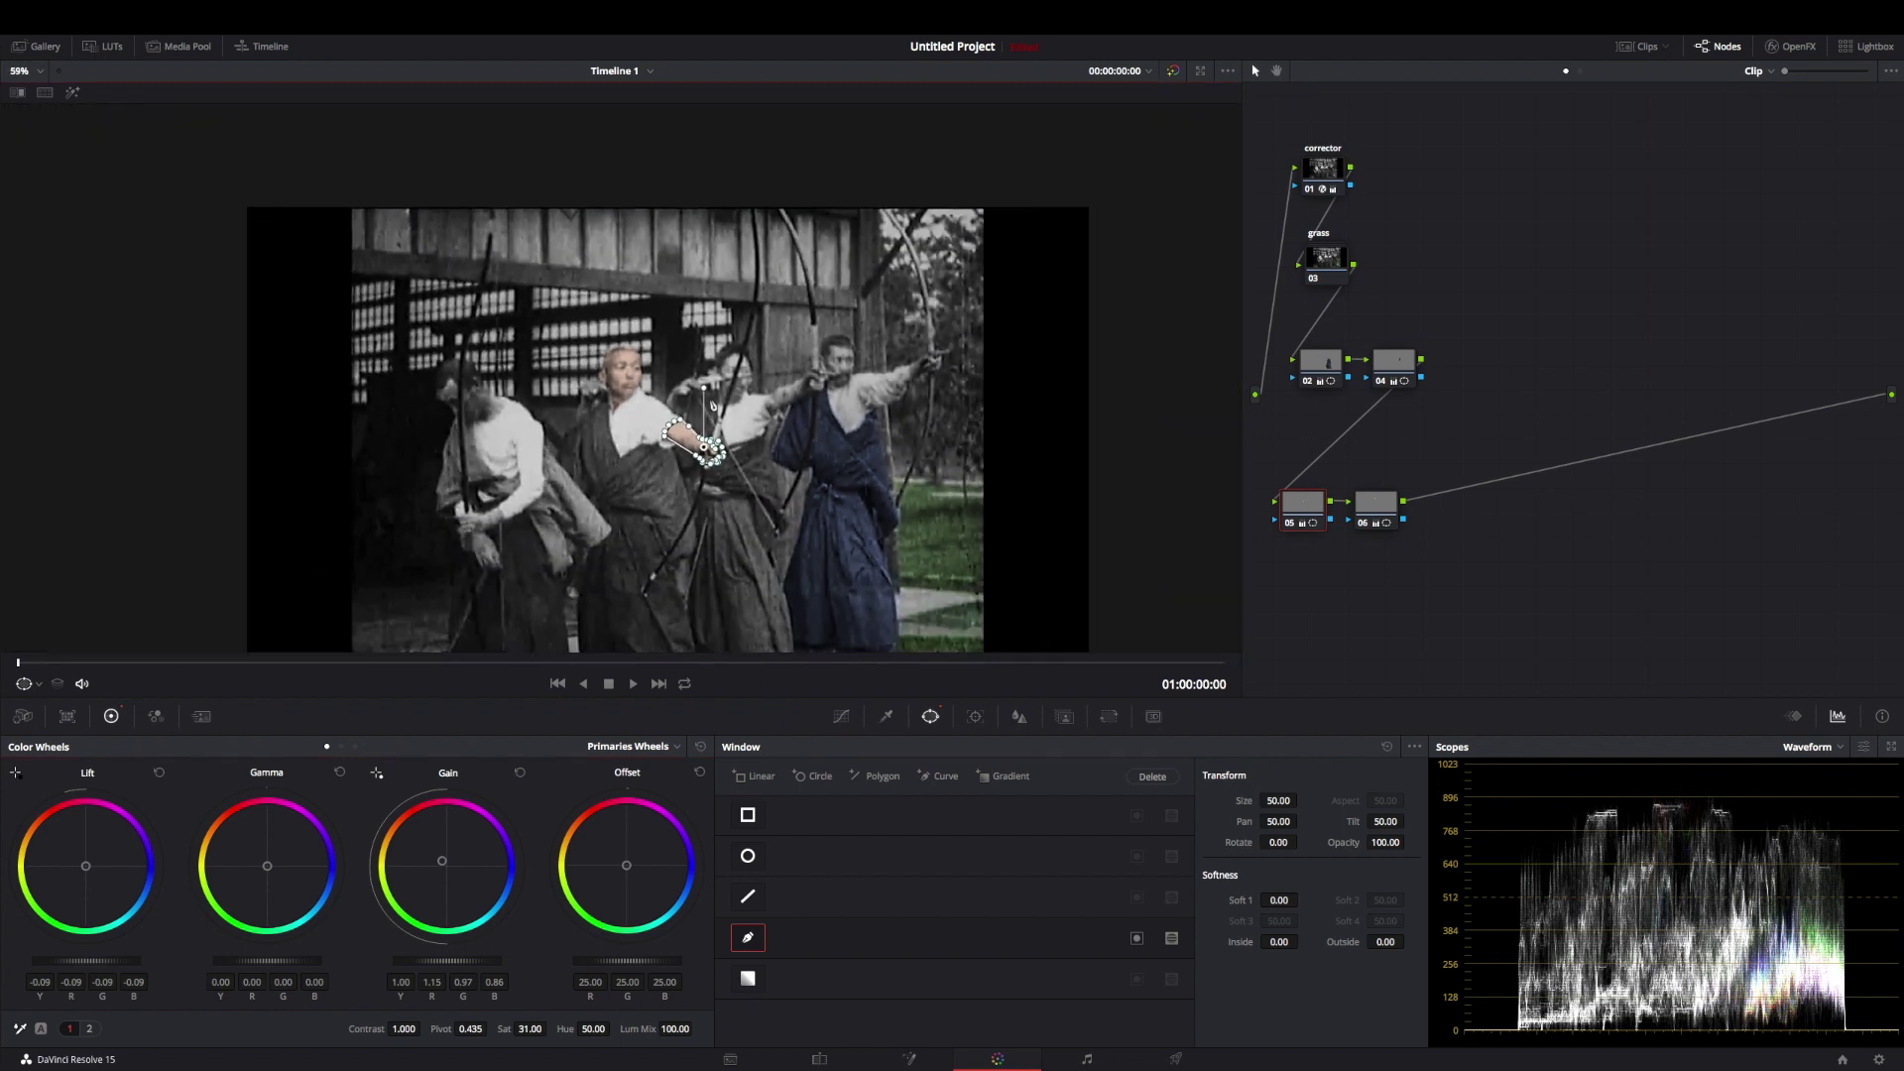
{"action": "left_click_drag", "start_coordinate": [654, 461], "coordinate": [613, 405]}
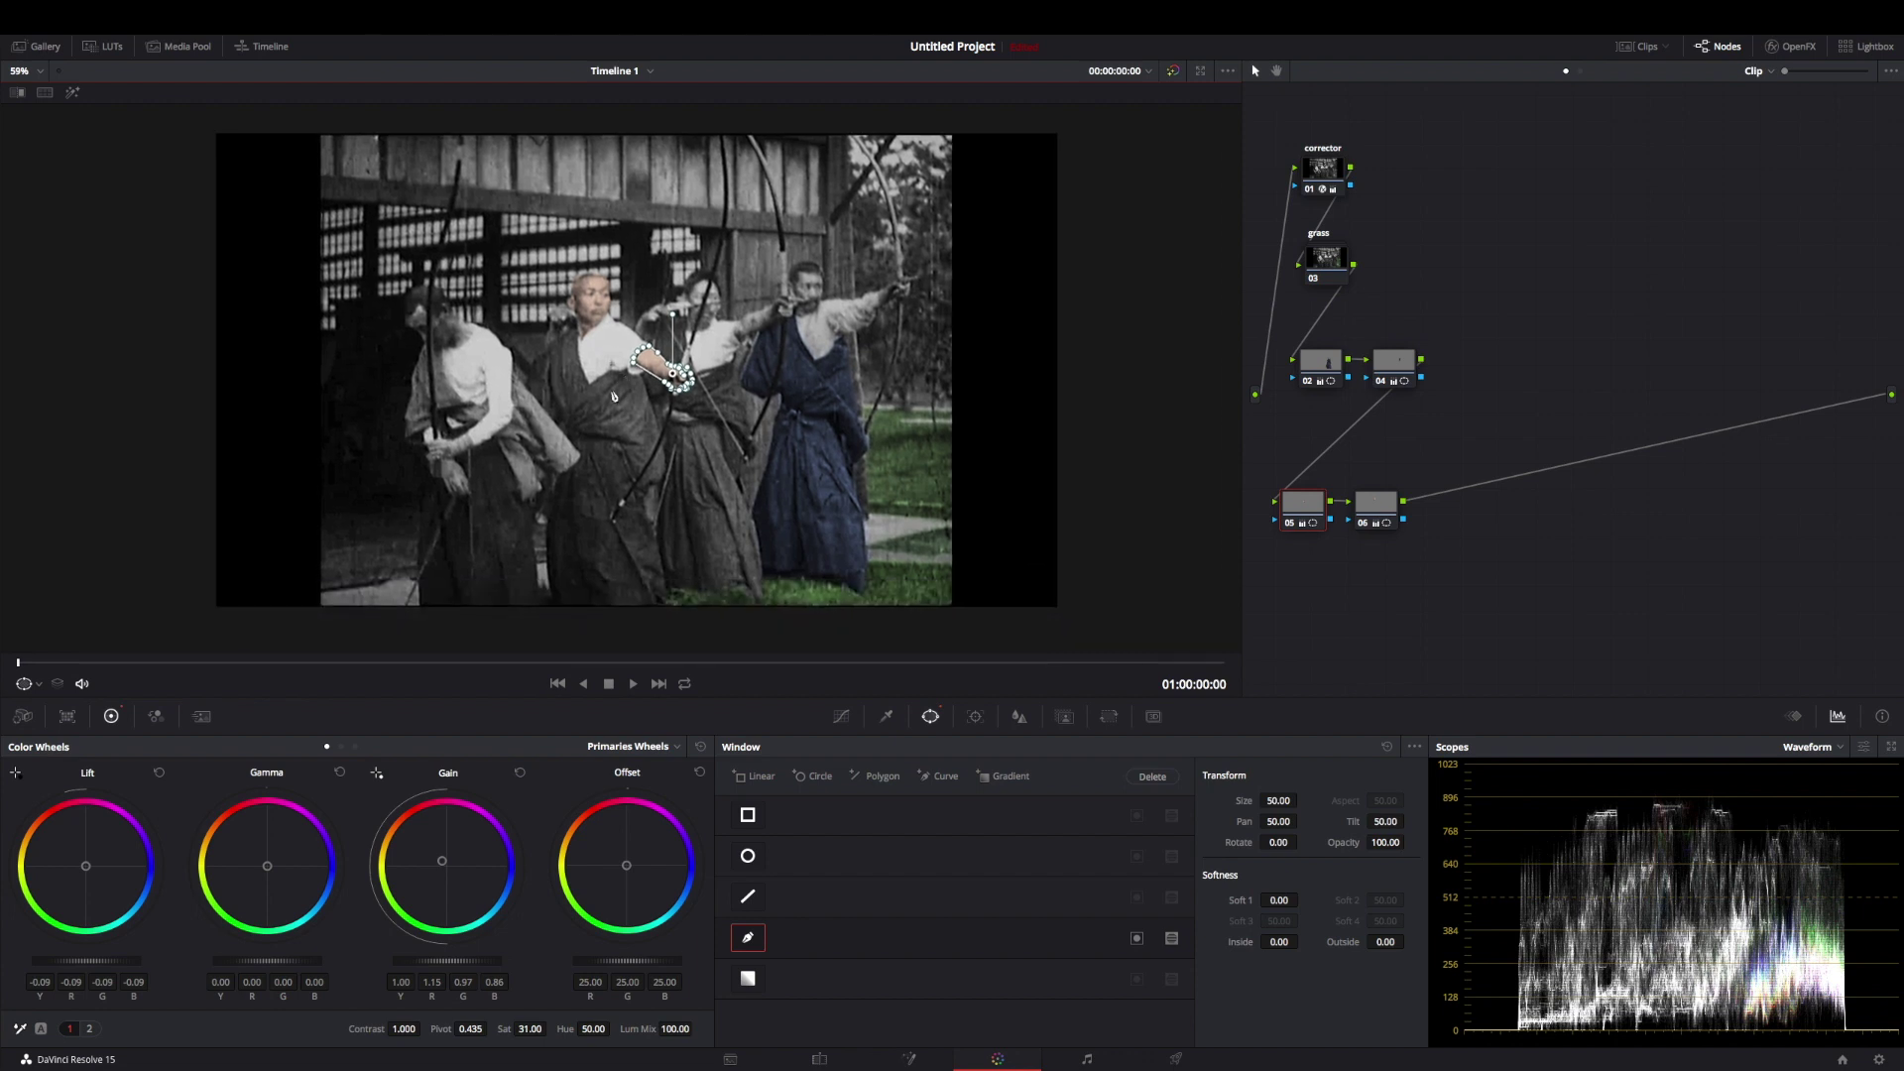